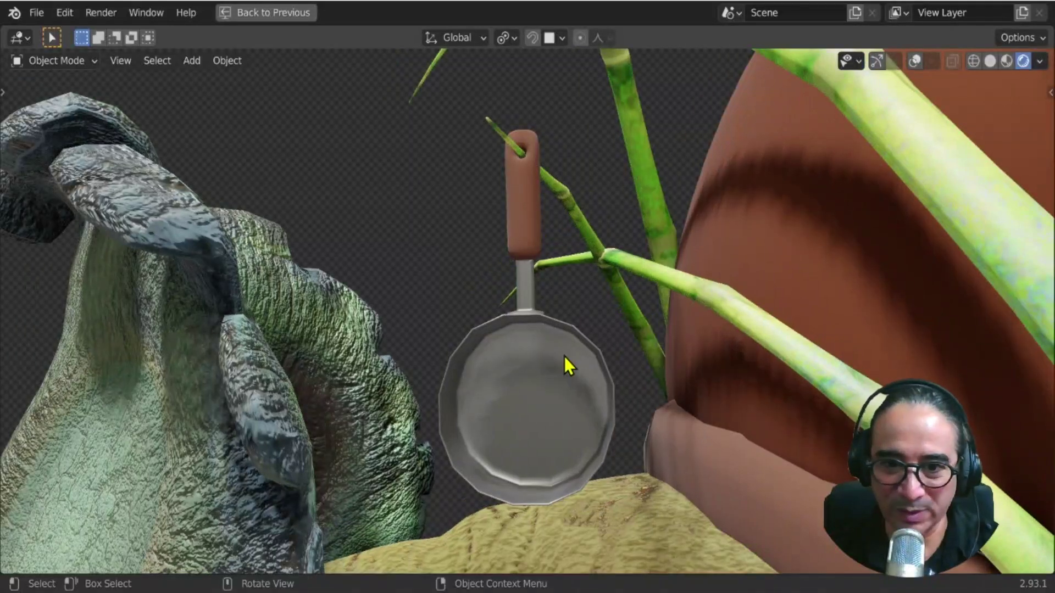
Save the dinosaur scene file with the finished frying pan hanging on the bamboo branch.
{"action": "scroll", "coordinate": [565, 364], "scroll_direction": "down", "scroll_amount": 6}
{"action": "middle_click_drag", "start_coordinate": [556, 384], "coordinate": [602, 419]}
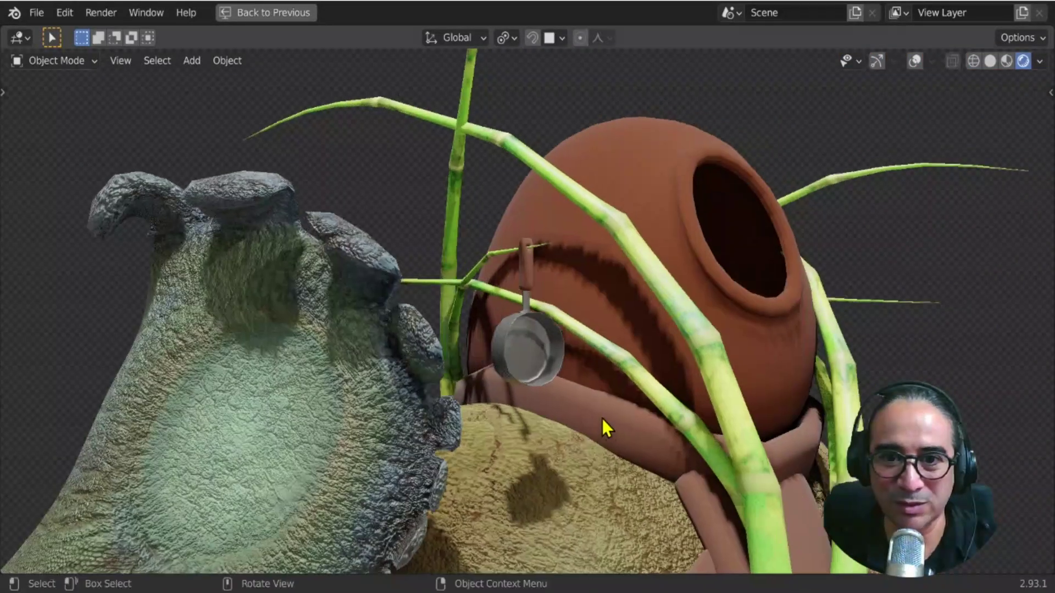
{"action": "key", "text": "ctrl+s"}
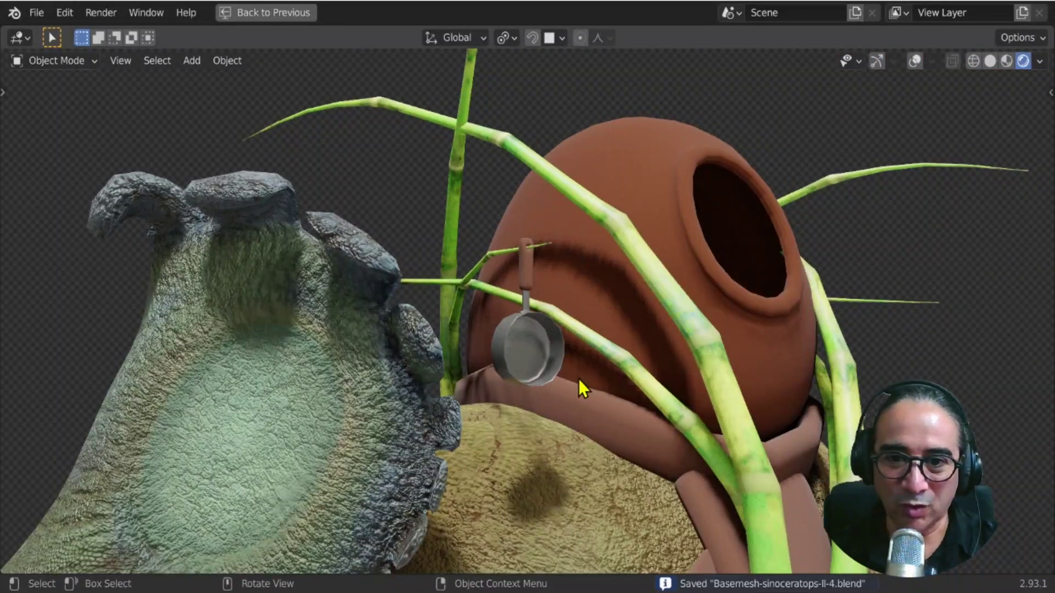
{"action": "left_click", "coordinate": [38, 10]}
{"action": "mouse_move", "coordinate": [92, 65]}
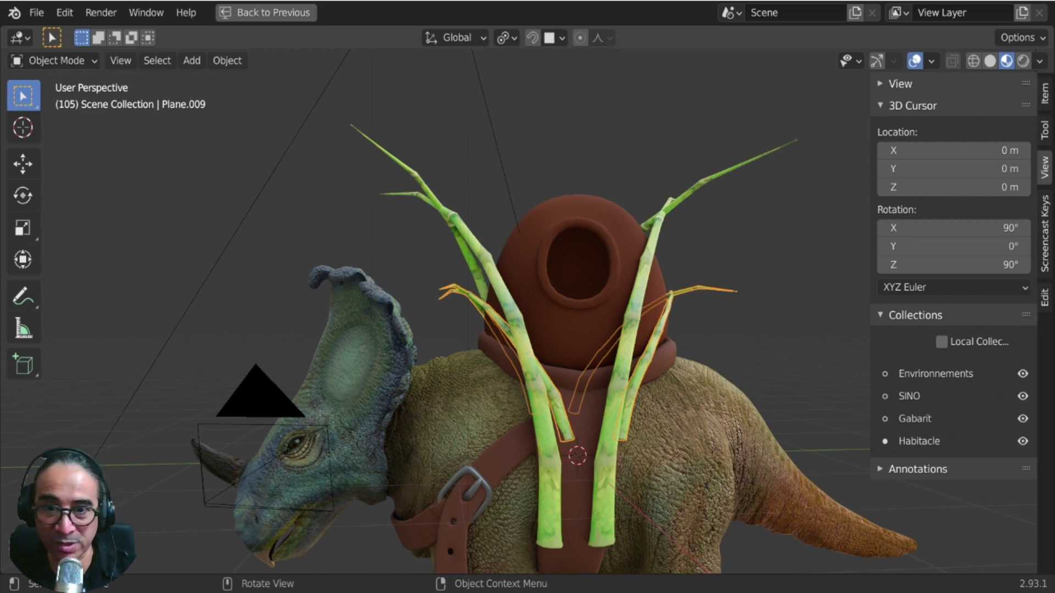
Place the 3D cursor near the tip of the lower bamboo branch in front view, at about X 0.67 m and Z 1.25 m.
{"action": "middle_click_drag", "start_coordinate": [428, 412], "coordinate": [416, 395]}
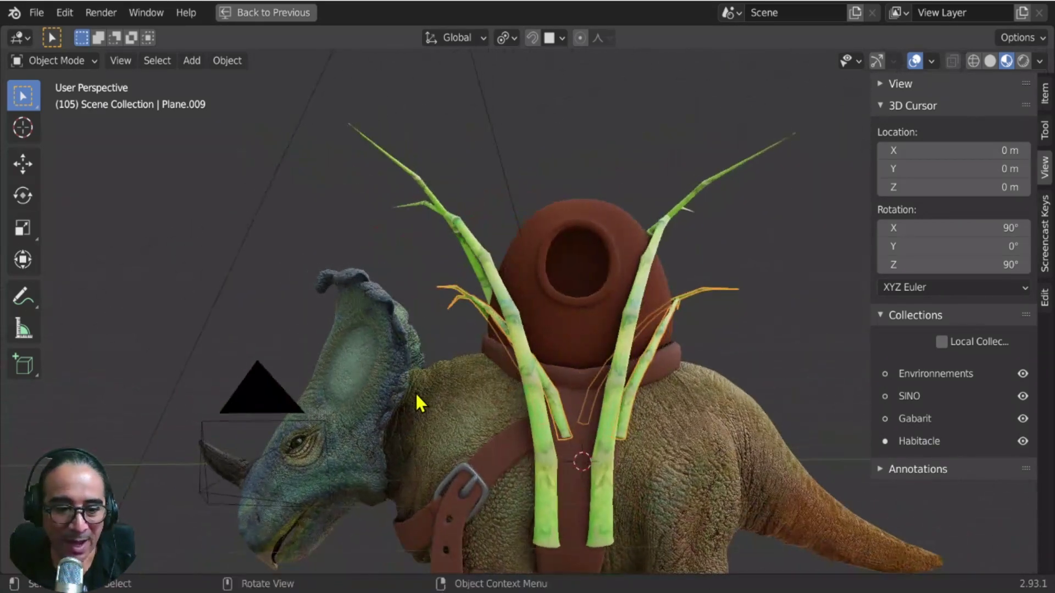
{"action": "key", "text": "KP_3"}
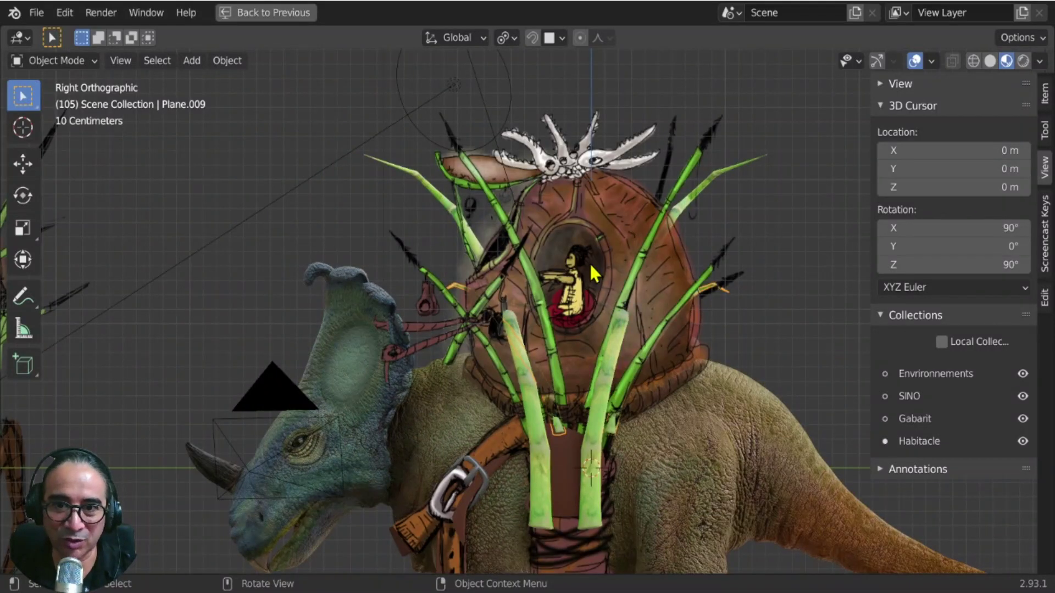
{"action": "scroll", "coordinate": [571, 201], "scroll_direction": "down", "scroll_amount": 3}
{"action": "scroll", "coordinate": [509, 363], "scroll_direction": "up", "scroll_amount": 8}
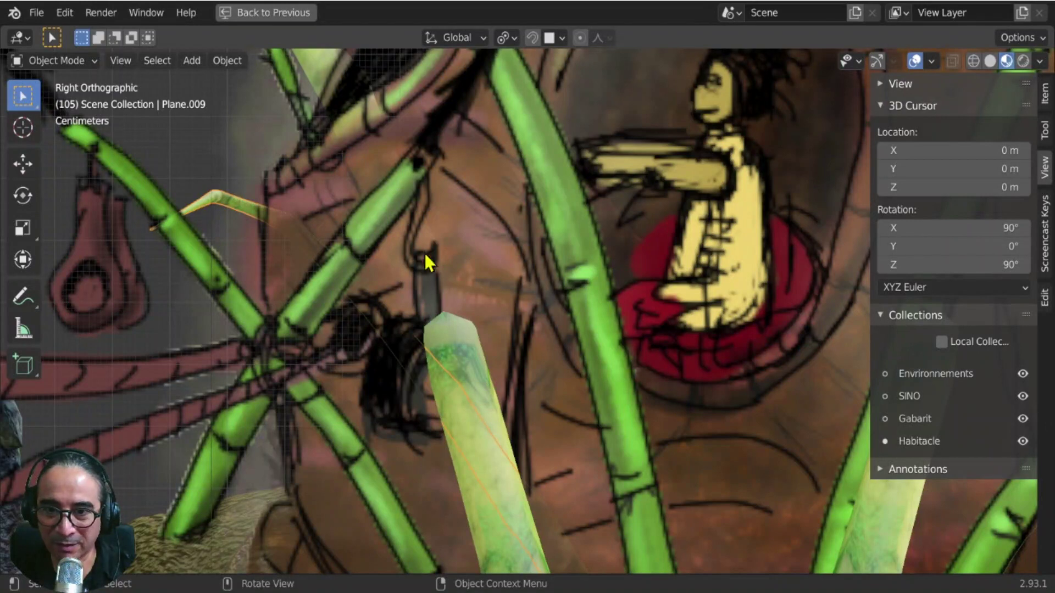
{"action": "scroll", "coordinate": [407, 306], "scroll_direction": "down", "scroll_amount": 3}
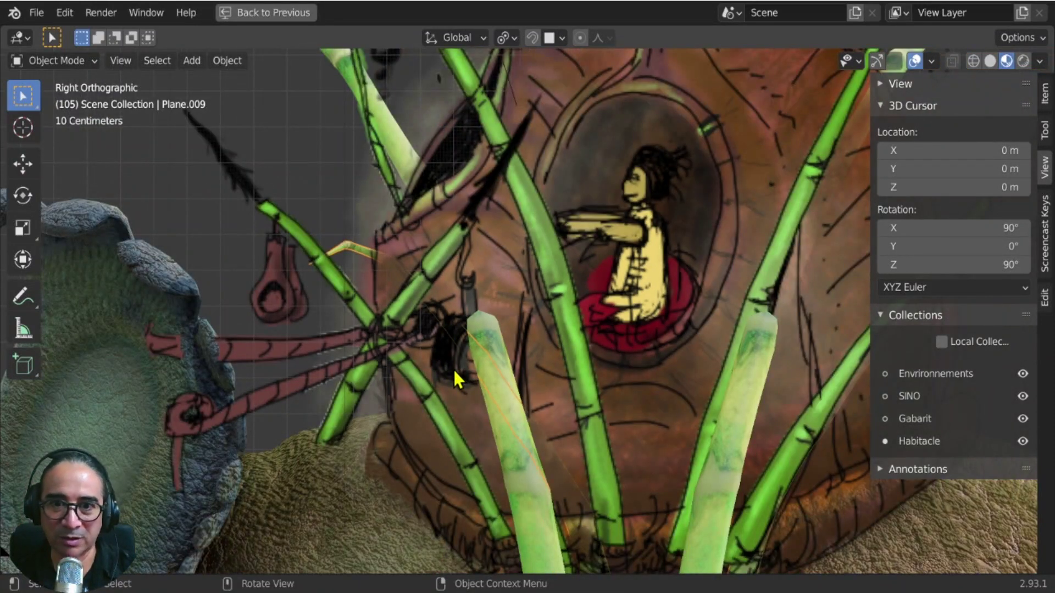
{"action": "scroll", "coordinate": [454, 374], "scroll_direction": "down", "scroll_amount": 2}
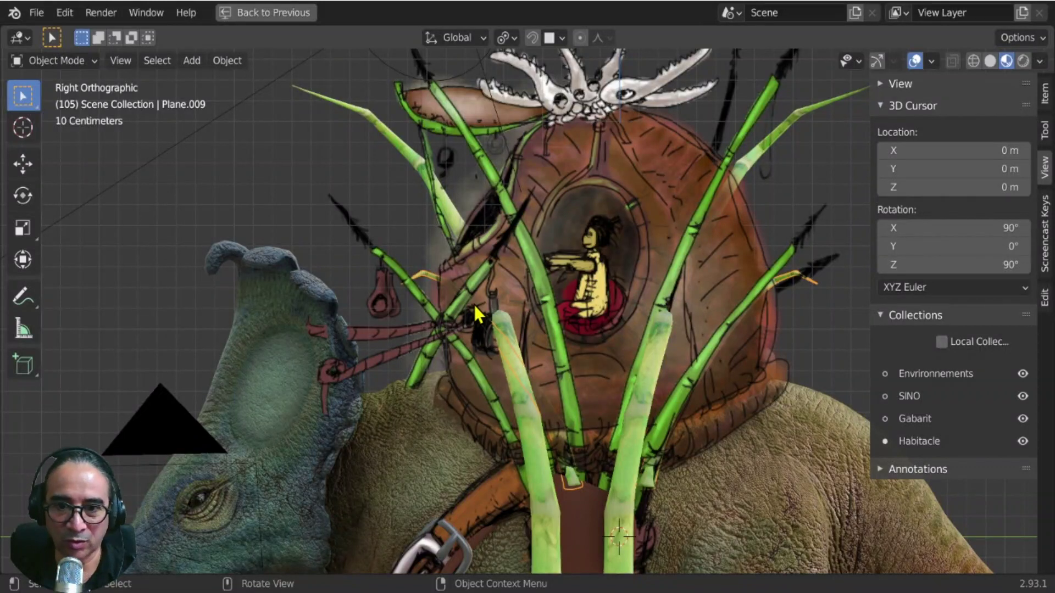
{"action": "key", "text": "KP_1"}
{"action": "scroll", "coordinate": [555, 325], "scroll_direction": "down", "scroll_amount": 3}
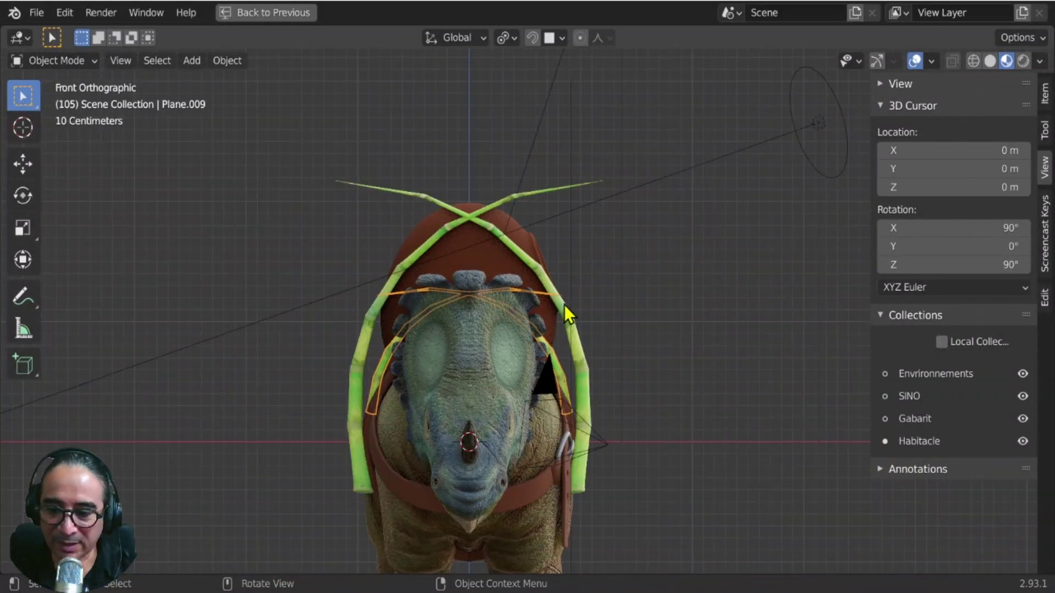
{"action": "key", "text": "shift"}
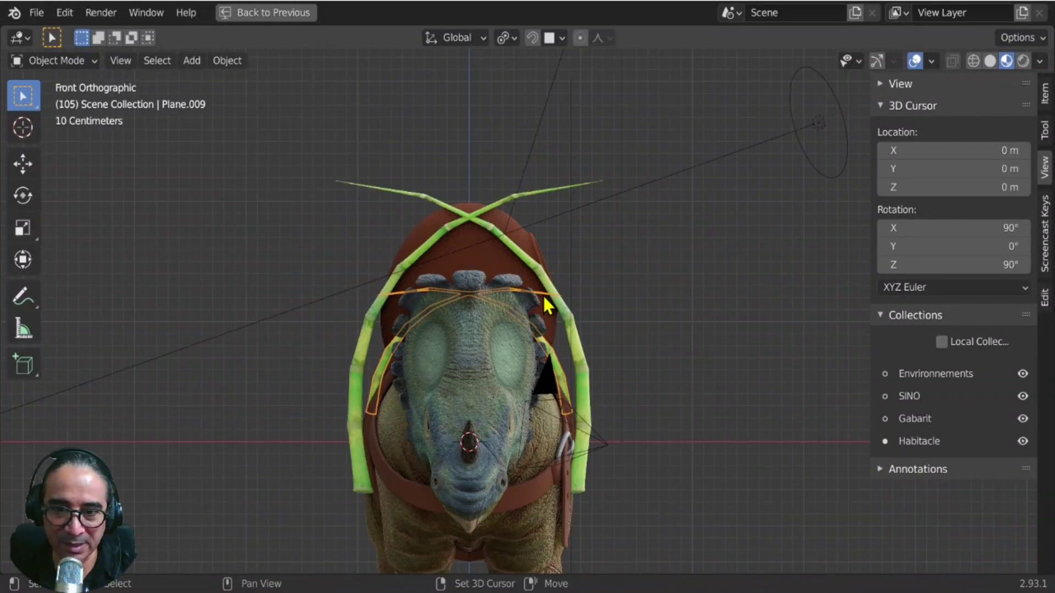
{"action": "right_click", "coordinate": [544, 295], "text": "shift"}
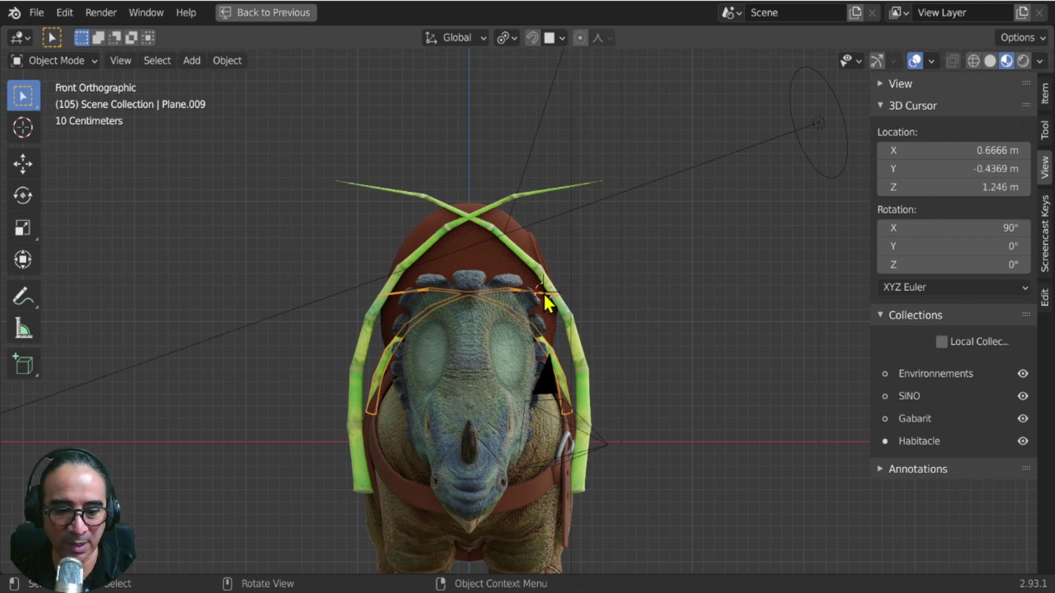
Reposition the 3D cursor in side view beside the small forward bamboo branch, at about Y -1.12 m and Z 1.23 m.
{"action": "key", "text": "KP_3"}
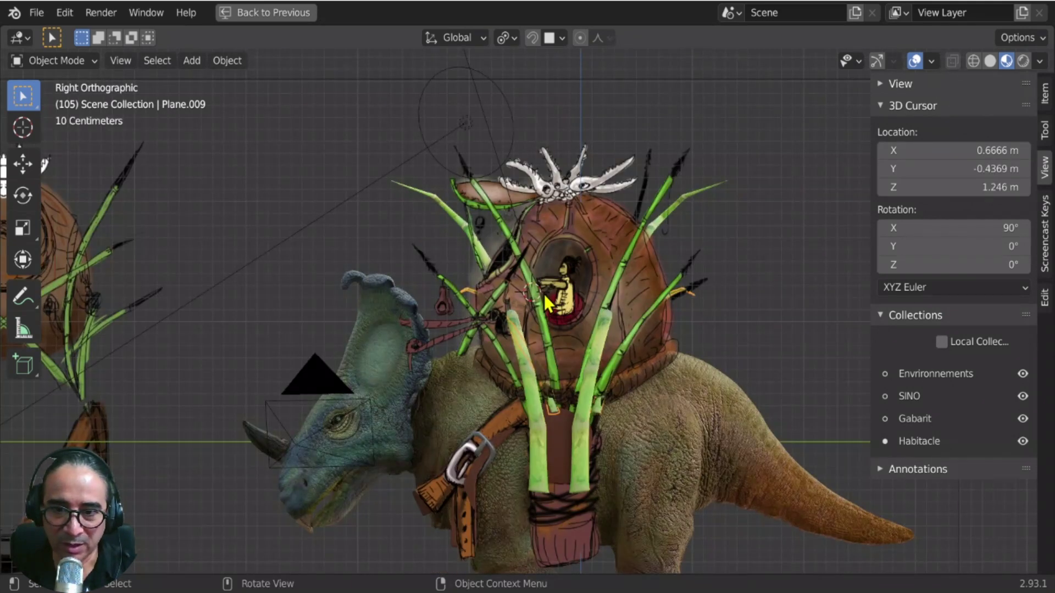
{"action": "scroll", "coordinate": [439, 301], "scroll_direction": "up", "scroll_amount": 2}
{"action": "right_click", "coordinate": [428, 297], "text": "shift"}
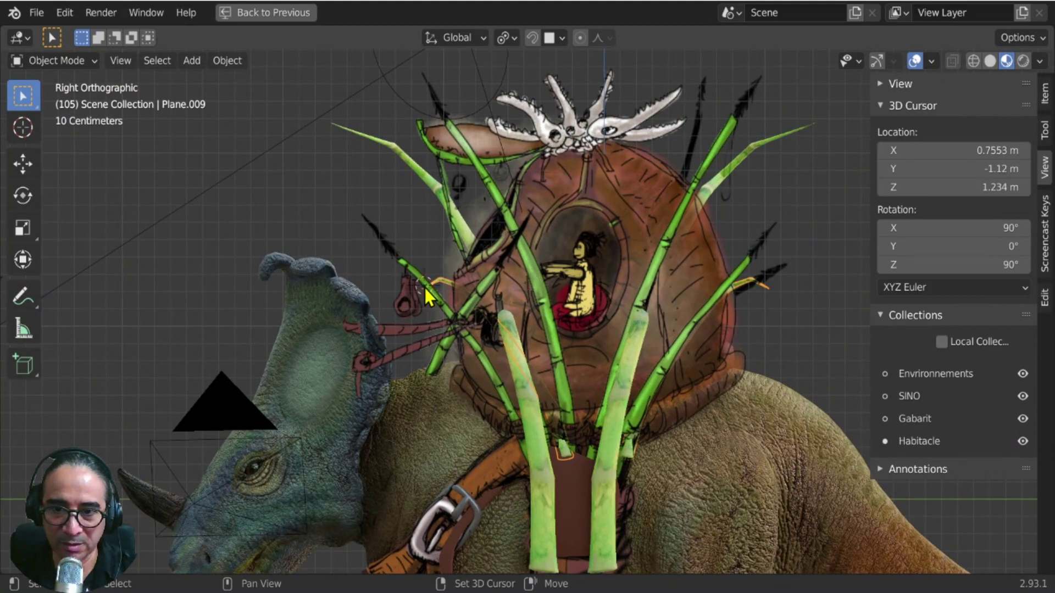
{"action": "mouse_move", "coordinate": [365, 341]}
{"action": "middle_mouse_down"}
{"action": "mouse_move", "coordinate": [461, 388]}
{"action": "mouse_move", "coordinate": [385, 415]}
{"action": "mouse_move", "coordinate": [328, 357]}
{"action": "mouse_move", "coordinate": [408, 285]}
{"action": "mouse_move", "coordinate": [472, 382]}
{"action": "mouse_move", "coordinate": [311, 322]}
{"action": "mouse_move", "coordinate": [377, 325]}
{"action": "middle_mouse_up"}
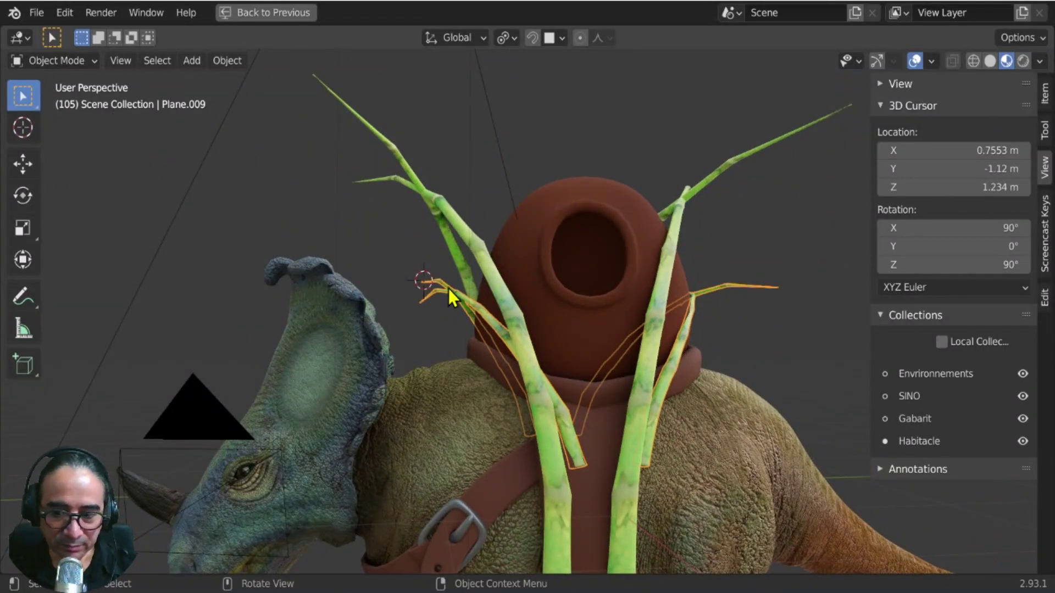
{"action": "key", "text": "KP_3"}
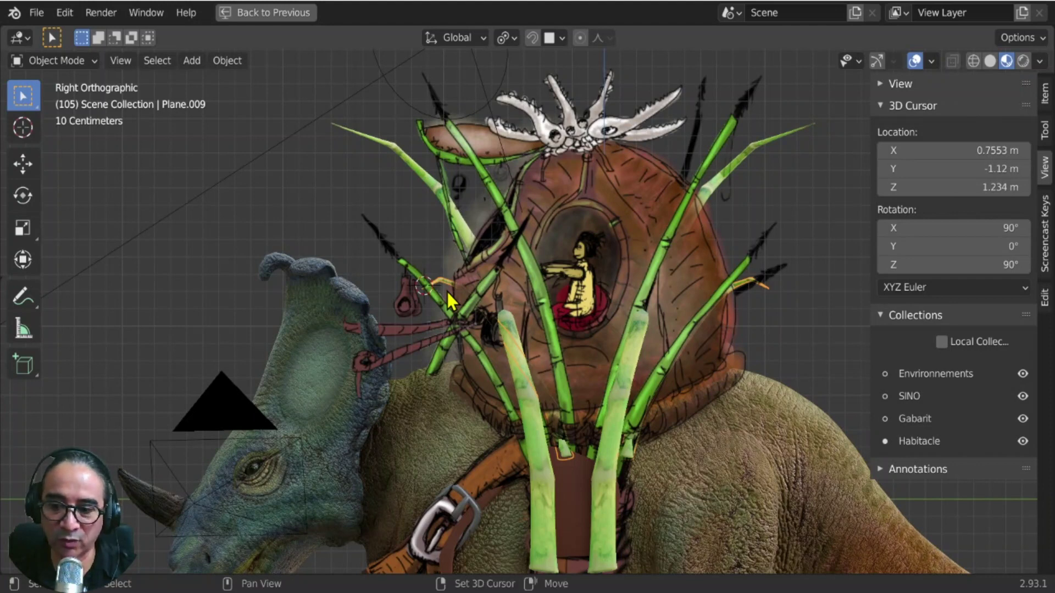
Enable the Screencast Keys overlay in the viewport.
{"action": "left_click", "coordinate": [884, 107]}
{"action": "left_click", "coordinate": [1047, 244]}
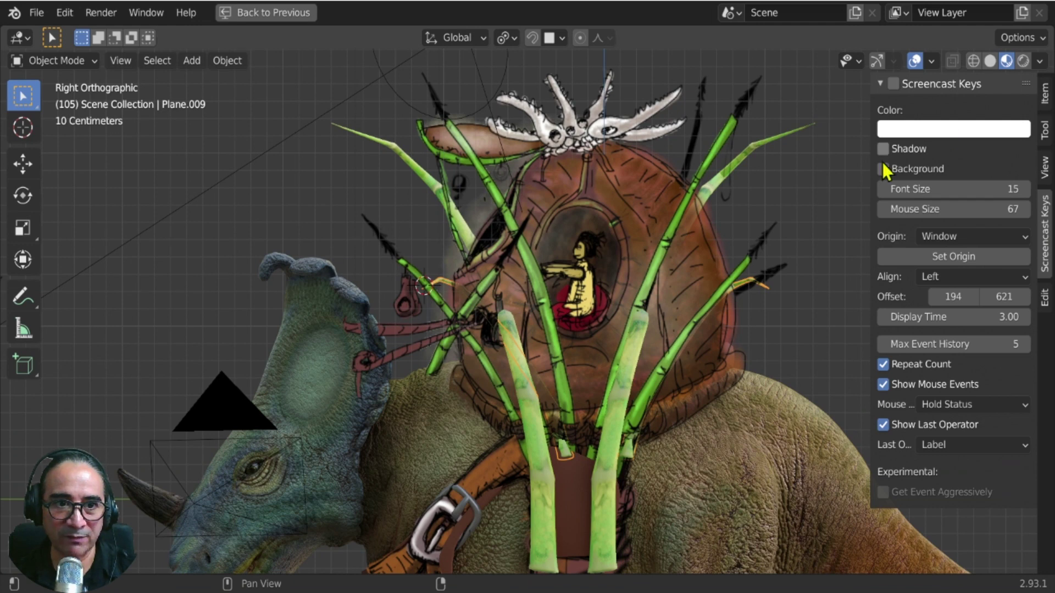
{"action": "left_click", "coordinate": [882, 84]}
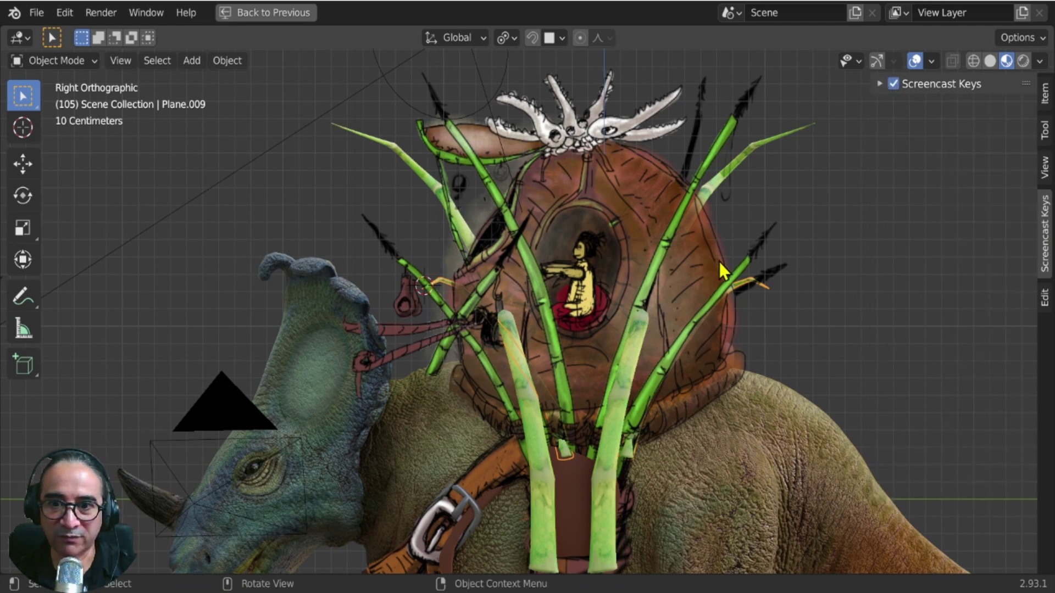
Add a mesh plane at the 3D cursor and enter Edit Mode on it.
{"action": "key", "text": "shift+a"}
{"action": "mouse_move", "coordinate": [719, 261]}
{"action": "mouse_move", "coordinate": [638, 223]}
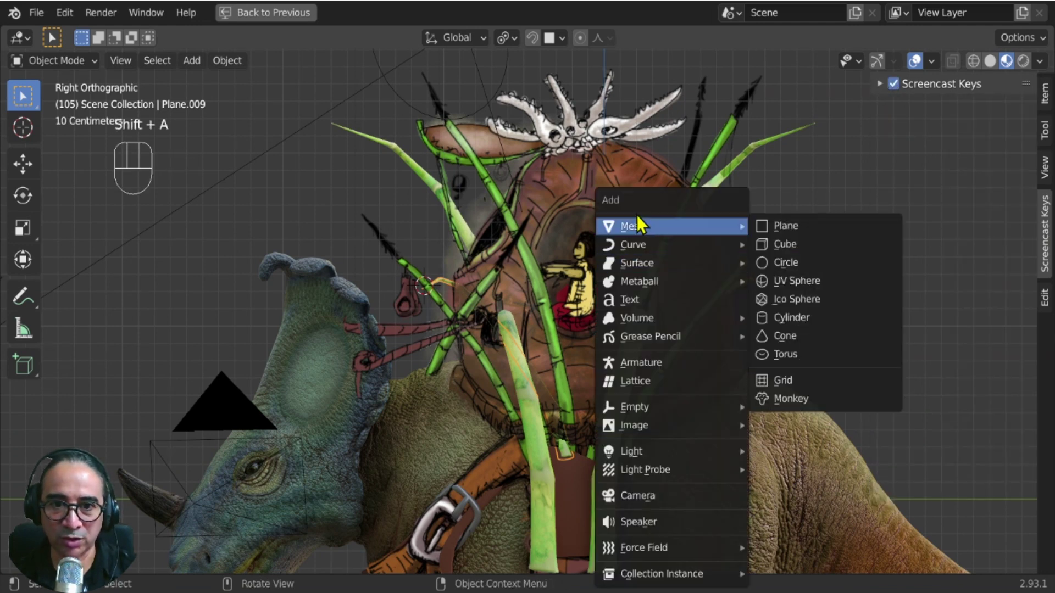
{"action": "left_click", "coordinate": [793, 226]}
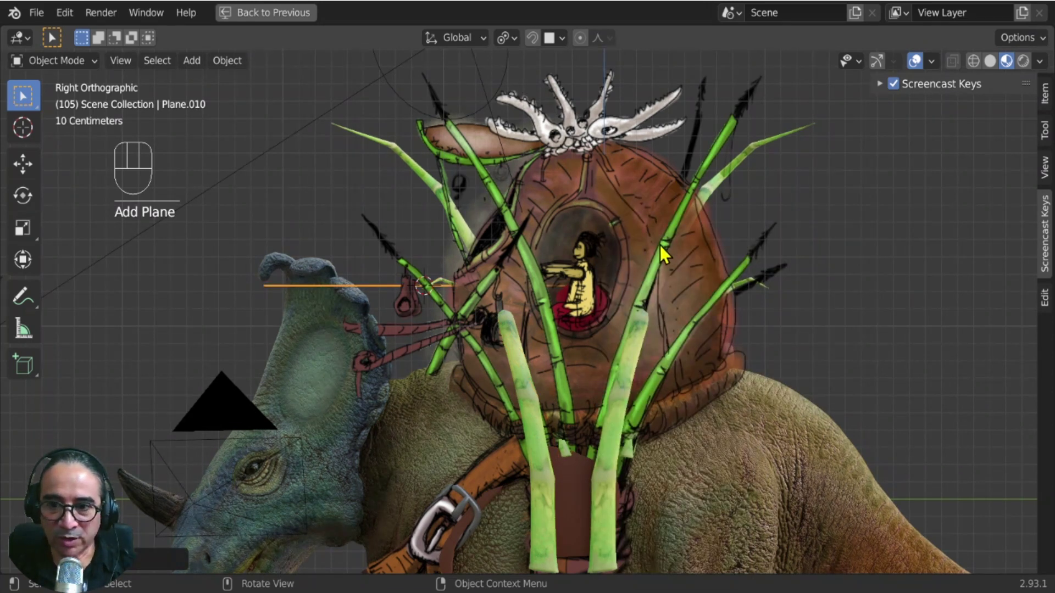
{"action": "key", "text": "Tab"}
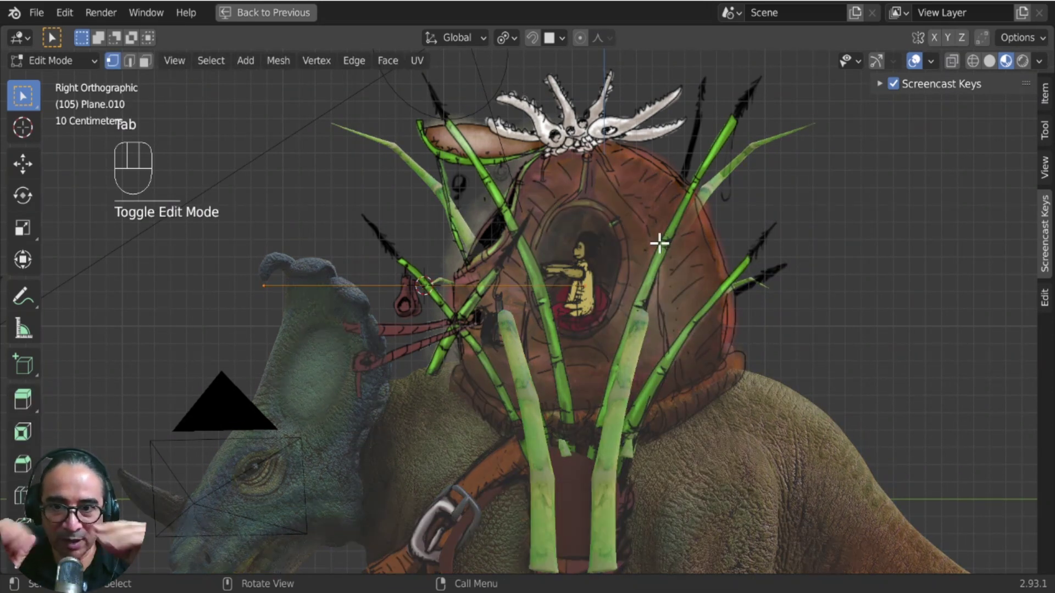
Rotate the plane 90° around the global Y axis and scale it down to about the size of the hanging utensil in the sketch.
{"action": "key", "text": "r"}
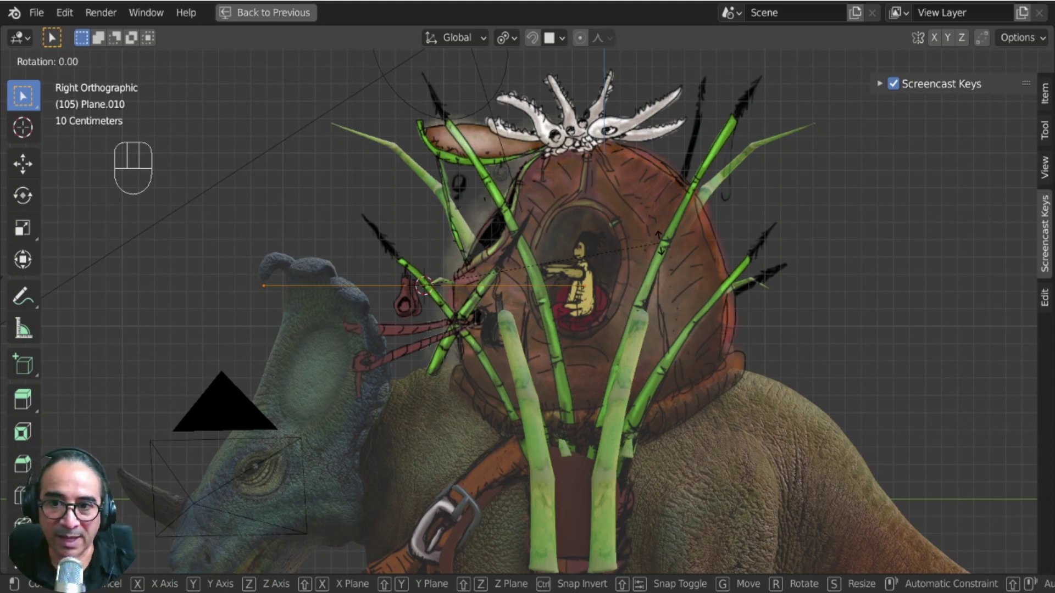
{"action": "type", "text": "y"}
{"action": "type", "text": "90"}
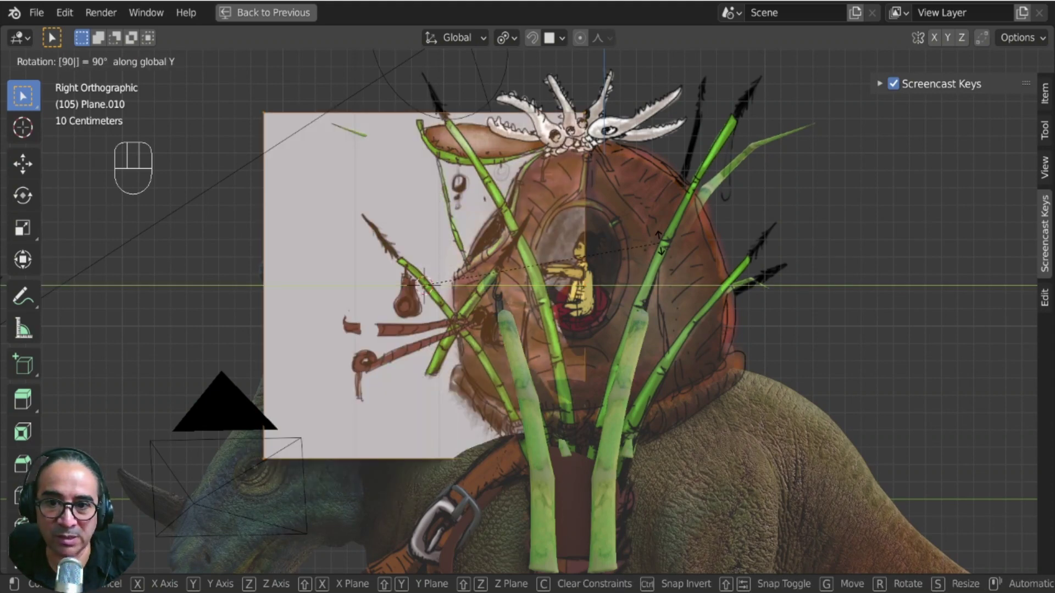
{"action": "key", "text": "Return"}
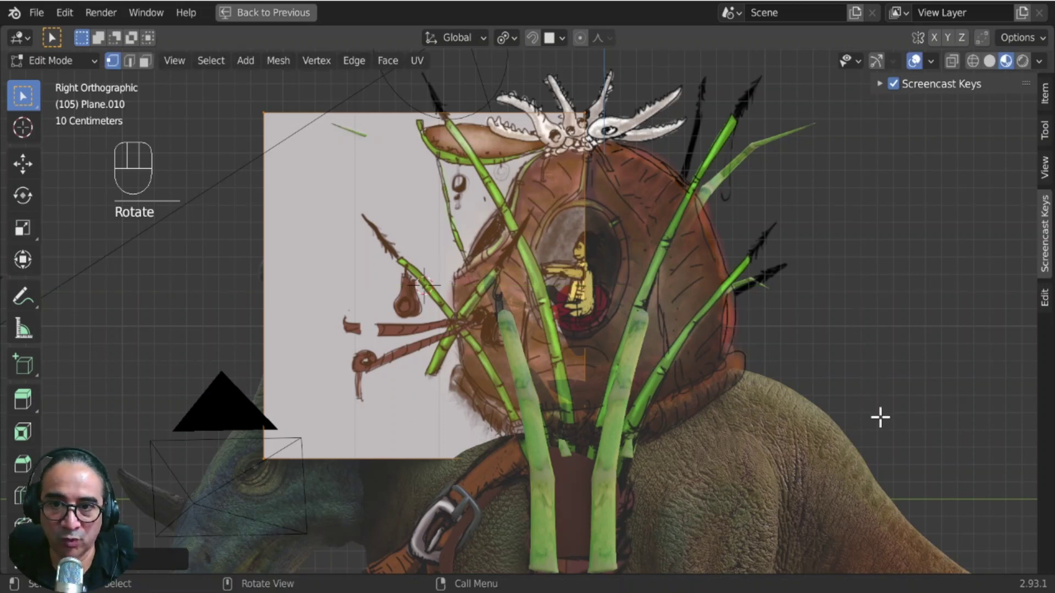
{"action": "key", "text": "s"}
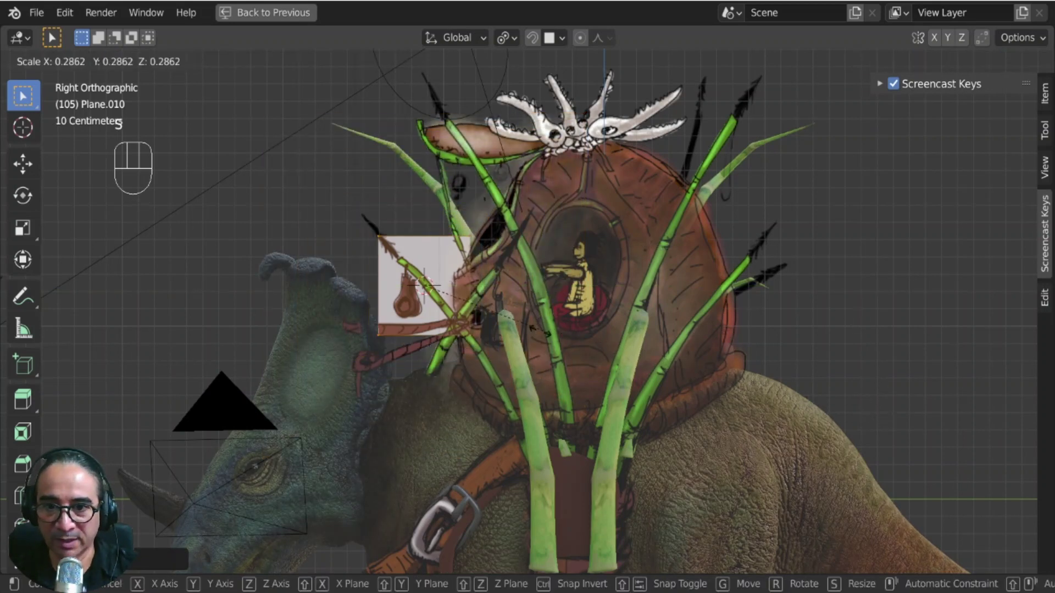
{"action": "left_click", "coordinate": [520, 337]}
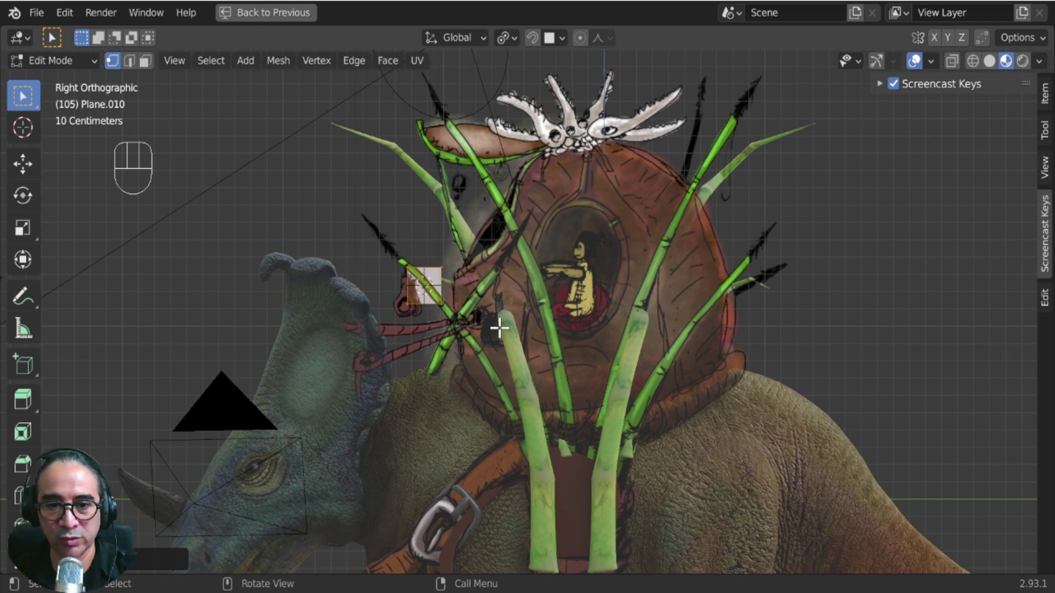
Isolate the plane in local view and extrude it about 0.009 m to form a thin slab.
{"action": "key", "text": "KP_Divide"}
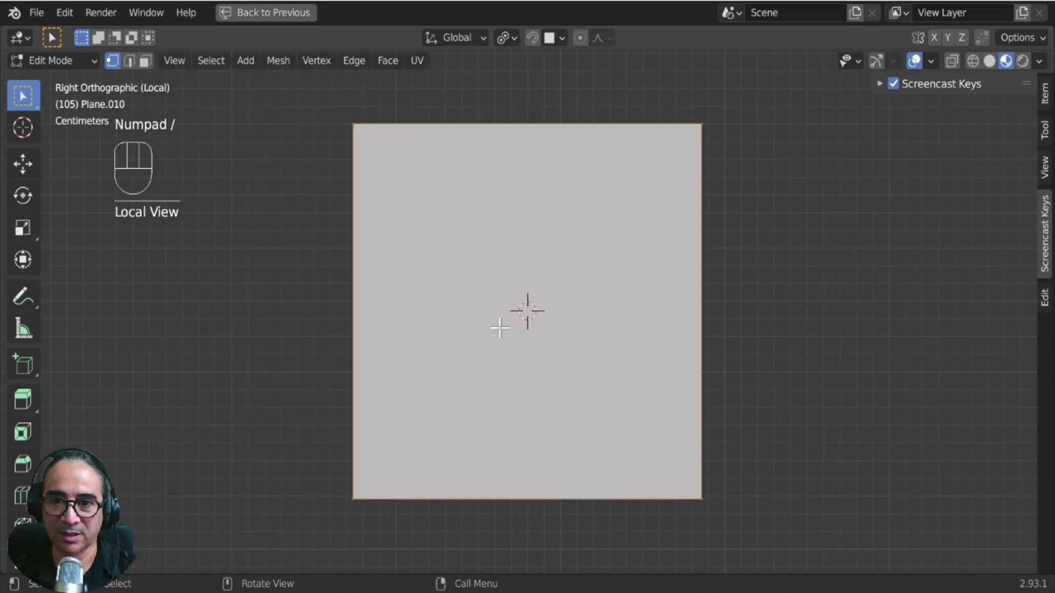
{"action": "scroll", "coordinate": [500, 328], "scroll_direction": "down", "scroll_amount": 4}
{"action": "middle_click_drag", "start_coordinate": [500, 328], "coordinate": [545, 378]}
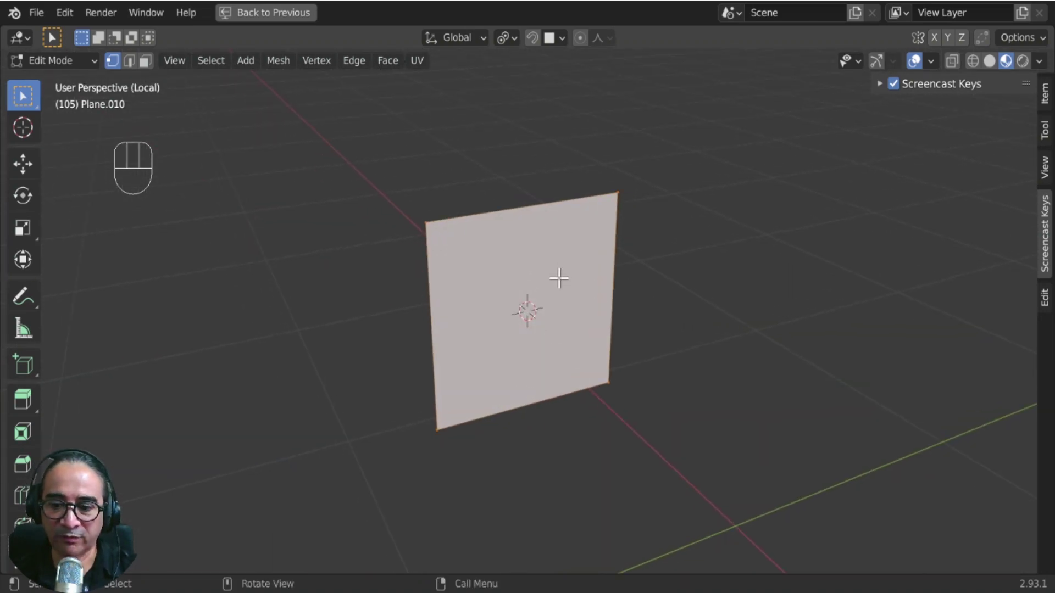
{"action": "key", "text": "e"}
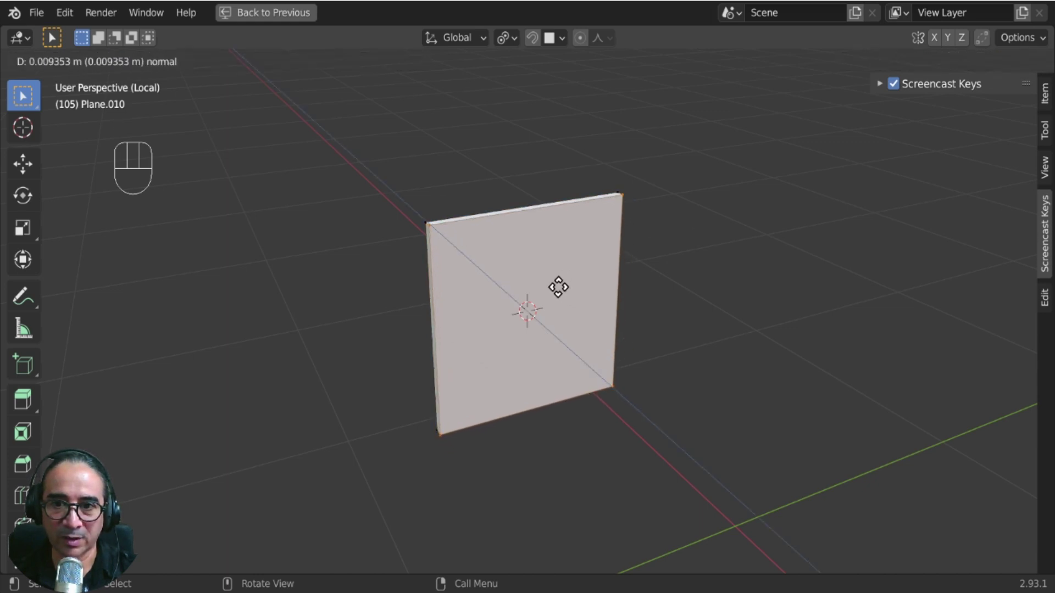
{"action": "left_click", "coordinate": [557, 287]}
Extrude the slab's front face a further 0.1 m or so to form a deep box.
{"action": "key", "text": "e"}
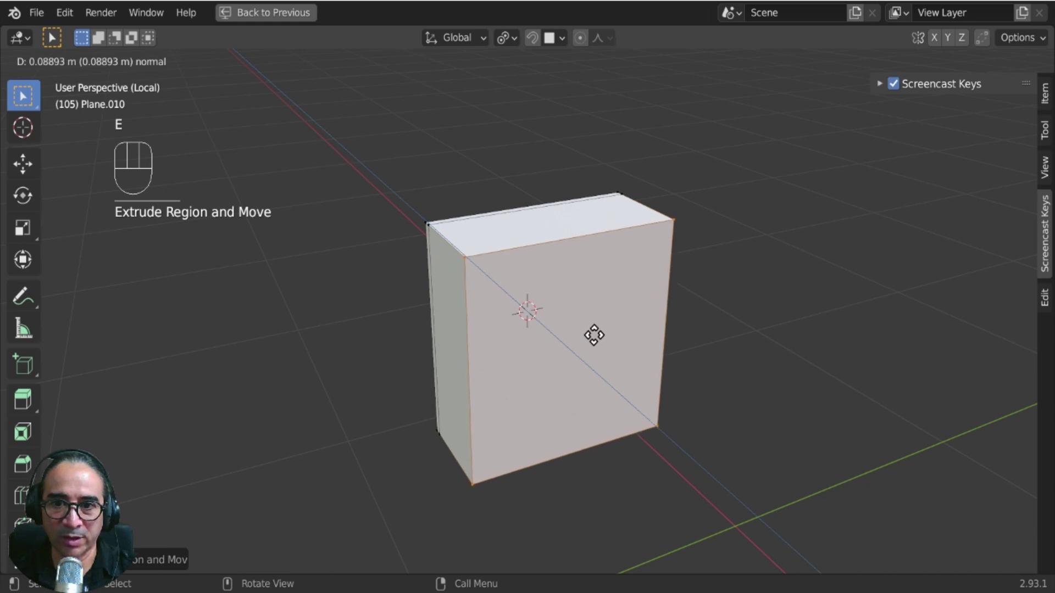
{"action": "left_click", "coordinate": [600, 348]}
{"action": "middle_click_drag", "start_coordinate": [542, 370], "coordinate": [655, 333]}
{"action": "middle_click_drag", "start_coordinate": [618, 294], "coordinate": [724, 351]}
{"action": "middle_click_drag", "start_coordinate": [598, 384], "coordinate": [698, 338]}
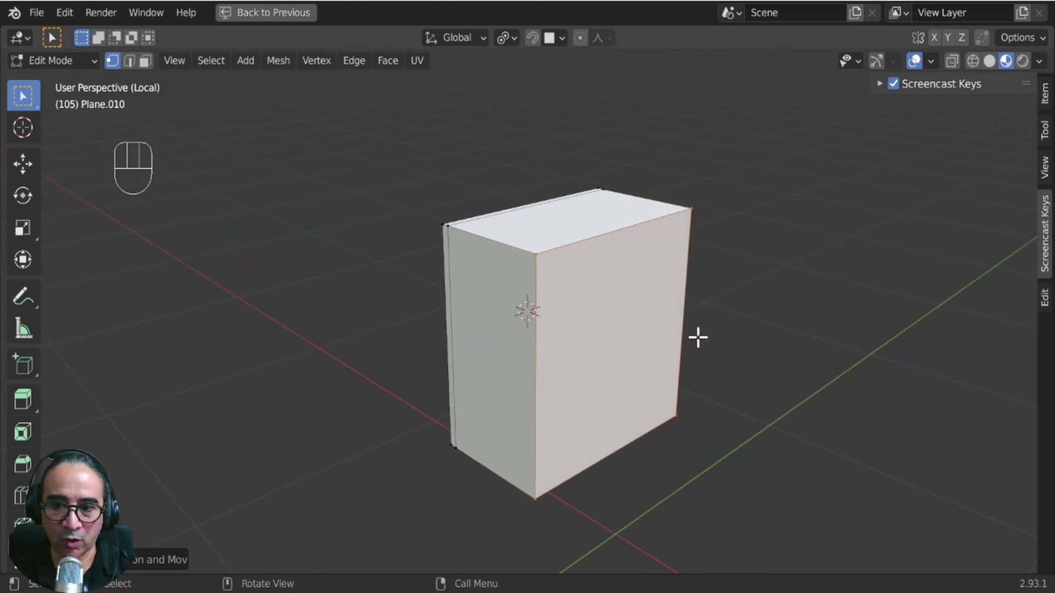
Extrude the box's front face about 0.004 m and scale the new face slightly inward to form a rim.
{"action": "key", "text": "e"}
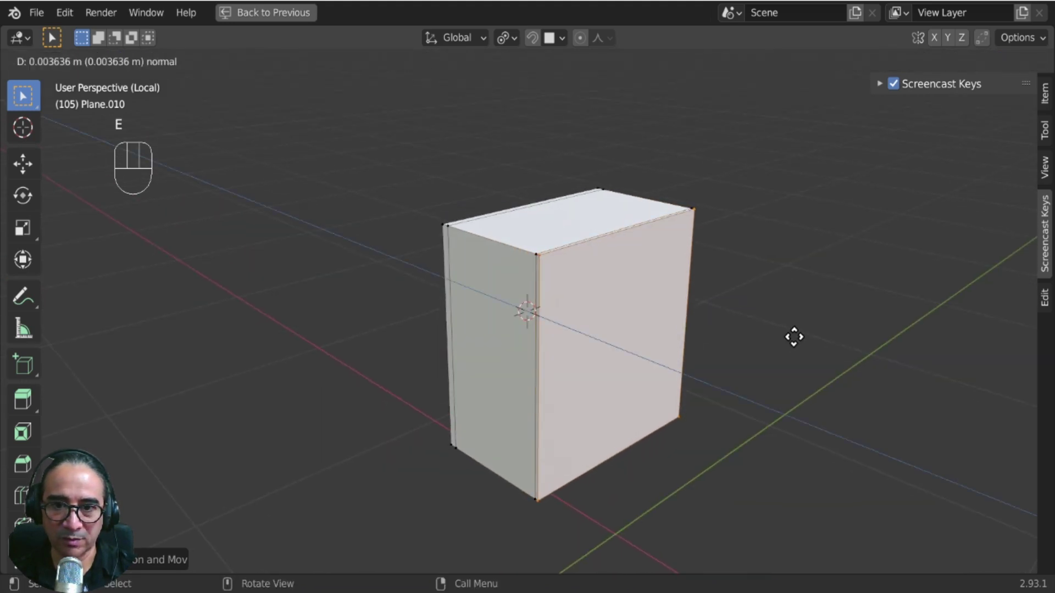
{"action": "left_click", "coordinate": [791, 337]}
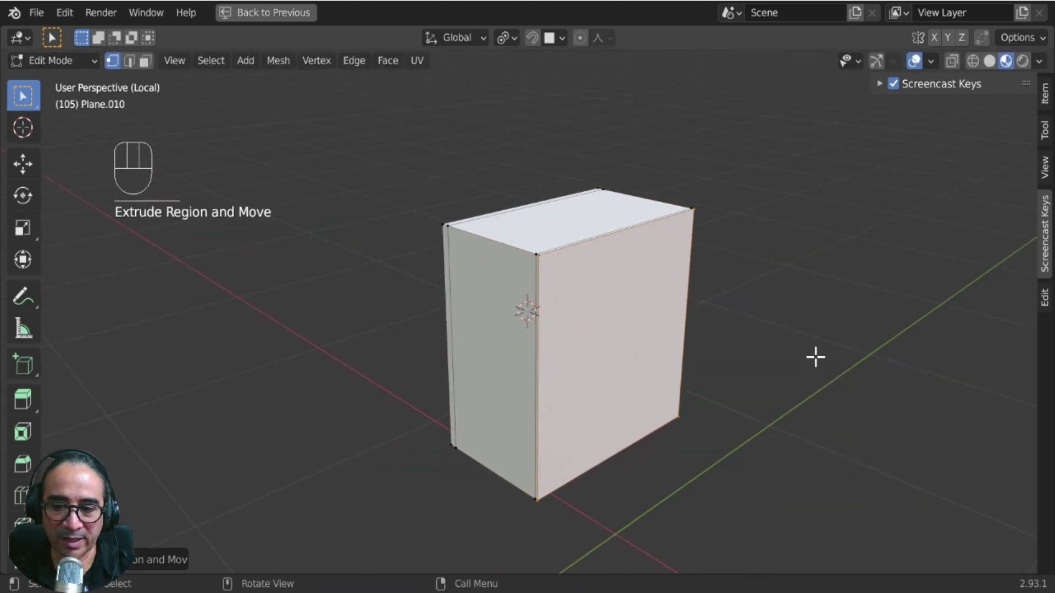
{"action": "key", "text": "s"}
{"action": "left_click", "coordinate": [804, 354]}
Extrude the inset front face about 0.10 m back into the box to hollow it out.
{"action": "key", "text": "e"}
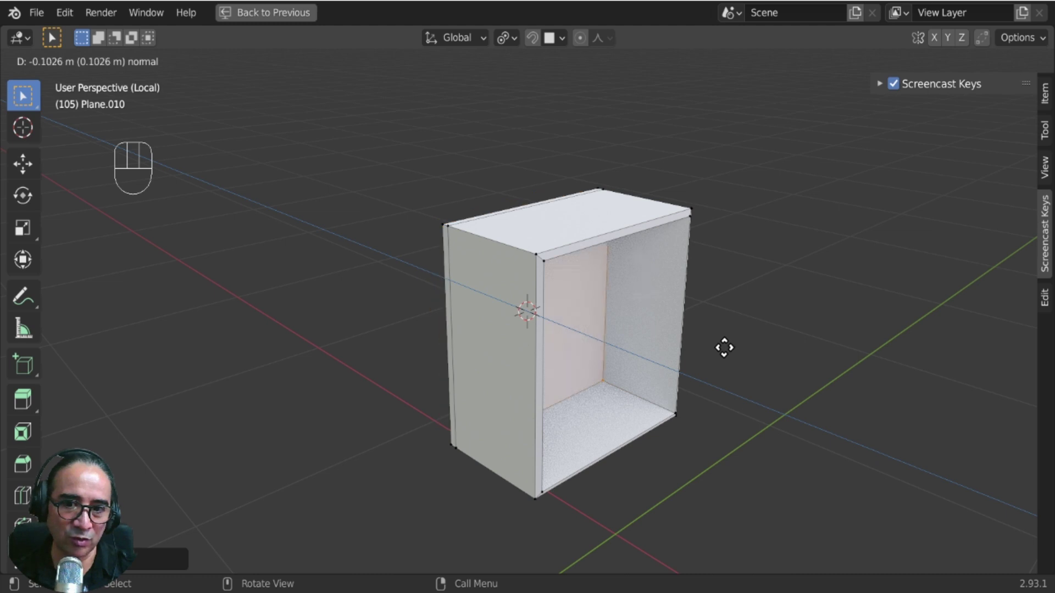
{"action": "left_click", "coordinate": [723, 346]}
{"action": "middle_click_drag", "start_coordinate": [643, 377], "coordinate": [481, 323]}
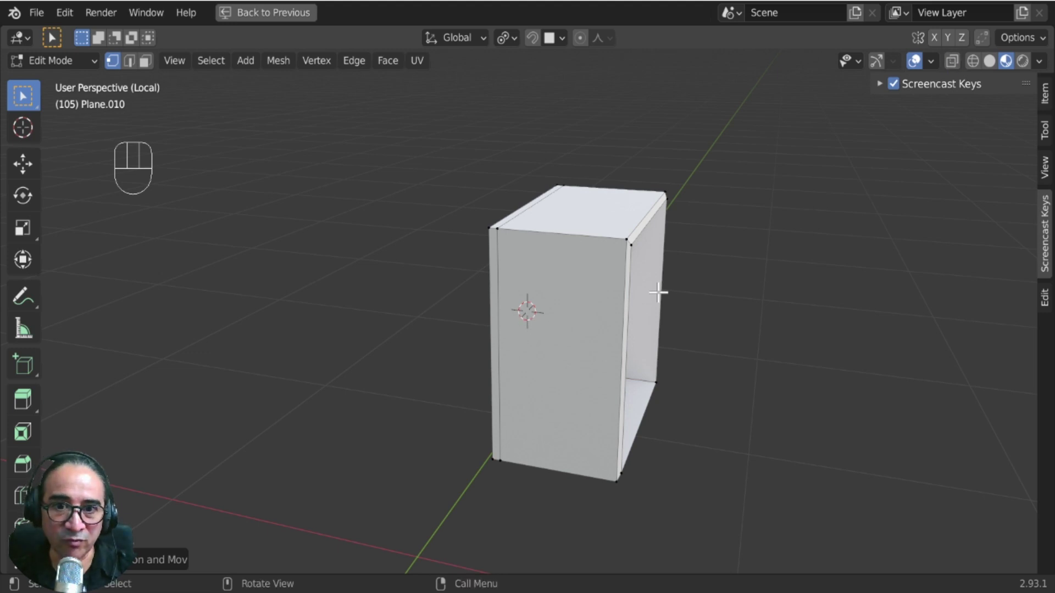
{"action": "key", "text": "KP_1"}
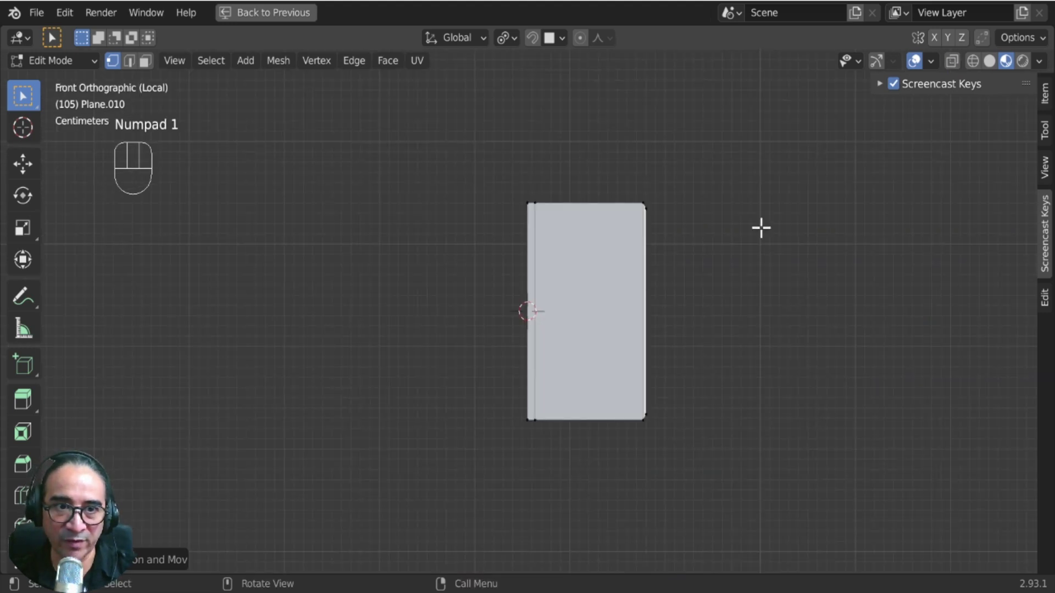
In wireframe, move the box's inner face about 0.015 m back along X and extrude it slightly further toward the back wall.
{"action": "left_click", "coordinate": [972, 61]}
{"action": "key", "text": "g"}
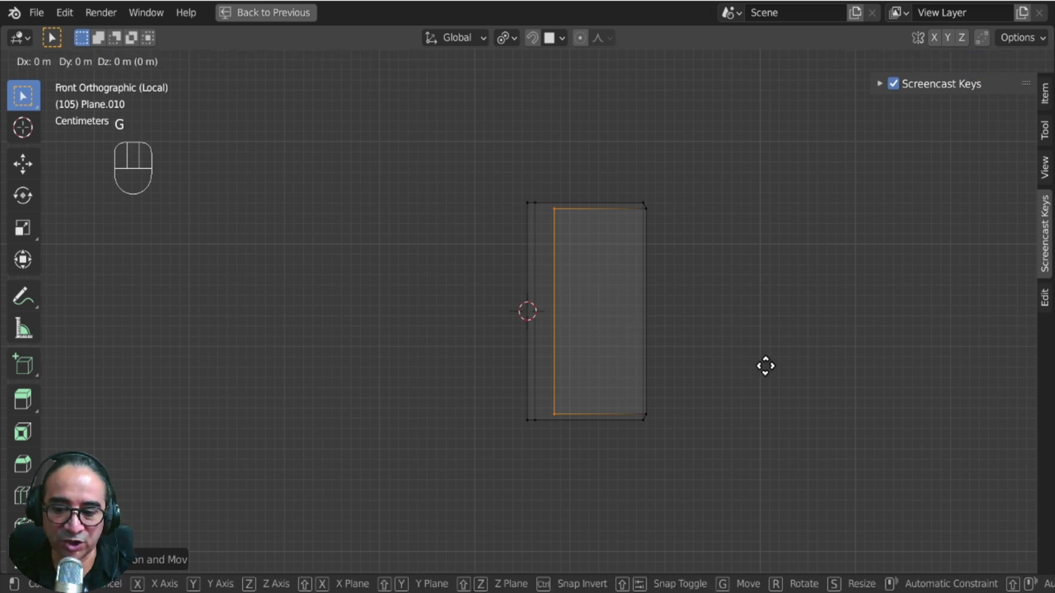
{"action": "key", "text": "x"}
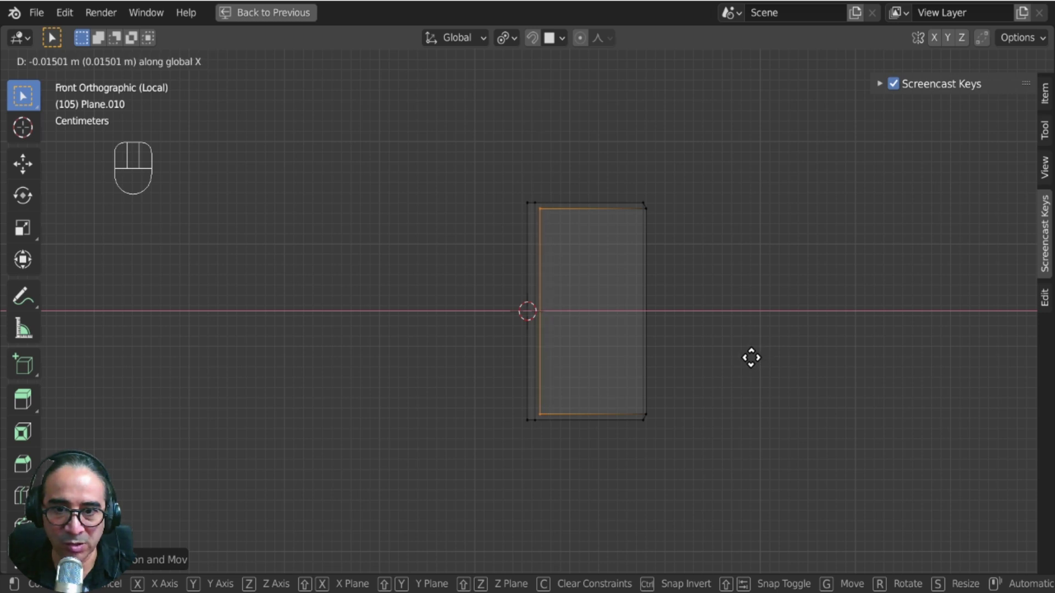
{"action": "left_click", "coordinate": [752, 358]}
{"action": "scroll", "coordinate": [752, 357], "scroll_direction": "up", "scroll_amount": 3}
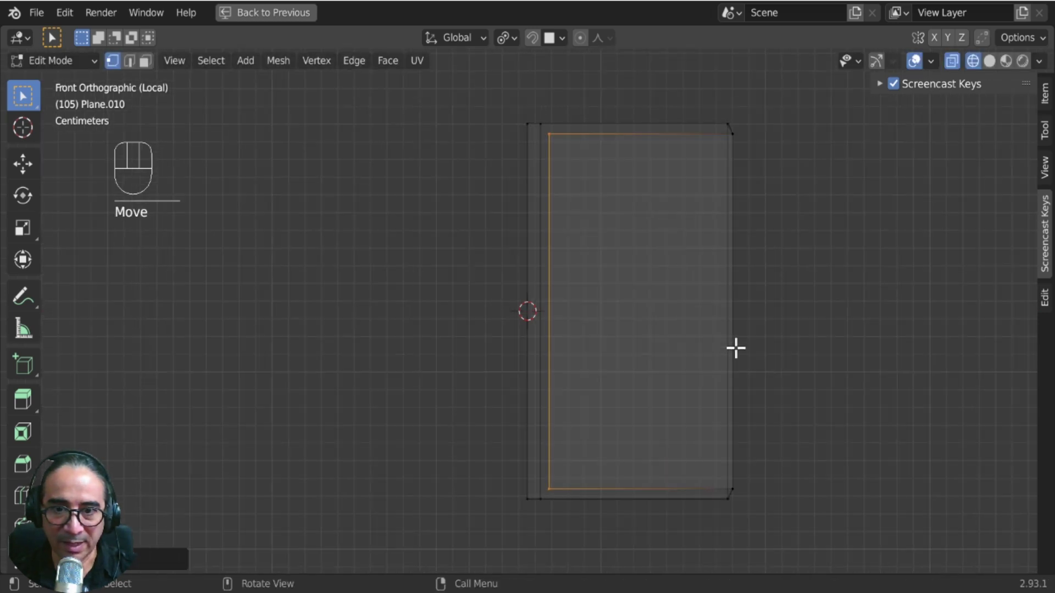
{"action": "key", "text": "e"}
{"action": "left_click", "coordinate": [816, 359]}
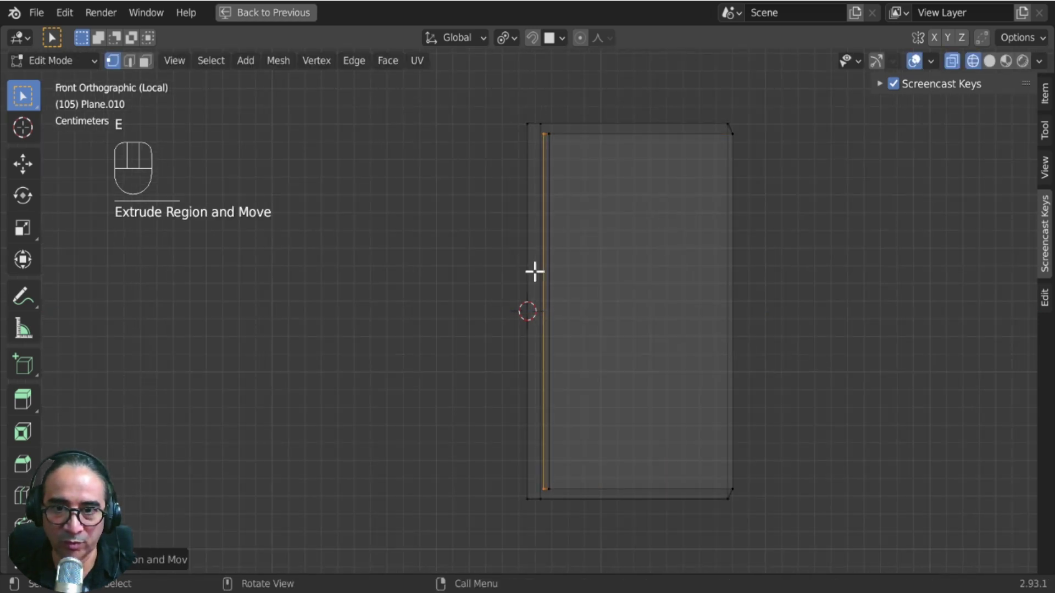
Return to Object Mode with solid shading and add a level 2 Subdivision modifier to the hollow box.
{"action": "mouse_move", "coordinate": [706, 341]}
{"action": "middle_mouse_down"}
{"action": "mouse_move", "coordinate": [599, 341]}
{"action": "mouse_move", "coordinate": [544, 357]}
{"action": "mouse_move", "coordinate": [641, 281]}
{"action": "middle_mouse_up"}
{"action": "key", "text": "Tab"}
{"action": "scroll", "coordinate": [548, 361], "scroll_direction": "down", "scroll_amount": 2}
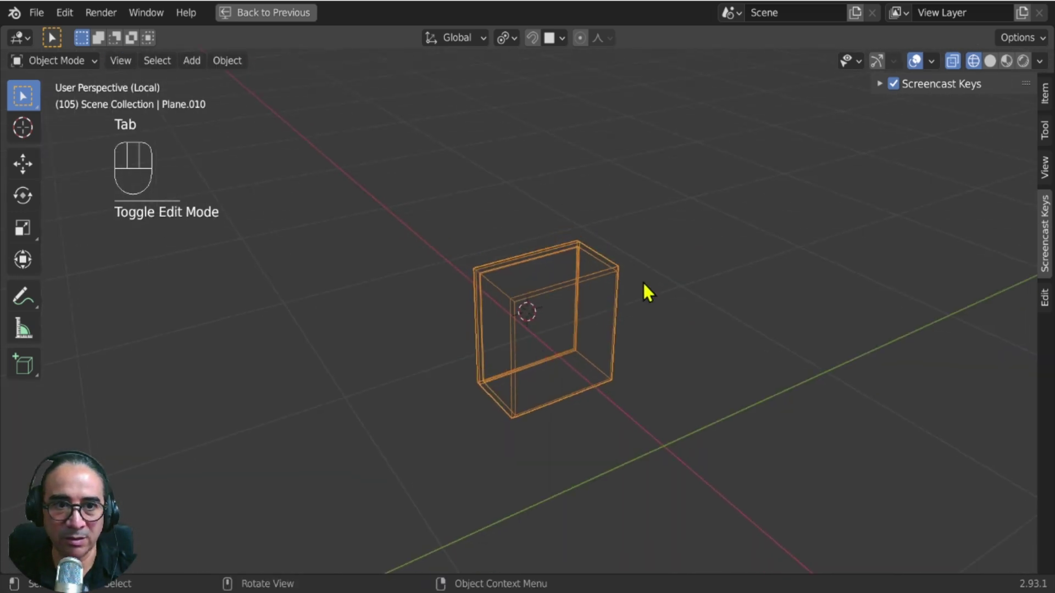
{"action": "left_click", "coordinate": [952, 62]}
{"action": "left_click", "coordinate": [990, 61]}
{"action": "middle_click_drag", "start_coordinate": [962, 106], "coordinate": [708, 380]}
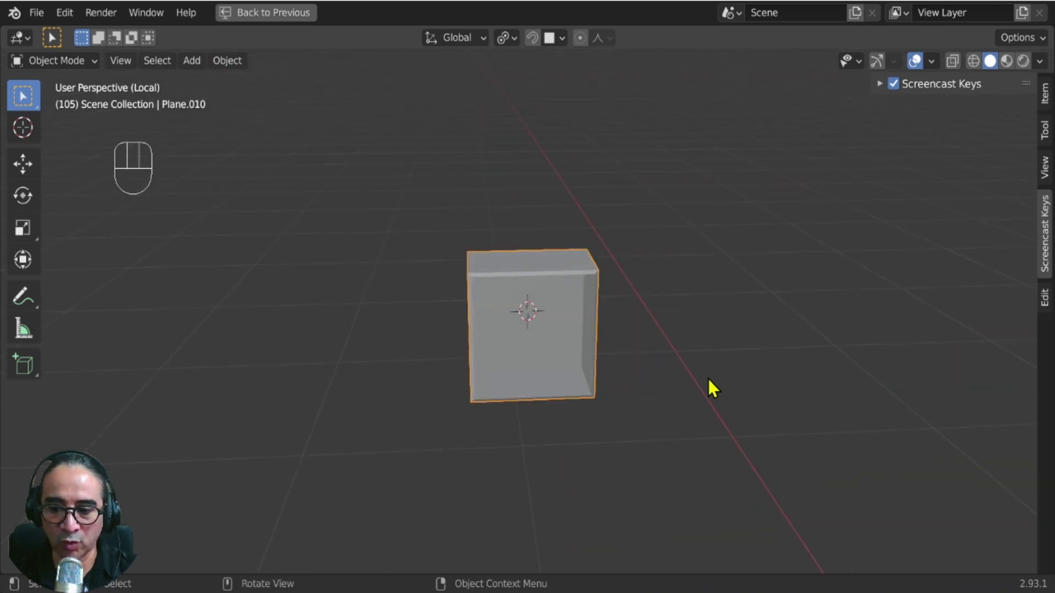
{"action": "key", "text": "ctrl+2"}
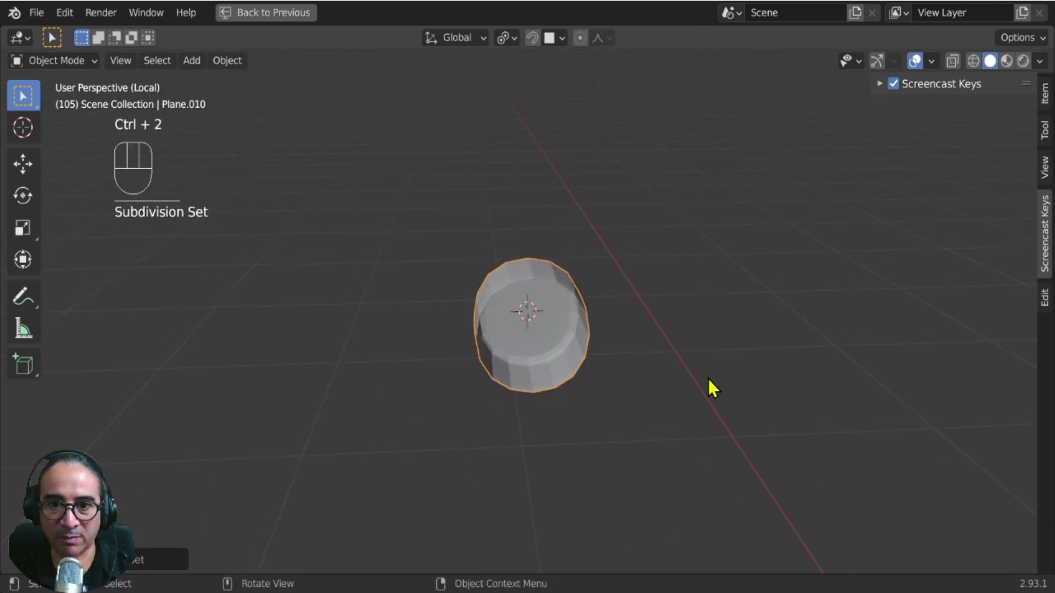
Restore the full window layout, switch to the Layout workspace and isolate the pan in local view.
{"action": "key", "text": "ctrl+space"}
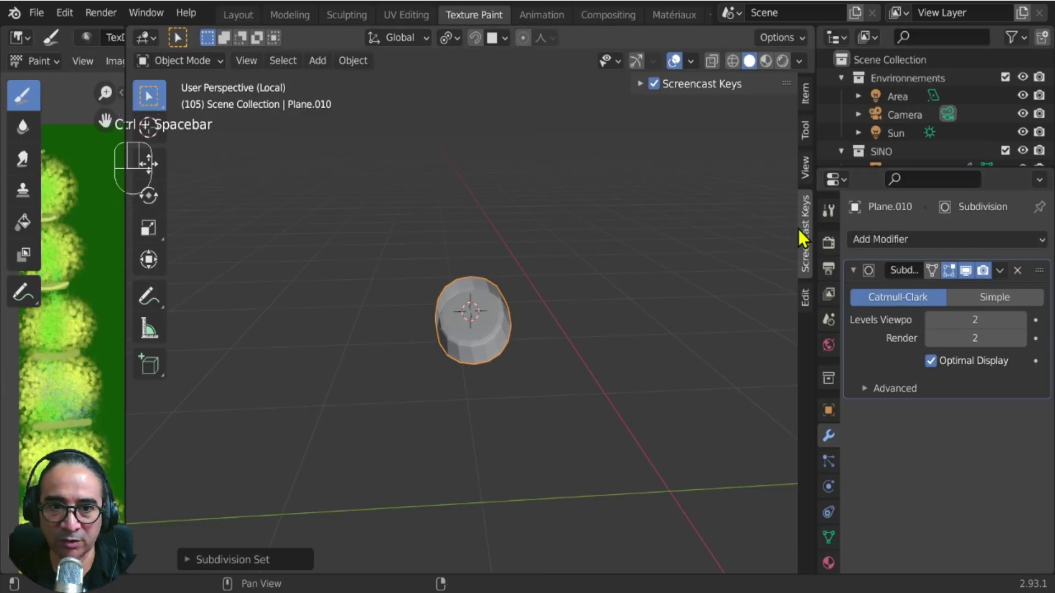
{"action": "left_click_drag", "start_coordinate": [122, 282], "coordinate": [20, 281]}
{"action": "left_click", "coordinate": [236, 16]}
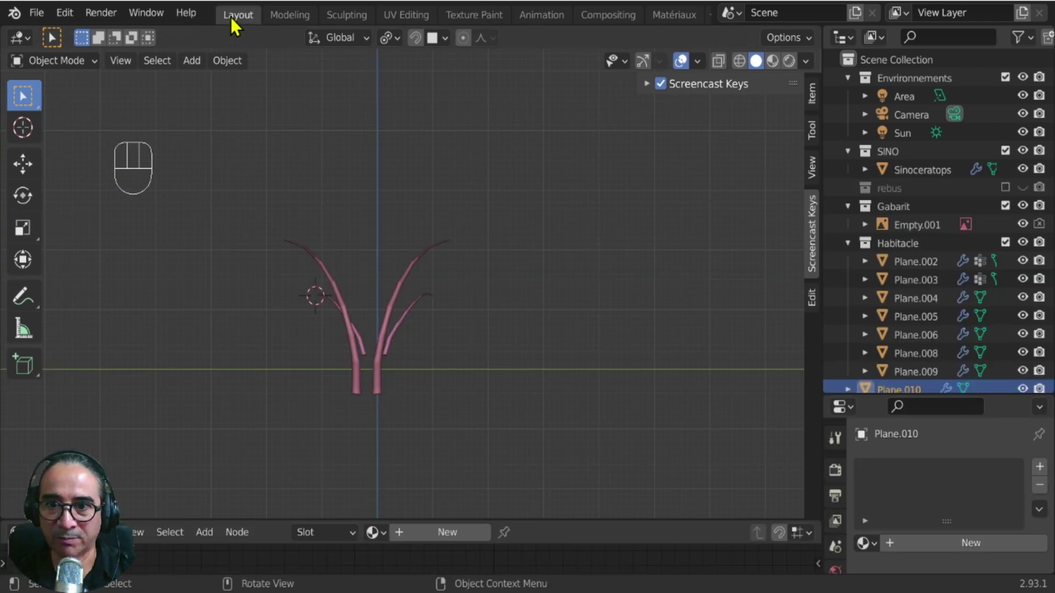
{"action": "key", "text": "KP_Divide"}
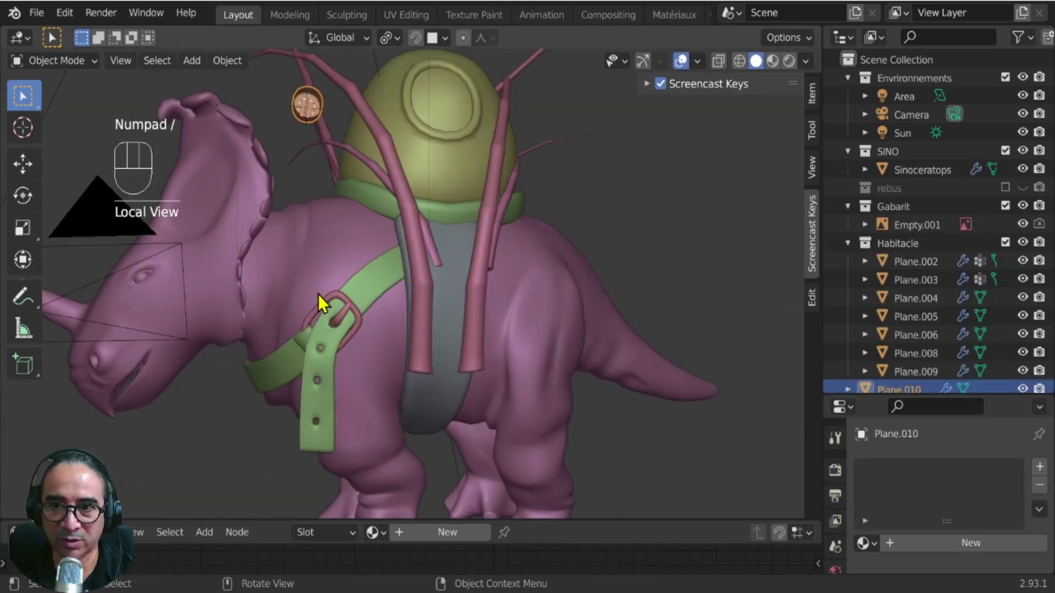
{"action": "key", "text": "KP_Divide"}
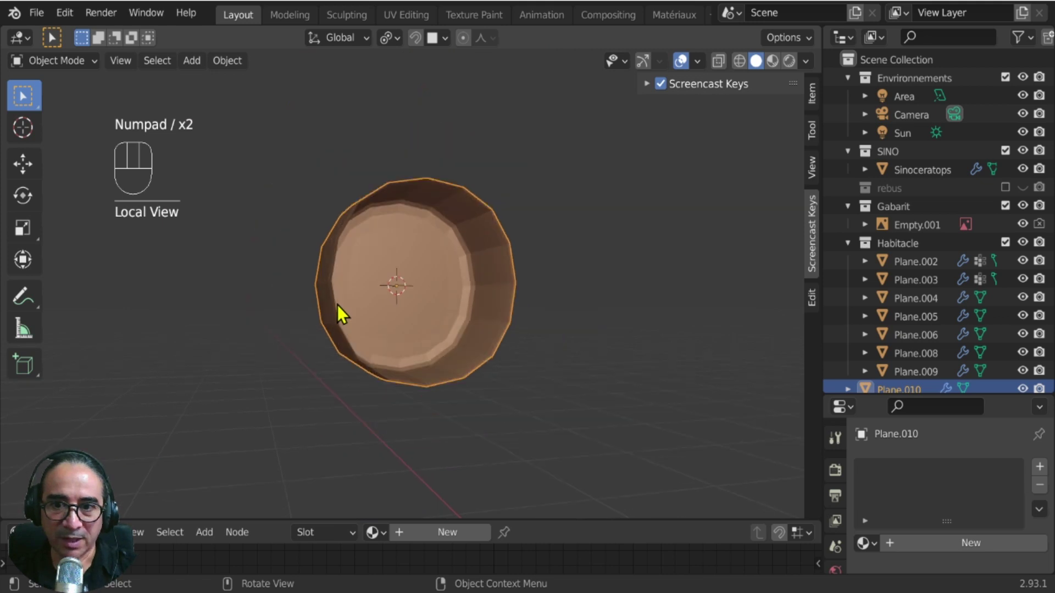
Enlarge the Properties editor upward and sideways, and display the pan's modifiers.
{"action": "middle_click_drag", "start_coordinate": [337, 305], "coordinate": [431, 300]}
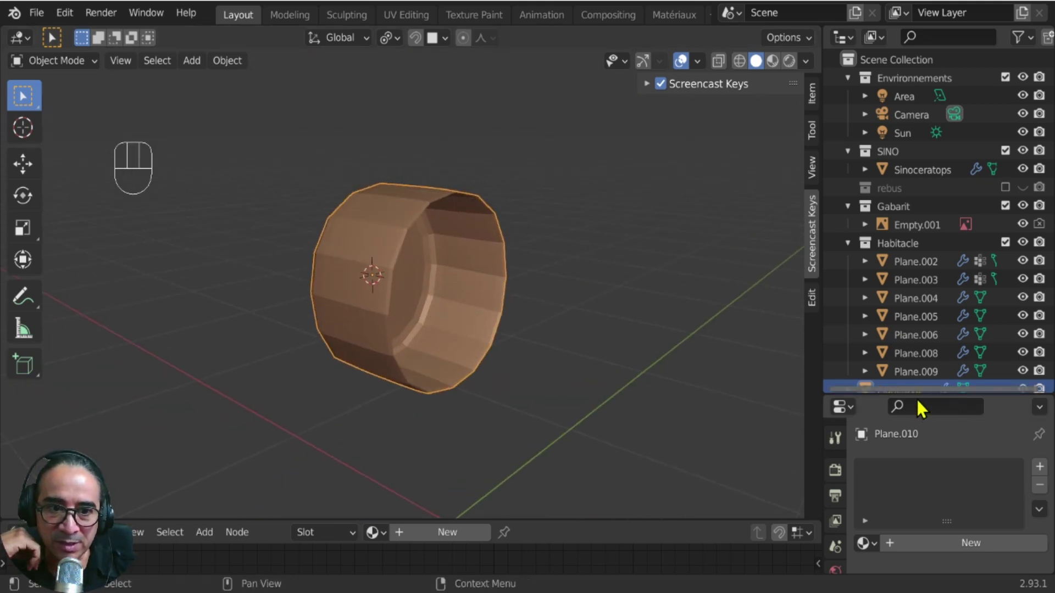
{"action": "left_click_drag", "start_coordinate": [917, 391], "coordinate": [901, 160]}
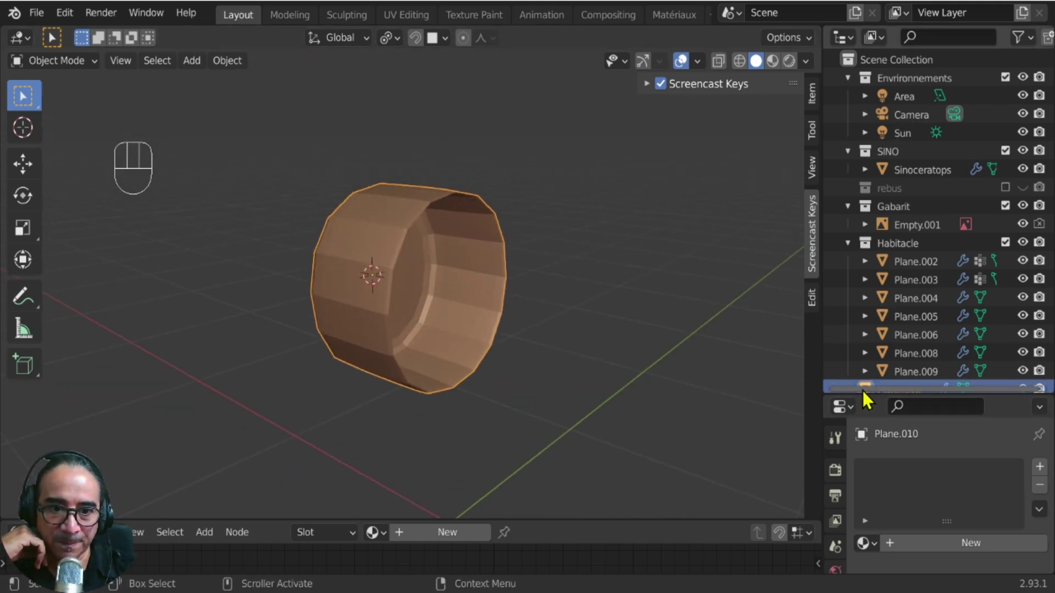
{"action": "left_click_drag", "start_coordinate": [864, 391], "coordinate": [859, 82]}
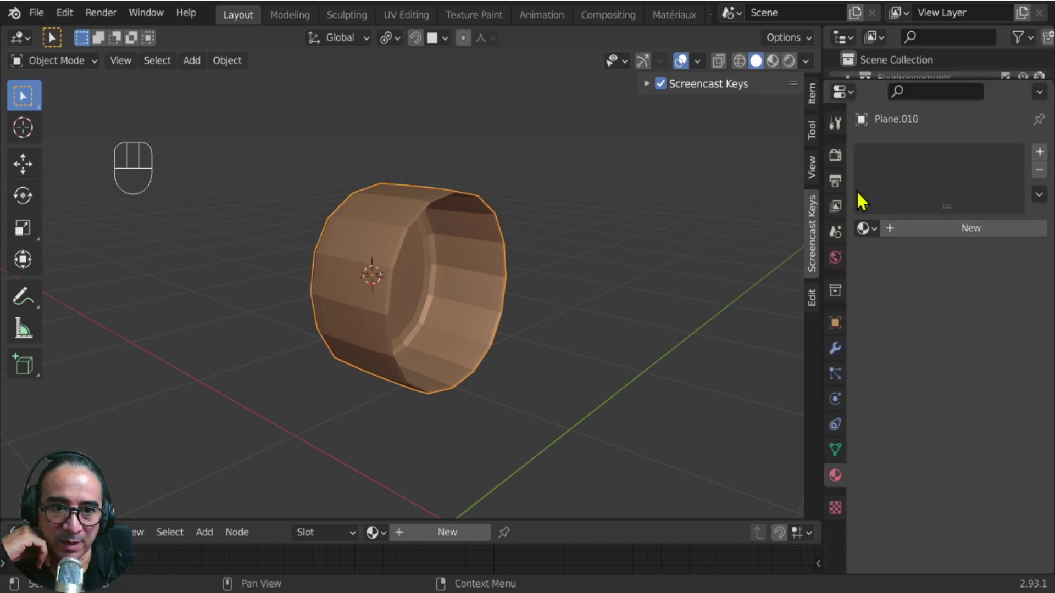
{"action": "left_click", "coordinate": [835, 347]}
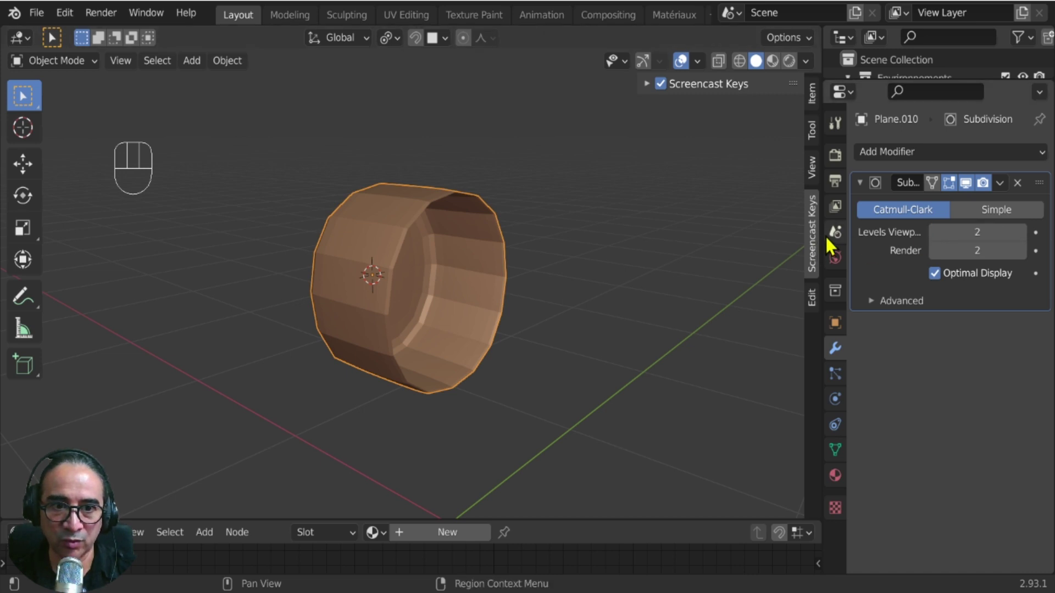
{"action": "left_click_drag", "start_coordinate": [806, 227], "coordinate": [770, 227]}
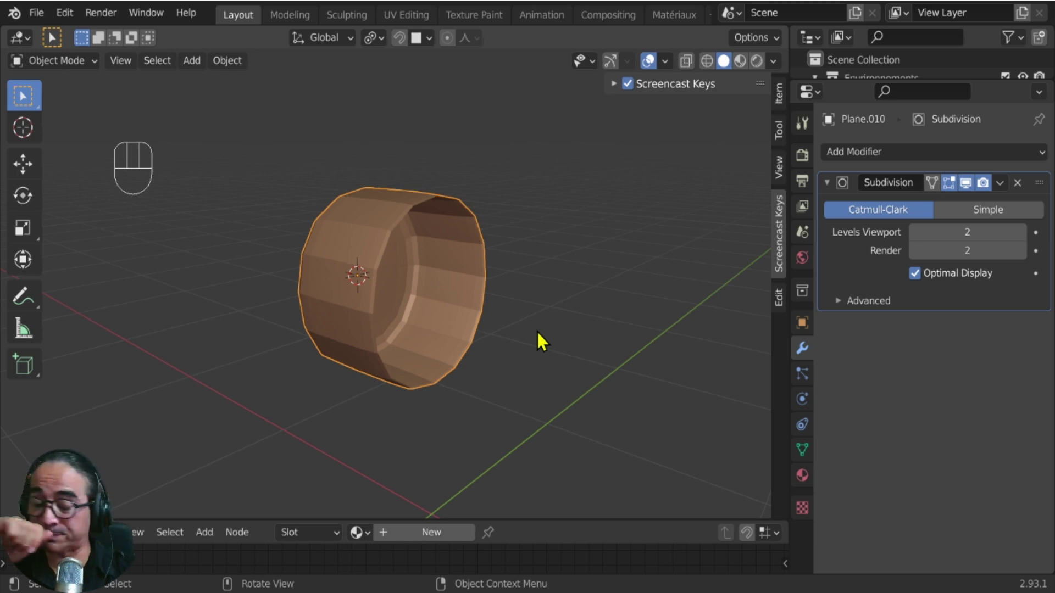
Rotate the pan in the right view by -10 degrees and again by -25 degrees with angle snapping.
{"action": "key", "text": "KP_3"}
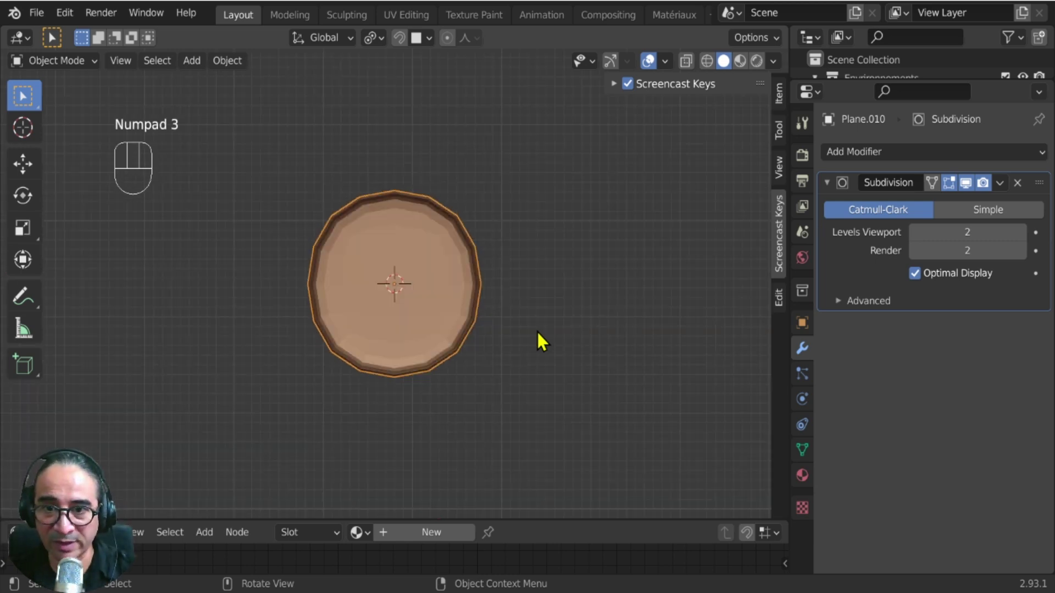
{"action": "scroll", "coordinate": [434, 165], "scroll_direction": "up", "scroll_amount": 3}
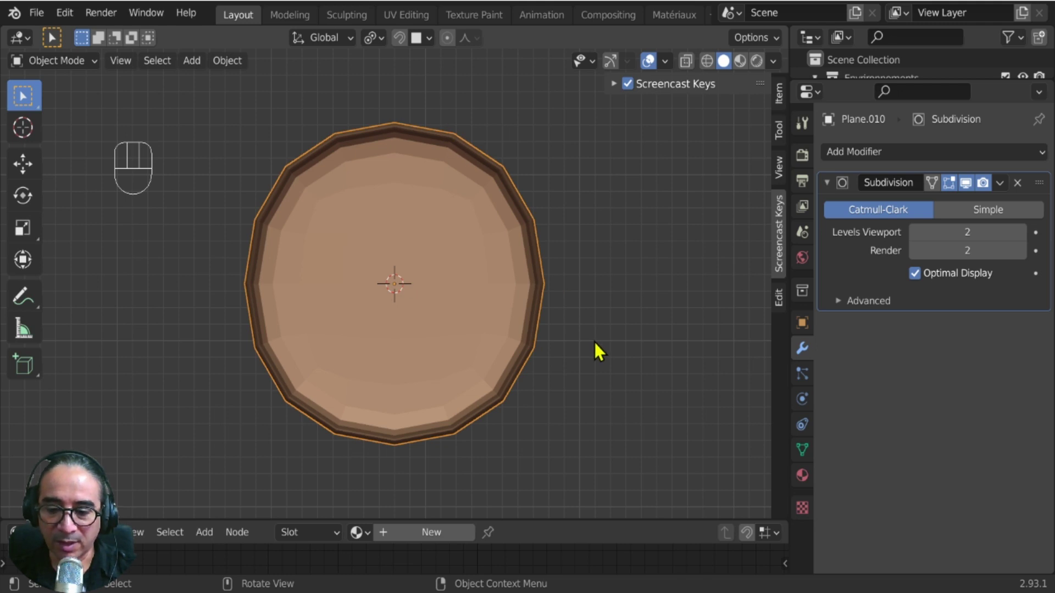
{"action": "key", "text": "r"}
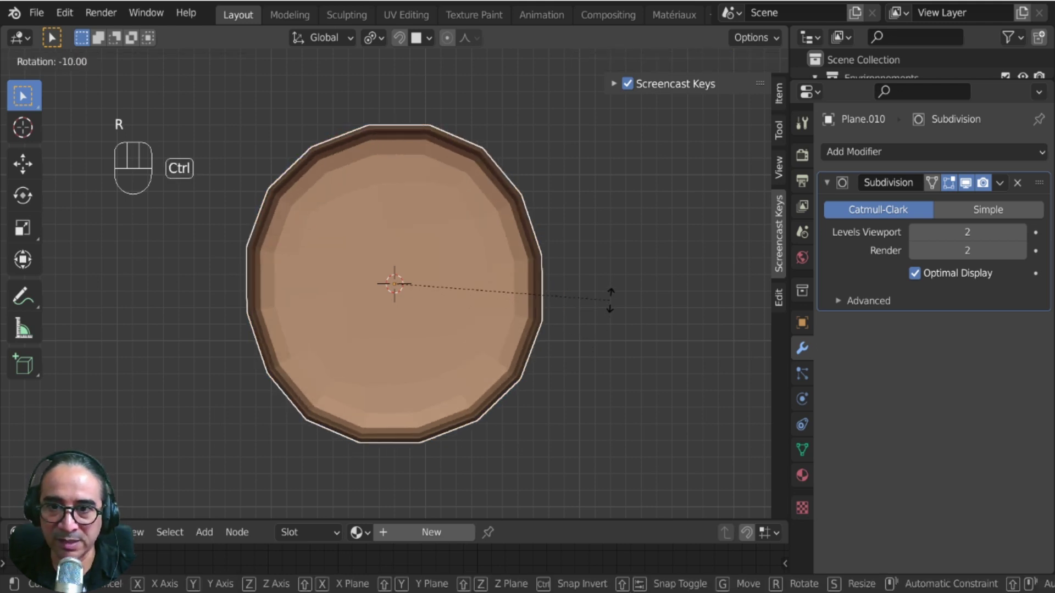
{"action": "left_click", "coordinate": [610, 299]}
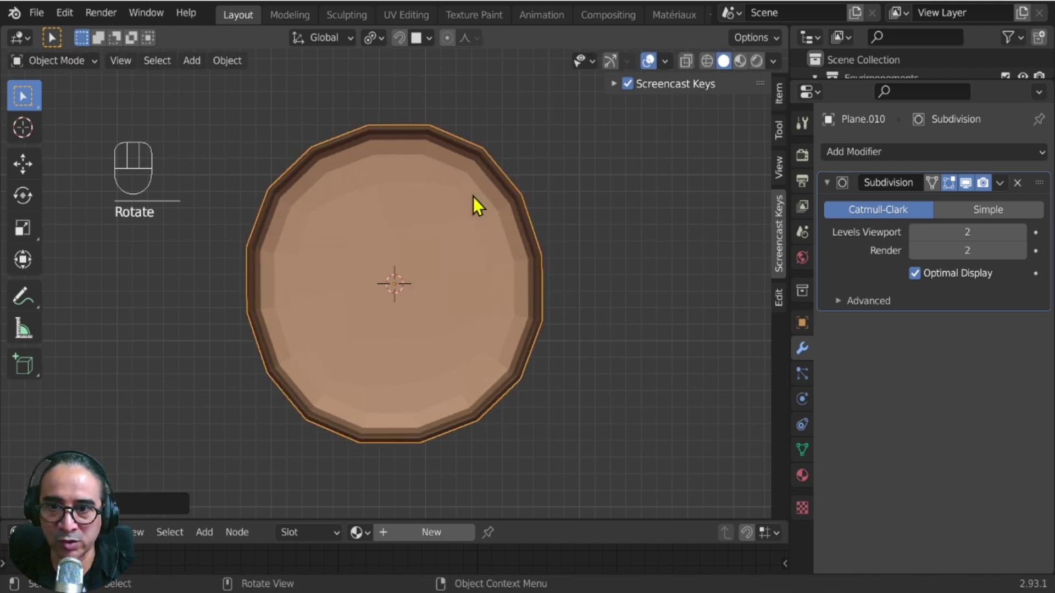
{"action": "key", "text": "r"}
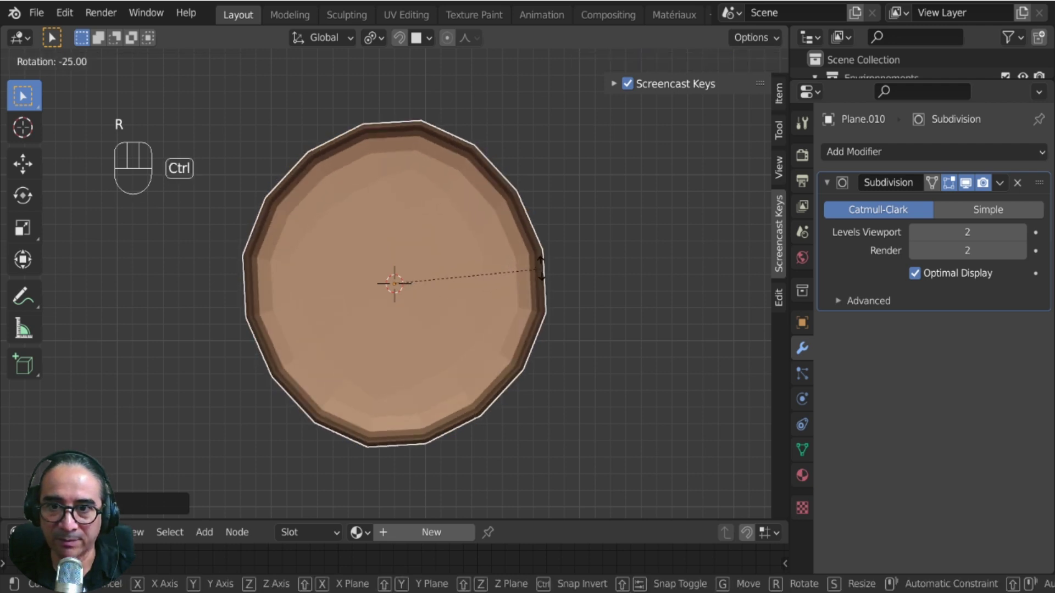
{"action": "left_click", "coordinate": [541, 272]}
Fine-tune the pan's rotation in 1-degree increments until a flat rim segment lies horizontal at the top.
{"action": "middle_click_drag", "start_coordinate": [455, 199], "coordinate": [476, 278], "text": "shift"}
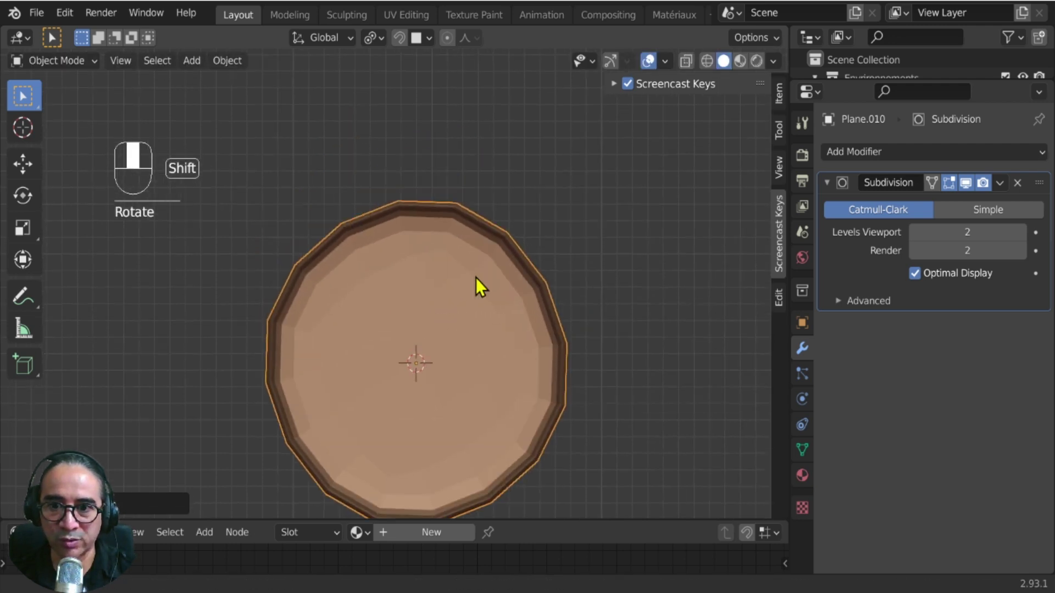
{"action": "scroll", "coordinate": [475, 278], "scroll_direction": "up", "scroll_amount": 3}
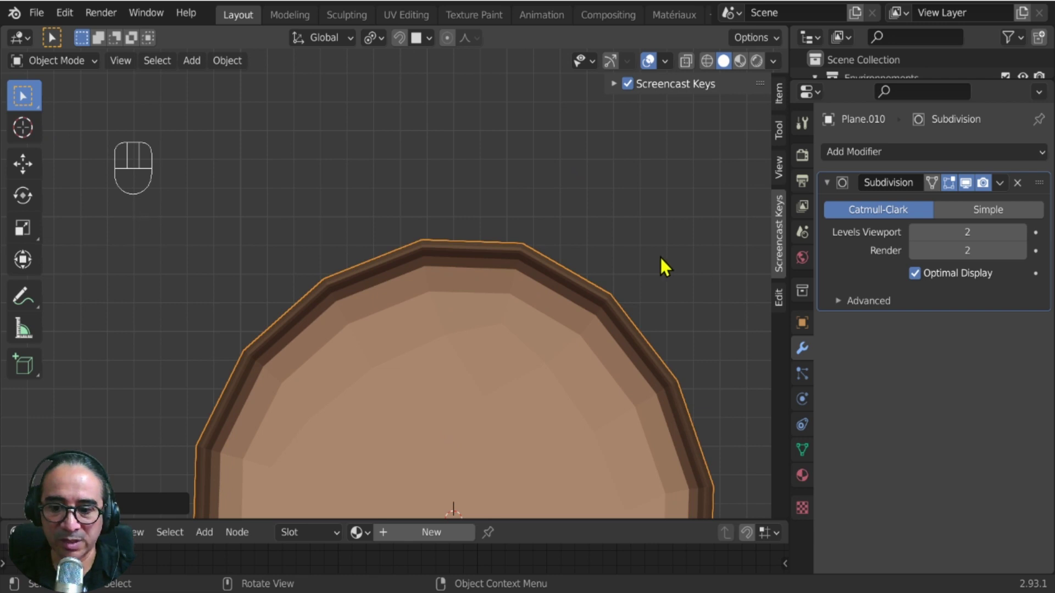
{"action": "key", "text": "r"}
{"action": "key", "text": "shift+ctrl"}
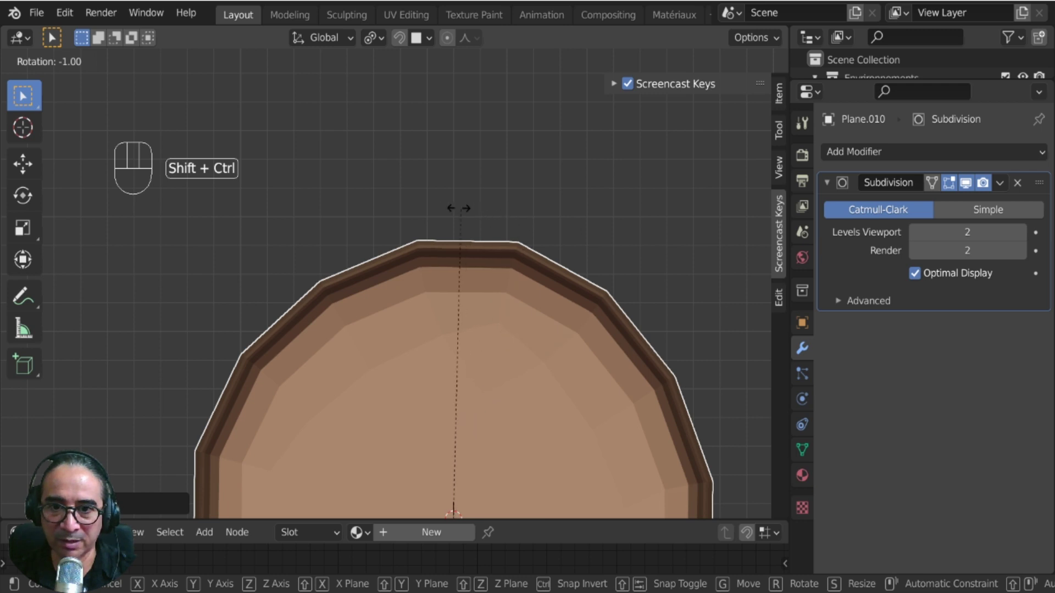
{"action": "left_click", "coordinate": [392, 213]}
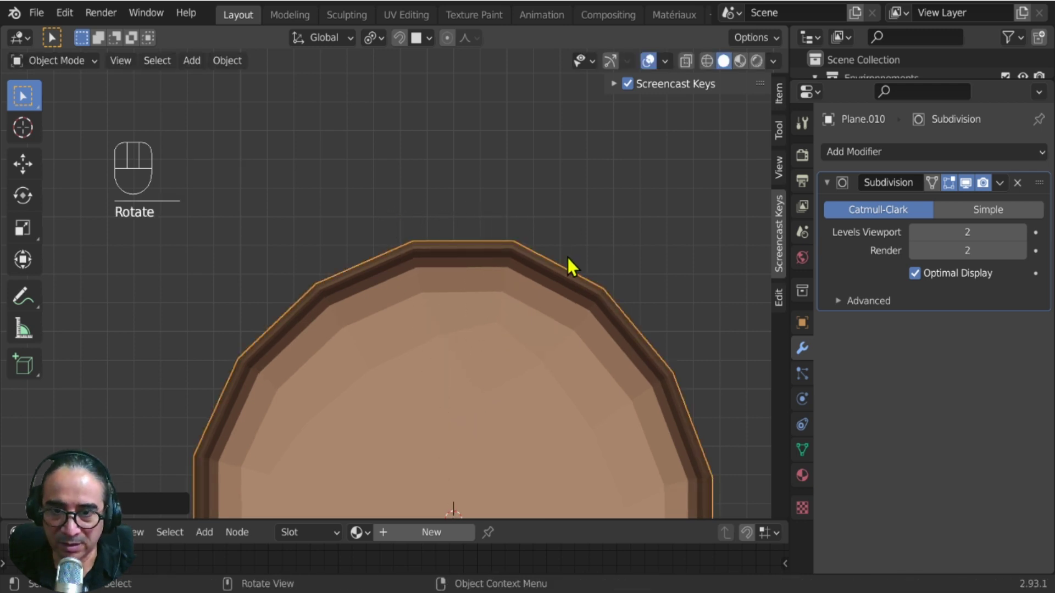
{"action": "scroll", "coordinate": [565, 307], "scroll_direction": "down", "scroll_amount": 3}
{"action": "middle_click_drag", "start_coordinate": [557, 343], "coordinate": [334, 418], "text": "shift"}
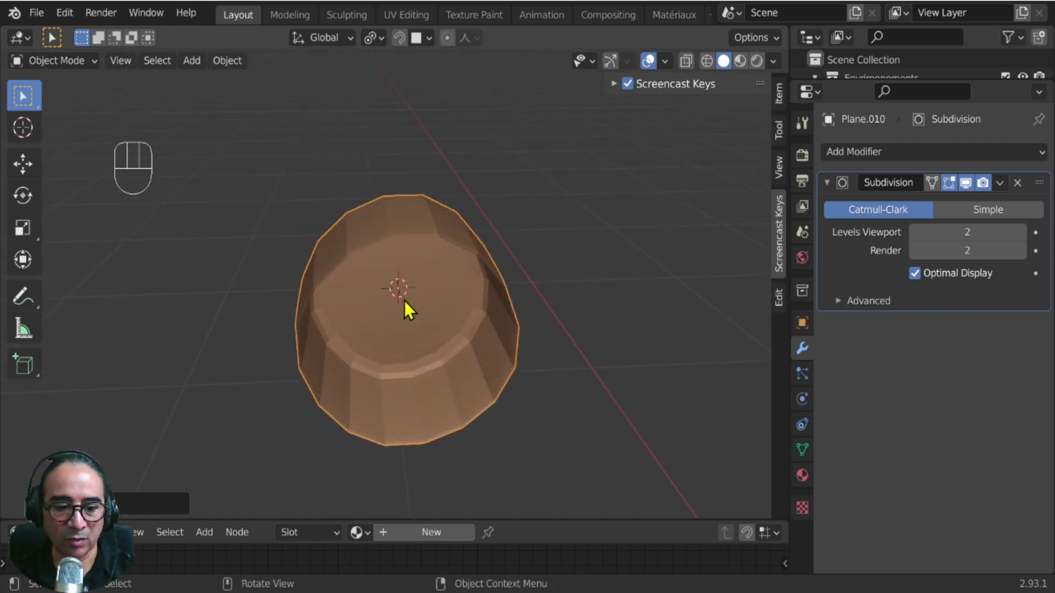
Add a plane to the pan's mesh in Edit Mode and move it up along Z to the pan's upper rim.
{"action": "key", "text": "KP_3"}
{"action": "key", "text": "Tab"}
{"action": "key", "text": "Tab"}
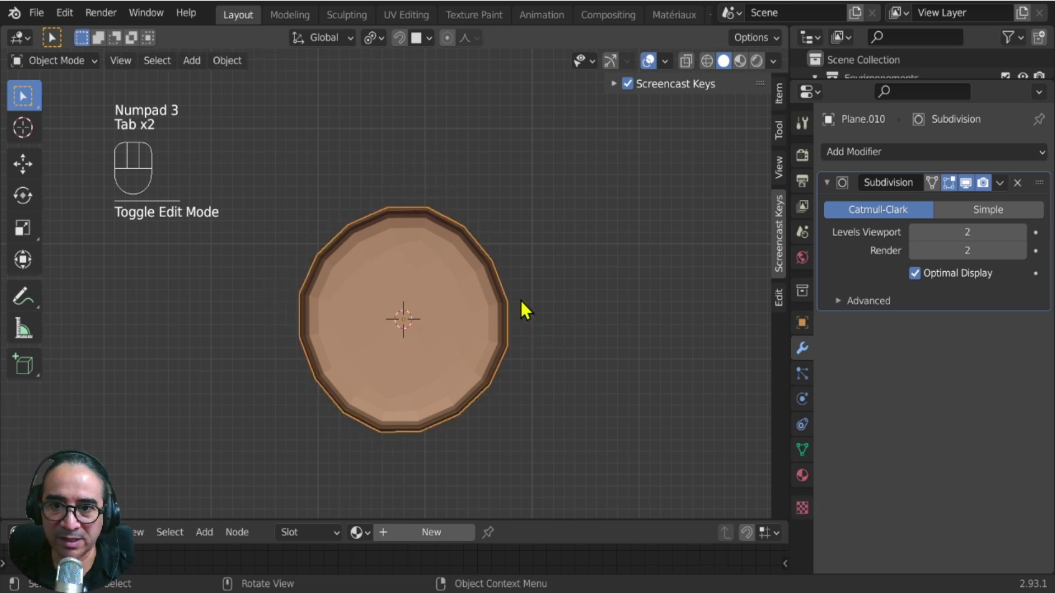
{"action": "key", "text": "Tab"}
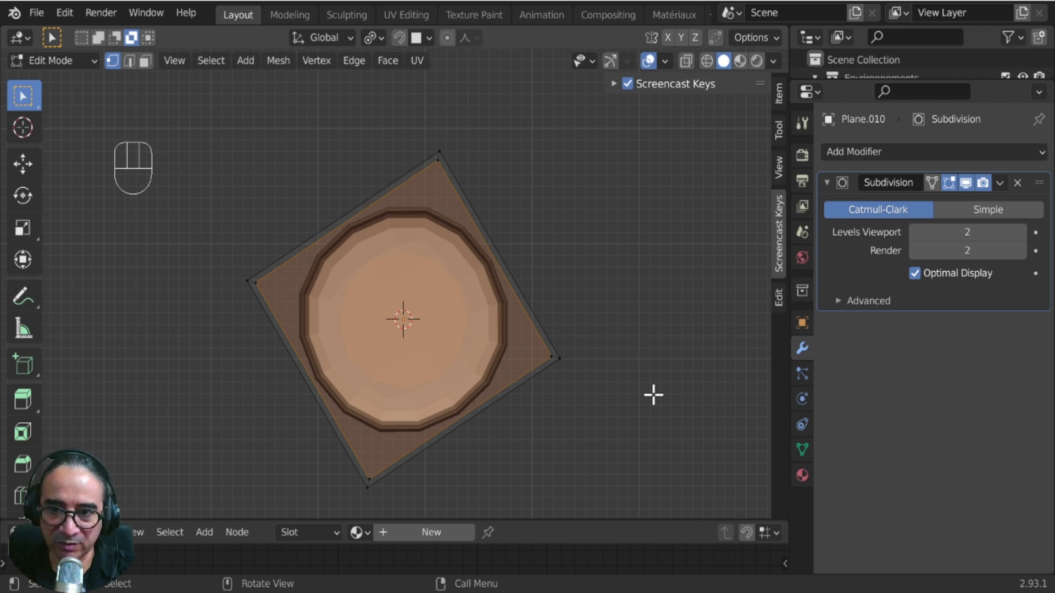
{"action": "key", "text": "shift+a"}
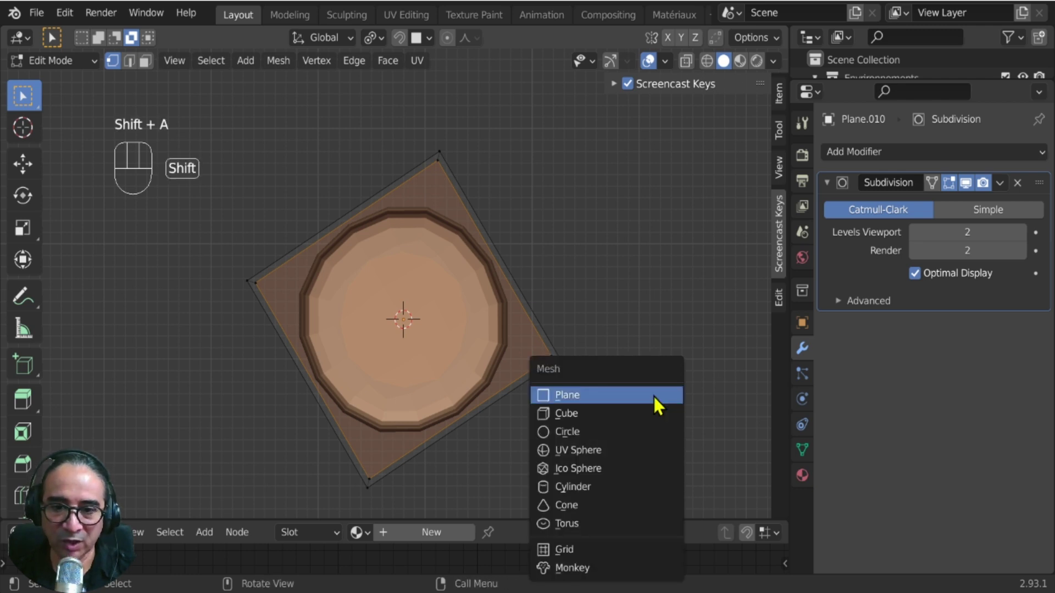
{"action": "left_click", "coordinate": [595, 393]}
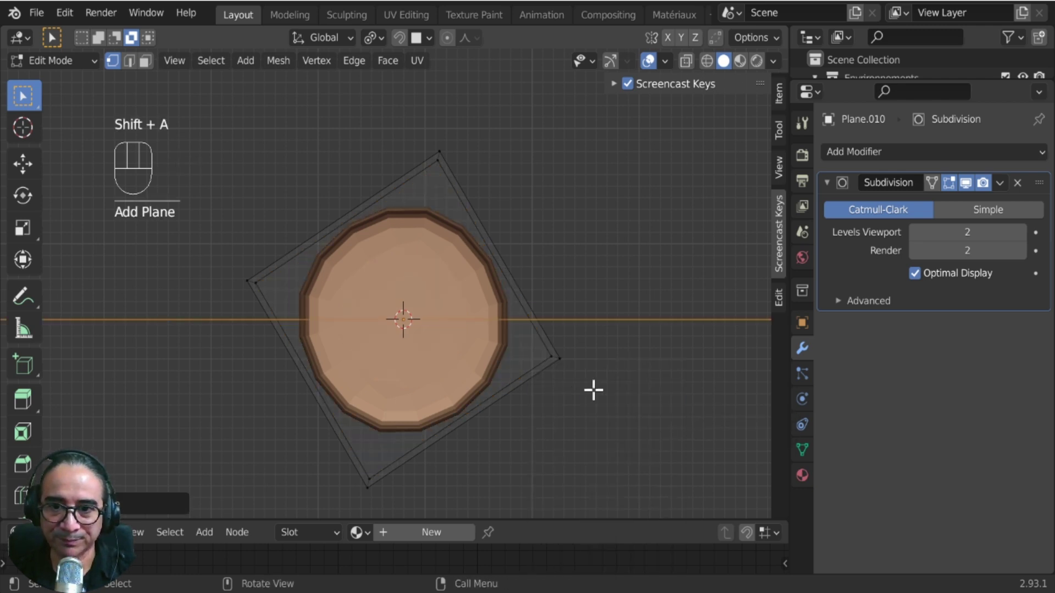
{"action": "key", "text": "g"}
{"action": "key", "text": "z"}
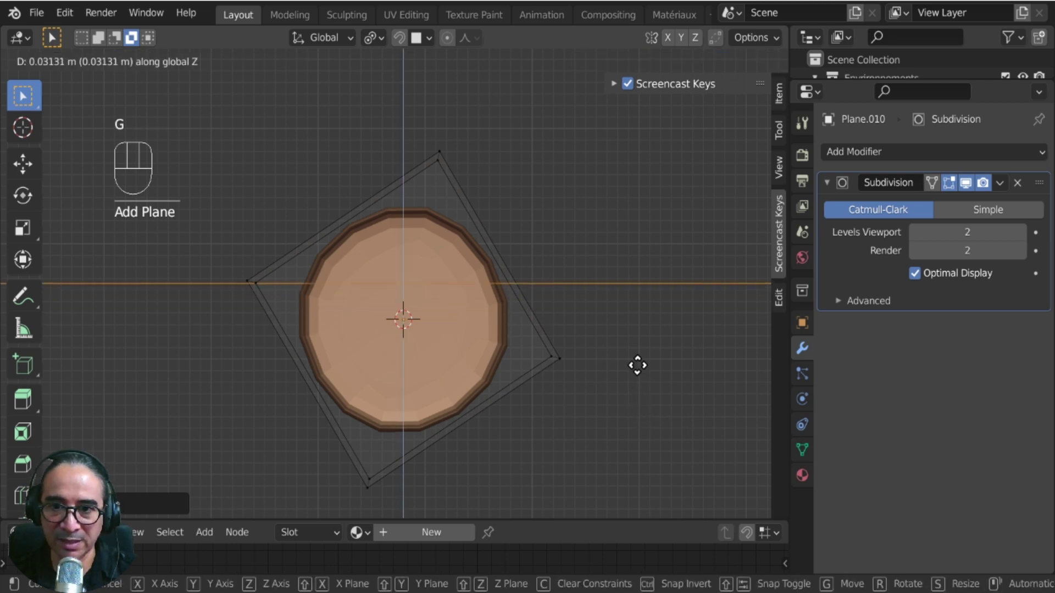
{"action": "left_click", "coordinate": [636, 309]}
Scale the new plane down in several passes to a tiny size at the pan's upper rim.
{"action": "key", "text": "s"}
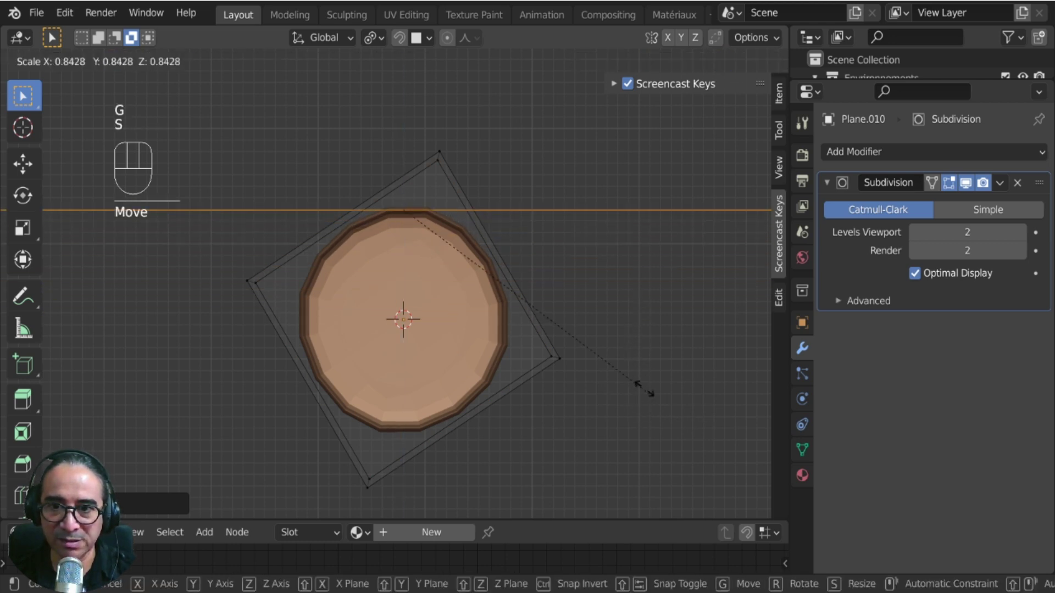
{"action": "left_click", "coordinate": [643, 410]}
{"action": "key", "text": "s"}
{"action": "left_click", "coordinate": [624, 410]}
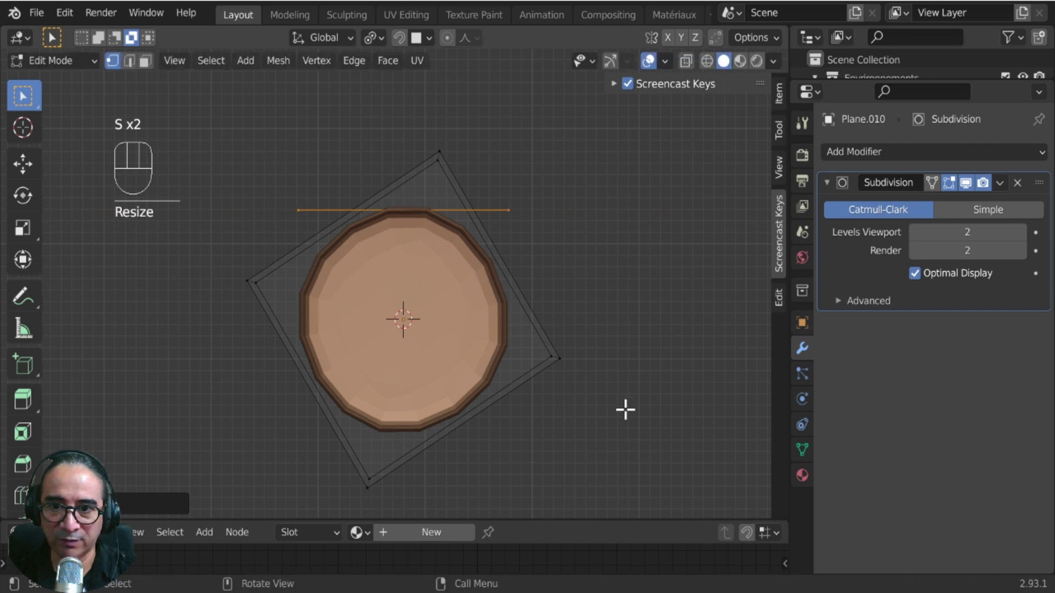
{"action": "key", "text": "s"}
{"action": "left_click", "coordinate": [440, 253]}
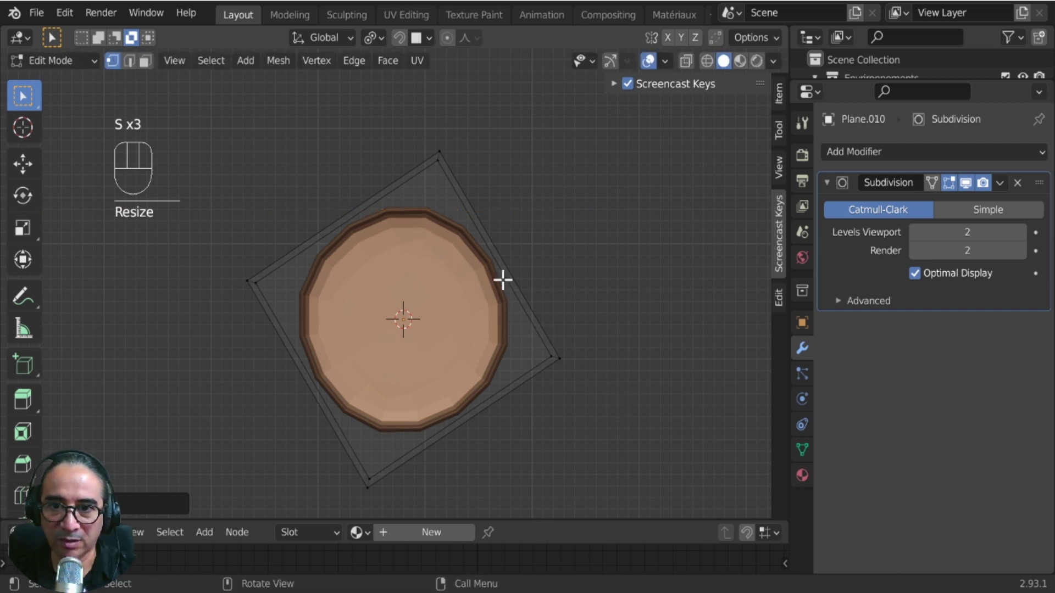
{"action": "key", "text": "s"}
{"action": "right_click", "coordinate": [529, 298]}
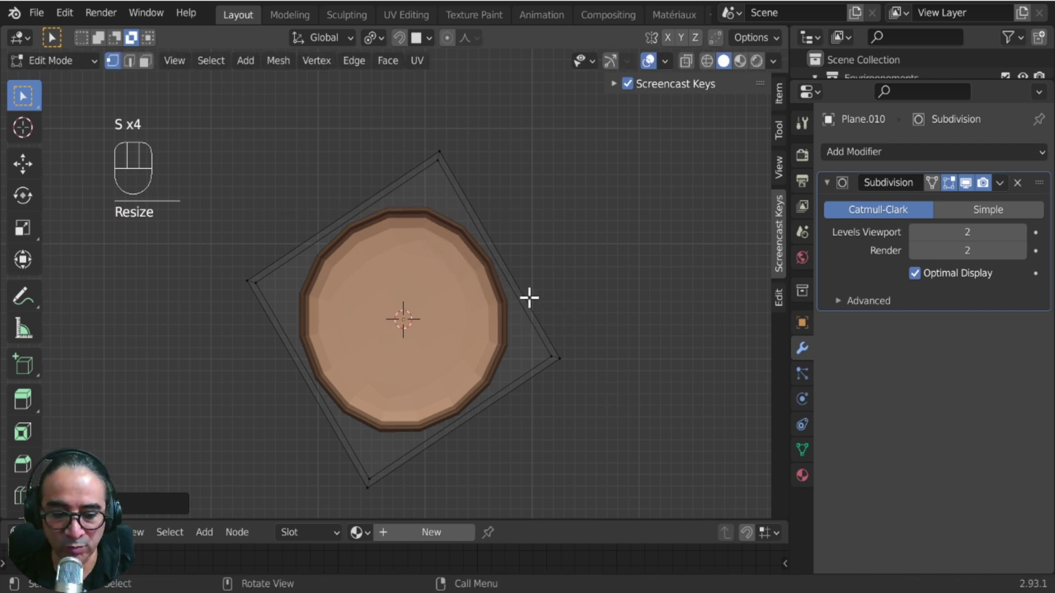
Move the small plane along X to the middle of the pan's side wall and raise it slightly along Z onto the surface.
{"action": "key", "text": "KP_Decimal"}
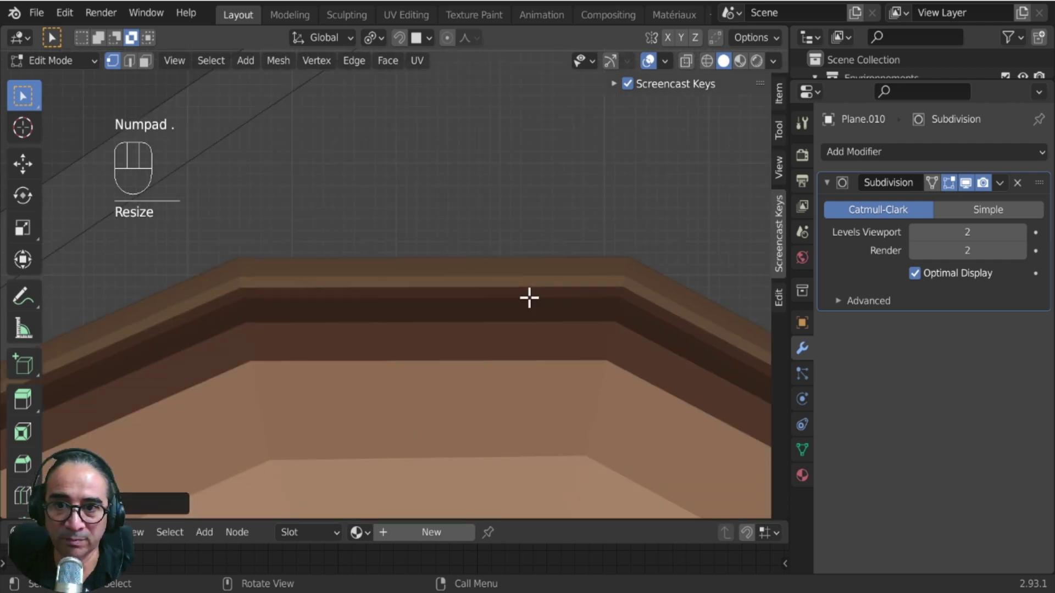
{"action": "mouse_move", "coordinate": [528, 297]}
{"action": "middle_mouse_down"}
{"action": "mouse_move", "coordinate": [523, 280]}
{"action": "mouse_move", "coordinate": [598, 329]}
{"action": "mouse_move", "coordinate": [494, 353]}
{"action": "mouse_move", "coordinate": [471, 380]}
{"action": "mouse_move", "coordinate": [516, 300]}
{"action": "middle_mouse_up"}
{"action": "key", "text": "g"}
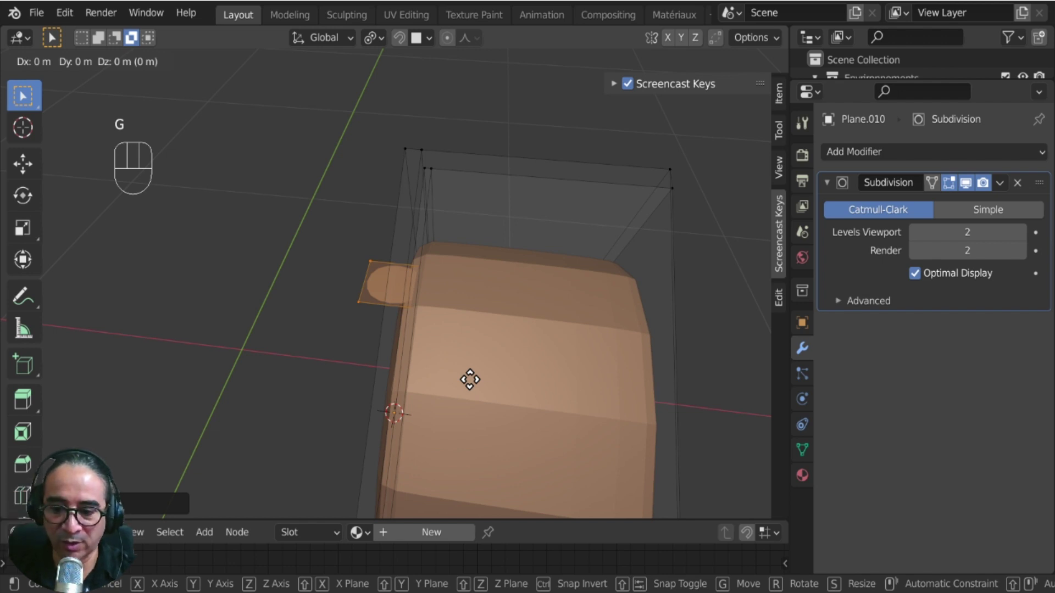
{"action": "key", "text": "x"}
{"action": "left_click", "coordinate": [593, 411]}
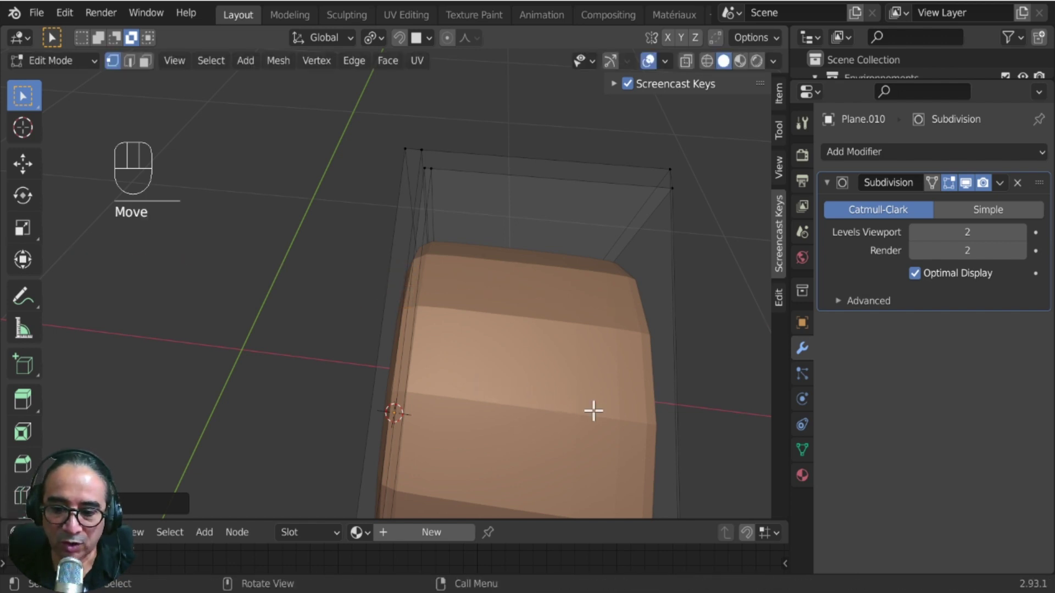
{"action": "key", "text": "g"}
{"action": "key", "text": "z"}
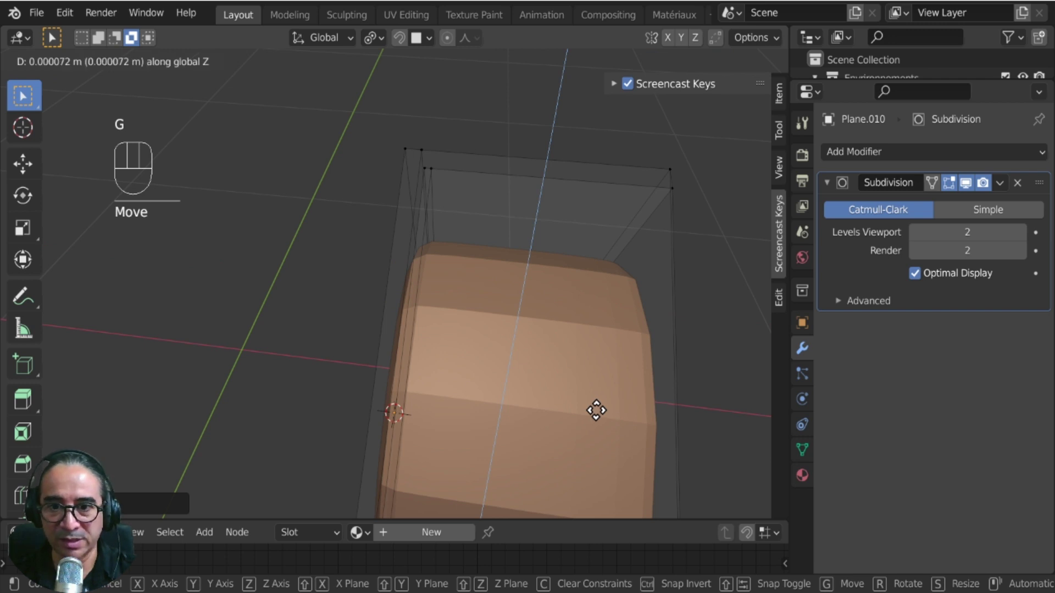
{"action": "left_click", "coordinate": [603, 403]}
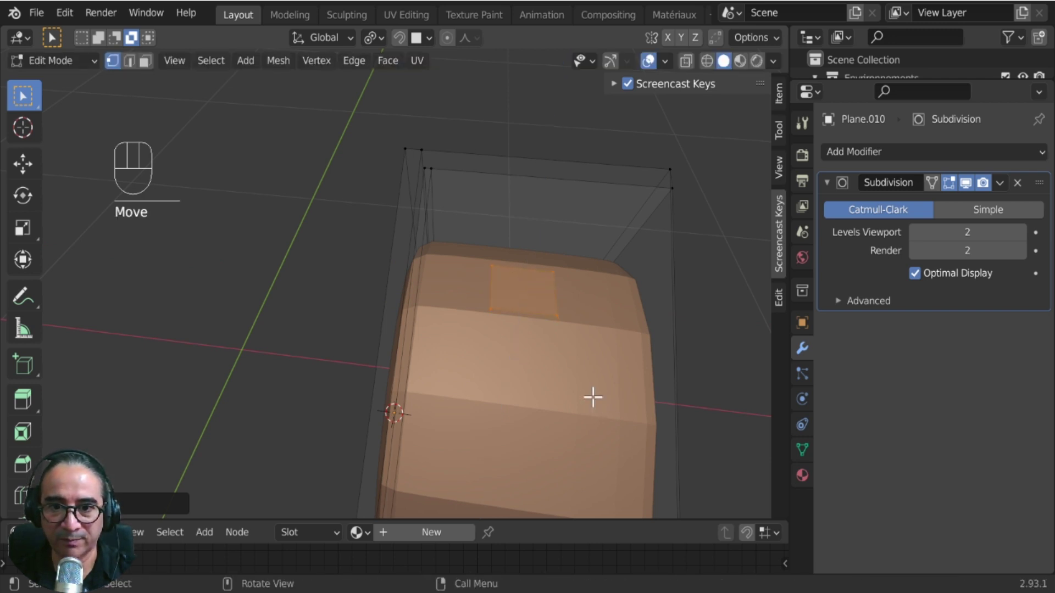
Narrow the plane slightly along X and extrude it upward about 0.0034 m into a thin block on the pan's wall.
{"action": "middle_click_drag", "start_coordinate": [593, 396], "coordinate": [477, 353]}
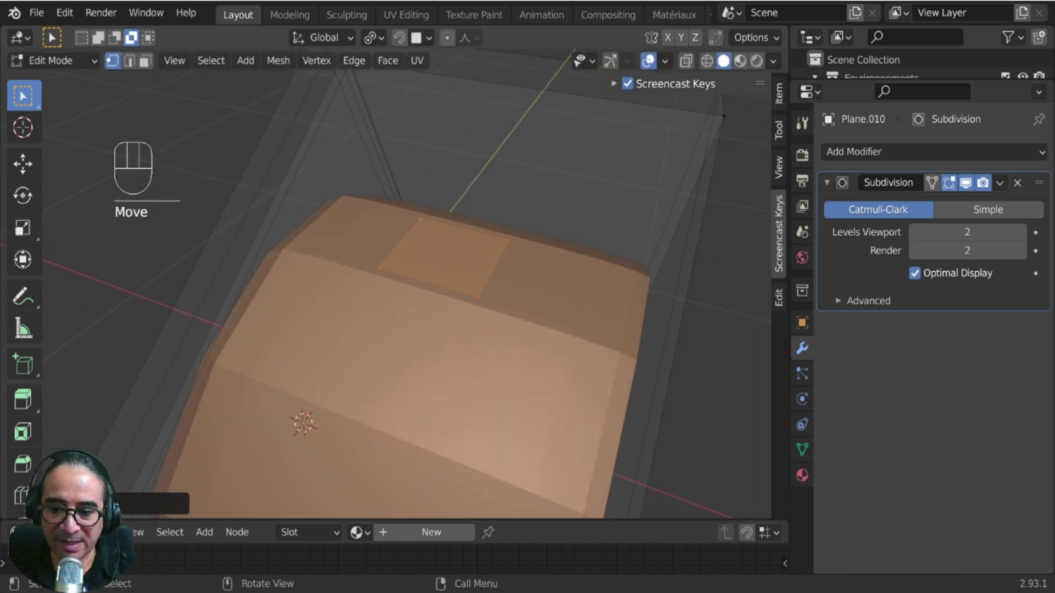
{"action": "key", "text": "s"}
{"action": "key", "text": "x"}
{"action": "left_click", "coordinate": [512, 358]}
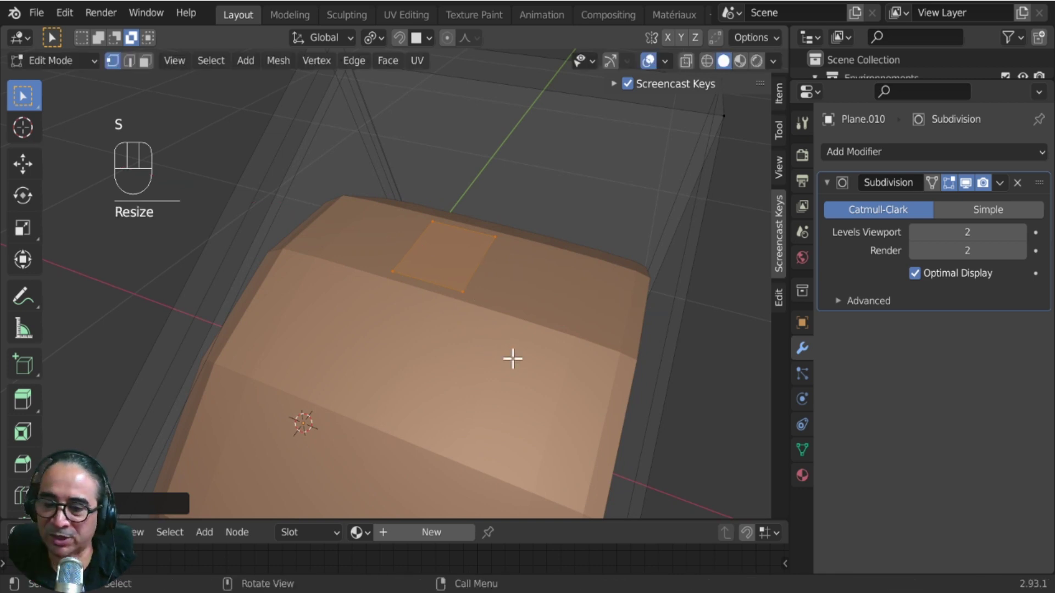
{"action": "middle_click_drag", "start_coordinate": [511, 358], "coordinate": [406, 347]}
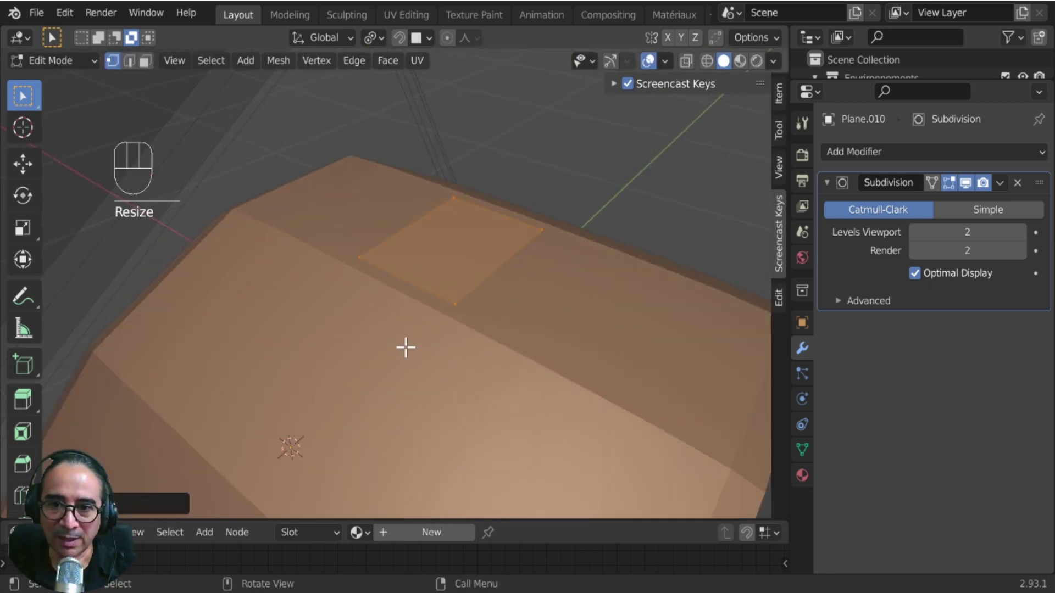
{"action": "key", "text": "e"}
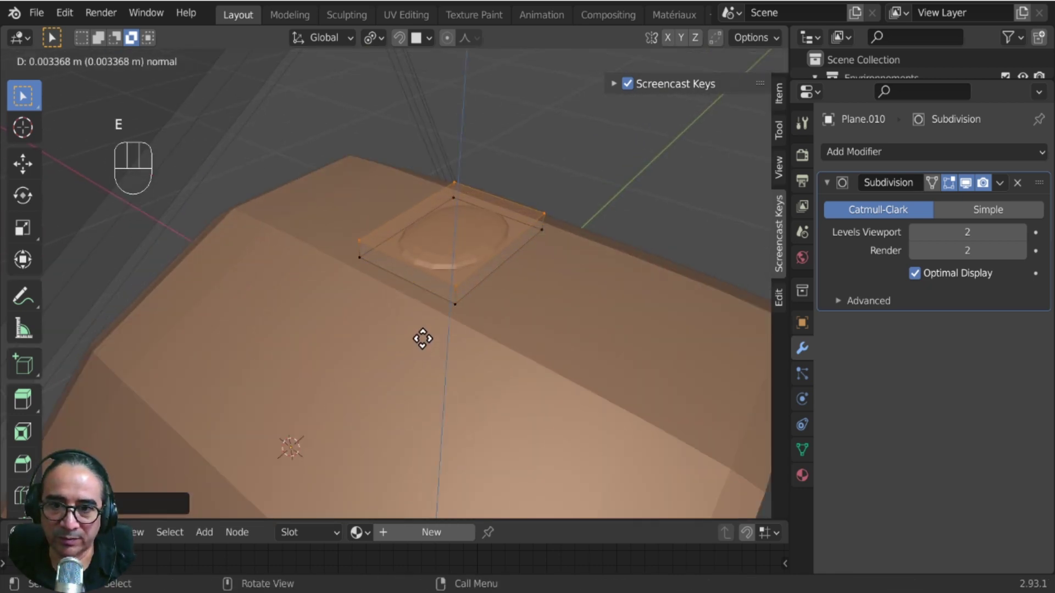
{"action": "left_click", "coordinate": [422, 339]}
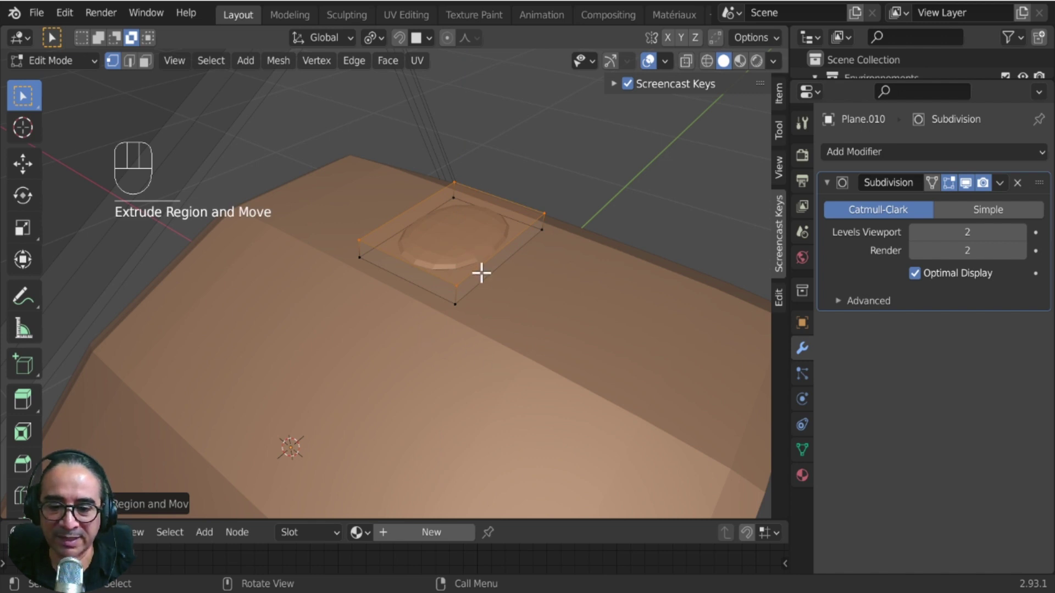
Extend the selection to the whole thin block and apply a full edge crease of +1.000 to it.
{"action": "key", "text": "ctrl+KP_Add"}
{"action": "key", "text": "ctrl+KP_Add"}
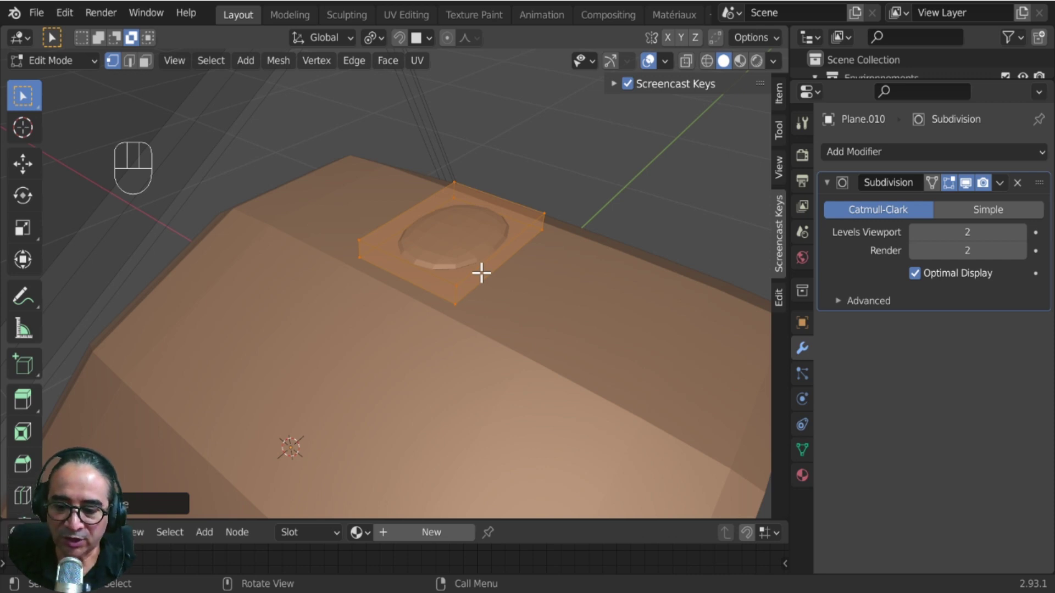
{"action": "key", "text": "shift+e"}
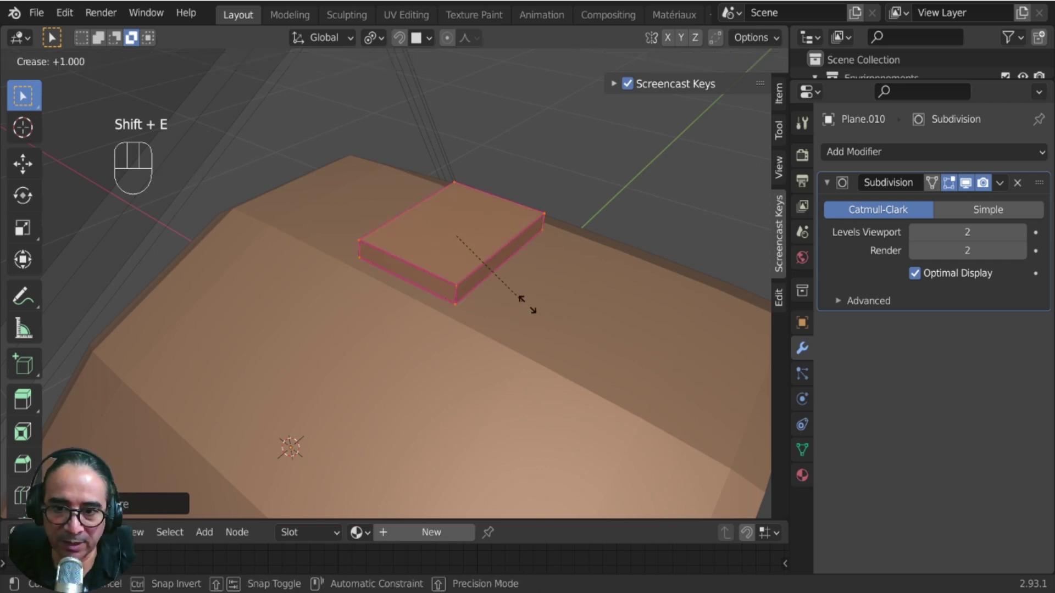
{"action": "left_click", "coordinate": [591, 352]}
Try a softer edge crease on the thin block by reducing it by about 0.545.
{"action": "middle_click_drag", "start_coordinate": [603, 379], "coordinate": [615, 405]}
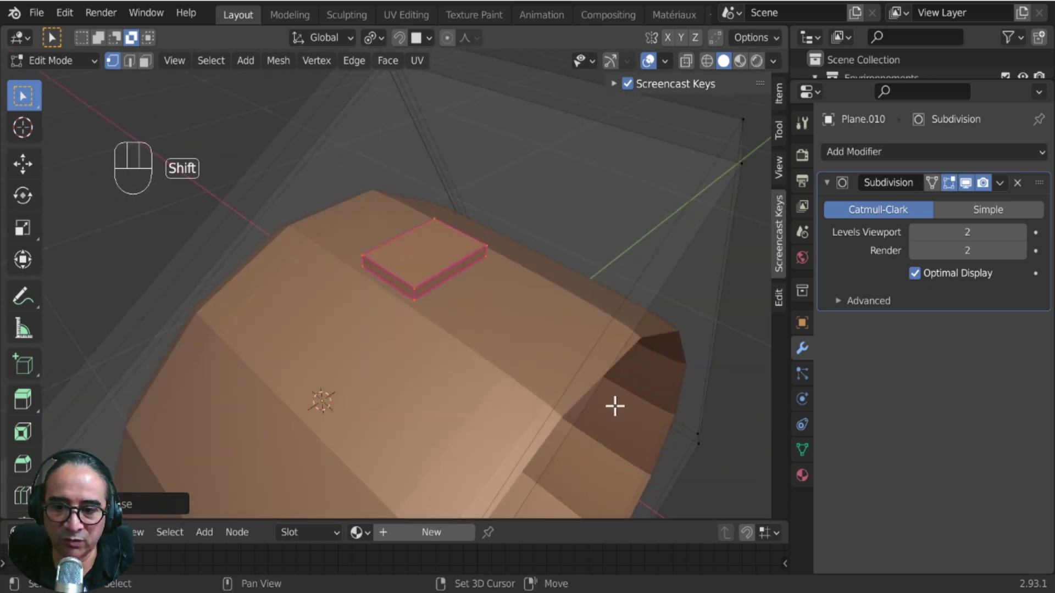
{"action": "key", "text": "shift+e"}
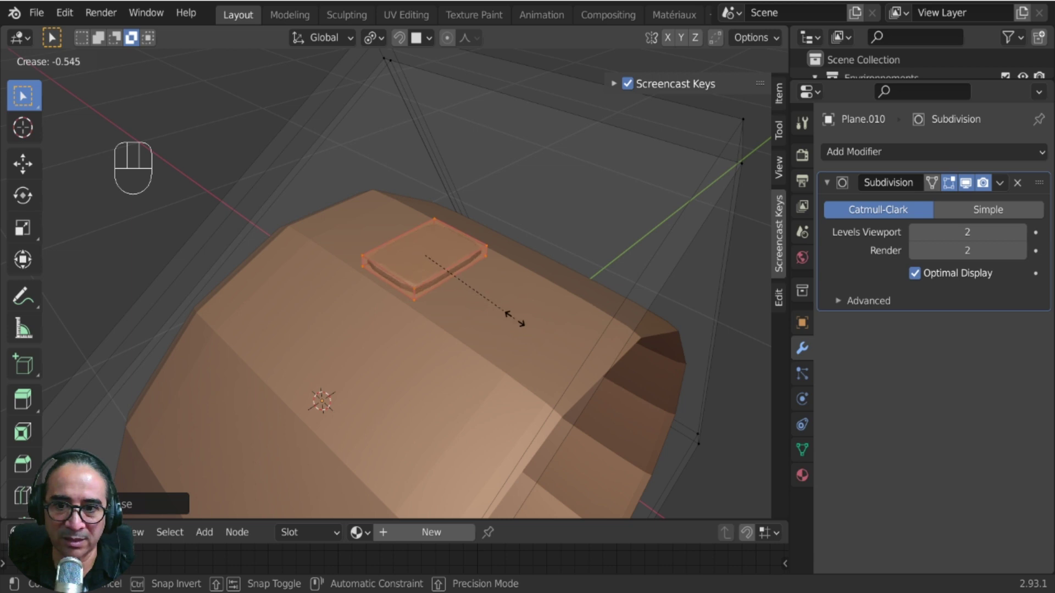
{"action": "left_click", "coordinate": [571, 379]}
Switch to face selection and select the thin block's top face.
{"action": "middle_click_drag", "start_coordinate": [574, 381], "coordinate": [368, 321]}
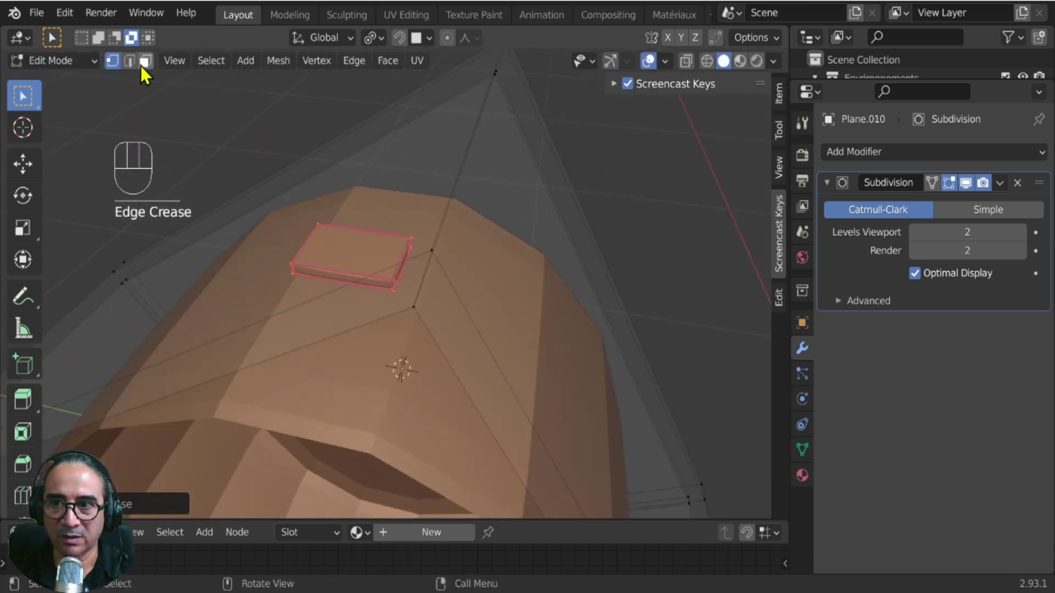
{"action": "left_click", "coordinate": [145, 61]}
{"action": "left_click", "coordinate": [342, 277]}
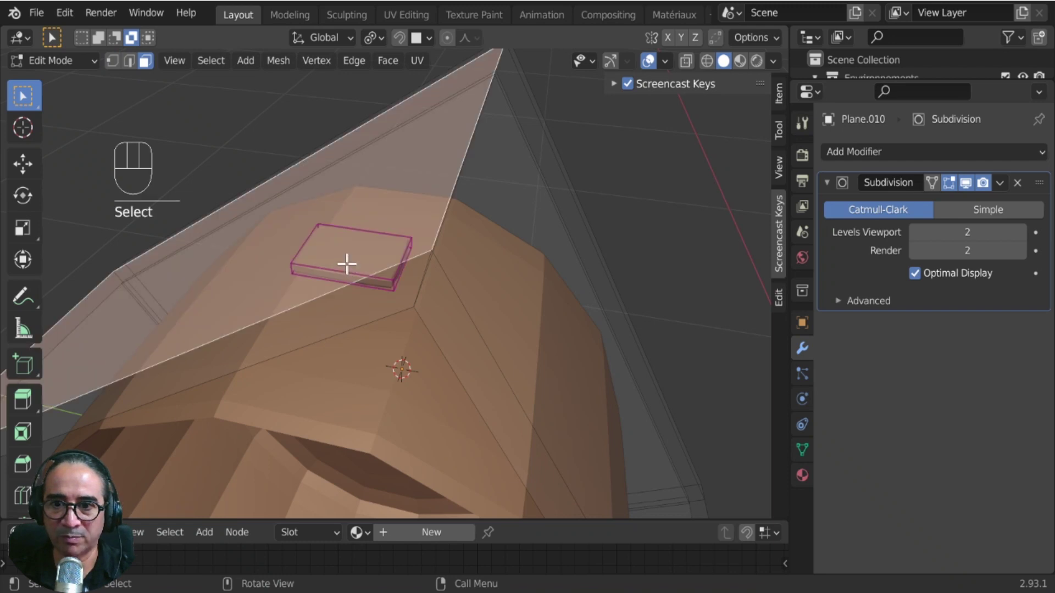
{"action": "middle_click_drag", "start_coordinate": [333, 281], "coordinate": [351, 231]}
{"action": "left_click", "coordinate": [351, 231]}
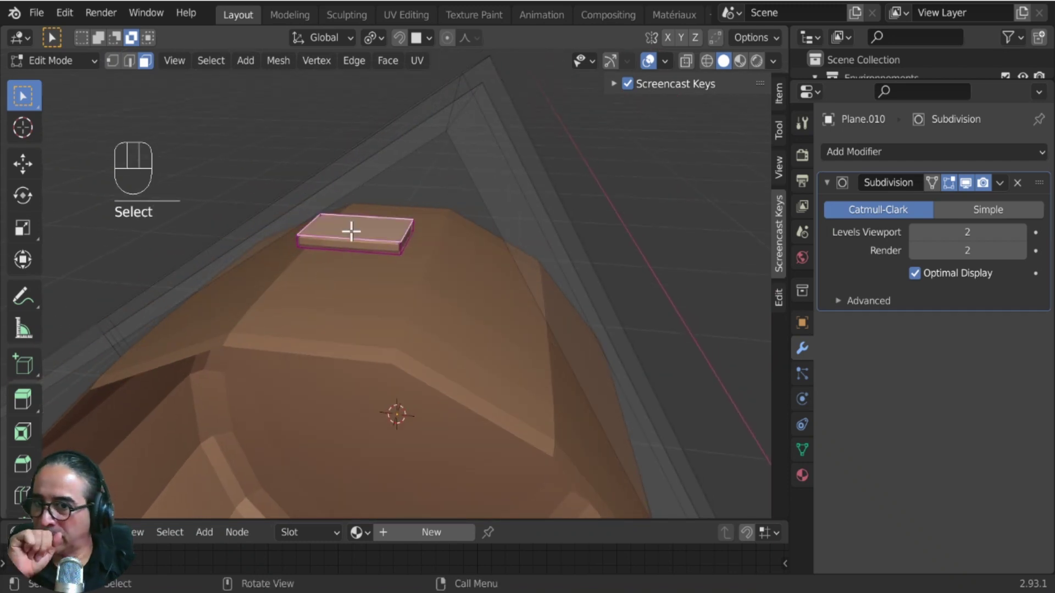
Enable the Subdivision modifier's On Cage display so the edit mesh follows the subdivided shape, and inspect the pan around the block.
{"action": "middle_click_drag", "start_coordinate": [341, 308], "coordinate": [351, 280]}
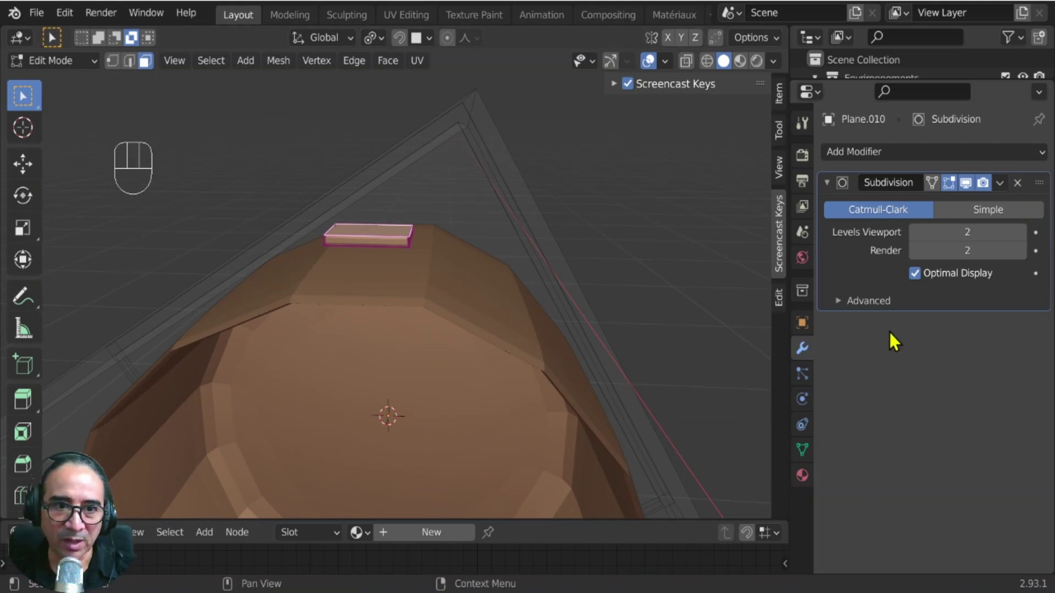
{"action": "left_click", "coordinate": [932, 183]}
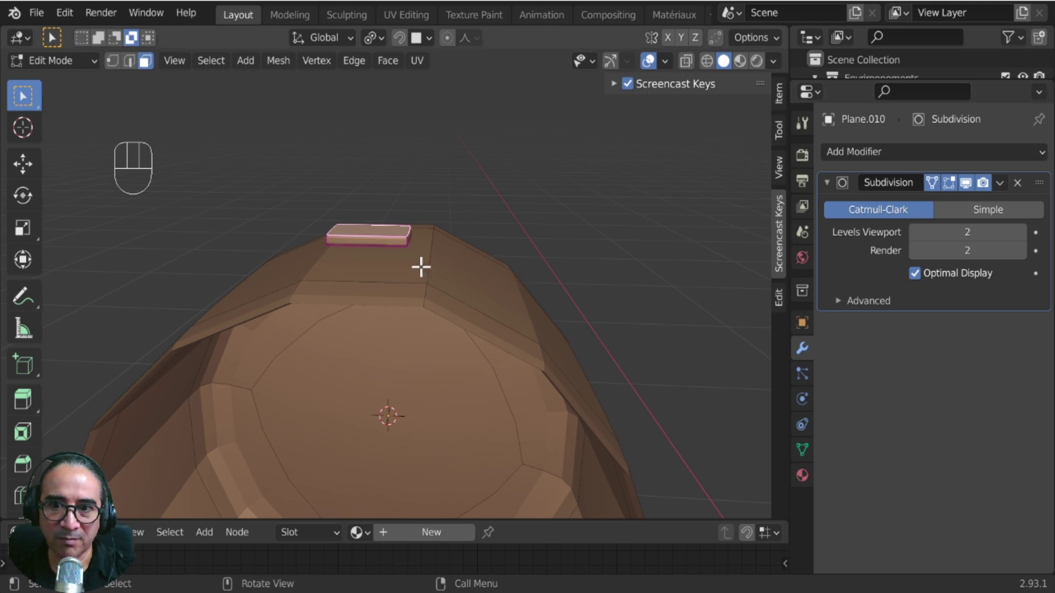
{"action": "middle_click_drag", "start_coordinate": [420, 266], "coordinate": [358, 251]}
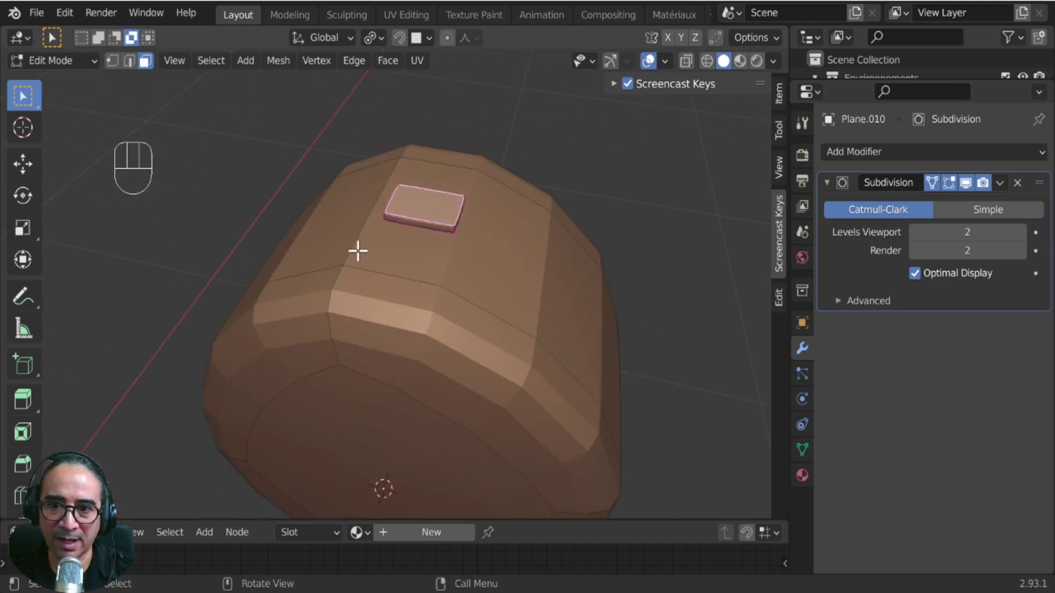
{"action": "middle_click_drag", "start_coordinate": [340, 371], "coordinate": [511, 296]}
{"action": "middle_click_drag", "start_coordinate": [575, 245], "coordinate": [503, 299]}
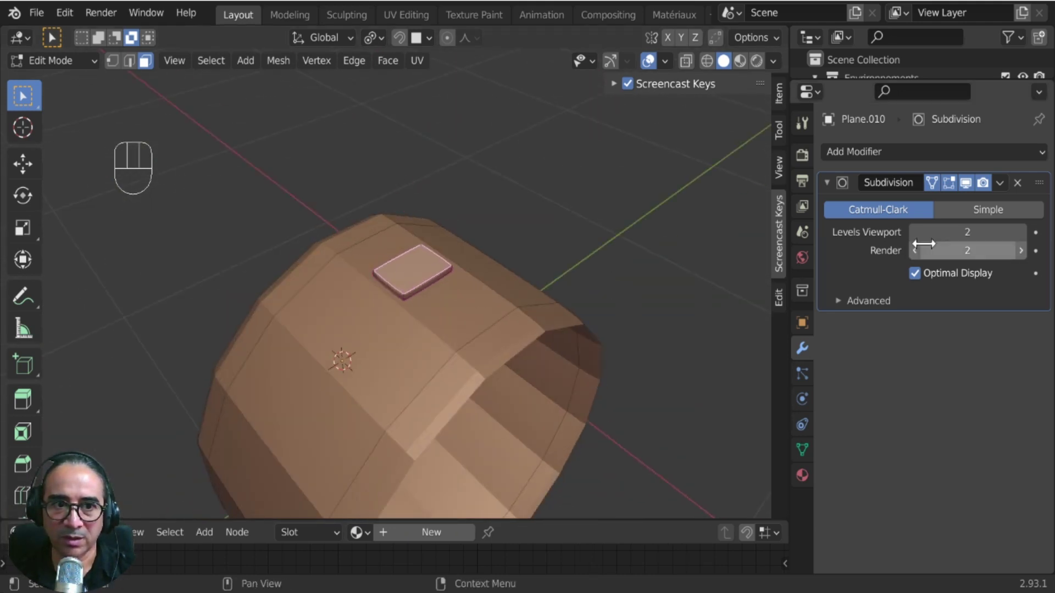
Switch the Subdivision modifier's On Cage display off and back on to compare both displays.
{"action": "left_click", "coordinate": [932, 182]}
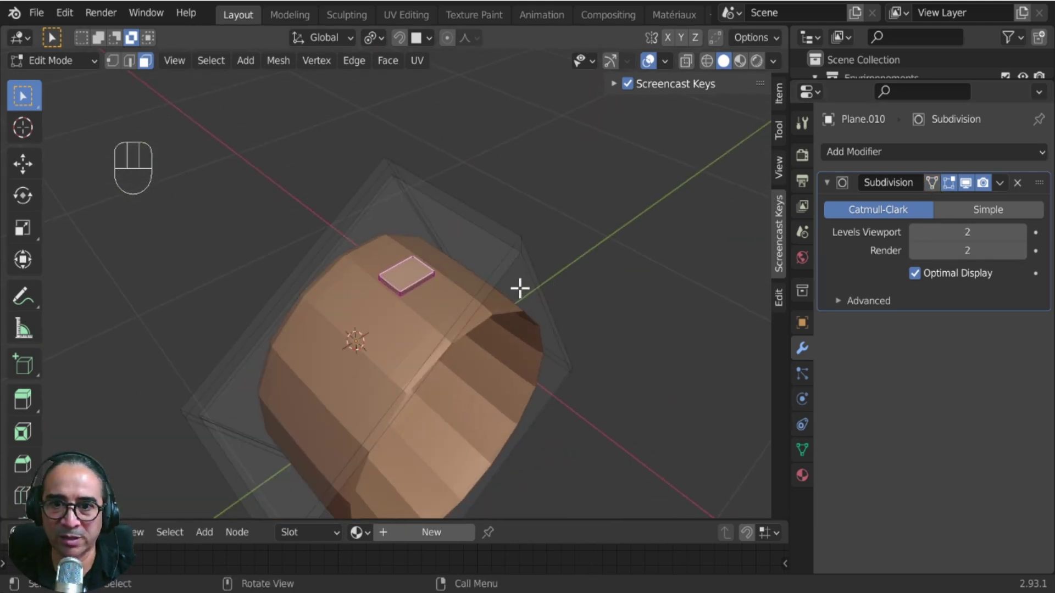
{"action": "middle_click_drag", "start_coordinate": [519, 288], "coordinate": [526, 333]}
{"action": "left_click", "coordinate": [931, 183]}
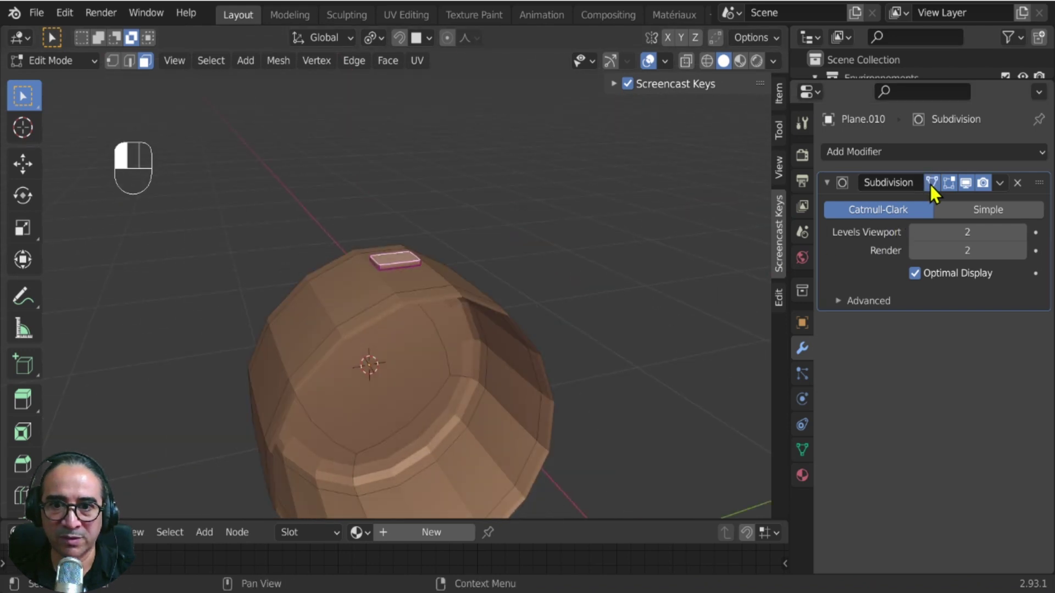
Extrude the block's top face in place and scale the new face down to about 0.36.
{"action": "middle_click_drag", "start_coordinate": [323, 417], "coordinate": [485, 267]}
{"action": "key", "text": "e"}
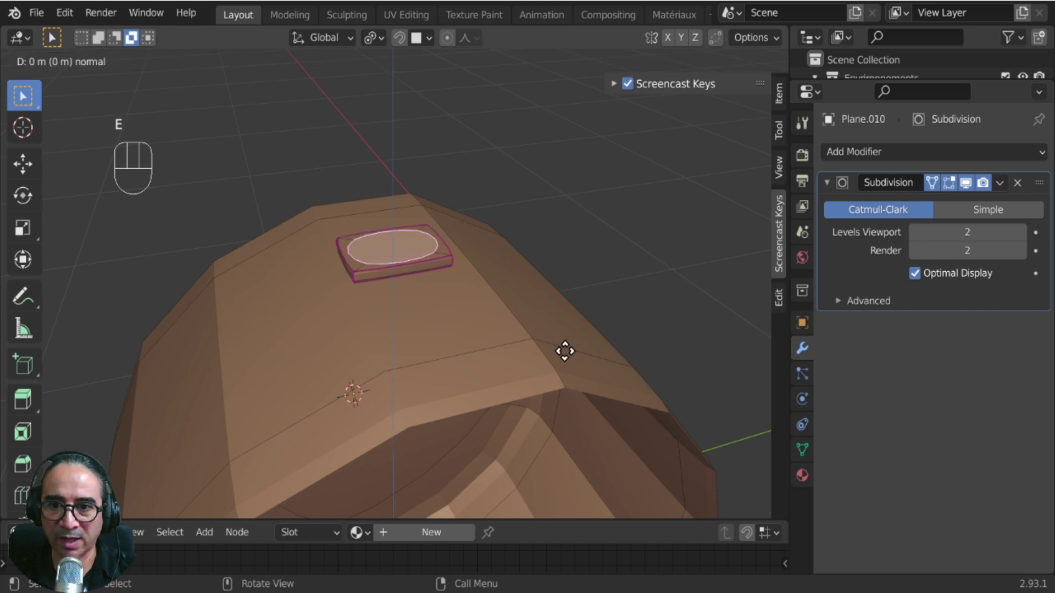
{"action": "key", "text": "s"}
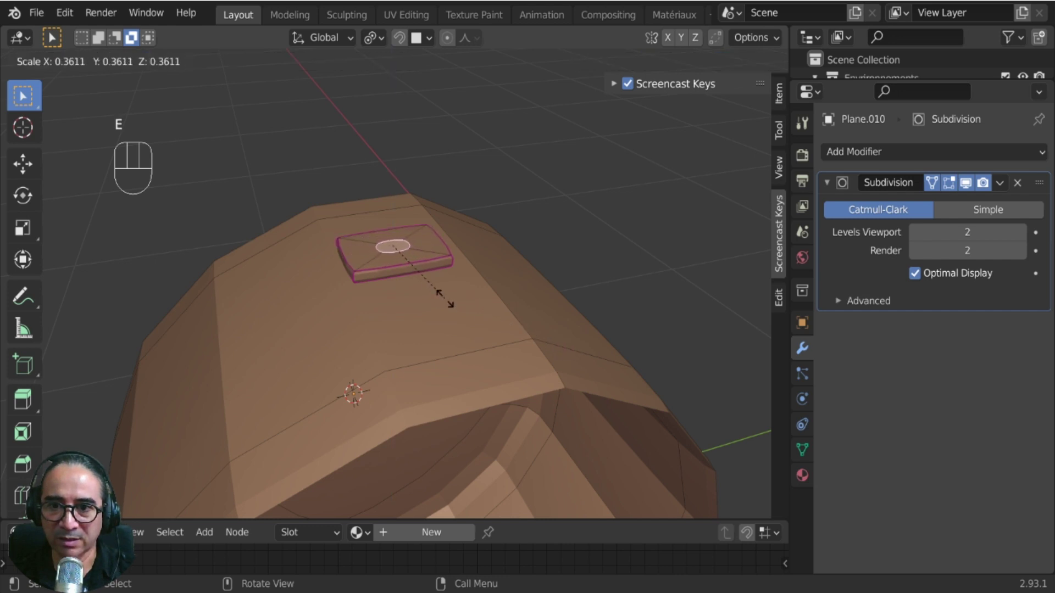
{"action": "left_click", "coordinate": [377, 275]}
Extrude the small inner face upward about 0.046 m to form the handle's shaft.
{"action": "middle_click_drag", "start_coordinate": [377, 275], "coordinate": [348, 315]}
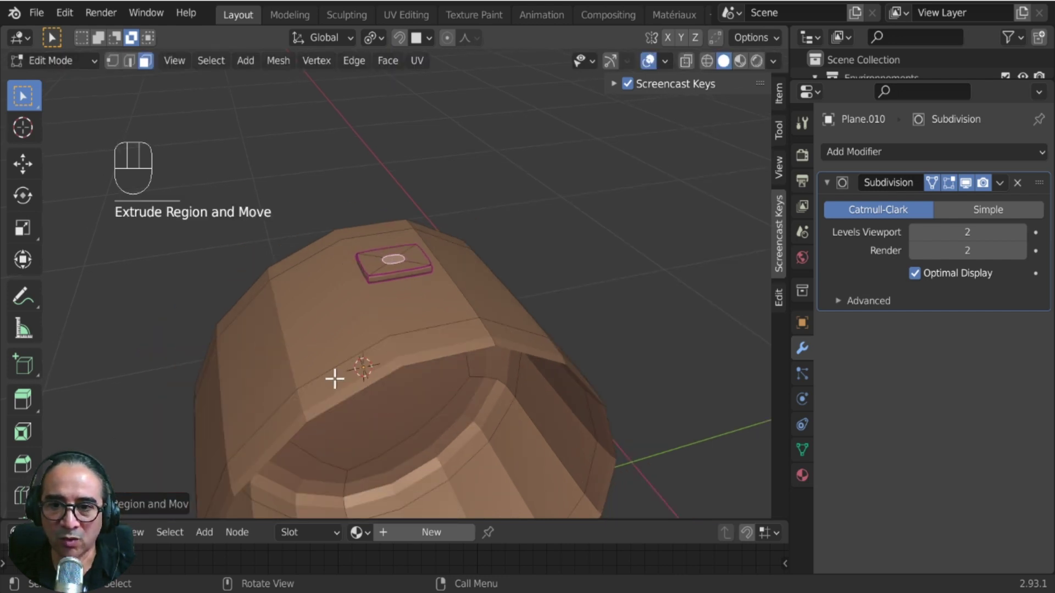
{"action": "key", "text": "e"}
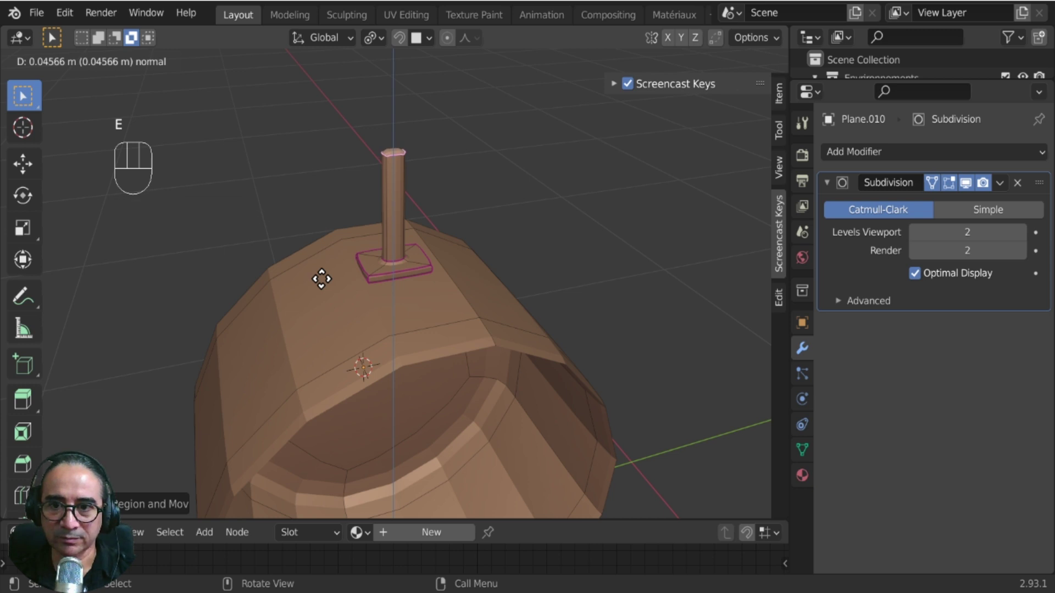
{"action": "left_click", "coordinate": [321, 276]}
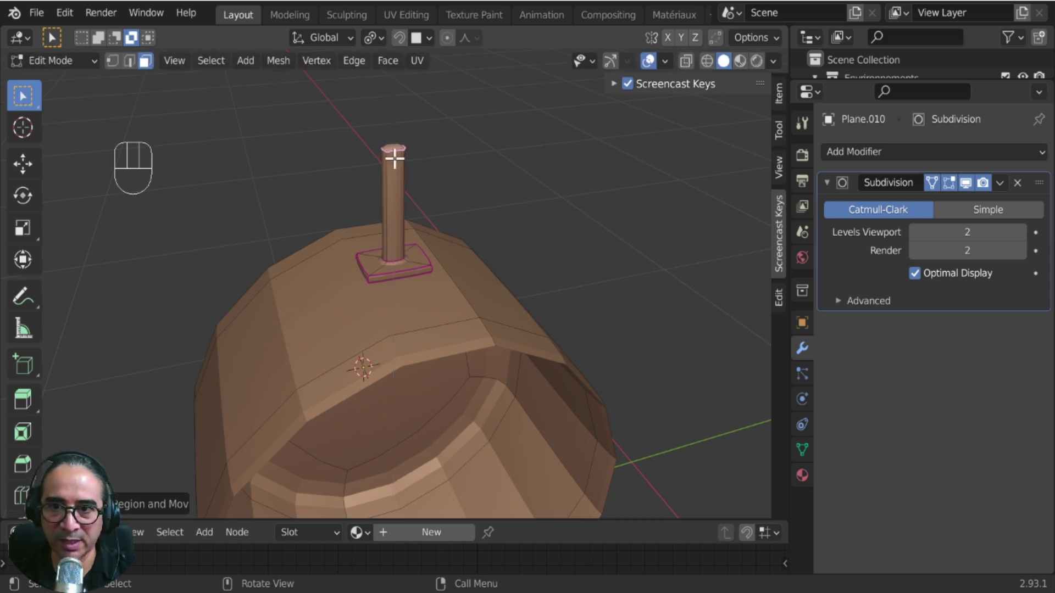
Select the linked handle geometry, crease all its edges by +1.000, and check the pan in Object Mode.
{"action": "key", "text": "l"}
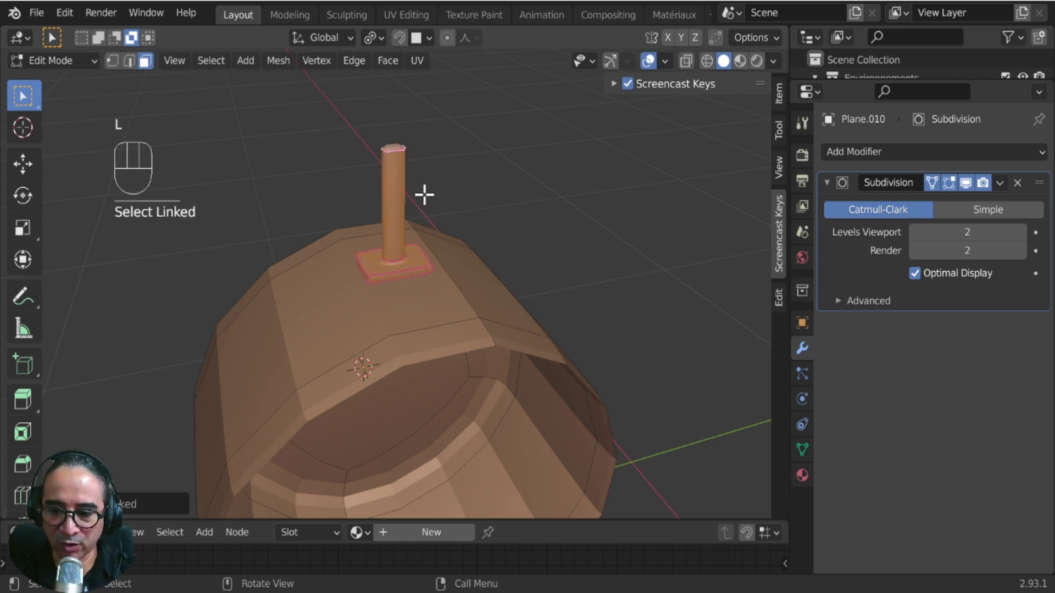
{"action": "key", "text": "shift+e"}
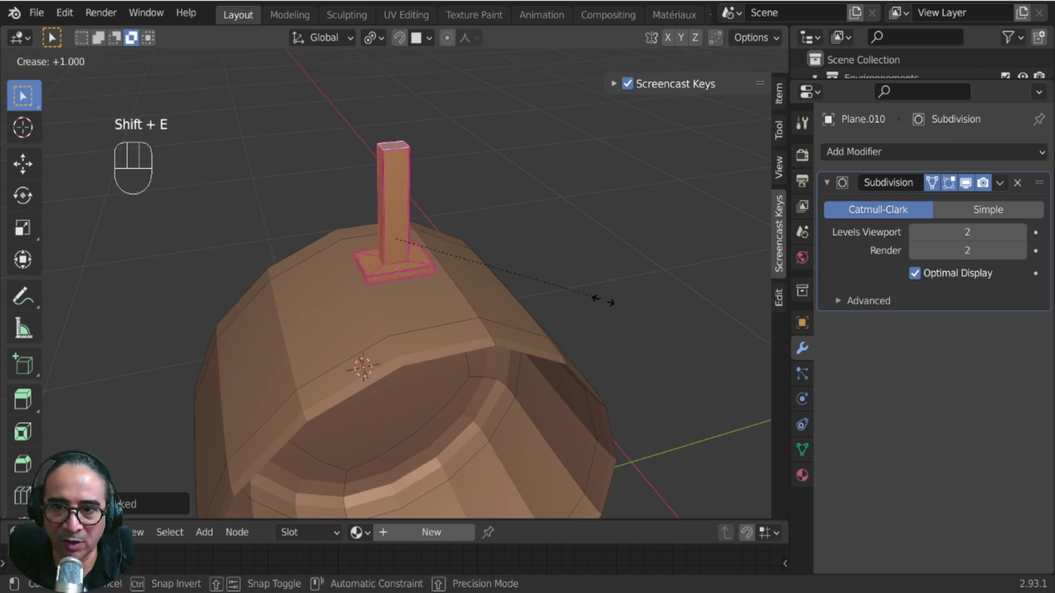
{"action": "left_click", "coordinate": [604, 300]}
{"action": "key", "text": "Tab"}
{"action": "middle_click_drag", "start_coordinate": [329, 341], "coordinate": [516, 225]}
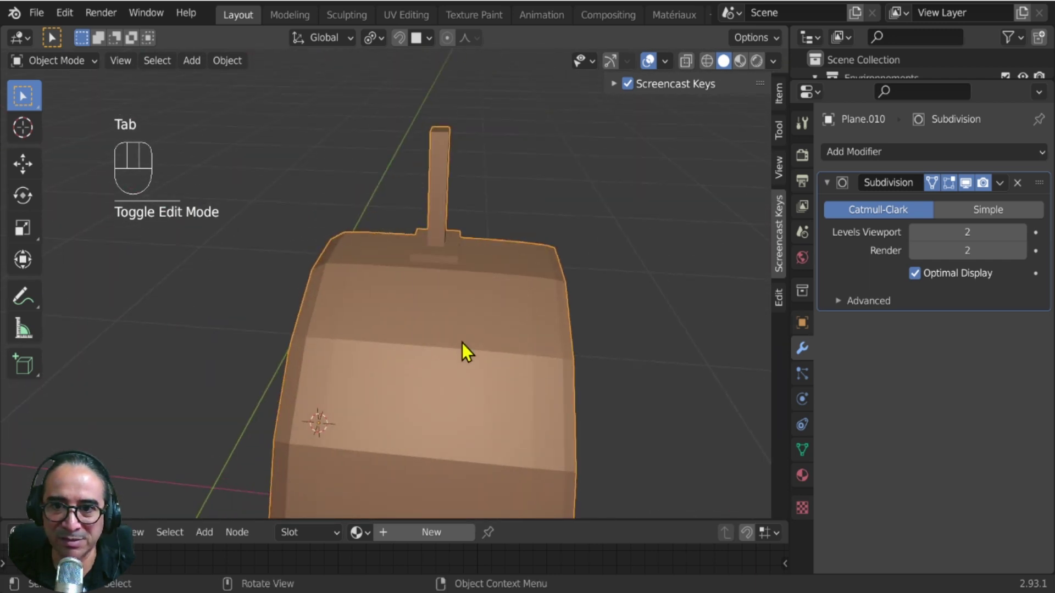
{"action": "middle_click_drag", "start_coordinate": [462, 343], "coordinate": [399, 201]}
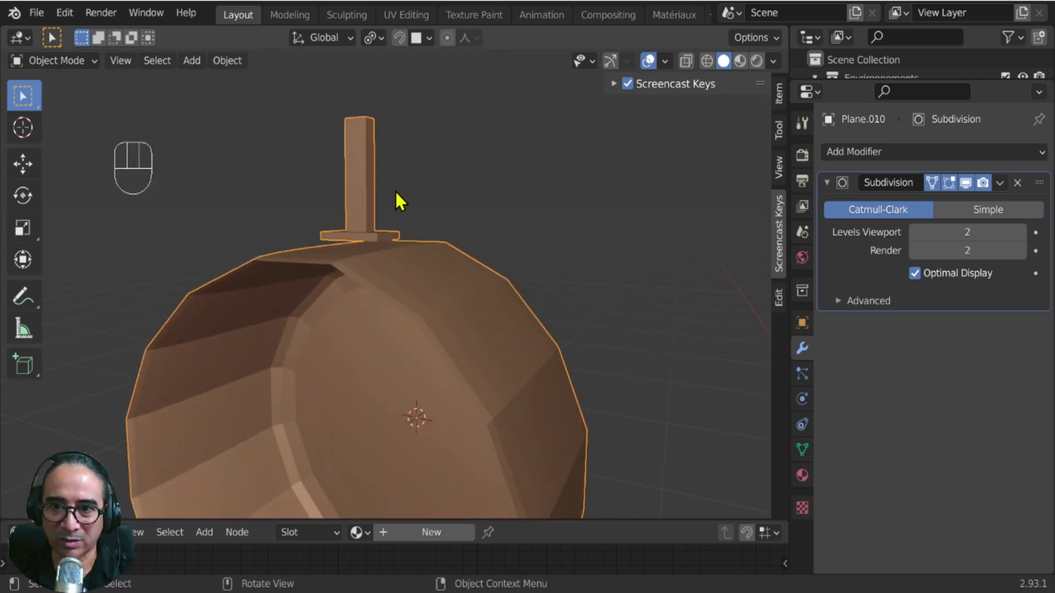
Select the whole linked handle in Edit Mode and lower it along Z until its base meets the pan's outer wall.
{"action": "key", "text": "Tab"}
{"action": "scroll", "coordinate": [393, 189], "scroll_direction": "up", "scroll_amount": 2}
{"action": "left_click", "coordinate": [353, 136]}
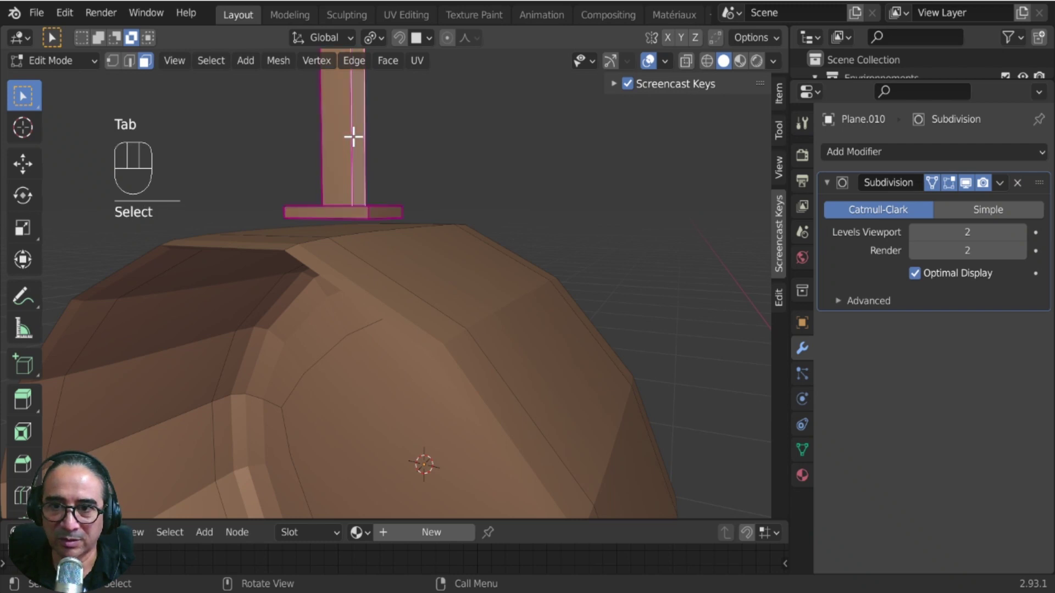
{"action": "key", "text": "l"}
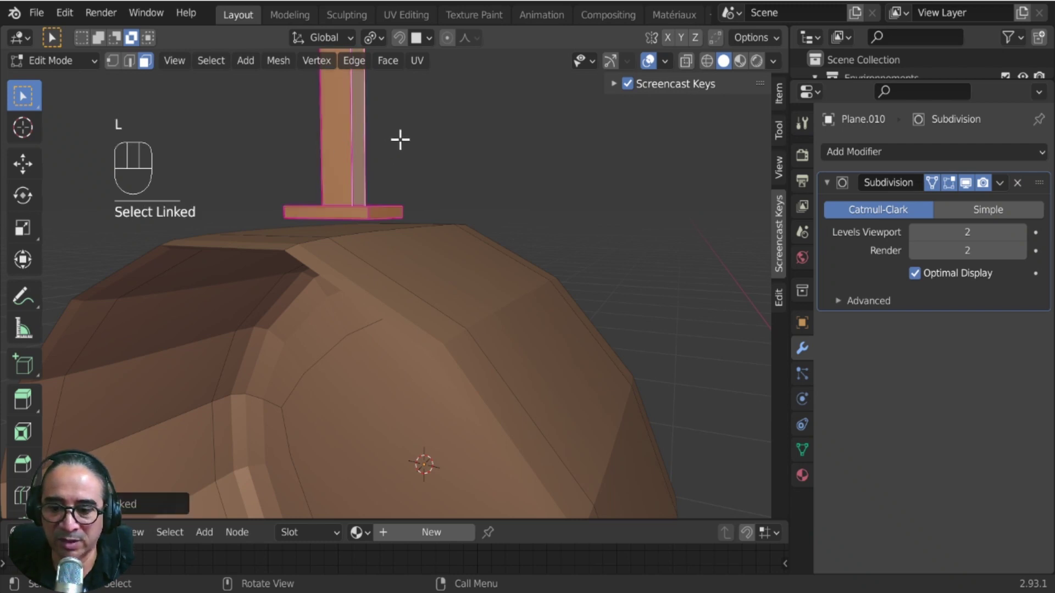
{"action": "key", "text": "g"}
{"action": "key", "text": "z"}
{"action": "key", "text": "shift"}
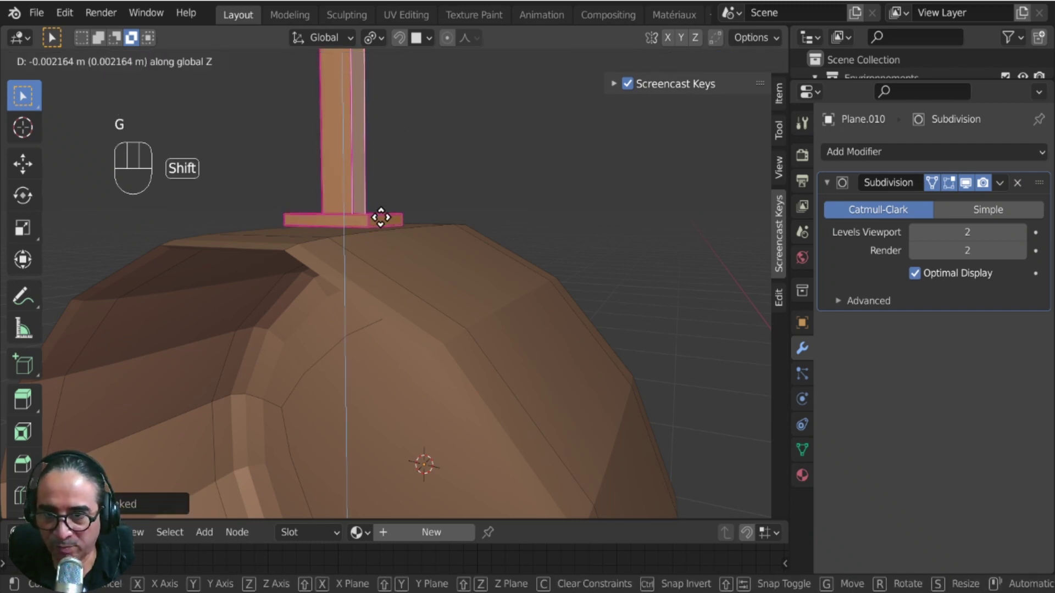
{"action": "left_click", "coordinate": [374, 243]}
Shift the handle slightly along Y to centre it on the pan's depth.
{"action": "middle_click_drag", "start_coordinate": [184, 315], "coordinate": [588, 334]}
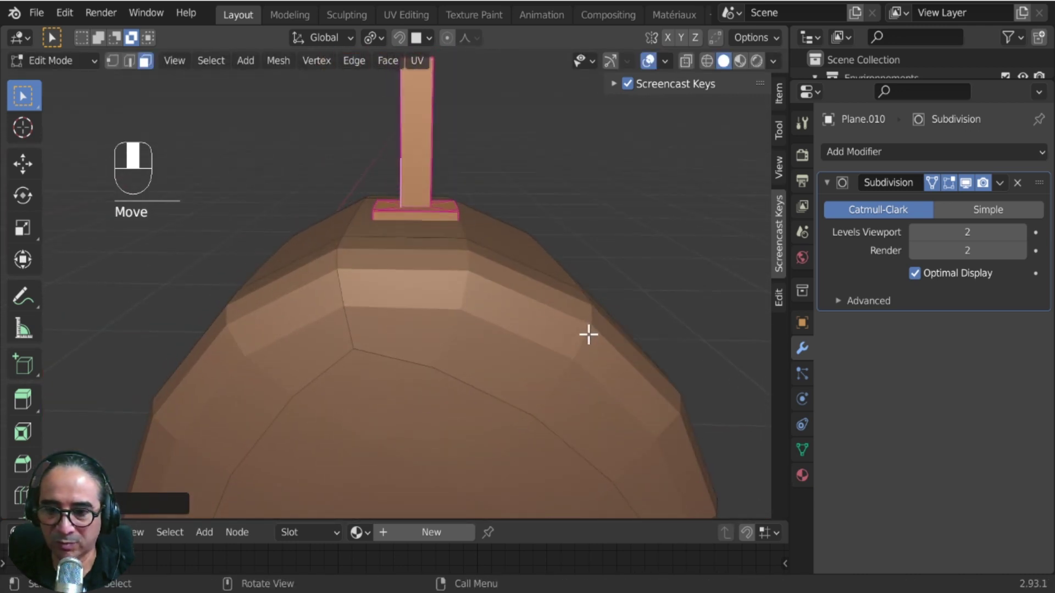
{"action": "key", "text": "g"}
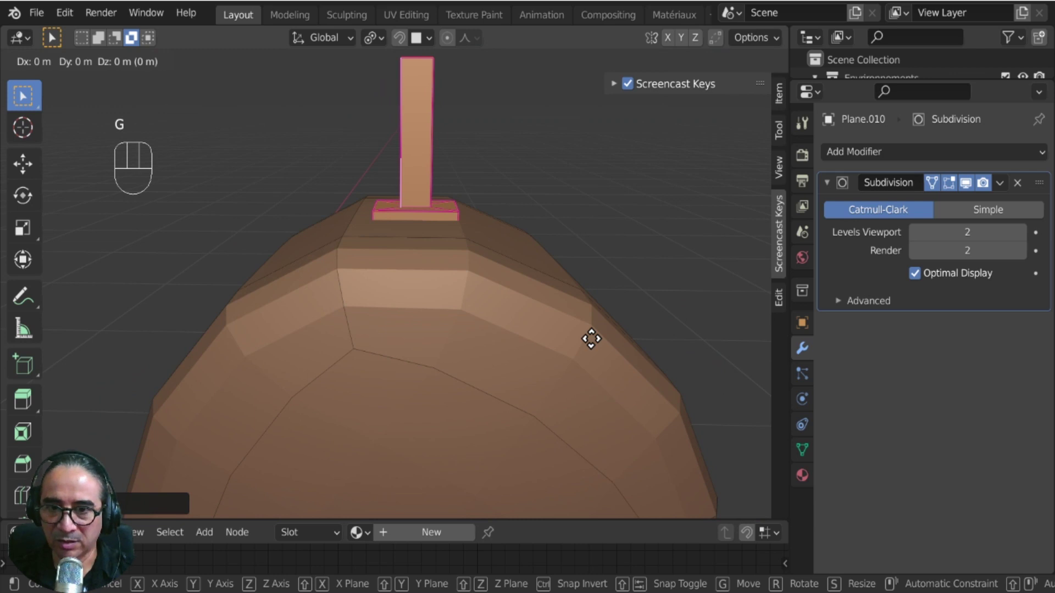
{"action": "key", "text": "x"}
{"action": "key", "text": "y"}
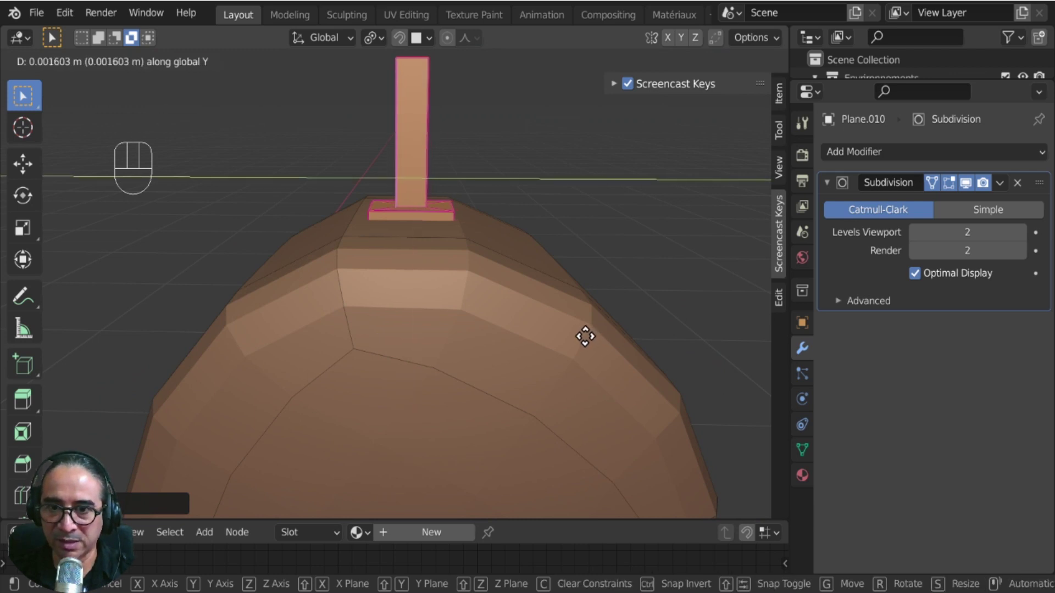
{"action": "left_click", "coordinate": [581, 335]}
{"action": "middle_click_drag", "start_coordinate": [581, 334], "coordinate": [264, 322]}
{"action": "scroll", "coordinate": [509, 288], "scroll_direction": "down", "scroll_amount": 5}
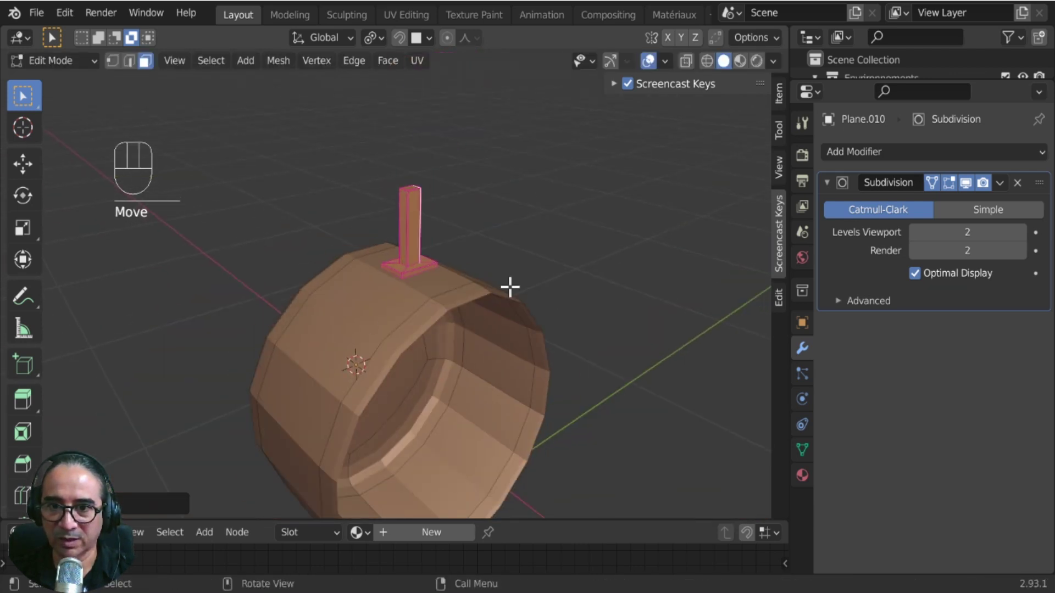
Duplicate the shaft's top face in place and scale the copy up so it extends beyond the shaft.
{"action": "middle_click_drag", "start_coordinate": [509, 287], "coordinate": [389, 165]}
{"action": "left_click", "coordinate": [389, 165]}
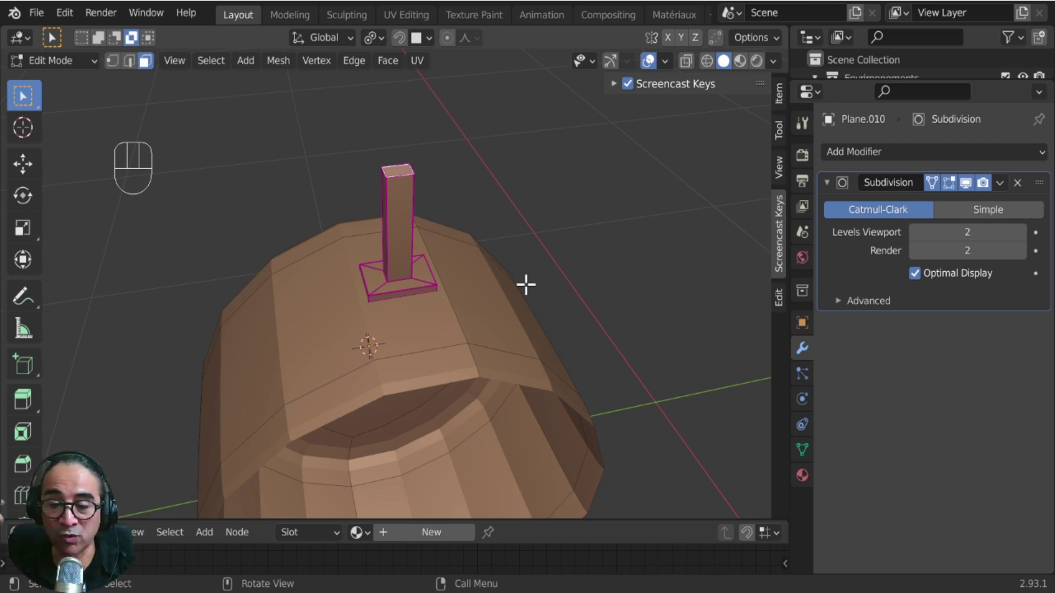
{"action": "key", "text": "shift+d"}
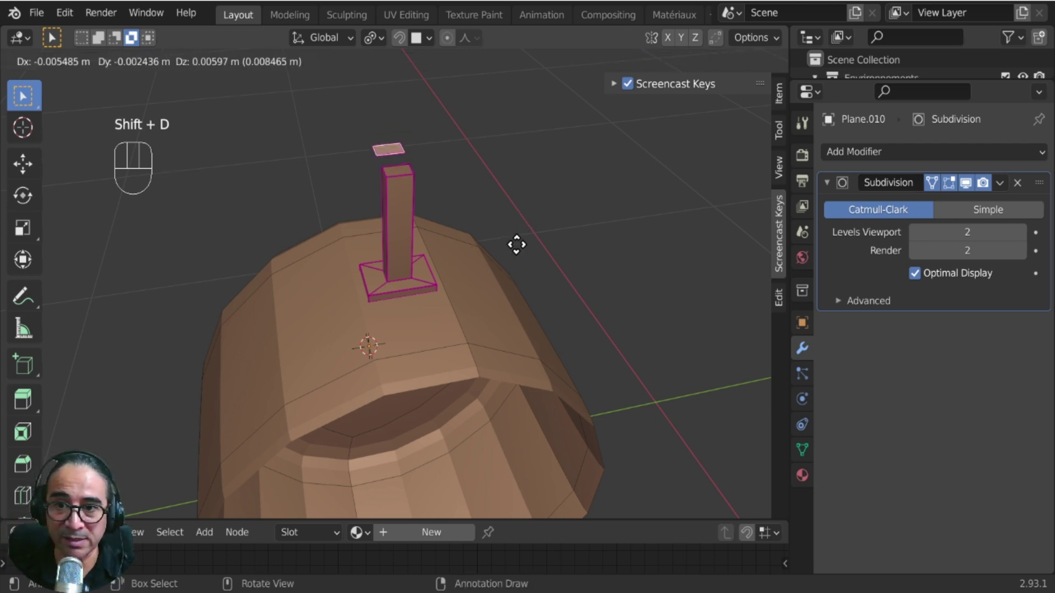
{"action": "right_click", "coordinate": [490, 240]}
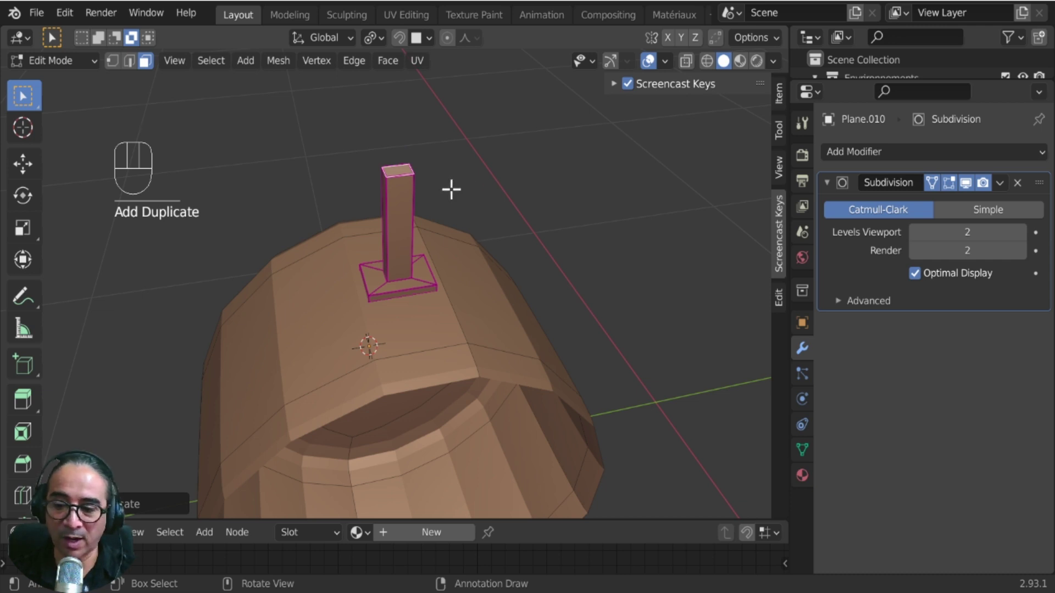
{"action": "key", "text": "Escape"}
{"action": "key", "text": "s"}
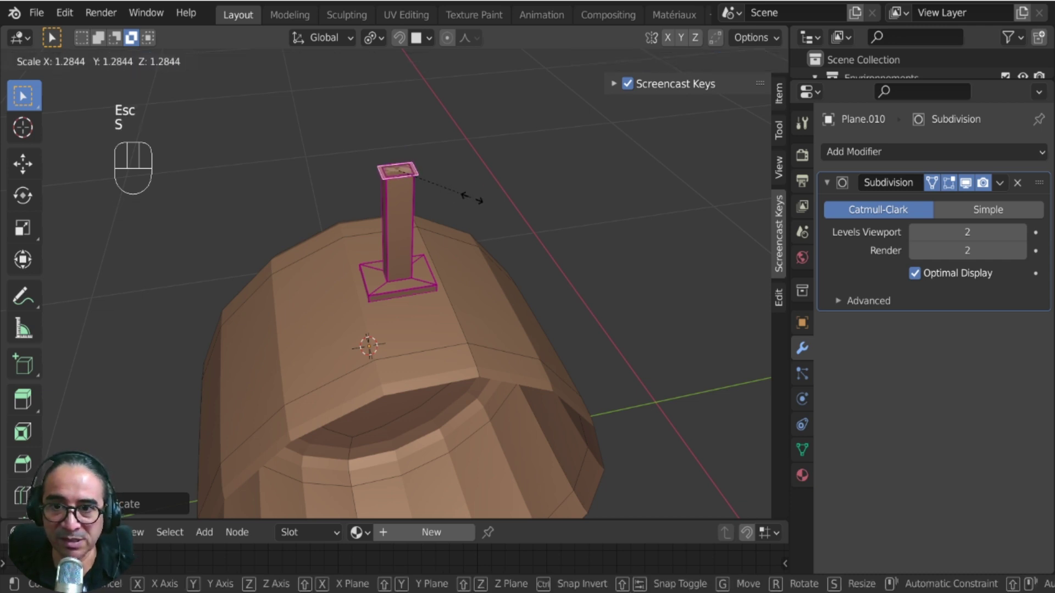
{"action": "left_click", "coordinate": [488, 205]}
{"action": "middle_click_drag", "start_coordinate": [372, 275], "coordinate": [394, 319]}
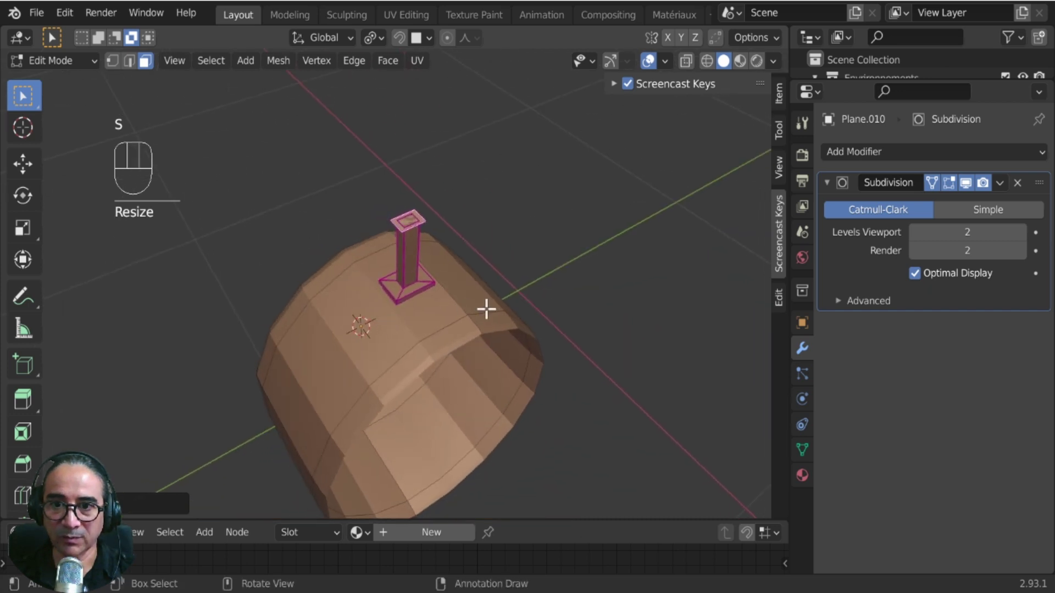
Extrude the enlarged face slightly upward and scale its new end wider to start the flared grip.
{"action": "key", "text": "e"}
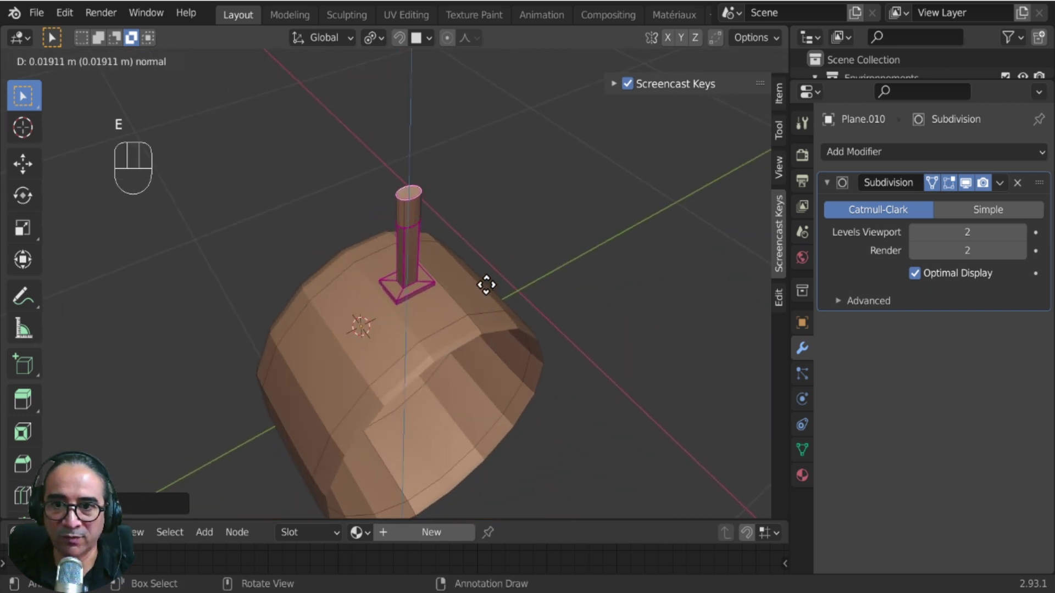
{"action": "left_click", "coordinate": [488, 301]}
{"action": "key", "text": "s"}
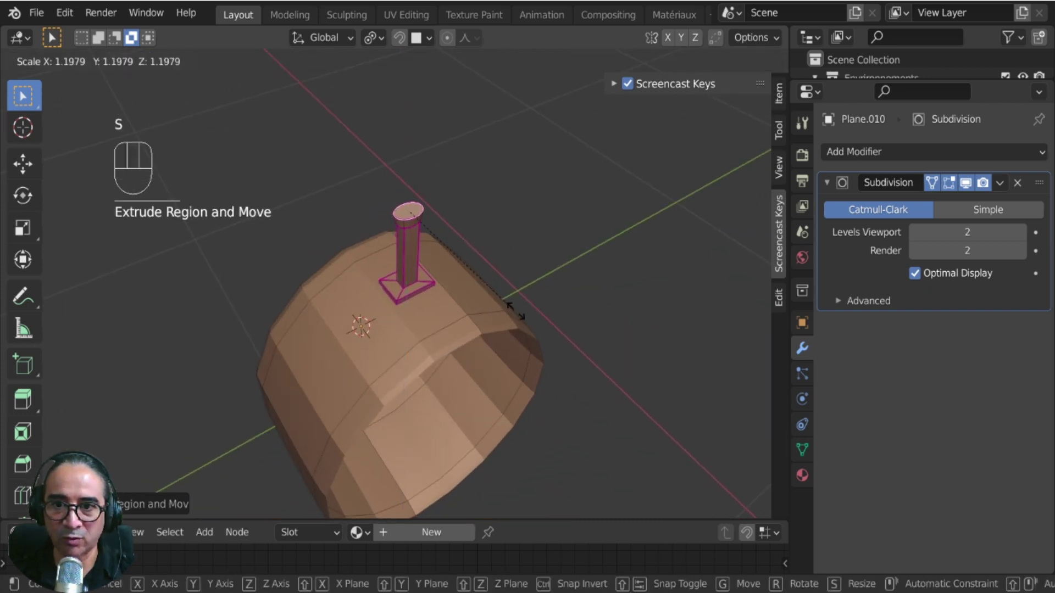
{"action": "left_click", "coordinate": [561, 344]}
Extrude the flared end upward into a long grip, and extrude a second, shorter section on top of it.
{"action": "key", "text": "e"}
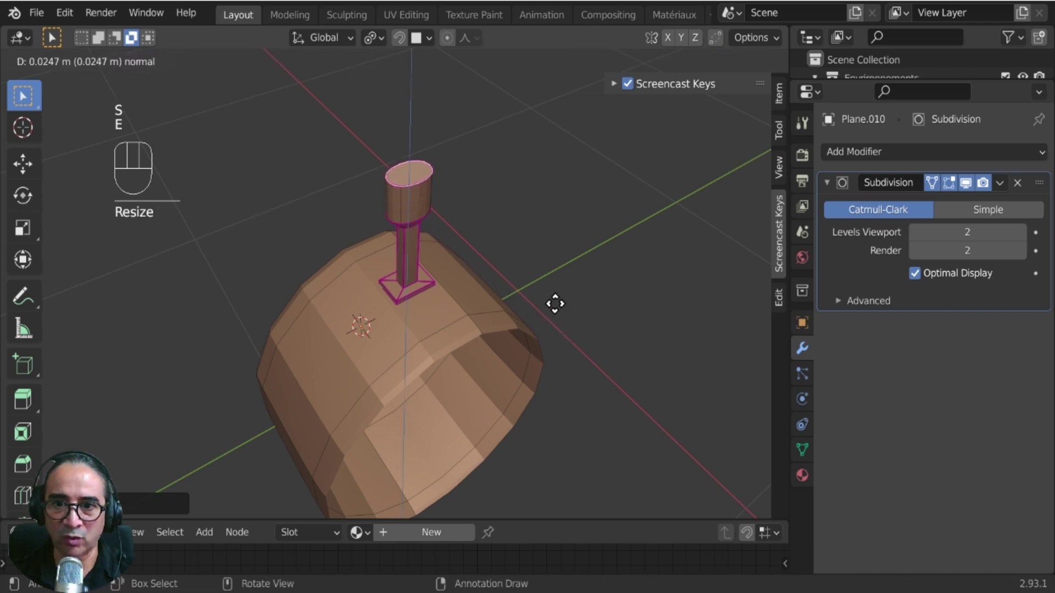
{"action": "left_click", "coordinate": [546, 263]}
{"action": "middle_click_drag", "start_coordinate": [461, 300], "coordinate": [409, 261]}
{"action": "middle_click_drag", "start_coordinate": [412, 228], "coordinate": [408, 386], "text": "shift"}
{"action": "scroll", "coordinate": [408, 385], "scroll_direction": "up", "scroll_amount": 2}
{"action": "scroll", "coordinate": [429, 411], "scroll_direction": "up", "scroll_amount": 2}
{"action": "scroll", "coordinate": [428, 411], "scroll_direction": "down", "scroll_amount": 1}
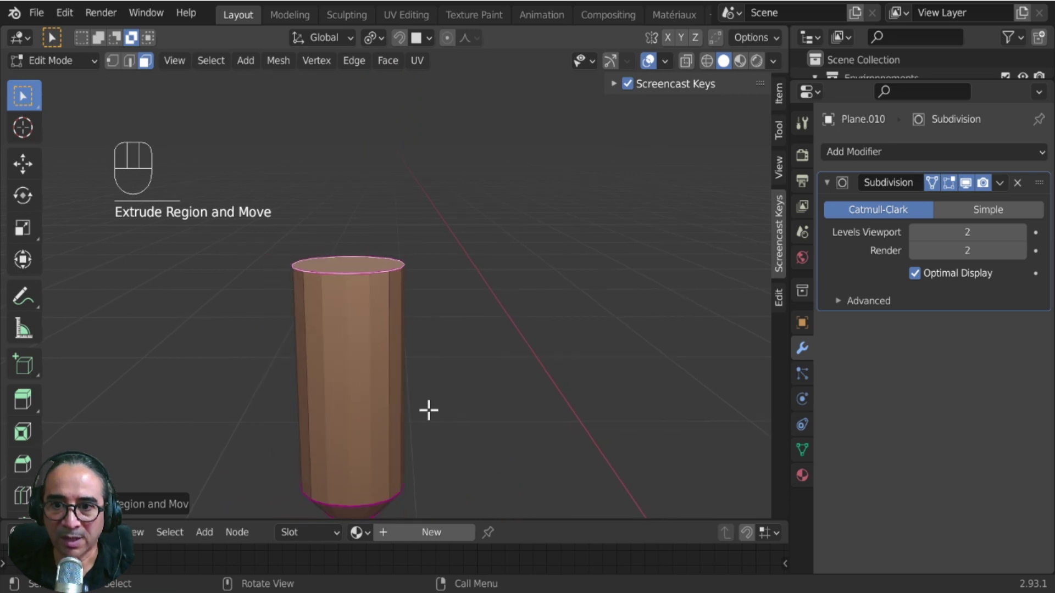
{"action": "key", "text": "e"}
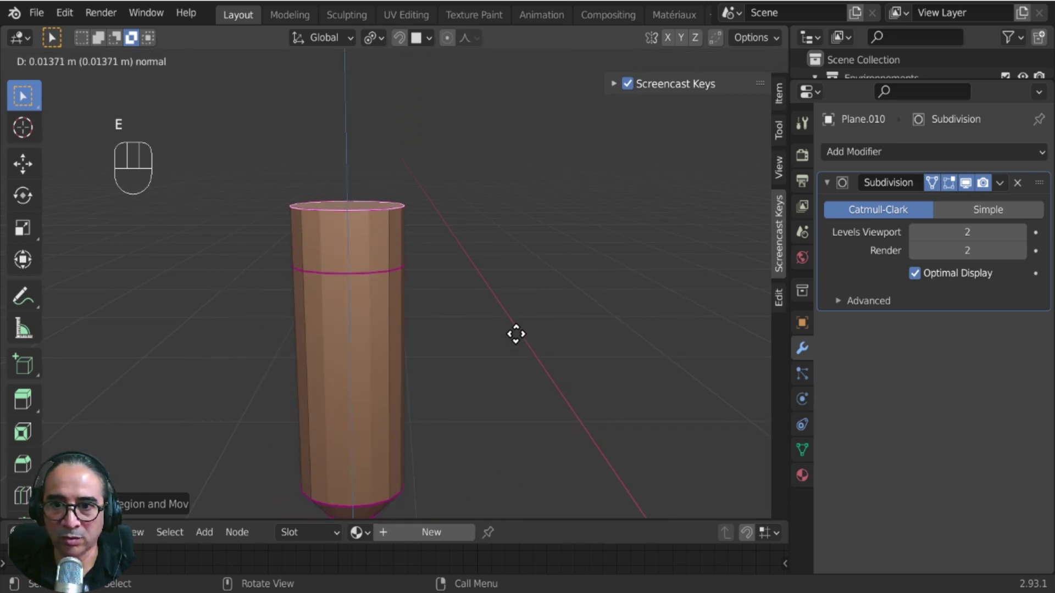
{"action": "left_click", "coordinate": [515, 305]}
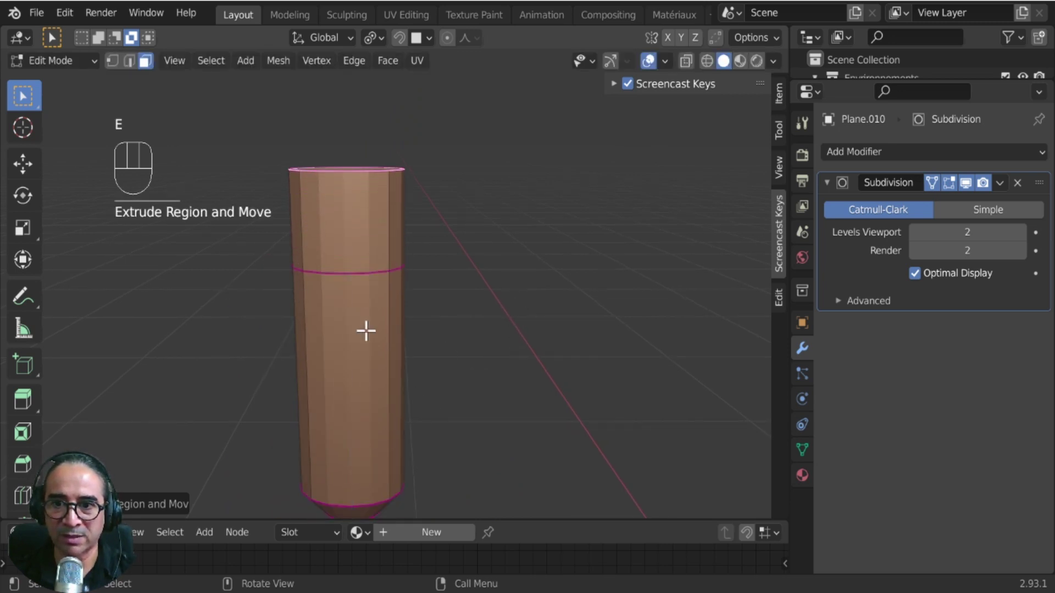
Select the two opposite wide faces of the grip's top section and inset them by about 0.008 m.
{"action": "middle_click_drag", "start_coordinate": [366, 331], "coordinate": [423, 382]}
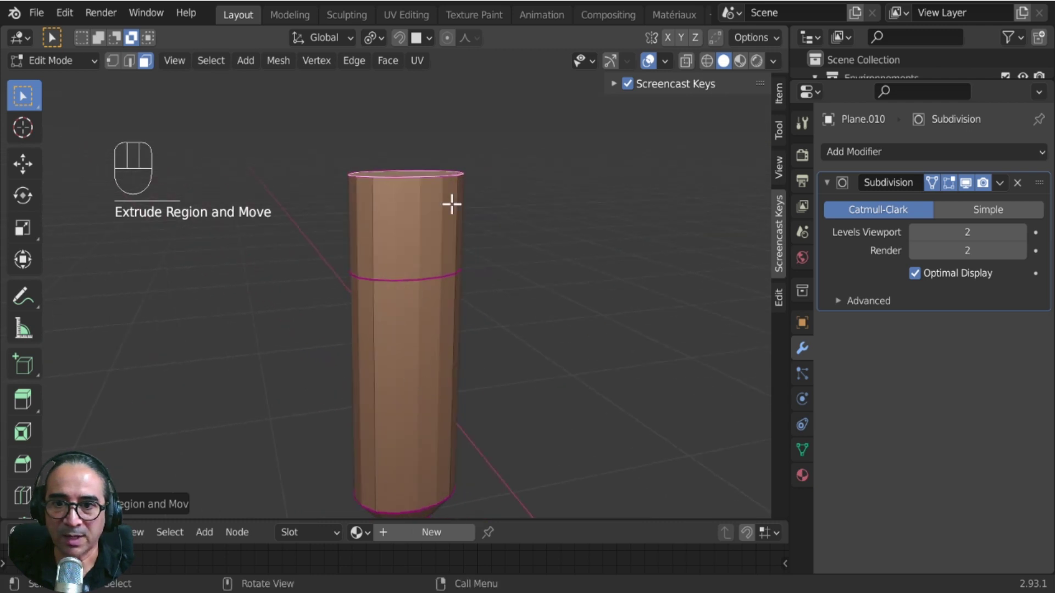
{"action": "left_click", "coordinate": [423, 225]}
{"action": "middle_click_drag", "start_coordinate": [382, 296], "coordinate": [380, 189]}
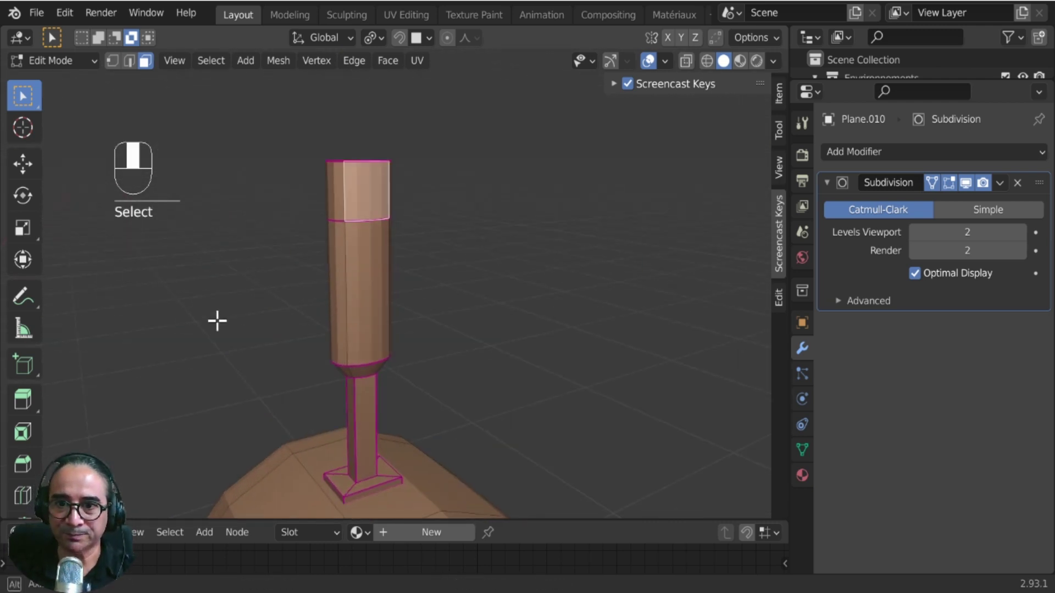
{"action": "middle_click_drag", "start_coordinate": [217, 321], "coordinate": [341, 165]}
{"action": "left_click", "coordinate": [326, 191]}
{"action": "middle_click_drag", "start_coordinate": [307, 245], "coordinate": [365, 294]}
{"action": "middle_click_drag", "start_coordinate": [236, 233], "coordinate": [540, 298]}
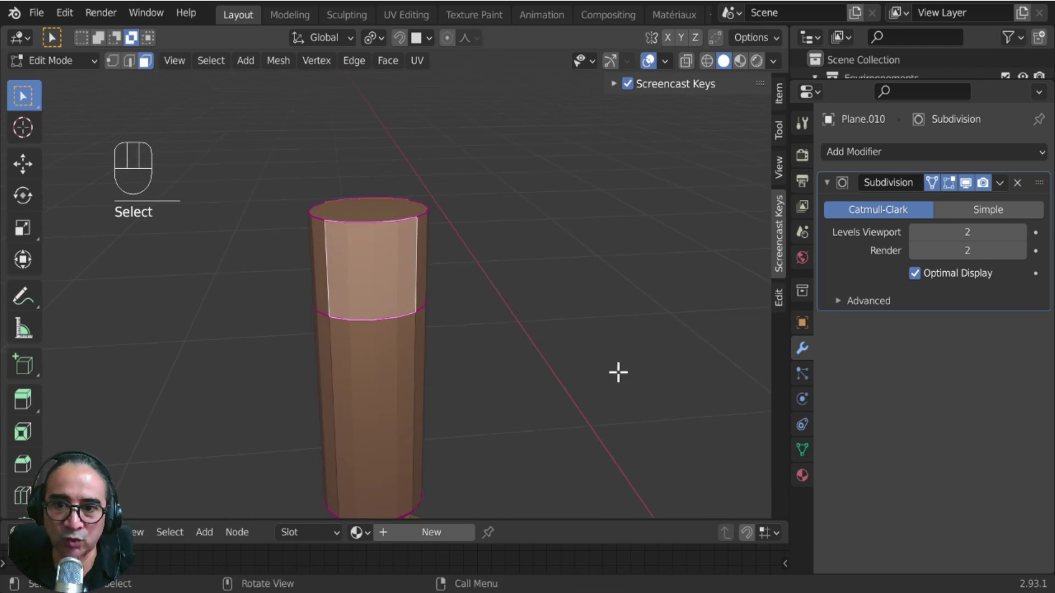
{"action": "key", "text": "i"}
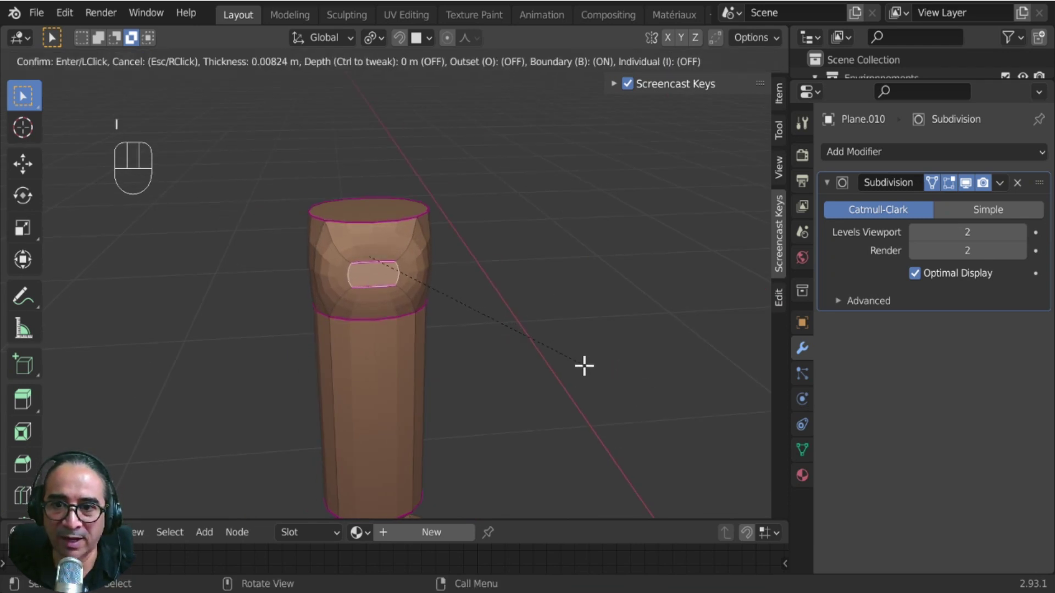
{"action": "left_click", "coordinate": [581, 368]}
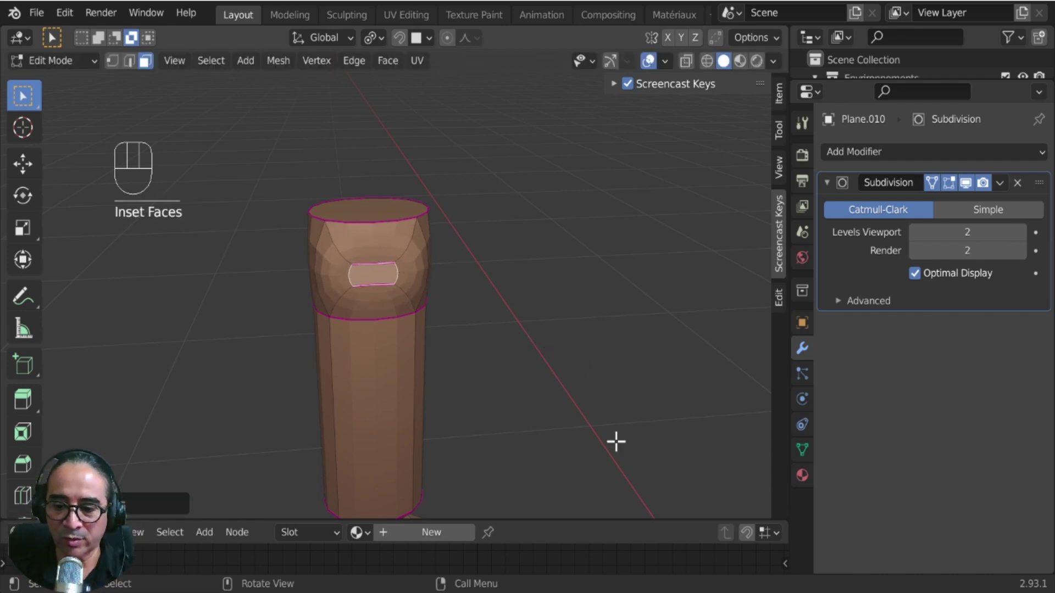
Scale the two inset faces down along Y to make them roughly square.
{"action": "key", "text": "s"}
{"action": "key", "text": "y"}
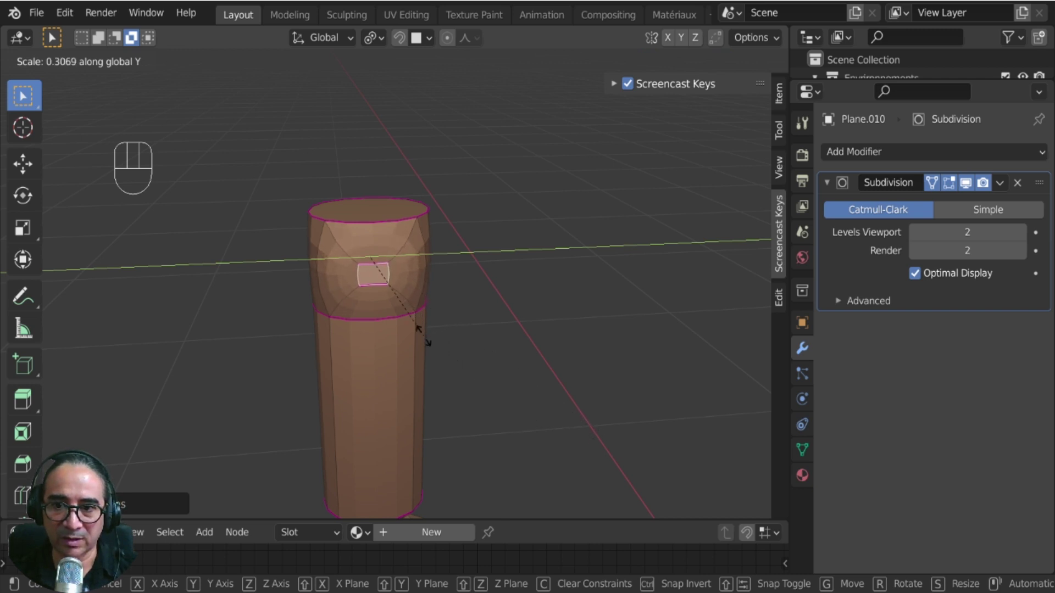
{"action": "left_click", "coordinate": [391, 319]}
Try to scale the two inset faces along X to about 0.83, working from the front view.
{"action": "middle_click_drag", "start_coordinate": [361, 377], "coordinate": [470, 335]}
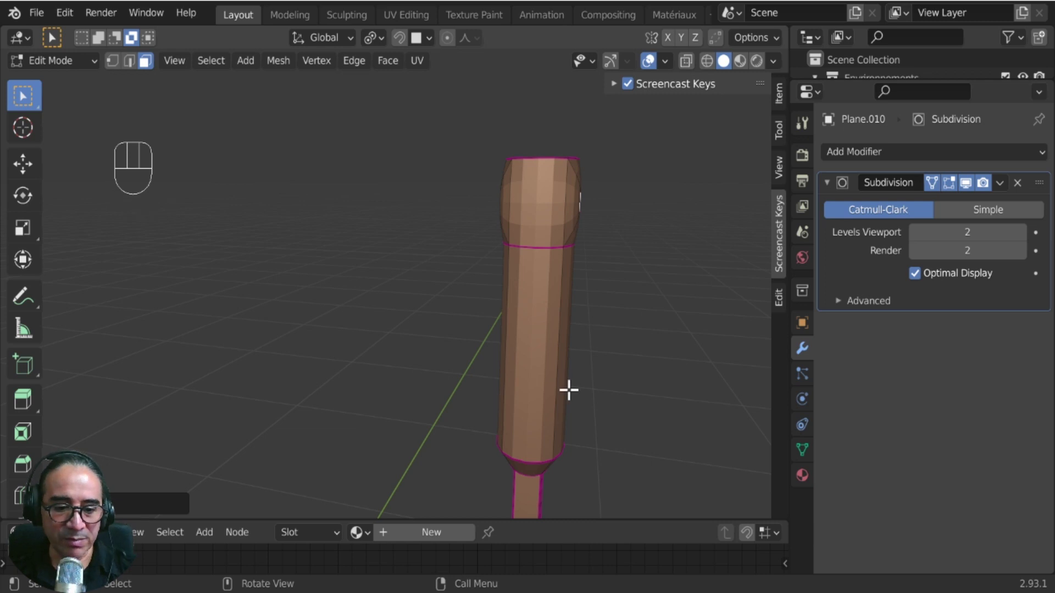
{"action": "key", "text": "KP_1"}
{"action": "scroll", "coordinate": [570, 394], "scroll_direction": "up", "scroll_amount": 3}
{"action": "middle_click_drag", "start_coordinate": [569, 394], "coordinate": [543, 124], "text": "shift"}
{"action": "key", "text": "s"}
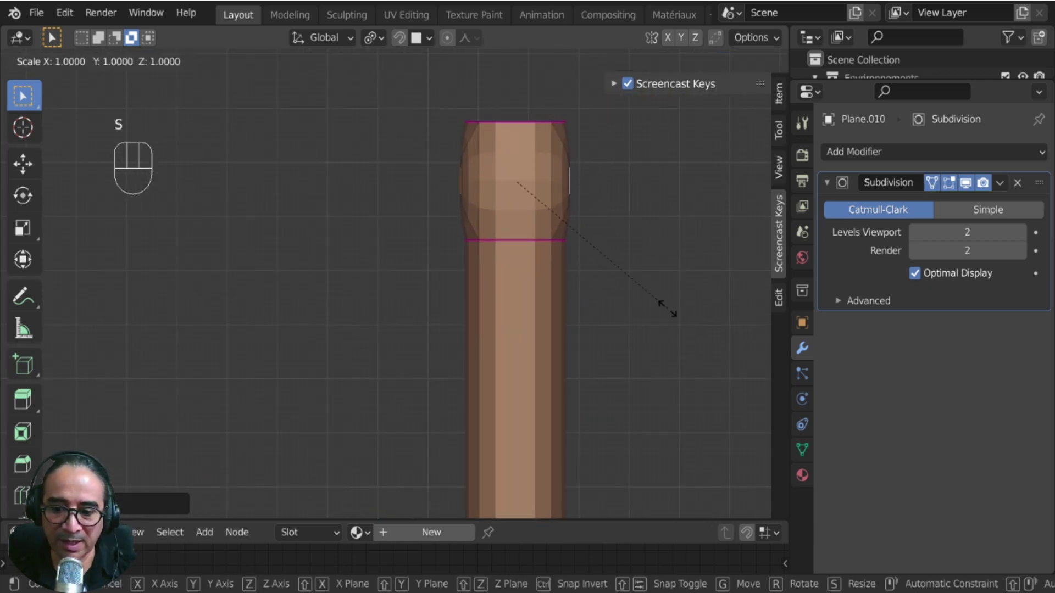
{"action": "key", "text": "x"}
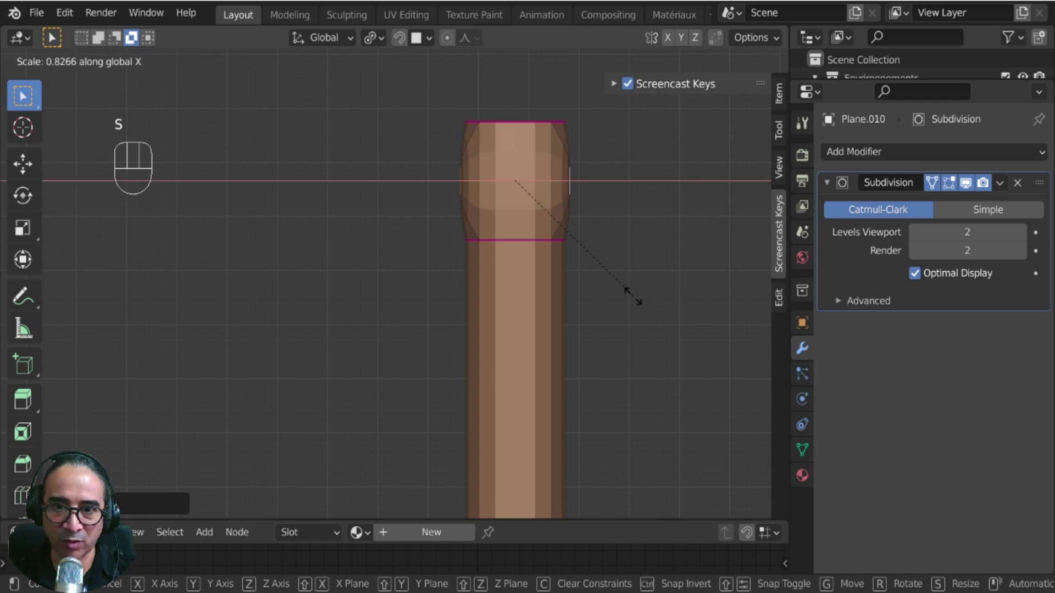
{"action": "left_click", "coordinate": [632, 297]}
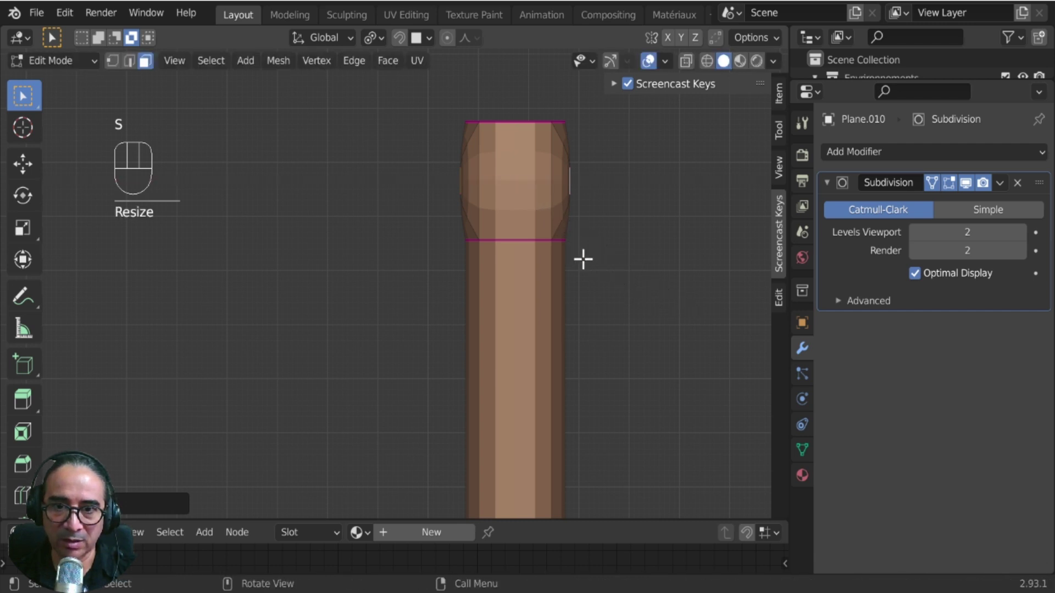
{"action": "middle_click_drag", "start_coordinate": [583, 259], "coordinate": [479, 231]}
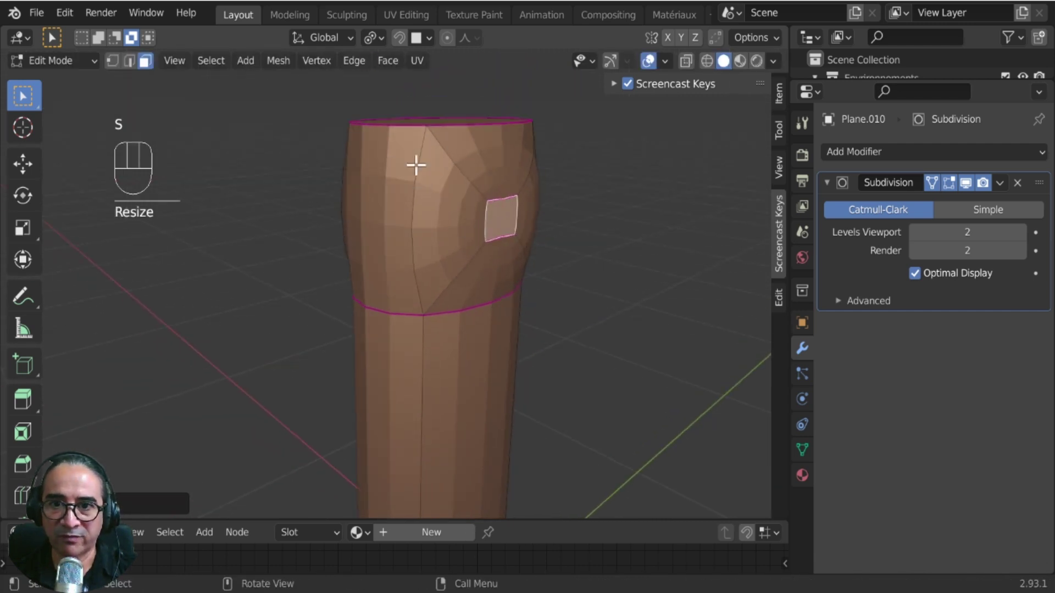
Select only one of the inset faces and move it slightly inward along X.
{"action": "left_click", "coordinate": [502, 235]}
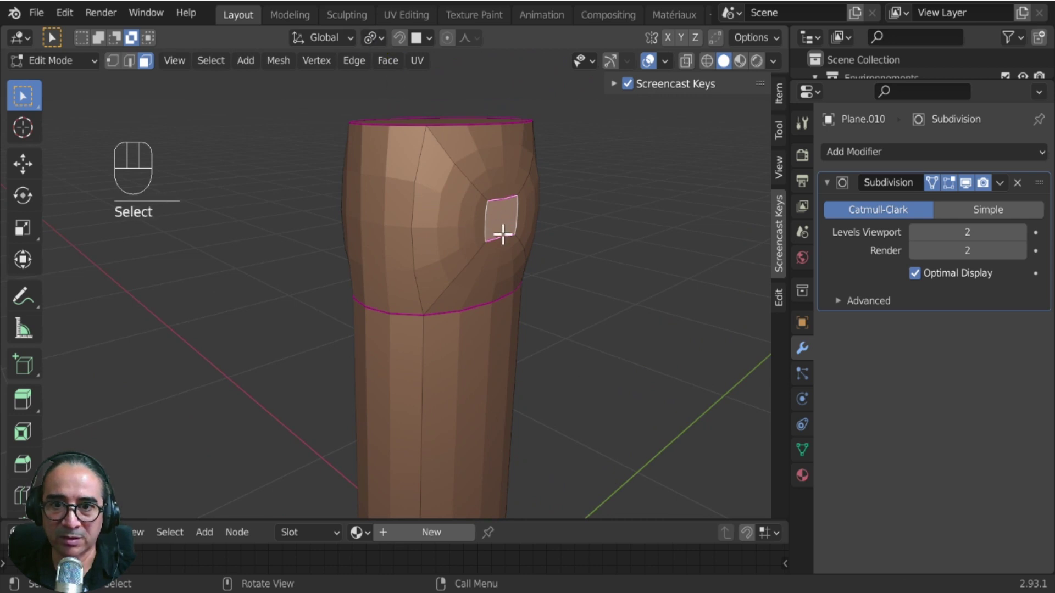
{"action": "key", "text": "g"}
{"action": "key", "text": "g"}
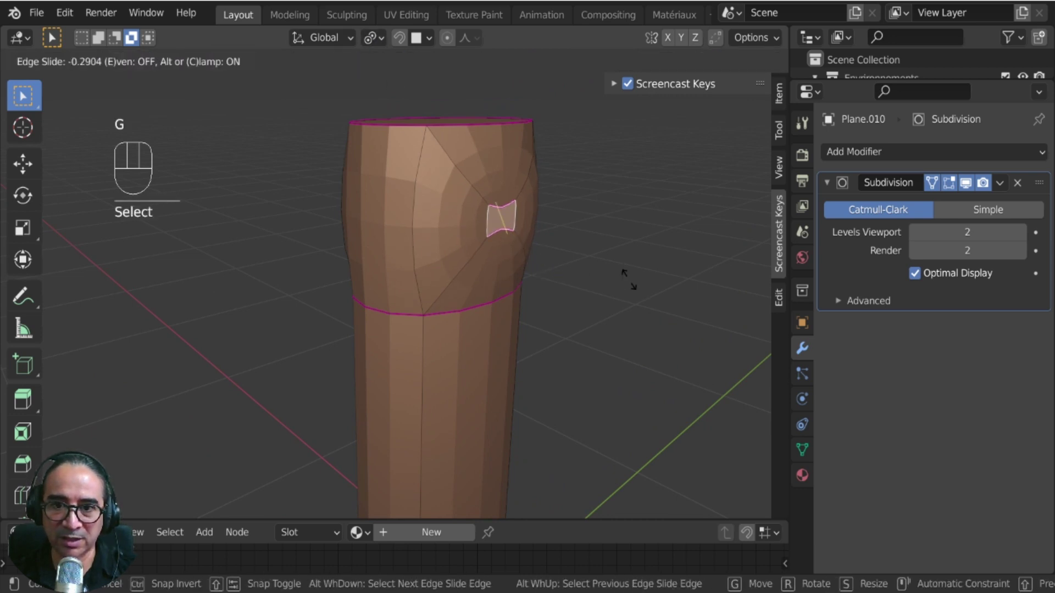
{"action": "right_click", "coordinate": [640, 284]}
{"action": "key", "text": "g"}
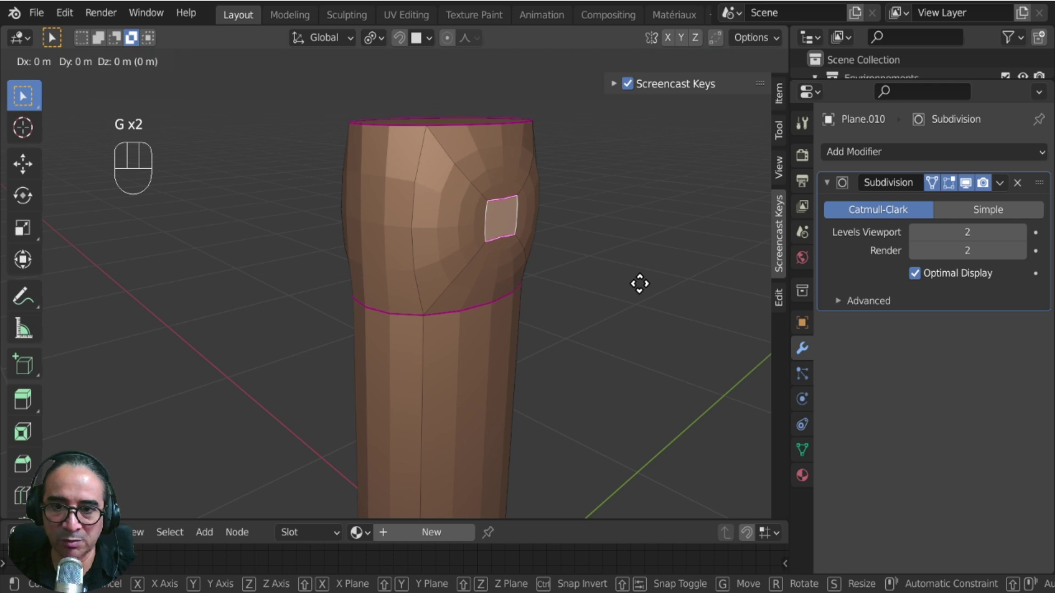
{"action": "key", "text": "x"}
{"action": "left_click", "coordinate": [623, 279]}
Select the opposite inset face and move it inward along X in two adjustments to recess it into the grip.
{"action": "middle_click_drag", "start_coordinate": [624, 279], "coordinate": [516, 246]}
{"action": "left_click", "coordinate": [485, 192]}
{"action": "key", "text": "g"}
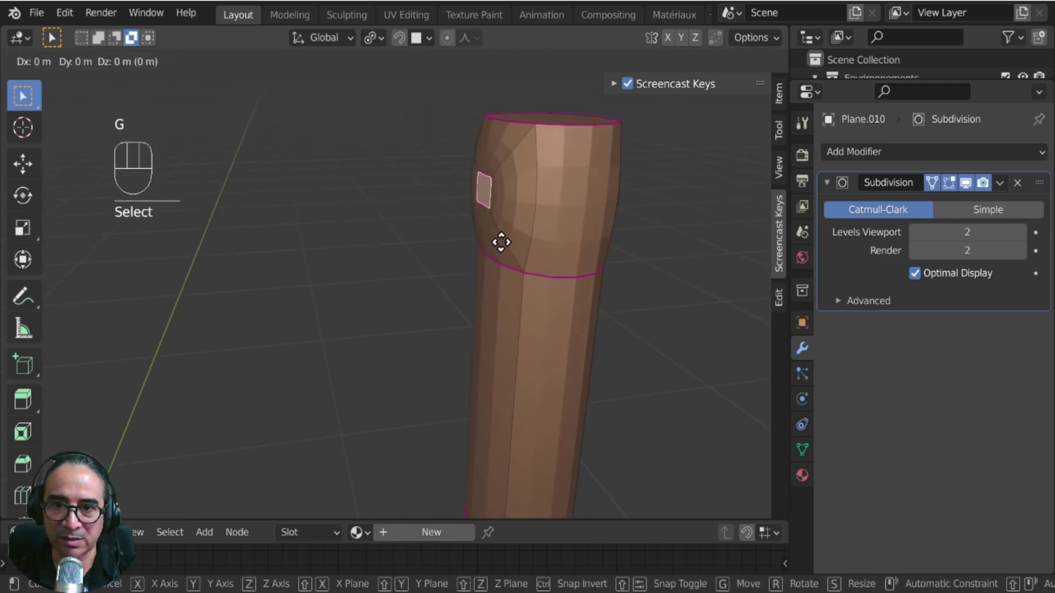
{"action": "key", "text": "x"}
{"action": "left_click", "coordinate": [519, 244]}
{"action": "key", "text": "g"}
{"action": "key", "text": "x"}
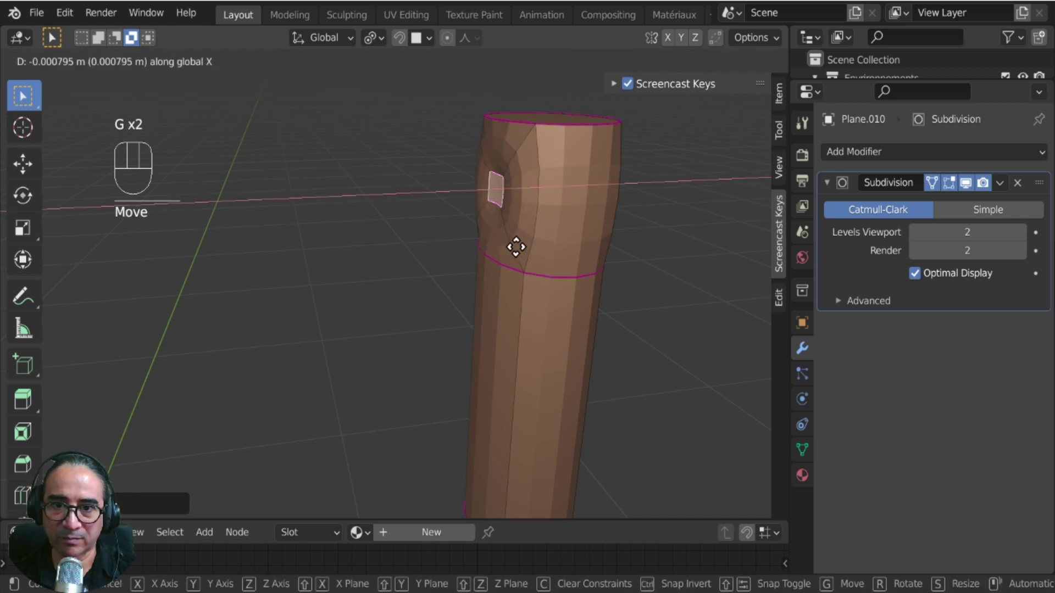
{"action": "left_click", "coordinate": [577, 258]}
{"action": "middle_click_drag", "start_coordinate": [577, 258], "coordinate": [389, 250]}
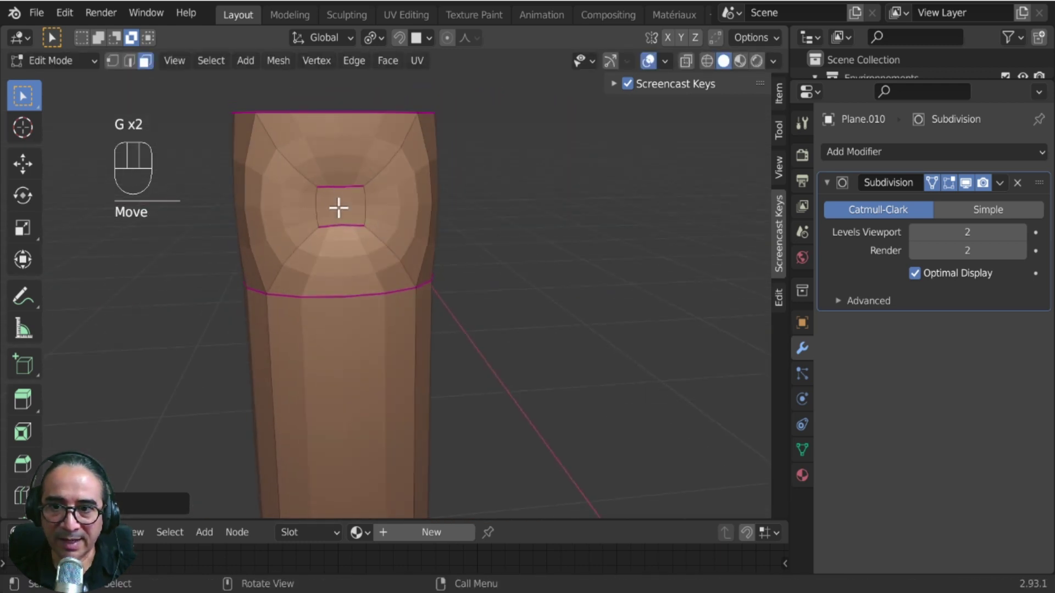
Select the inset faces on both opposite sides of the grip's end and display the LoopTools commands.
{"action": "left_click", "coordinate": [337, 207]}
{"action": "middle_click_drag", "start_coordinate": [292, 292], "coordinate": [496, 298]}
{"action": "left_click", "coordinate": [500, 183], "text": "shift"}
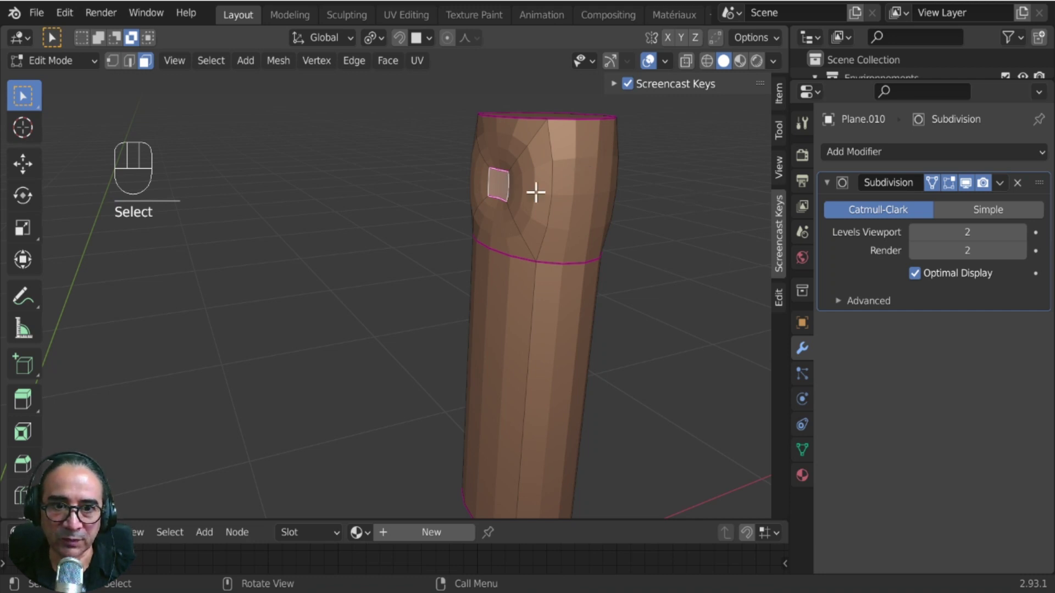
{"action": "left_click", "coordinate": [778, 296]}
{"action": "middle_click_drag", "start_coordinate": [556, 162], "coordinate": [330, 243]}
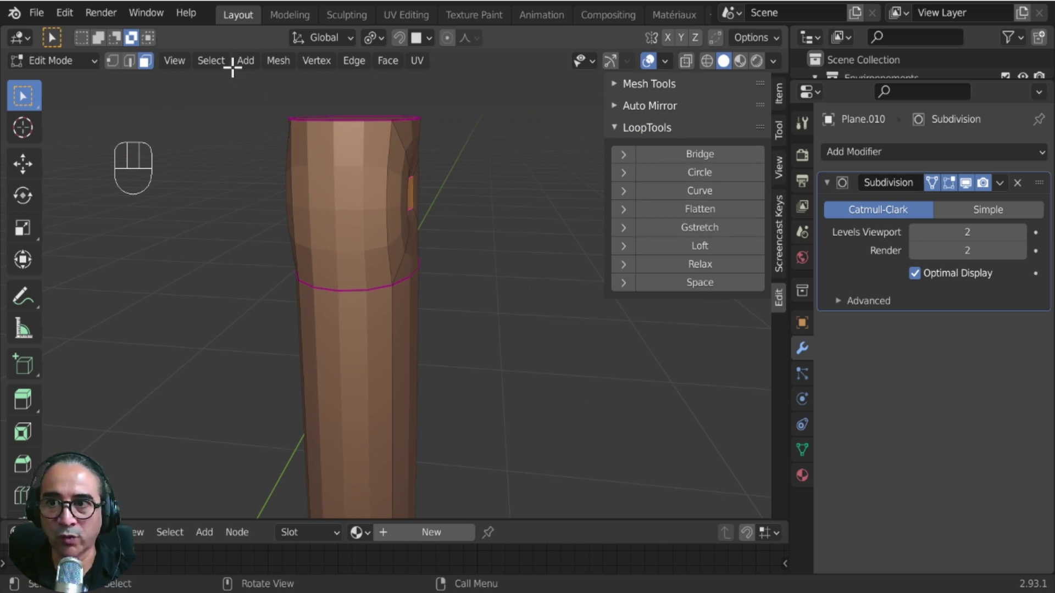
Check in the add-on preferences, filtered by "tool", whether LoopTools is enabled, and return to the 3D viewport.
{"action": "left_click", "coordinate": [20, 37]}
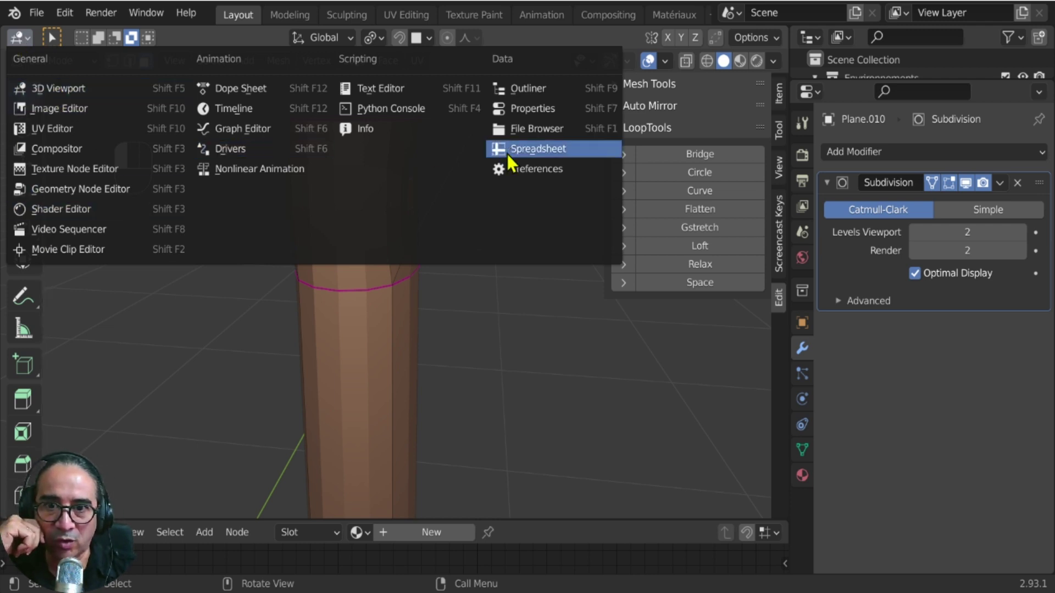
{"action": "left_click", "coordinate": [537, 170]}
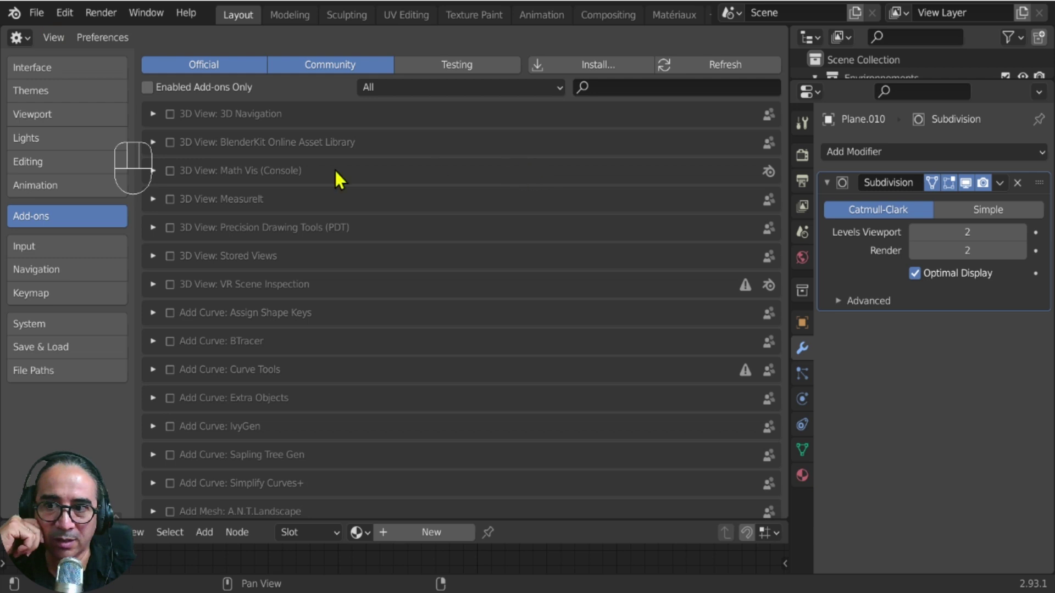
{"action": "left_click", "coordinate": [621, 83]}
{"action": "type", "text": "tool"}
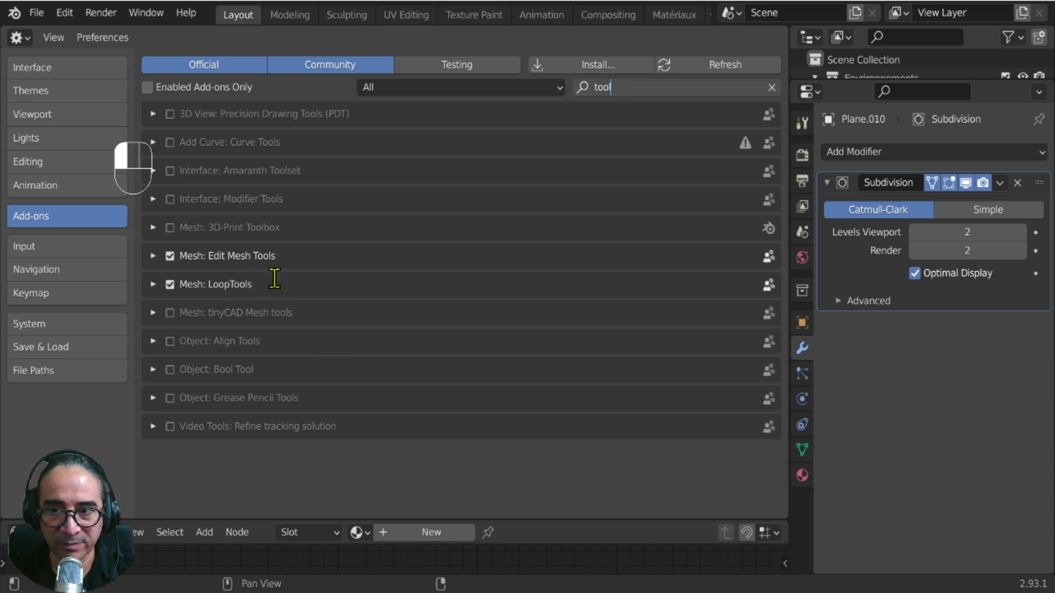
{"action": "left_click", "coordinate": [18, 38]}
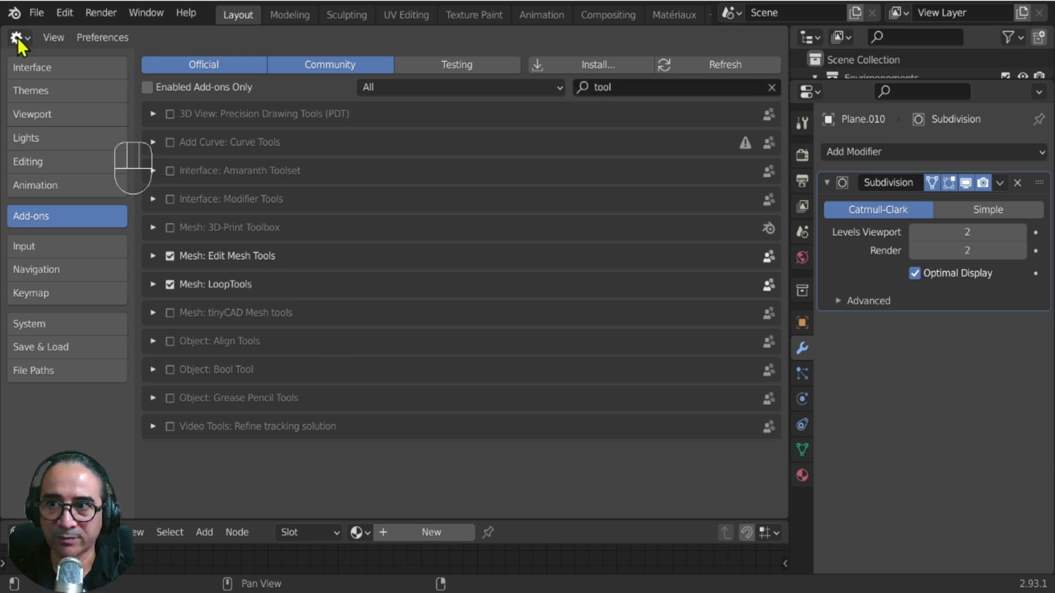
{"action": "left_click", "coordinate": [18, 38]}
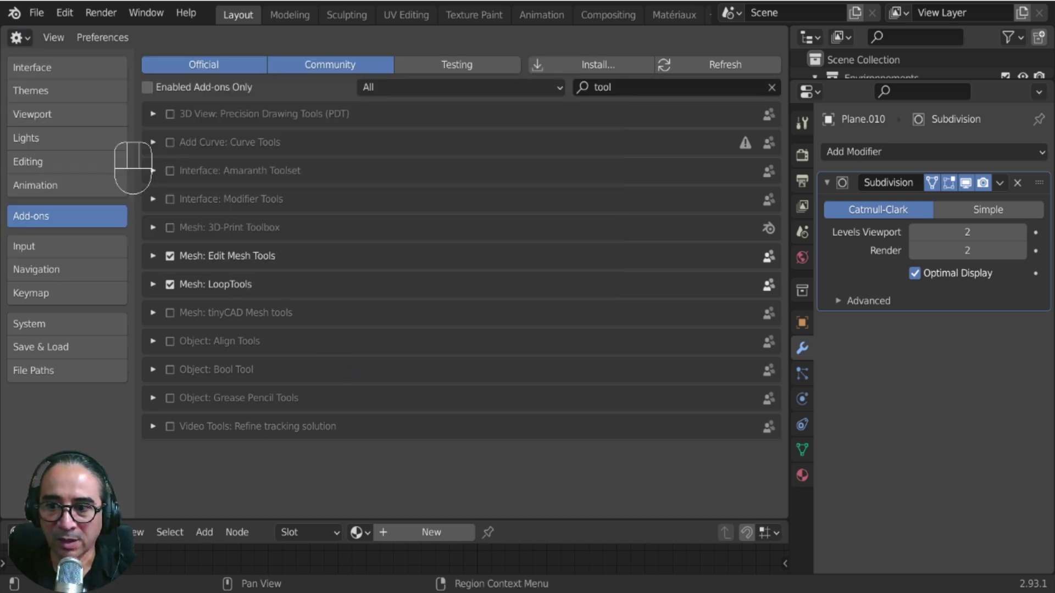
{"action": "left_click", "coordinate": [77, 480]}
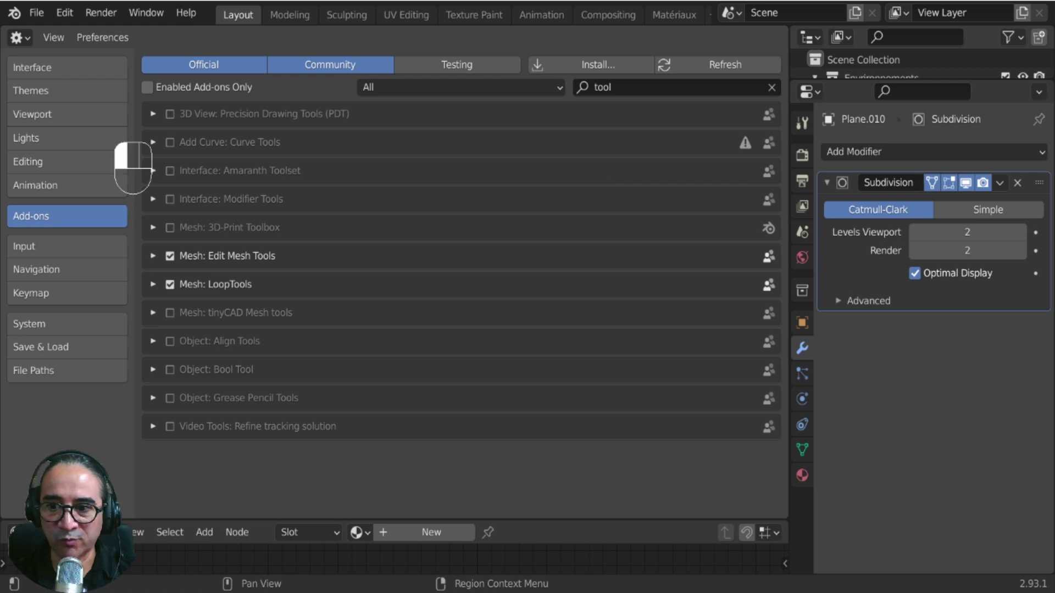
{"action": "left_click", "coordinate": [18, 38]}
{"action": "left_click", "coordinate": [68, 87]}
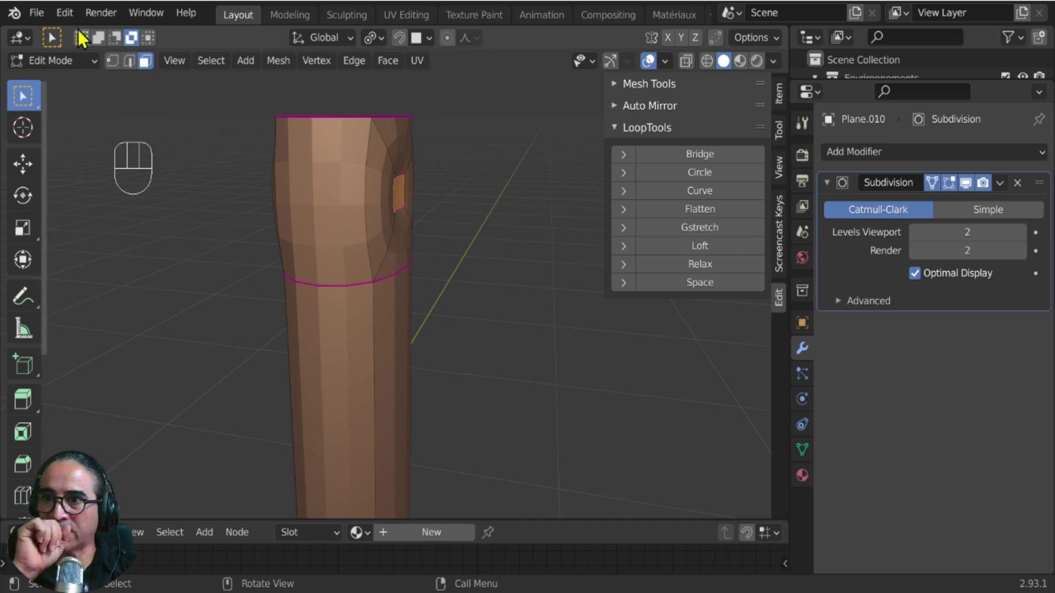
{"action": "left_click", "coordinate": [64, 12]}
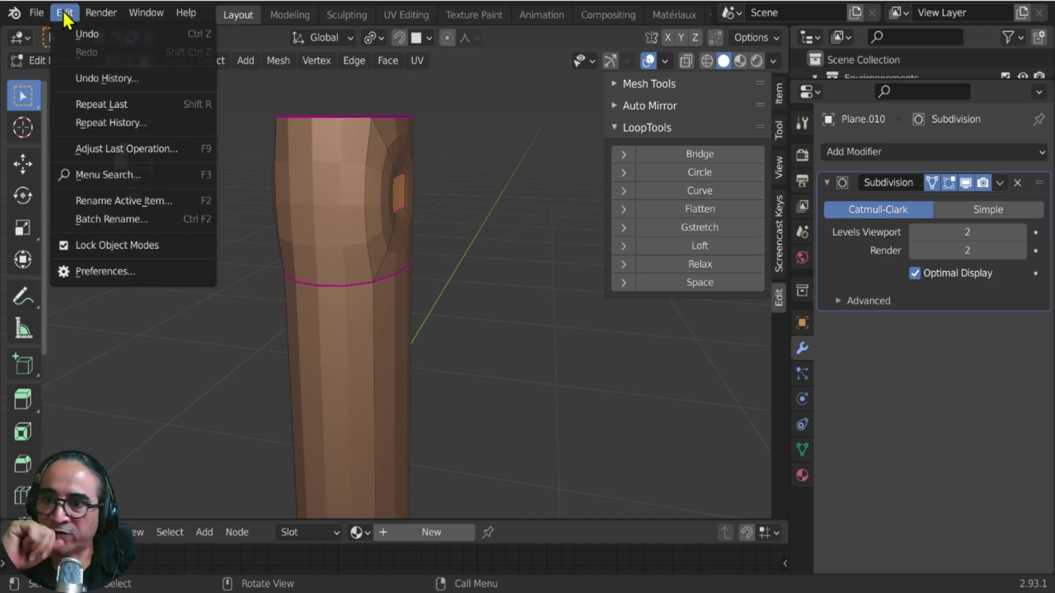
{"action": "left_click", "coordinate": [111, 268]}
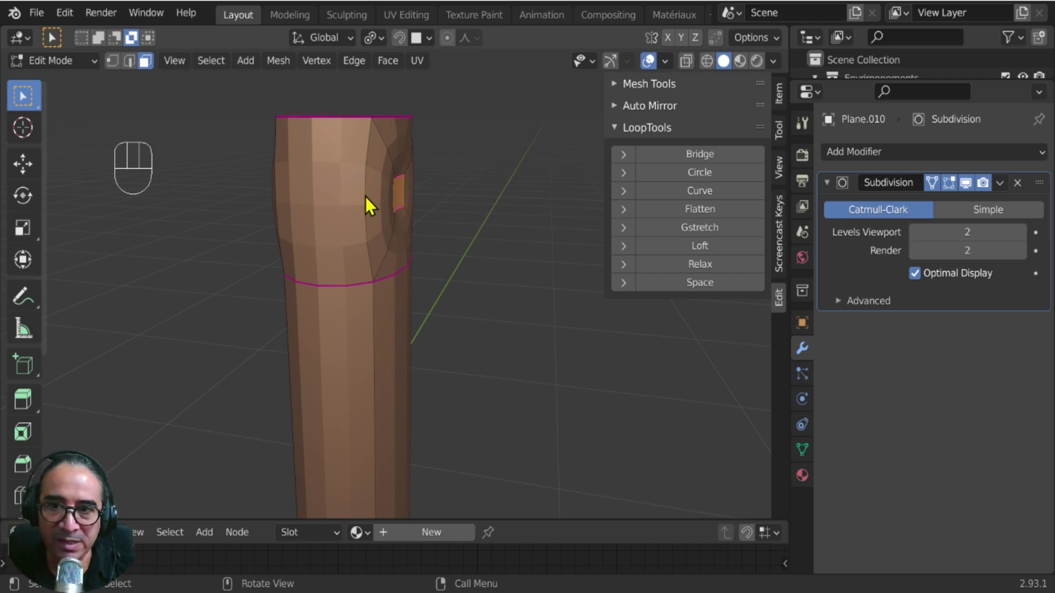
Bridge the two recessed inset faces with LoopTools to open a hanging hole through the grip.
{"action": "middle_click_drag", "start_coordinate": [494, 238], "coordinate": [393, 301]}
{"action": "left_click", "coordinate": [625, 123]}
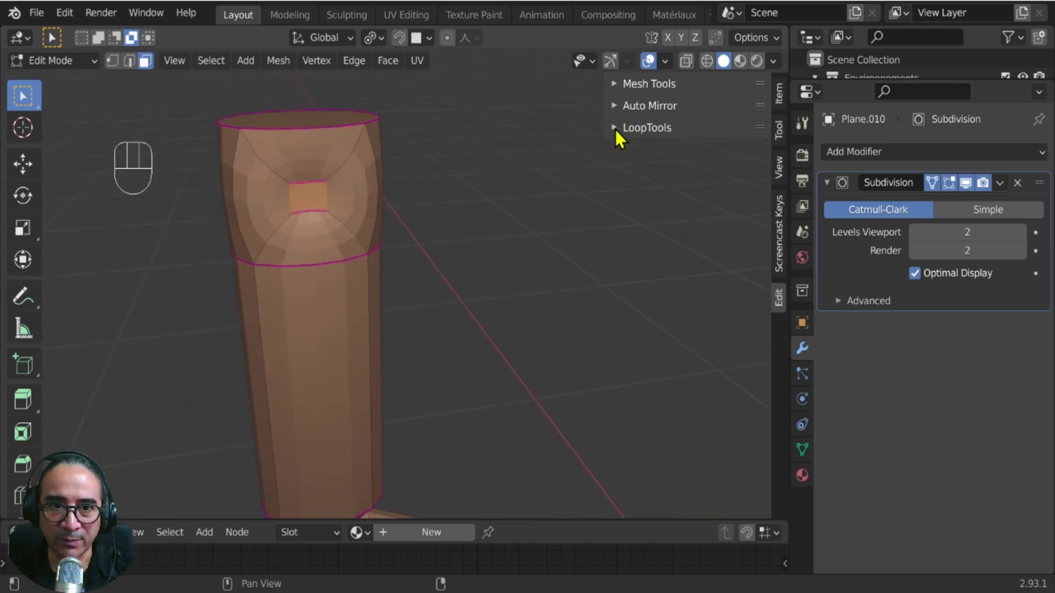
{"action": "key", "text": "n"}
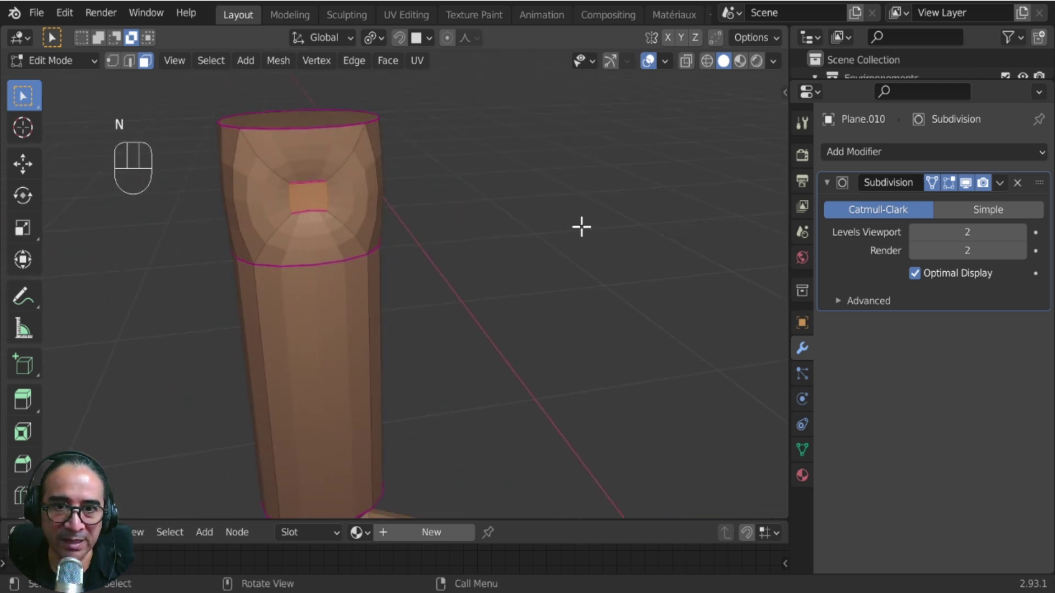
{"action": "key", "text": "n"}
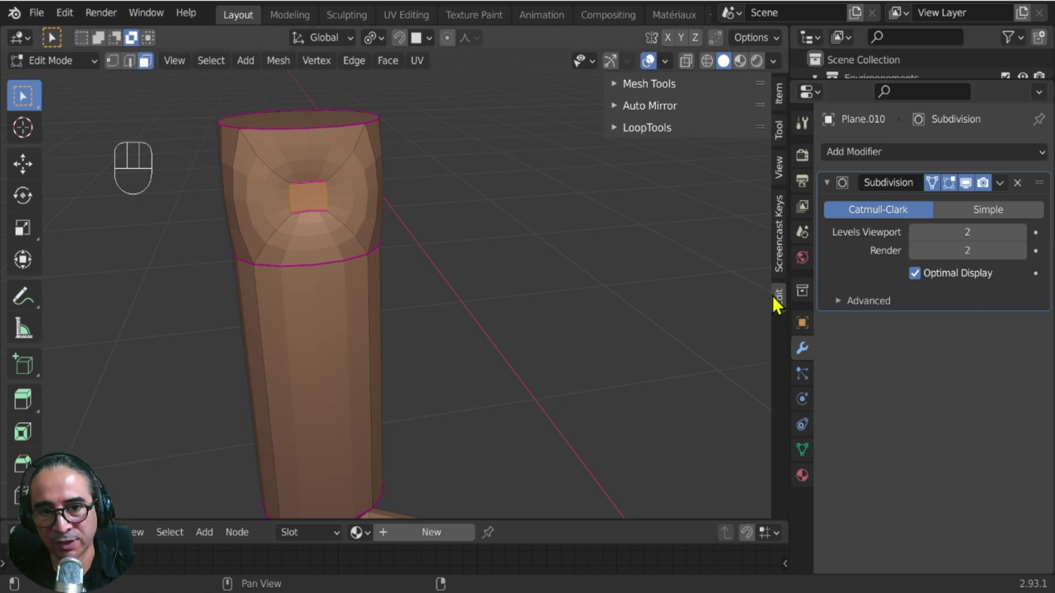
{"action": "left_click", "coordinate": [614, 128]}
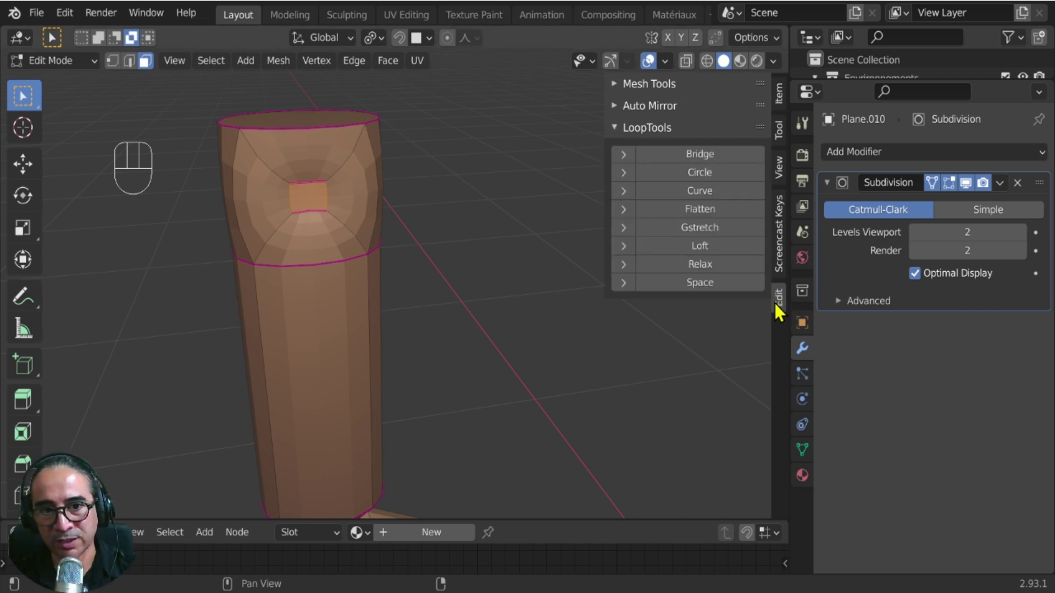
{"action": "left_click", "coordinate": [698, 163]}
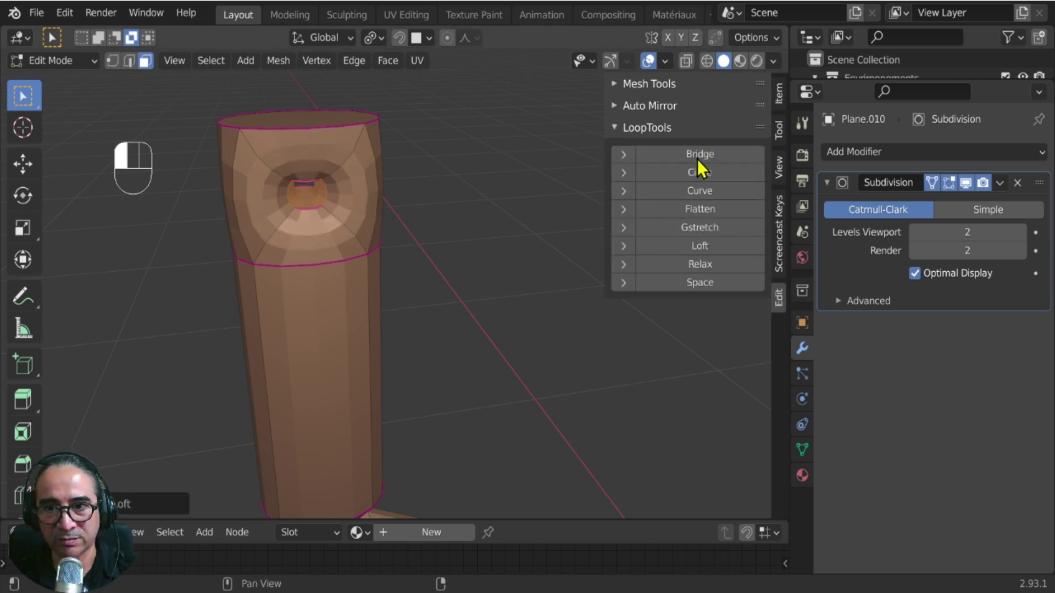
{"action": "left_click", "coordinate": [697, 156]}
{"action": "middle_click_drag", "start_coordinate": [401, 228], "coordinate": [285, 249]}
{"action": "left_click", "coordinate": [316, 175]}
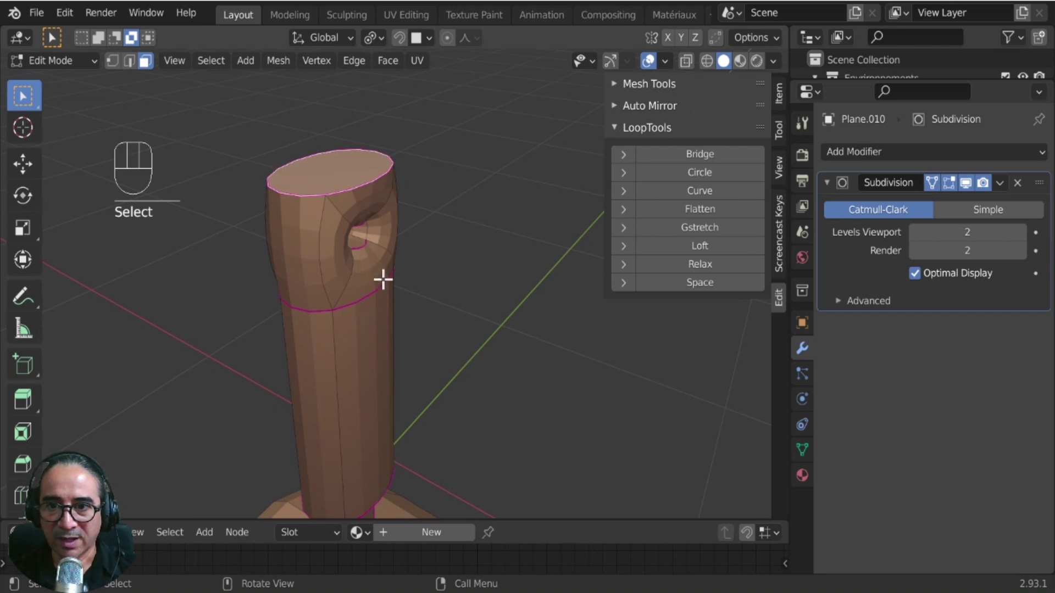
Select the whole linked grip mesh and reduce its edge crease until the ends are fully rounded.
{"action": "middle_click_drag", "start_coordinate": [383, 279], "coordinate": [379, 414]}
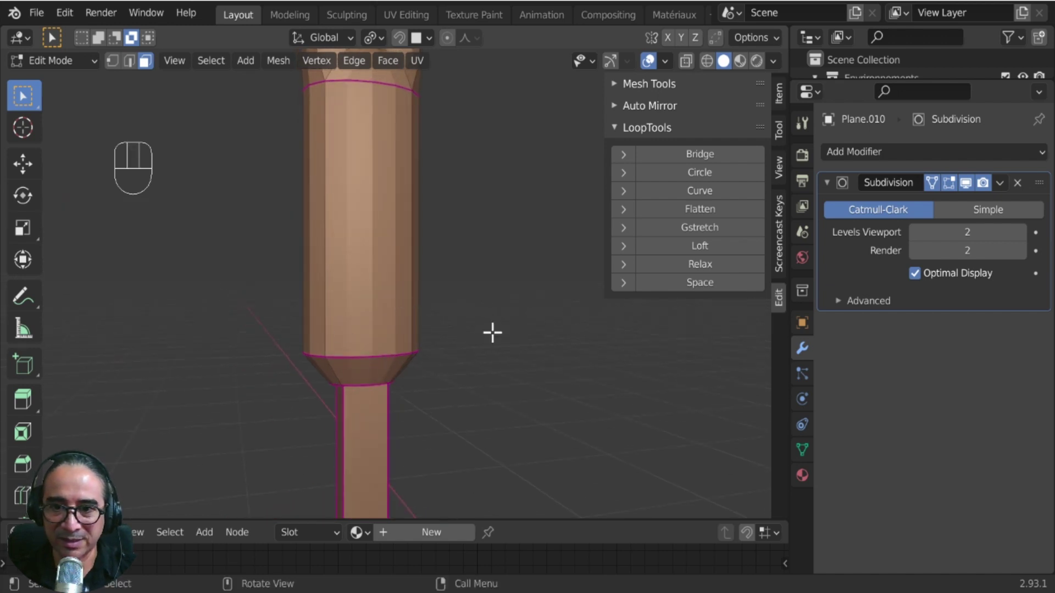
{"action": "scroll", "coordinate": [392, 276], "scroll_direction": "down", "scroll_amount": 3}
{"action": "key", "text": "l"}
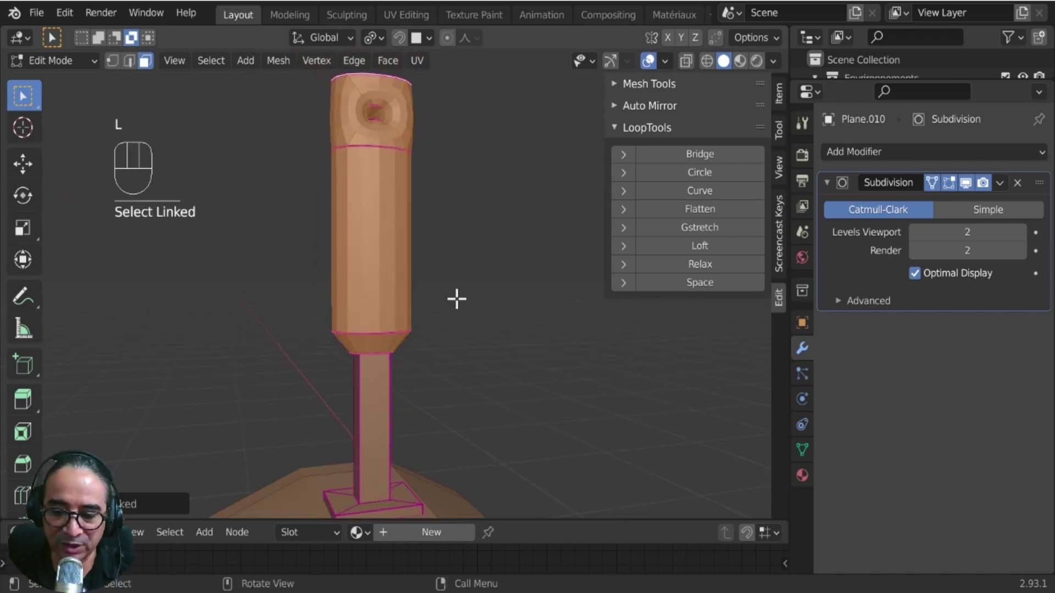
{"action": "key", "text": "shift+e"}
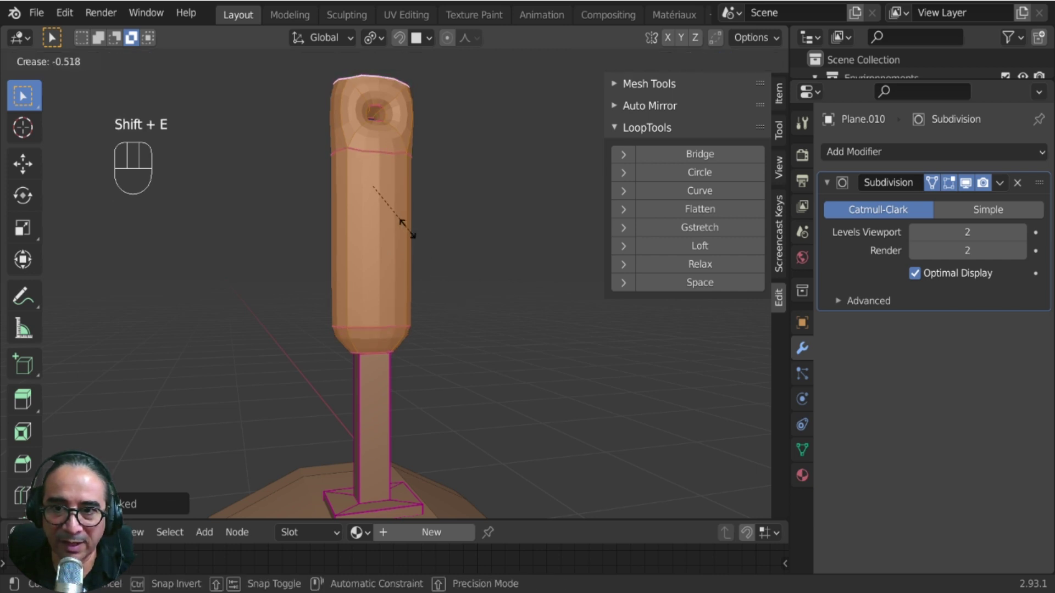
{"action": "left_click", "coordinate": [368, 176]}
{"action": "key", "text": "shift+e"}
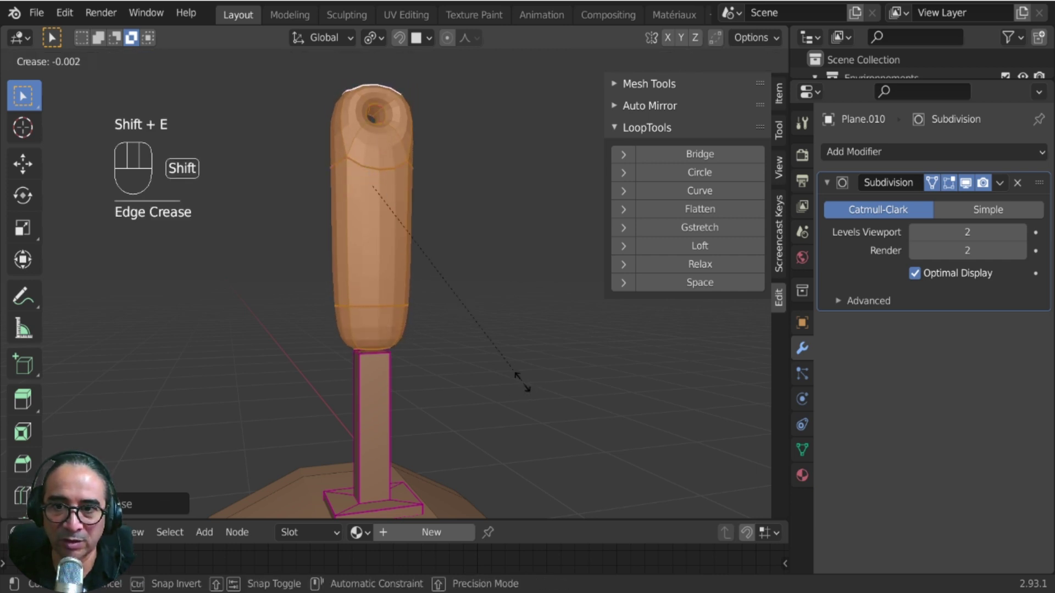
{"action": "left_click", "coordinate": [413, 274]}
Select only the end face at the top of the grip and move it along Z.
{"action": "middle_click_drag", "start_coordinate": [400, 255], "coordinate": [384, 360]}
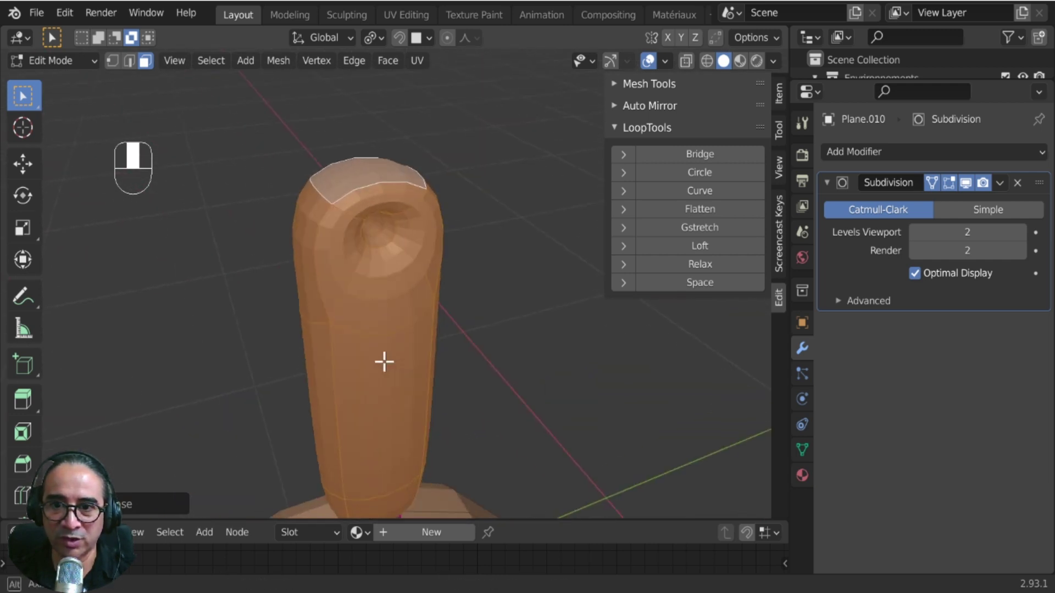
{"action": "left_click", "coordinate": [377, 212]}
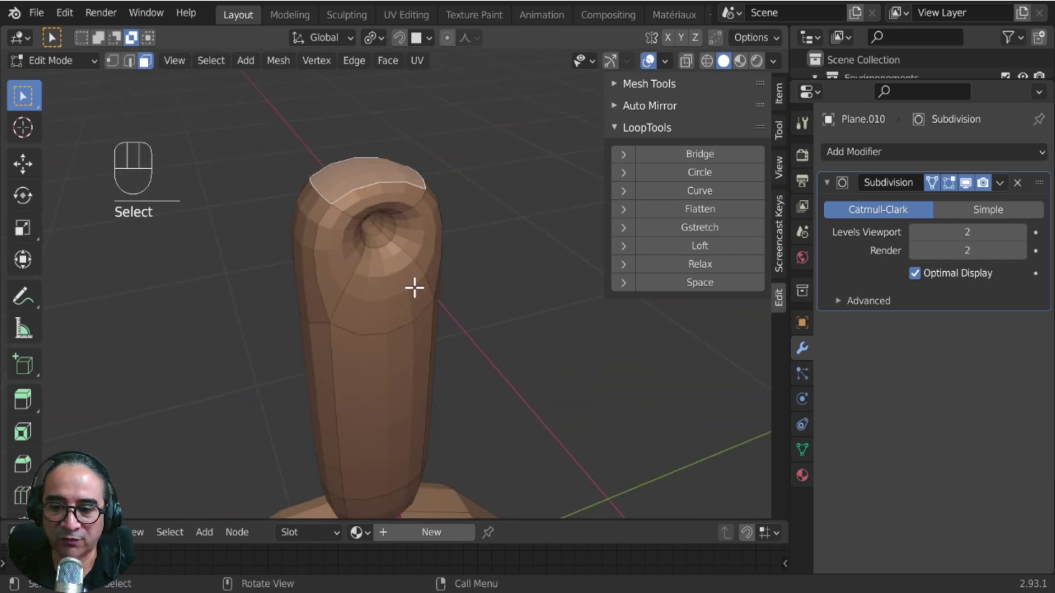
{"action": "key", "text": "g"}
{"action": "key", "text": "z"}
{"action": "left_click", "coordinate": [372, 313]}
Scale the grip's end face along X to about 0.62 to narrow the rounded tip.
{"action": "middle_click_drag", "start_coordinate": [372, 313], "coordinate": [486, 201]}
{"action": "key", "text": "s"}
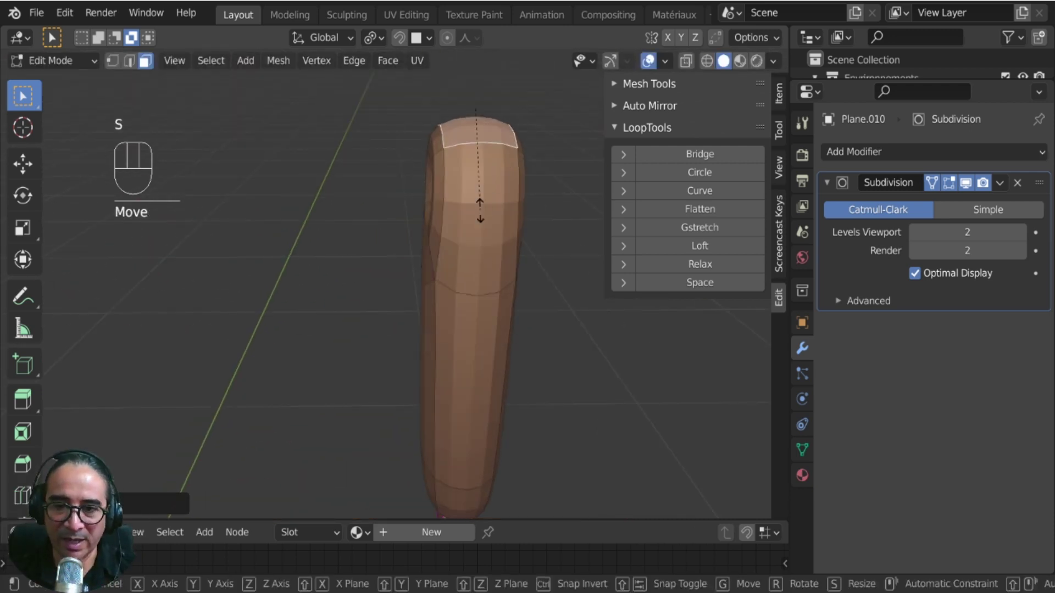
{"action": "key", "text": "x"}
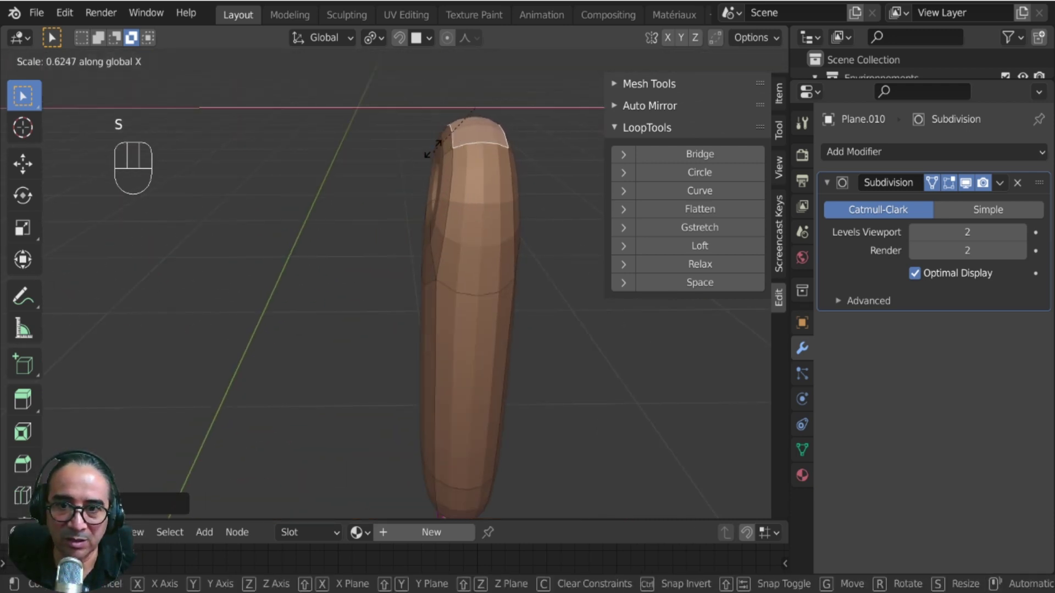
{"action": "left_click", "coordinate": [433, 139]}
{"action": "left_click_drag", "start_coordinate": [433, 139], "coordinate": [415, 287], "text": "alt"}
{"action": "middle_click_drag", "start_coordinate": [415, 287], "coordinate": [346, 368]}
Return to Object Mode and maximize the 3D viewport around the frying pan.
{"action": "key", "text": "Tab"}
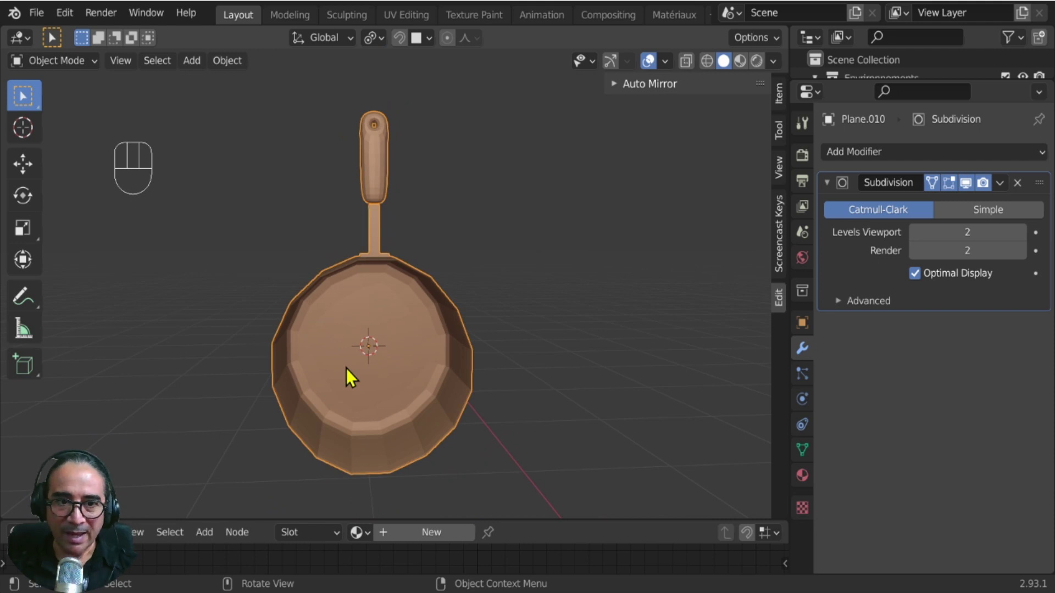
{"action": "key", "text": "ctrl+space"}
{"action": "middle_click_drag", "start_coordinate": [515, 351], "coordinate": [544, 401]}
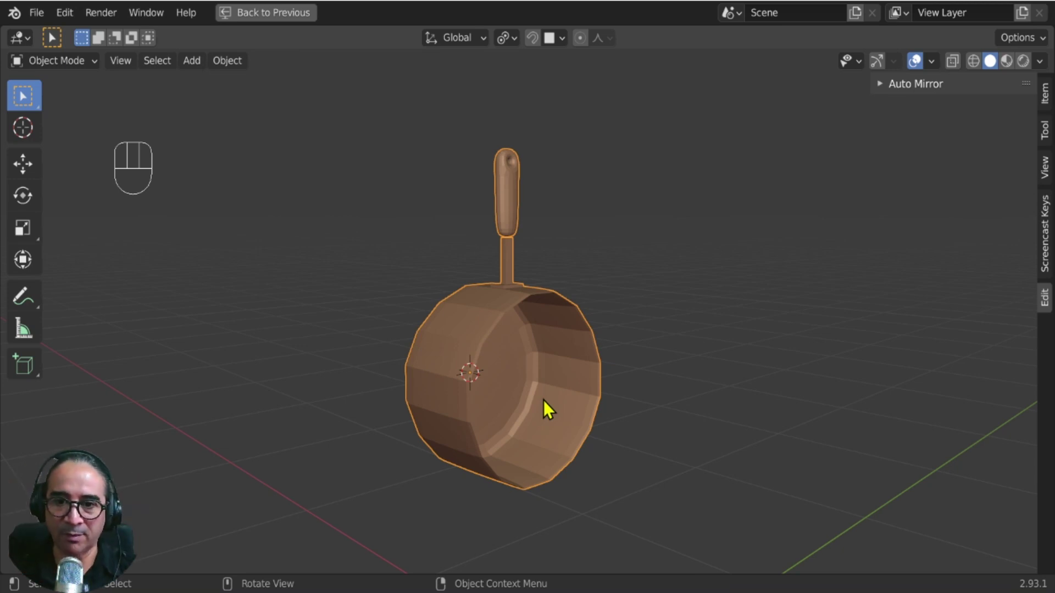
Scale up the whole linked grip mesh, adjust its position slightly along Z, and leave Edit Mode.
{"action": "key", "text": "Tab"}
{"action": "key", "text": "l"}
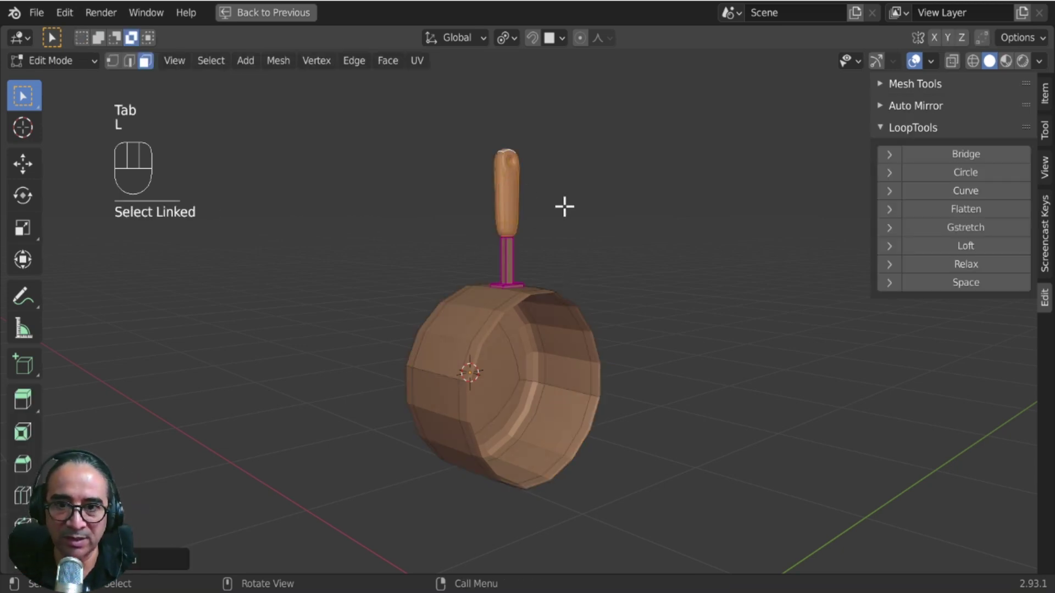
{"action": "key", "text": "s"}
{"action": "left_click", "coordinate": [648, 257]}
{"action": "key", "text": "g"}
{"action": "key", "text": "z"}
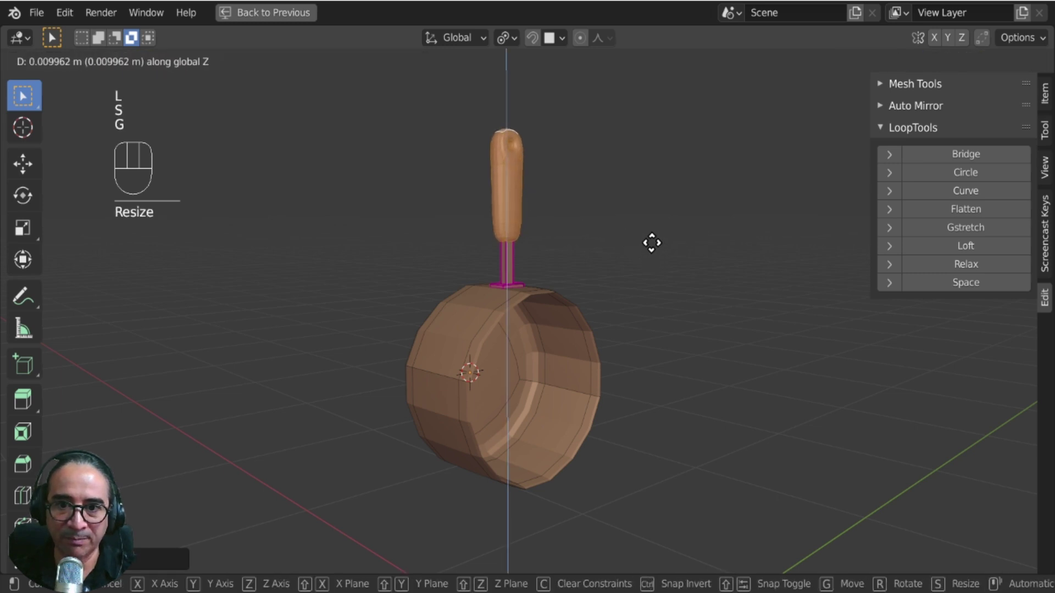
{"action": "left_click", "coordinate": [647, 253]}
{"action": "middle_click_drag", "start_coordinate": [580, 336], "coordinate": [470, 428]}
{"action": "key", "text": "Tab"}
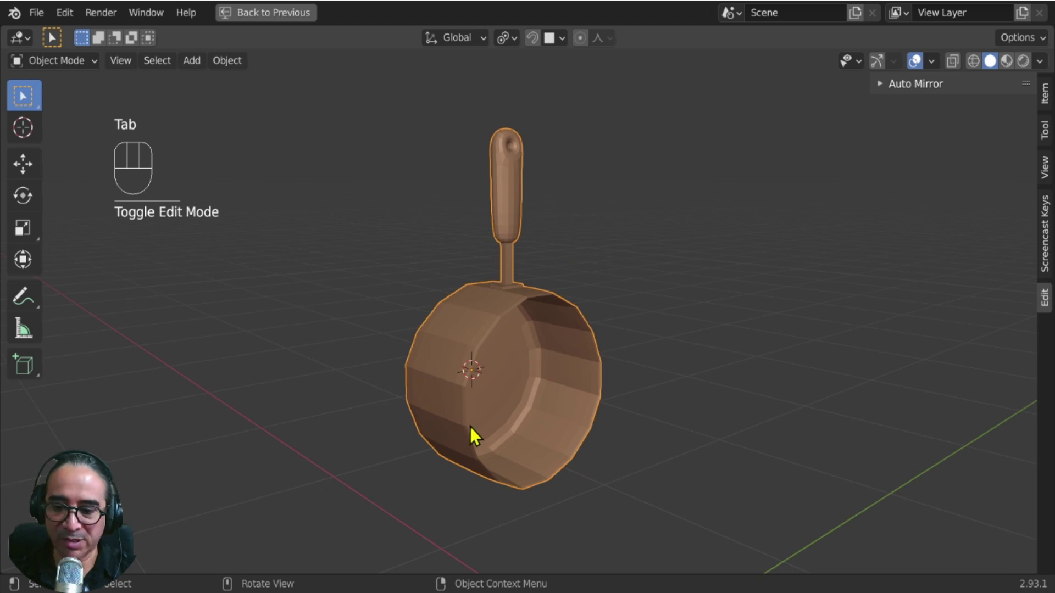
Exit Local View to show the full dinosaur scene and display it in Material Preview, framed around the pan.
{"action": "key", "text": "KP_Divide"}
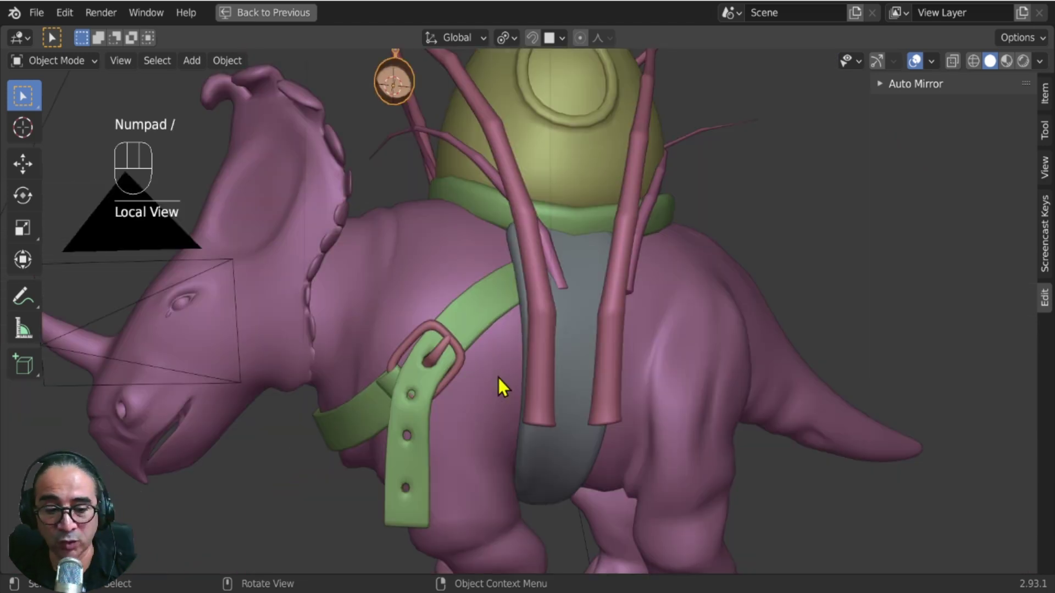
{"action": "scroll", "coordinate": [504, 219], "scroll_direction": "down", "scroll_amount": 5}
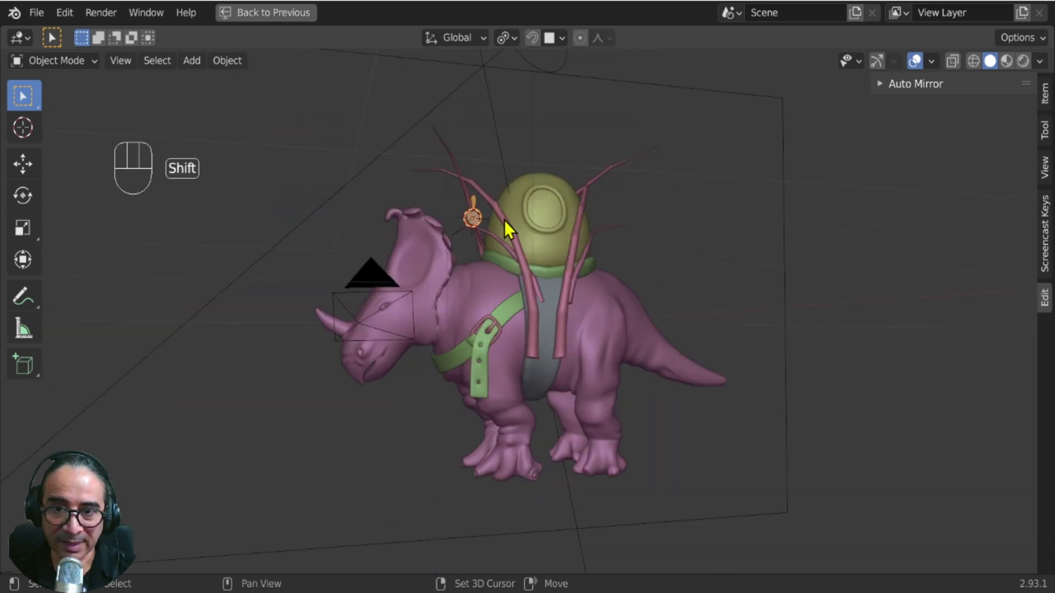
{"action": "middle_click_drag", "start_coordinate": [504, 220], "coordinate": [535, 252], "text": "shift"}
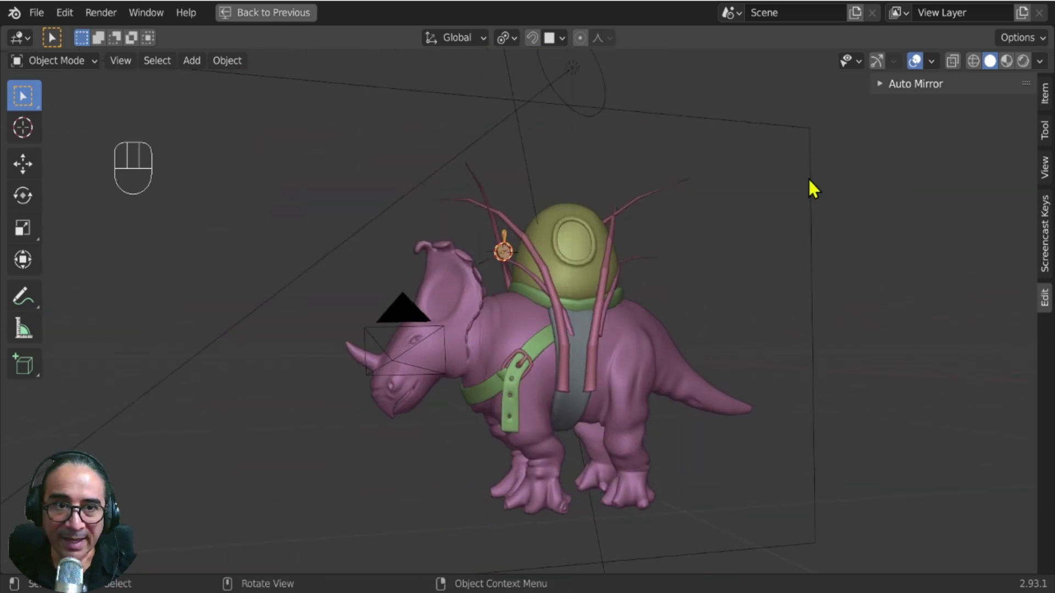
{"action": "left_click", "coordinate": [1007, 62]}
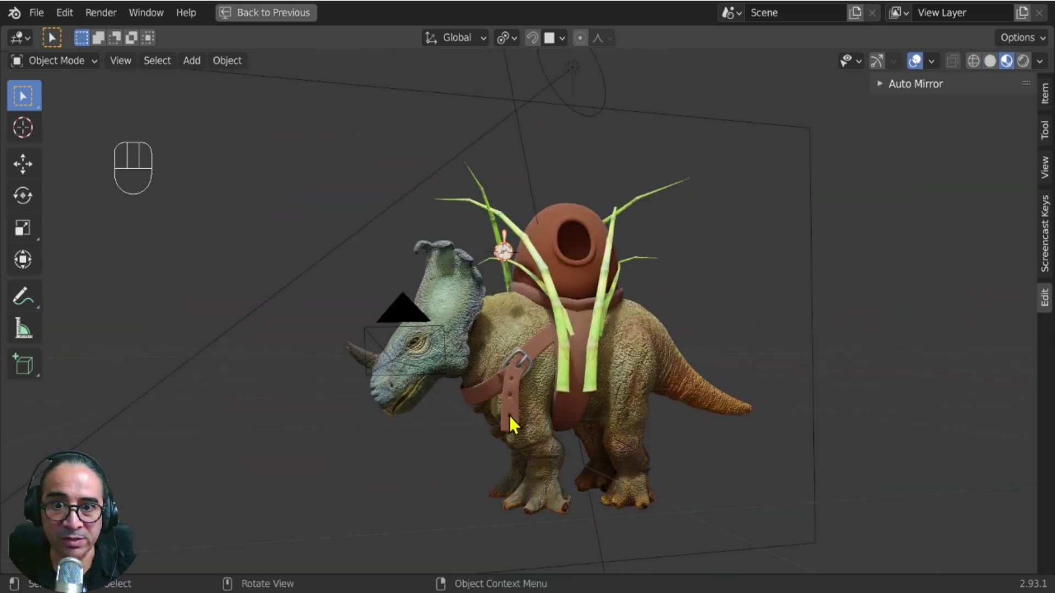
{"action": "scroll", "coordinate": [509, 424], "scroll_direction": "up", "scroll_amount": 5}
{"action": "scroll", "coordinate": [572, 443], "scroll_direction": "up", "scroll_amount": 2}
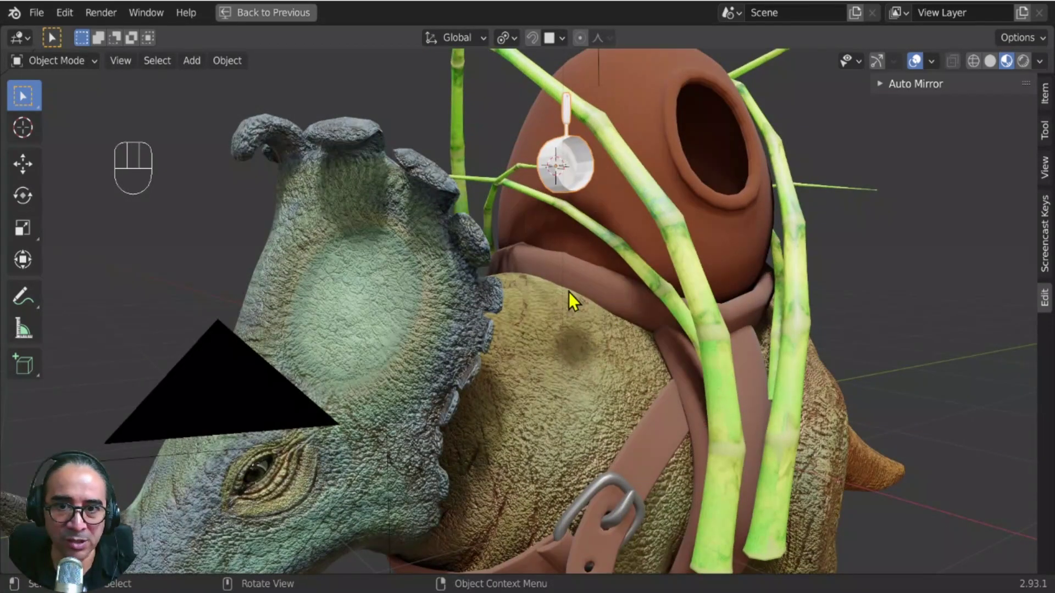
Link the metal belt buckle's material to the frying pan with Link Materials.
{"action": "scroll", "coordinate": [569, 291], "scroll_direction": "down", "scroll_amount": 3}
{"action": "middle_click_drag", "start_coordinate": [537, 336], "coordinate": [509, 255], "text": "shift"}
{"action": "scroll", "coordinate": [525, 313], "scroll_direction": "down", "scroll_amount": 3}
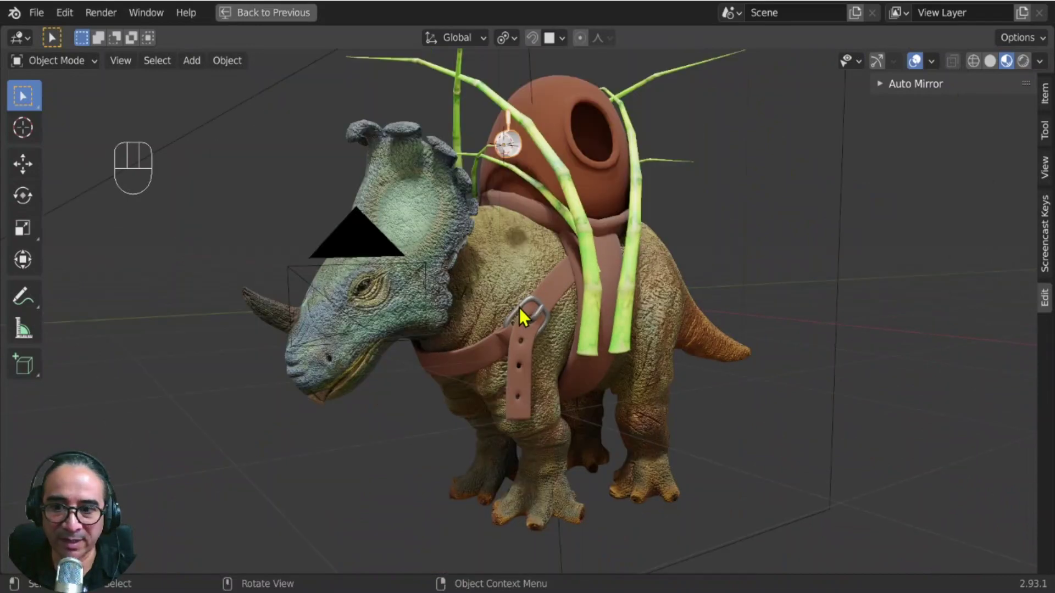
{"action": "key", "text": "shift"}
{"action": "left_click", "coordinate": [519, 315], "text": "shift"}
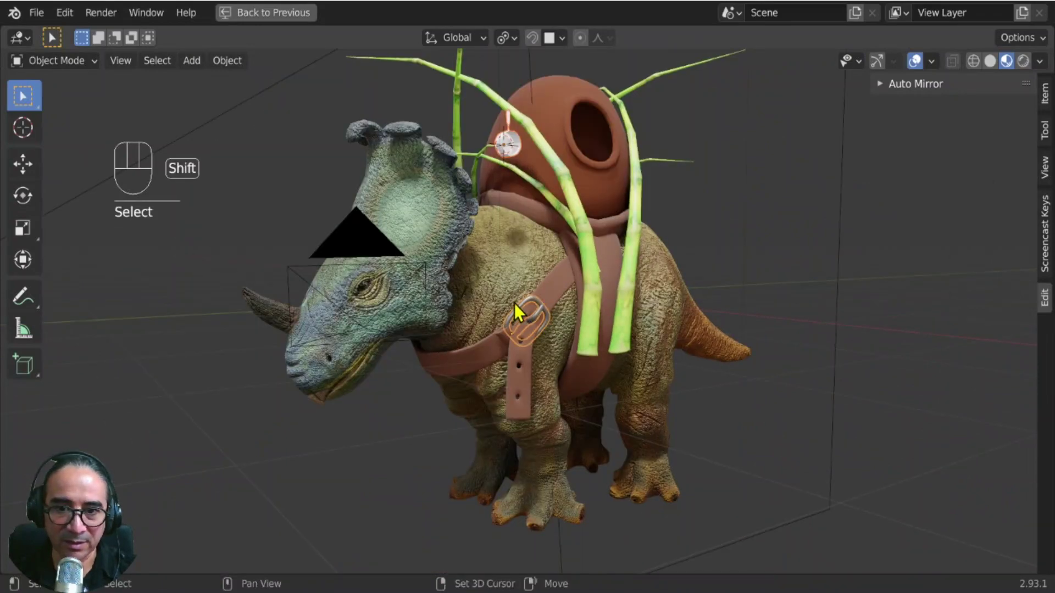
{"action": "scroll", "coordinate": [542, 338], "scroll_direction": "up", "scroll_amount": 5}
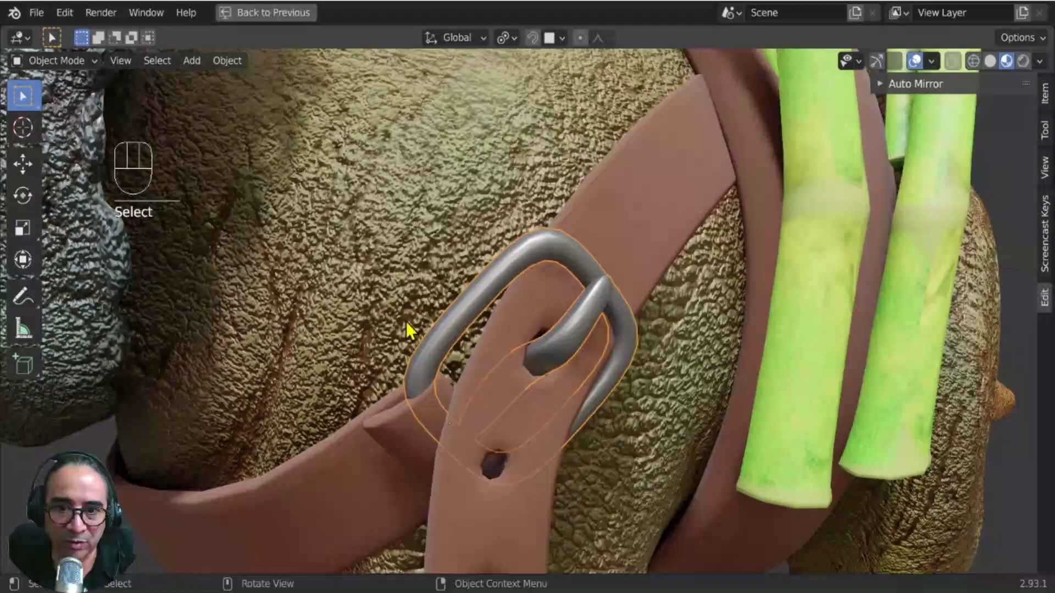
{"action": "scroll", "coordinate": [407, 330], "scroll_direction": "down", "scroll_amount": 2}
{"action": "middle_click_drag", "start_coordinate": [491, 405], "coordinate": [415, 383]}
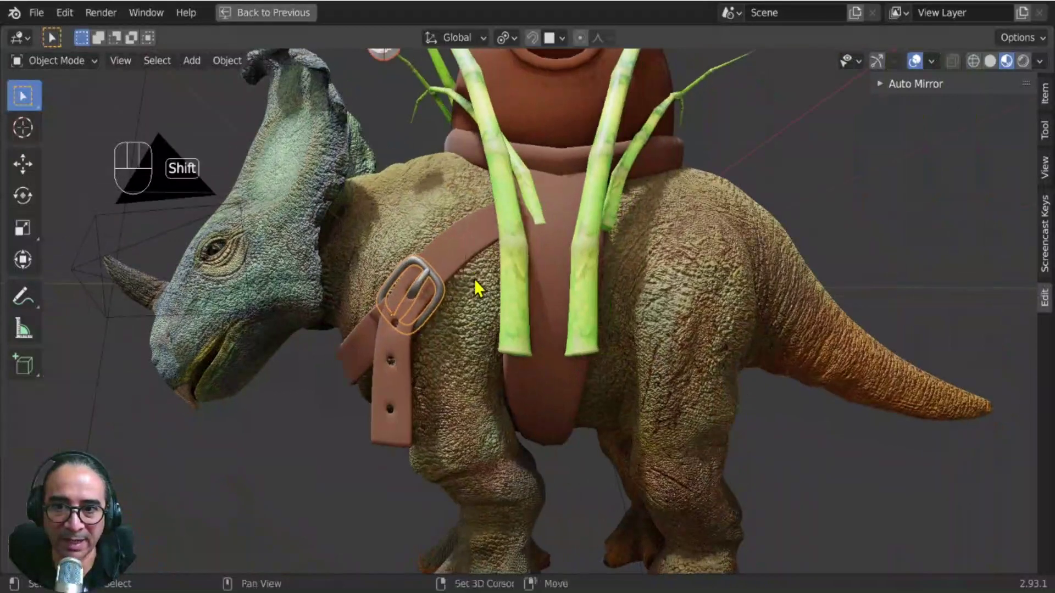
{"action": "middle_click_drag", "start_coordinate": [474, 279], "coordinate": [495, 342], "text": "shift"}
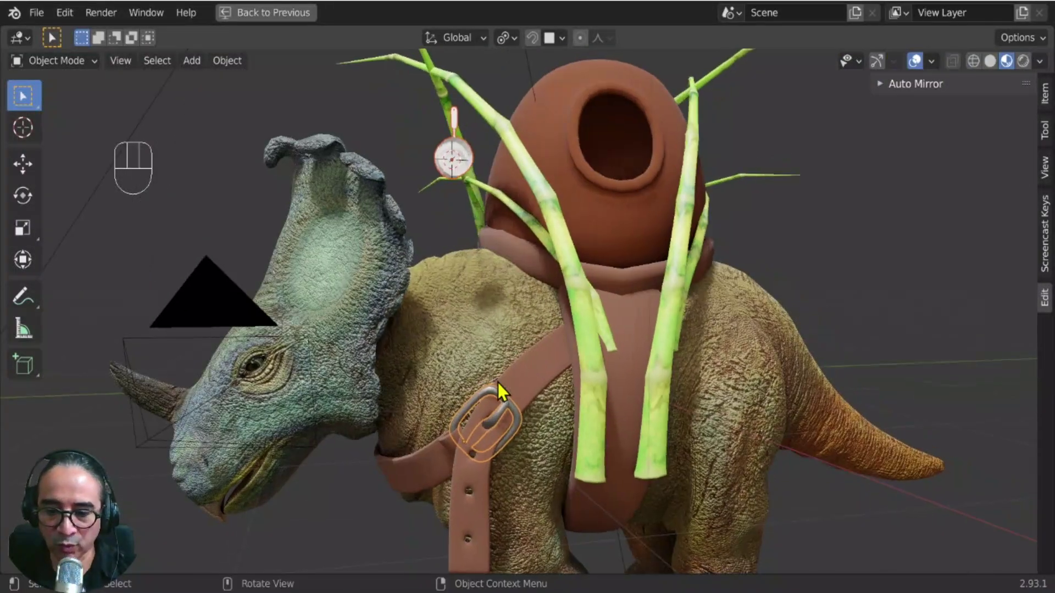
{"action": "key", "text": "ctrl"}
{"action": "key", "text": "ctrl+l"}
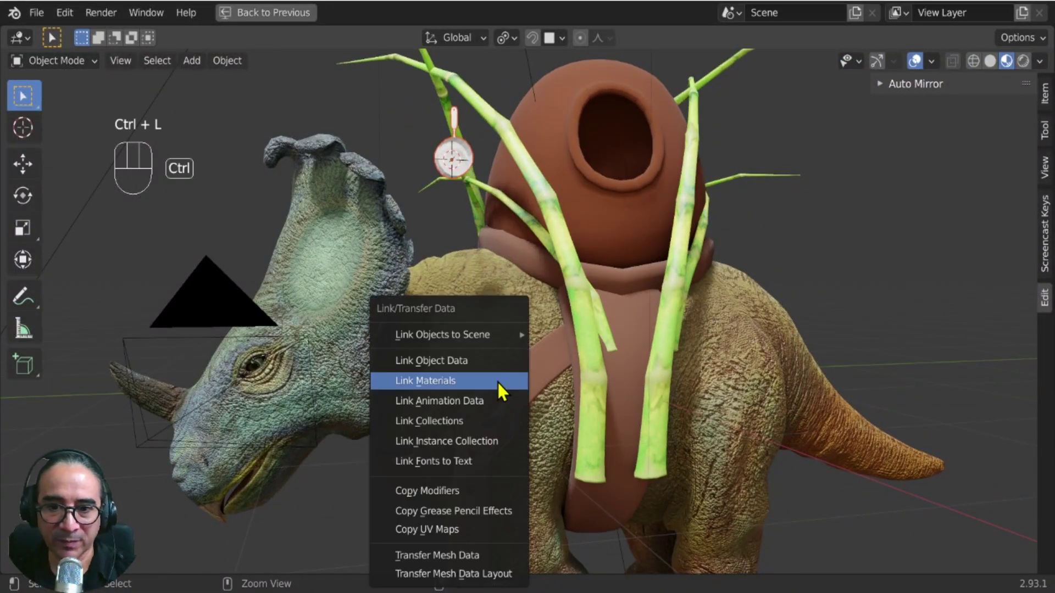
{"action": "left_click", "coordinate": [453, 385]}
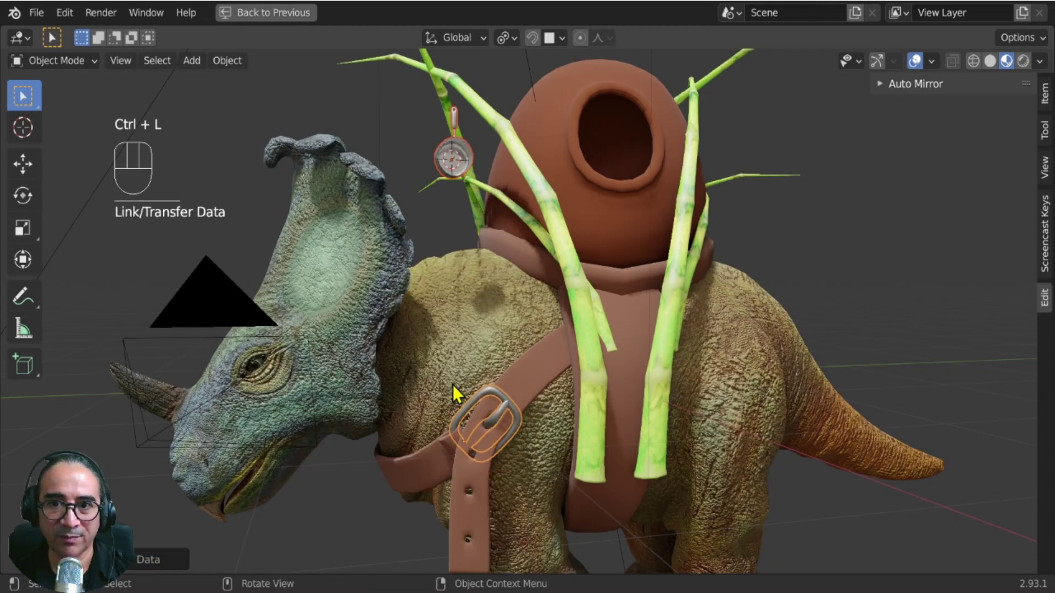
Enter Edit Mode on the frying pan and select the whole linked grip mesh.
{"action": "middle_click_drag", "start_coordinate": [457, 313], "coordinate": [414, 318]}
{"action": "scroll", "coordinate": [306, 368], "scroll_direction": "up", "scroll_amount": 2}
{"action": "middle_click_drag", "start_coordinate": [305, 368], "coordinate": [496, 434]}
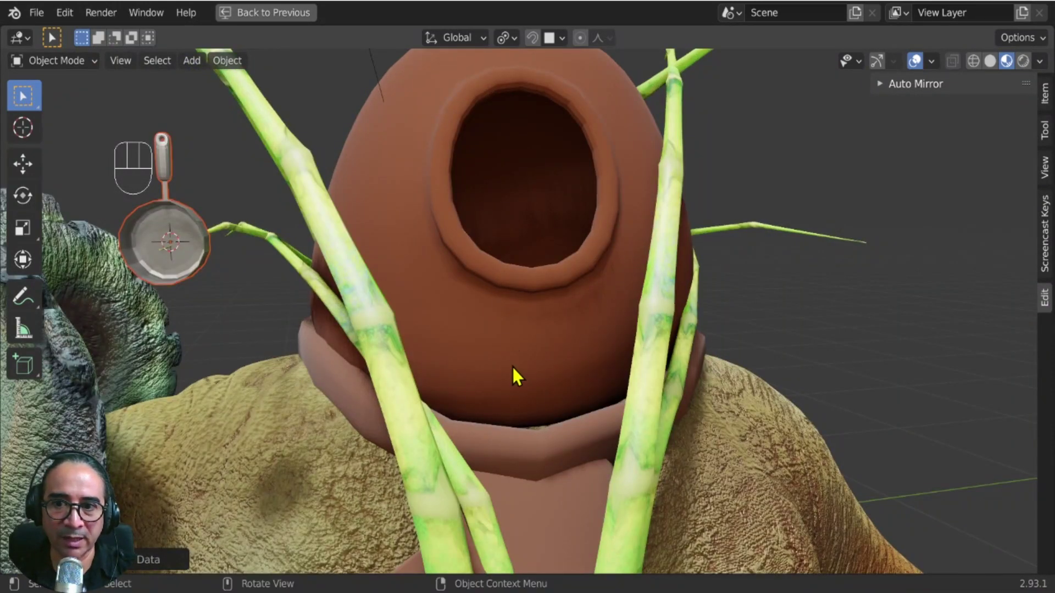
{"action": "mouse_move", "coordinate": [513, 367]}
{"action": "middle_mouse_down"}
{"action": "mouse_move", "coordinate": [520, 382]}
{"action": "mouse_move", "coordinate": [525, 374]}
{"action": "middle_mouse_up"}
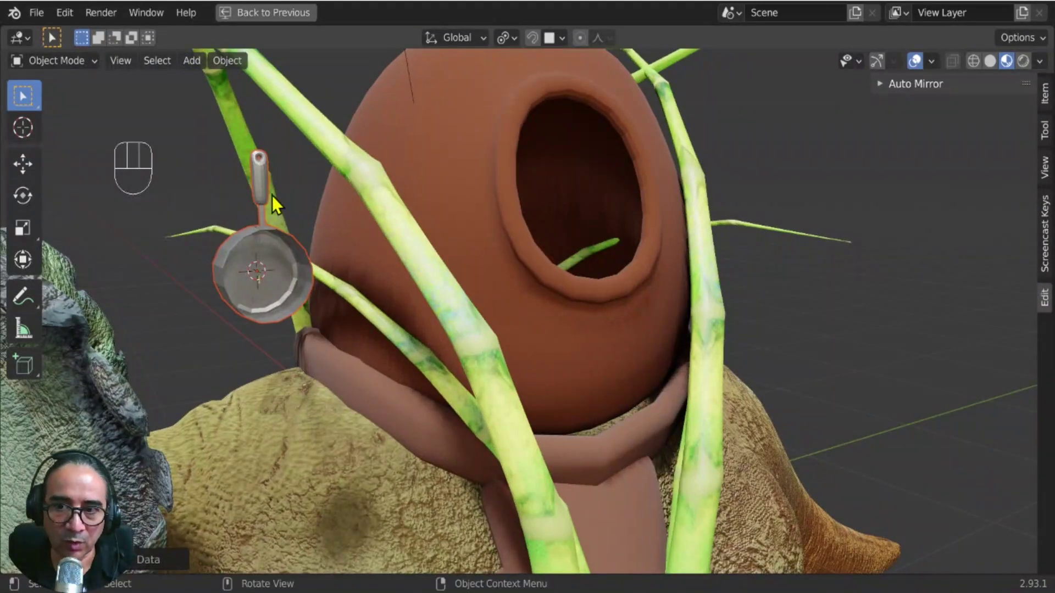
{"action": "key", "text": "Tab"}
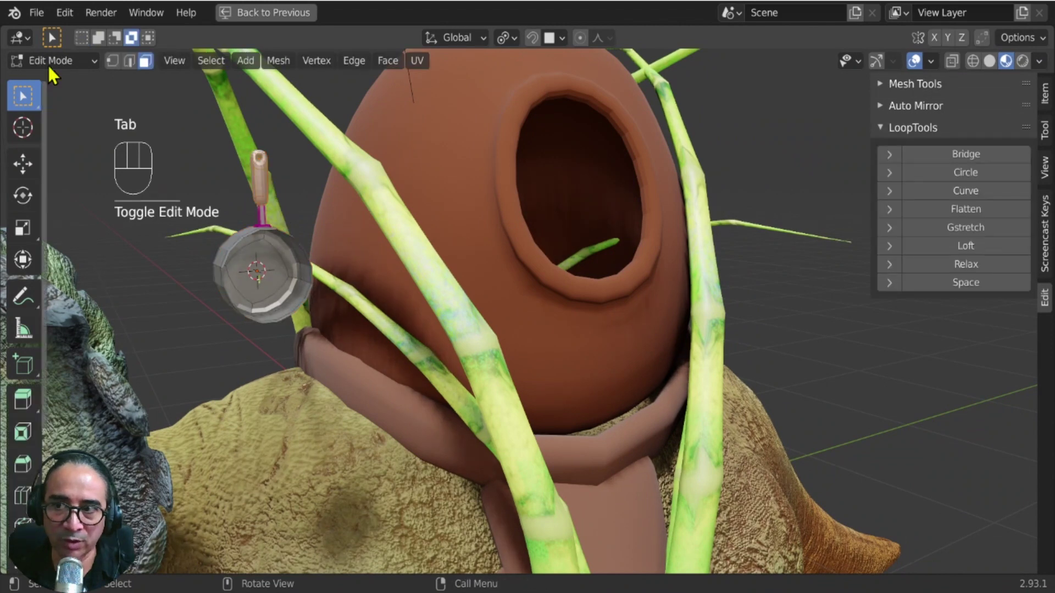
{"action": "left_click", "coordinate": [259, 183]}
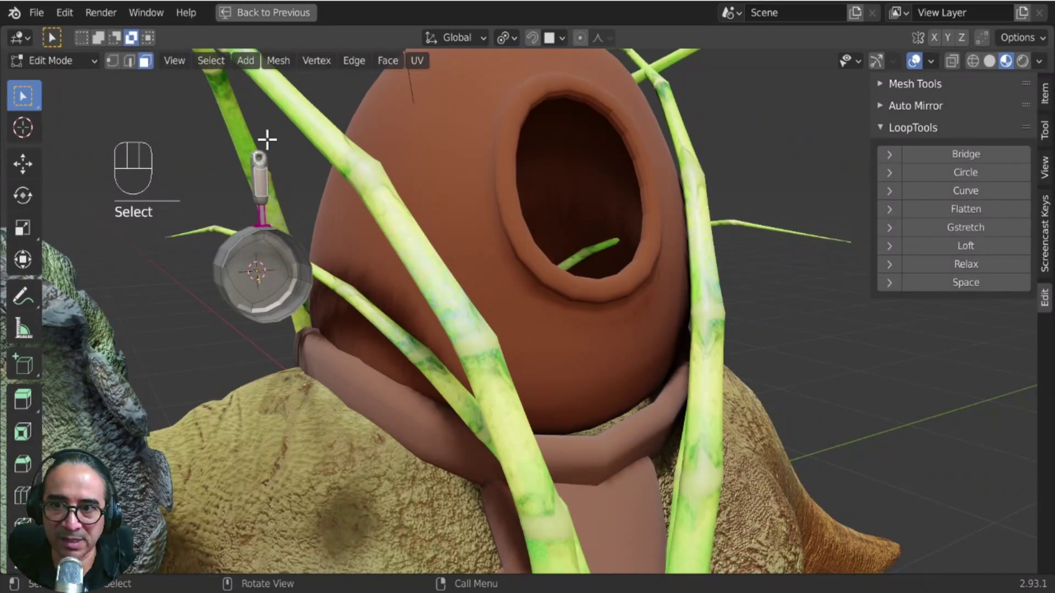
{"action": "key", "text": "l"}
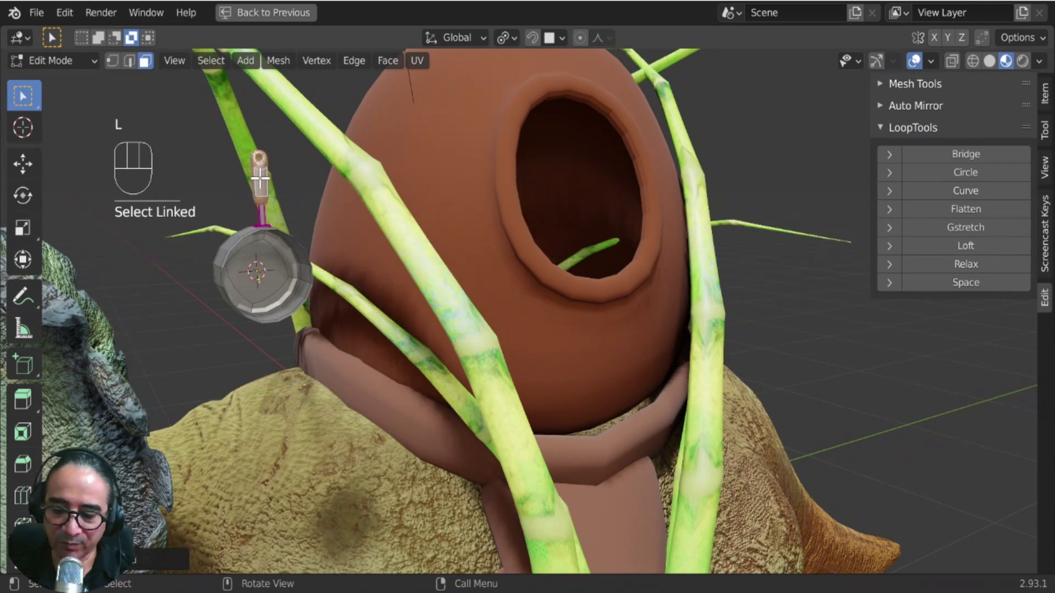
Restore the full editor layout and add a second material slot to the pan using the existing Material.002.
{"action": "key", "text": "ctrl"}
{"action": "key", "text": "ctrl+space"}
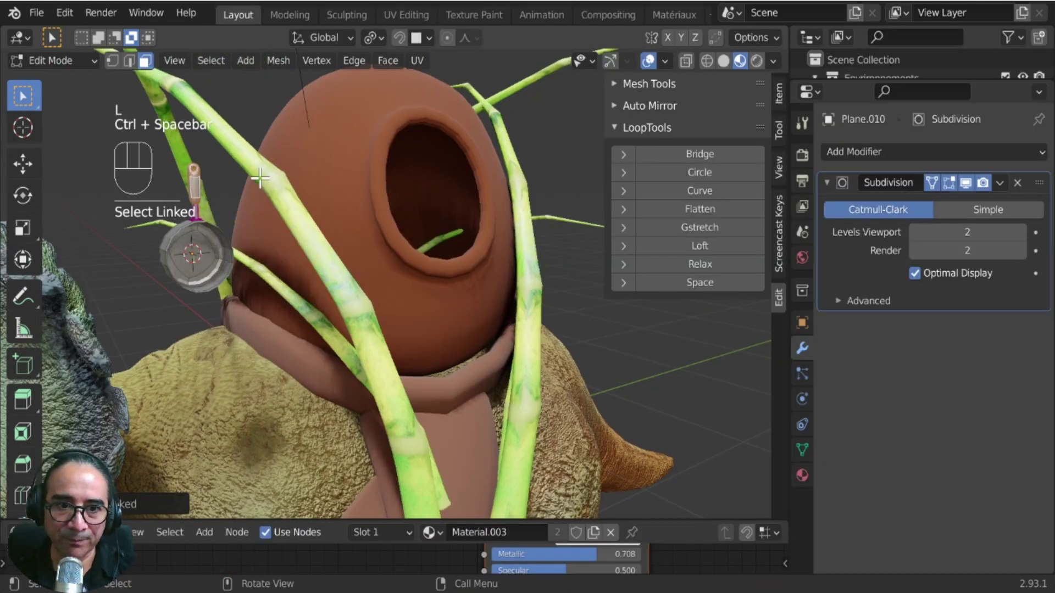
{"action": "left_click", "coordinate": [802, 476]}
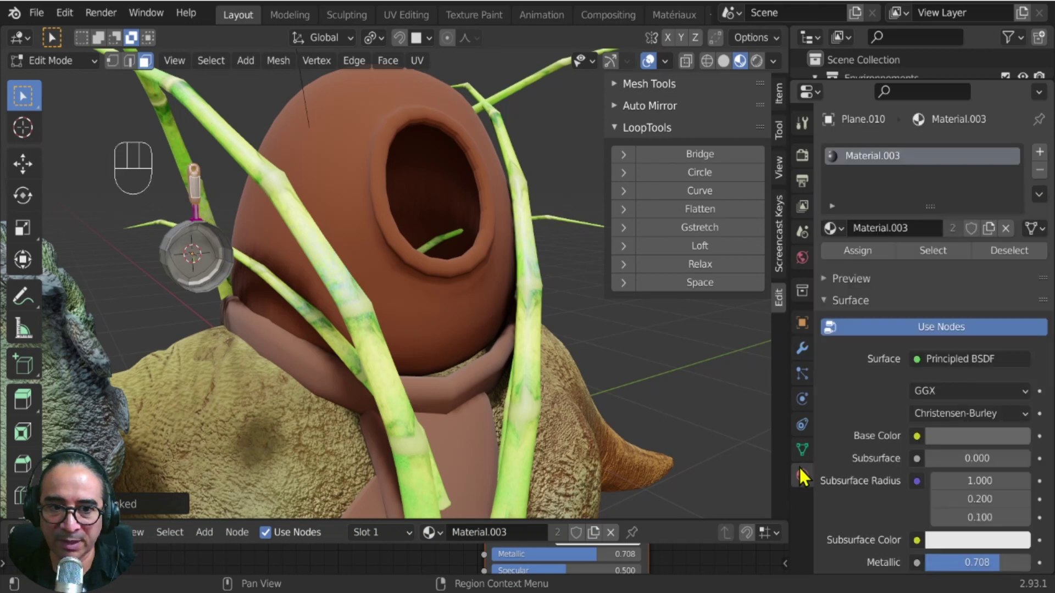
{"action": "left_click", "coordinate": [817, 297]}
{"action": "scroll", "coordinate": [822, 285], "scroll_direction": "down", "scroll_amount": 3}
{"action": "left_click", "coordinate": [825, 274]}
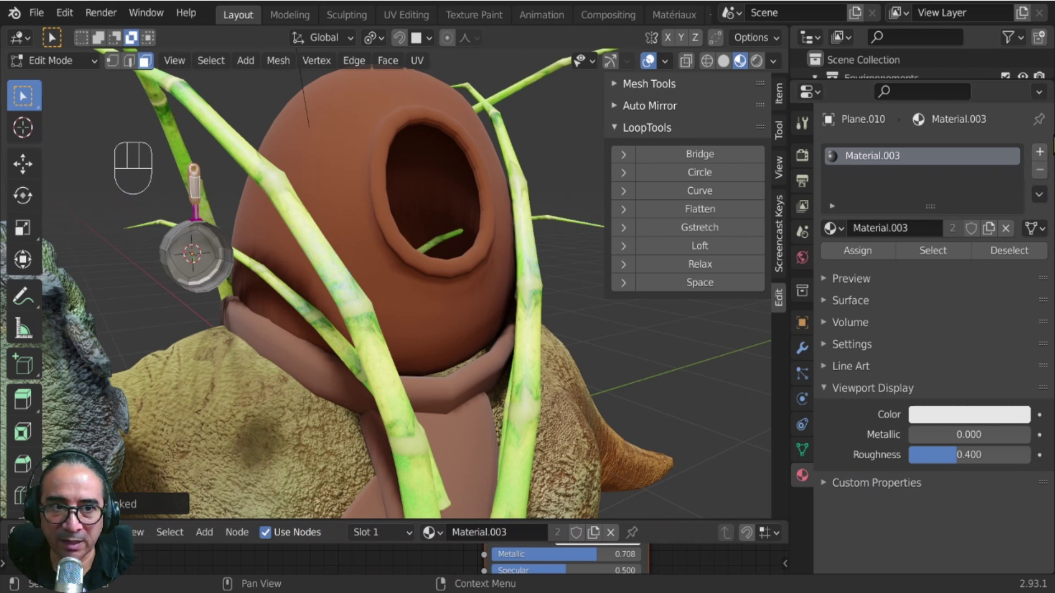
{"action": "left_click", "coordinate": [1039, 154]}
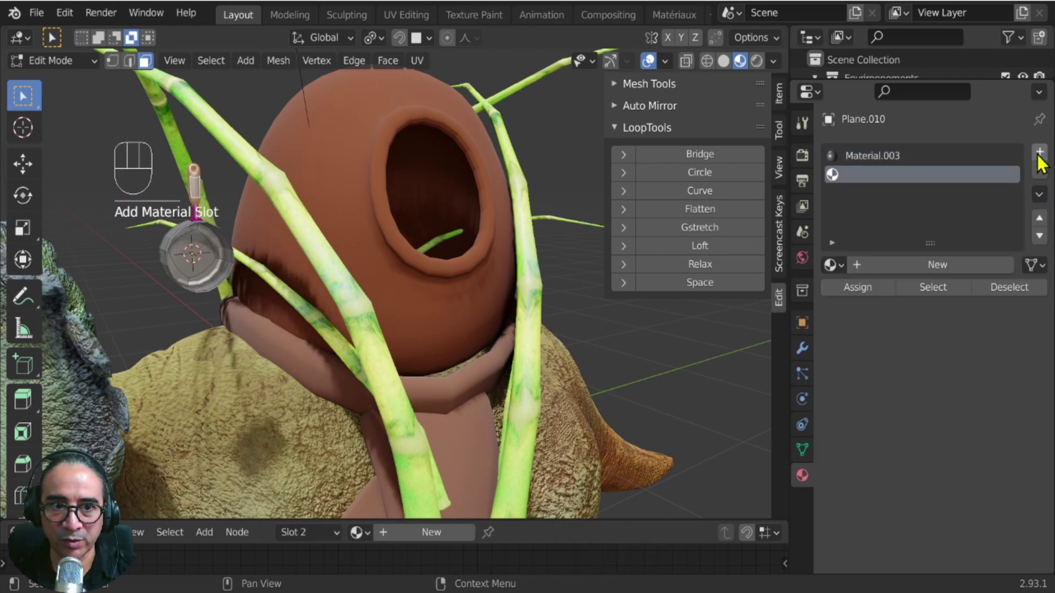
{"action": "left_click", "coordinate": [835, 266]}
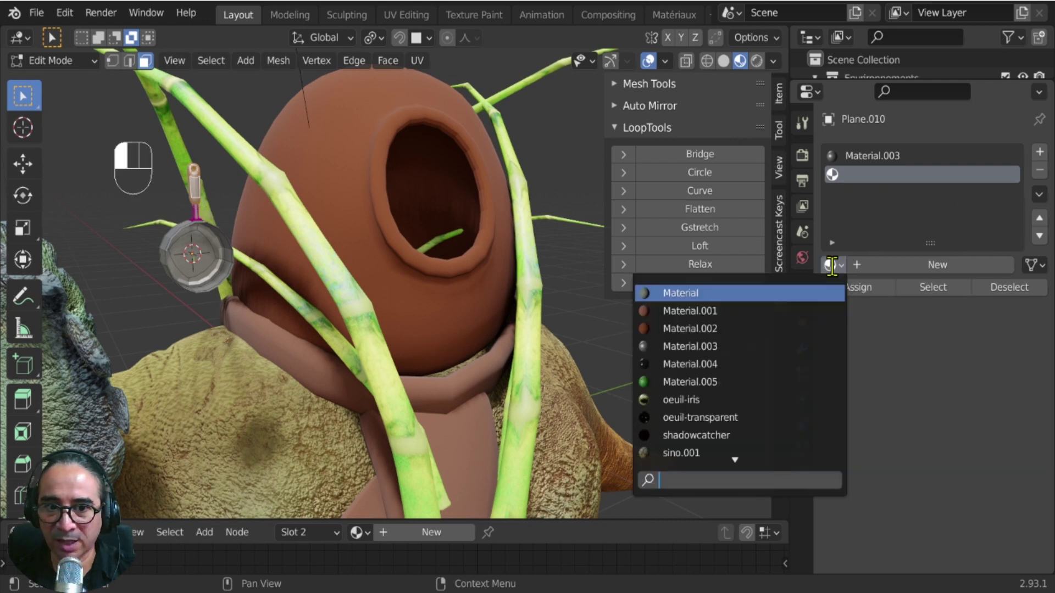
{"action": "left_click", "coordinate": [703, 328]}
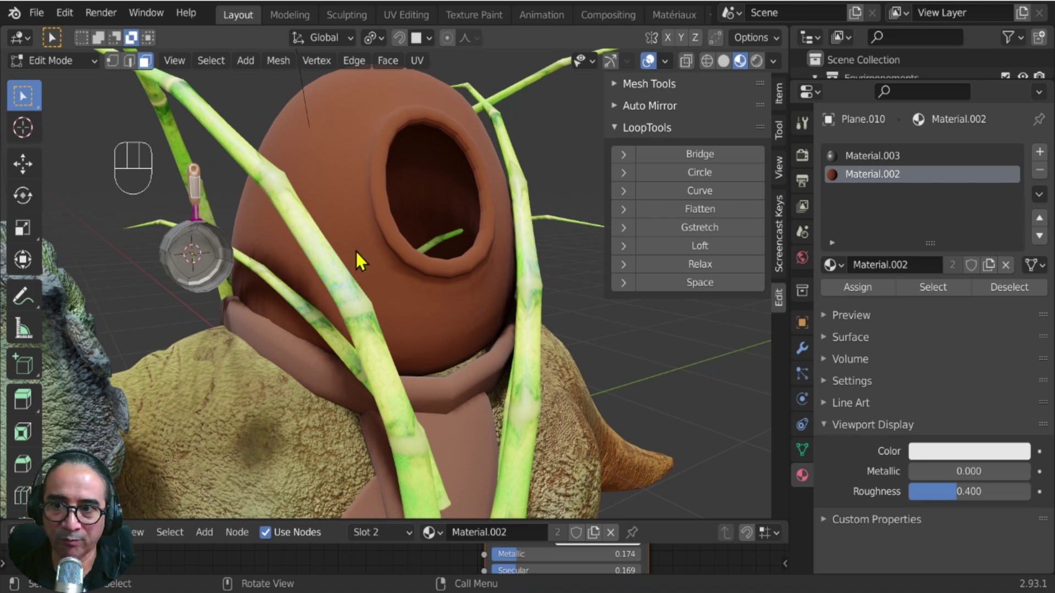
Assign Material.002 to the selected grip faces and return to Object Mode.
{"action": "key", "text": "Tab"}
{"action": "middle_click_drag", "start_coordinate": [224, 294], "coordinate": [608, 266]}
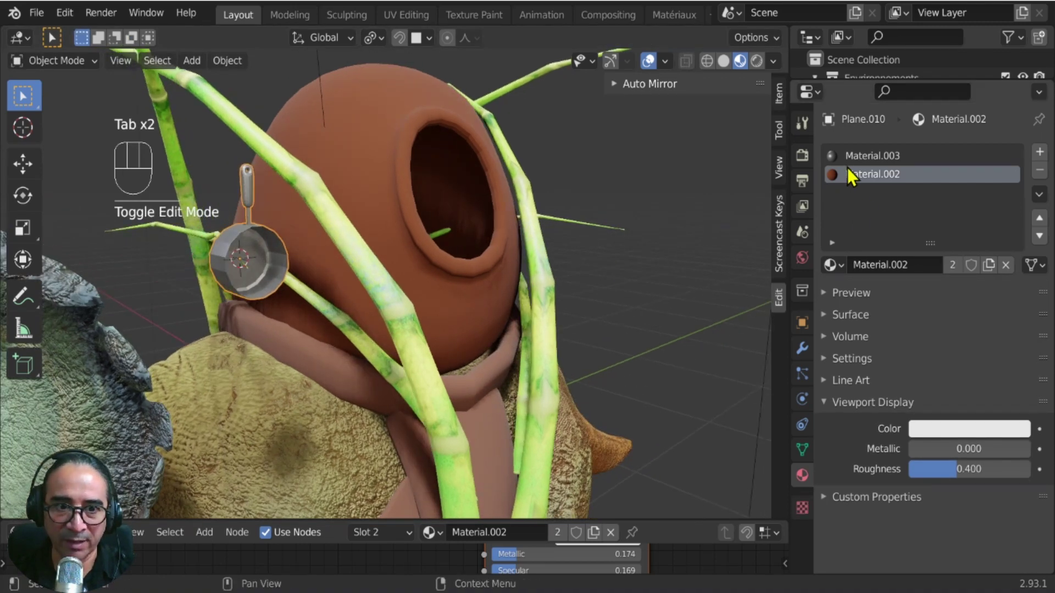
{"action": "key", "text": "Tab"}
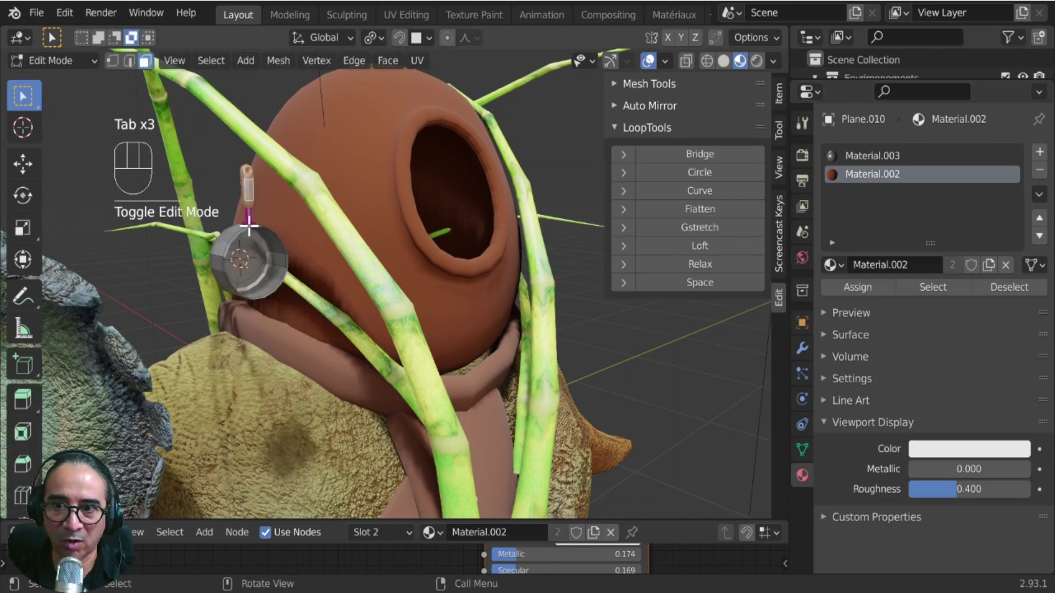
{"action": "scroll", "coordinate": [236, 184], "scroll_direction": "up", "scroll_amount": 3}
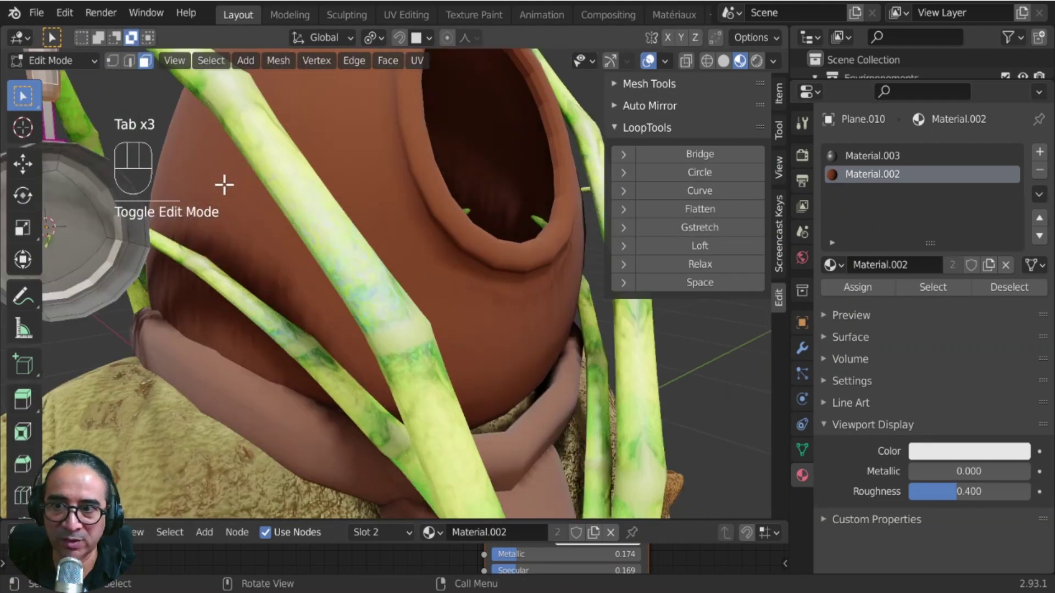
{"action": "key", "text": "KP_Decimal"}
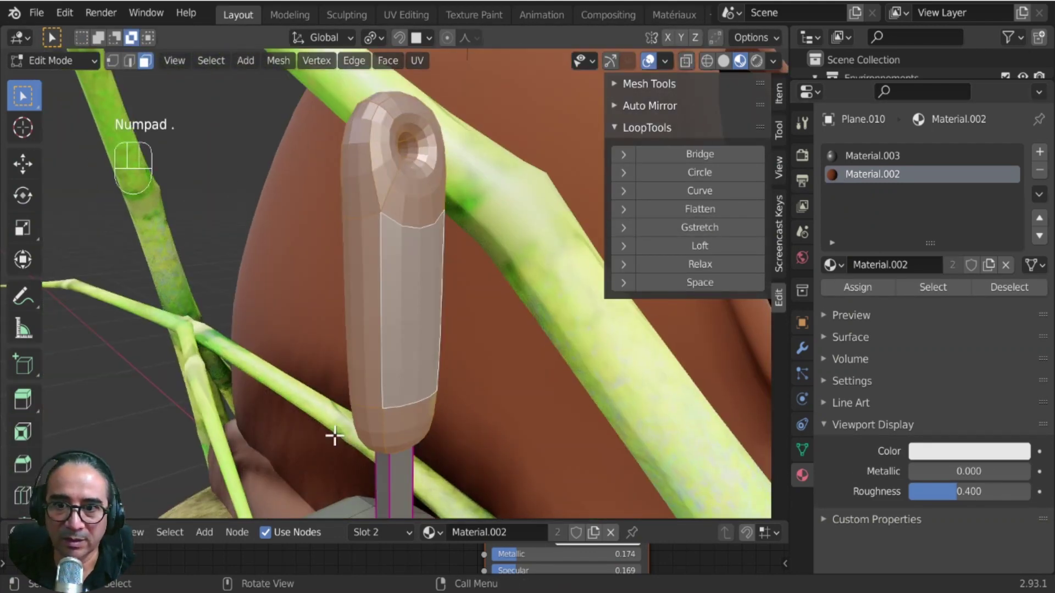
{"action": "left_click", "coordinate": [855, 287]}
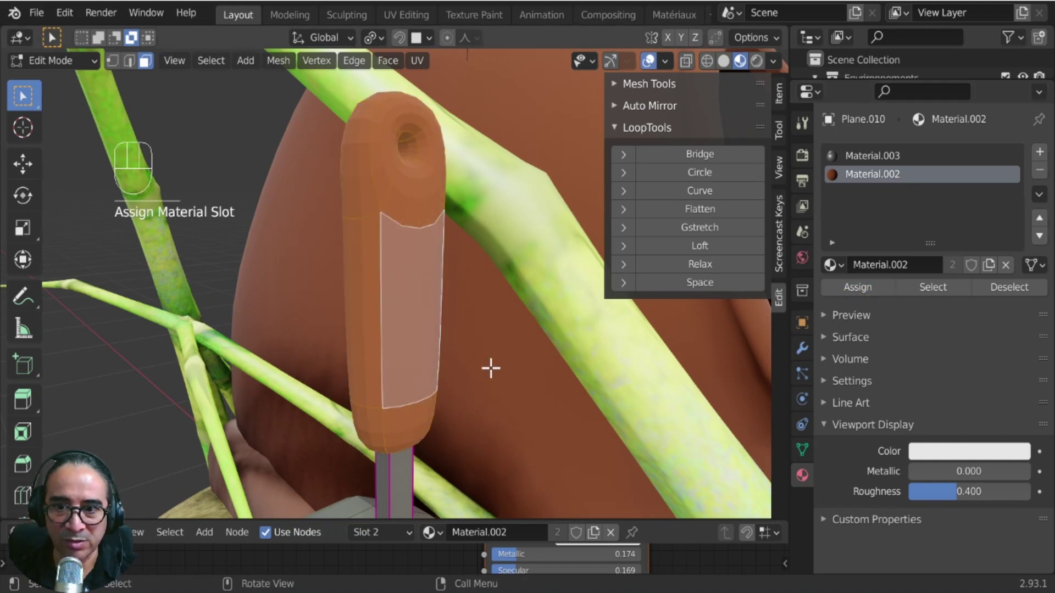
{"action": "middle_click_drag", "start_coordinate": [491, 368], "coordinate": [394, 274]}
{"action": "key", "text": "Tab"}
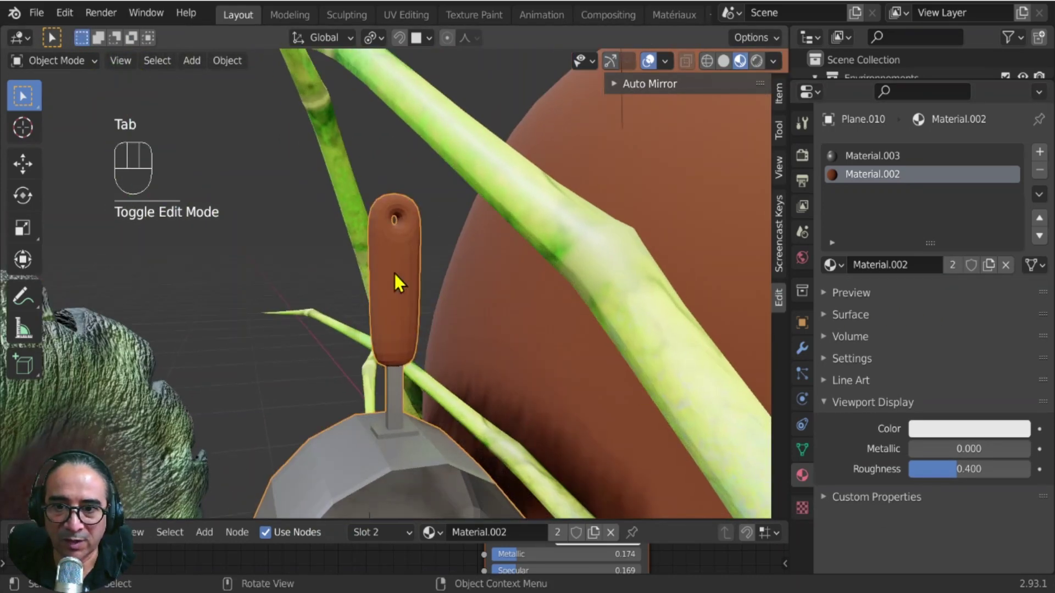
Shade the frying pan smooth and lower it along global Z to bring its hanging hole to the thin bamboo branch's height.
{"action": "right_click", "coordinate": [404, 237]}
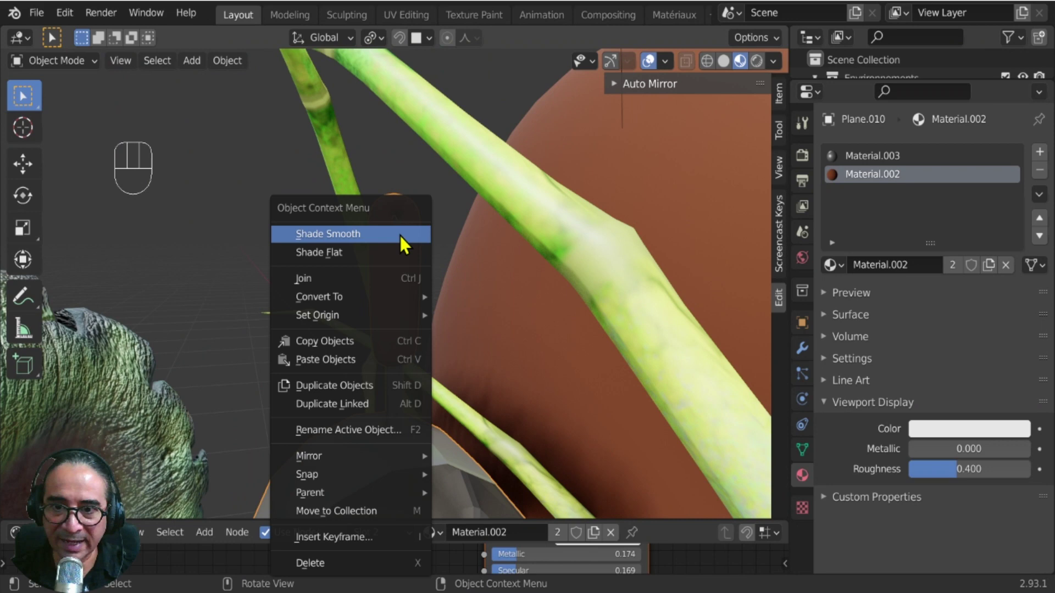
{"action": "left_click", "coordinate": [363, 235]}
{"action": "middle_click_drag", "start_coordinate": [490, 363], "coordinate": [406, 367]}
{"action": "key", "text": "g"}
{"action": "key", "text": "z"}
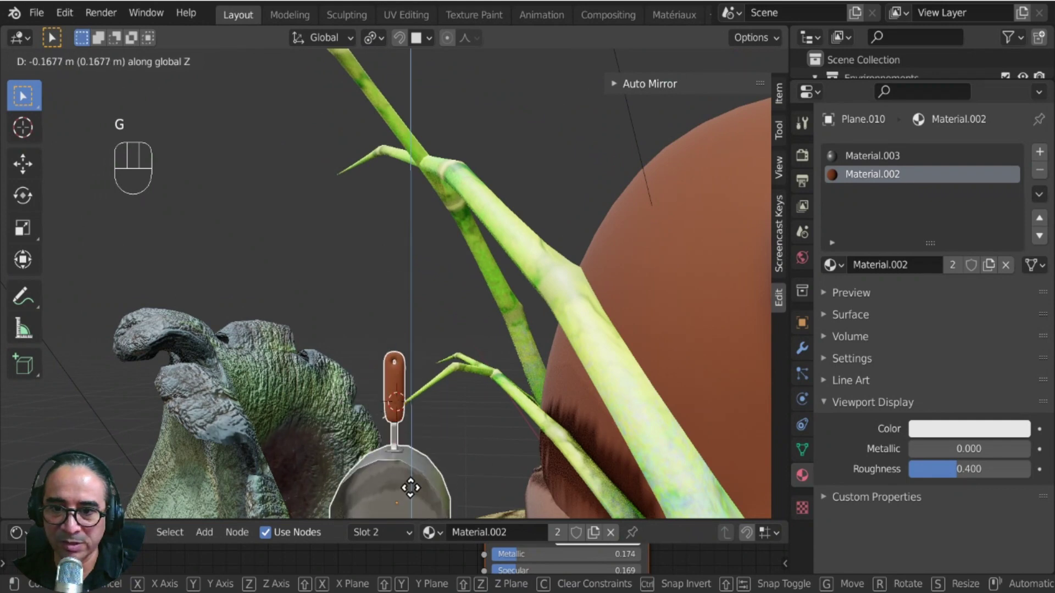
{"action": "left_click", "coordinate": [418, 74]}
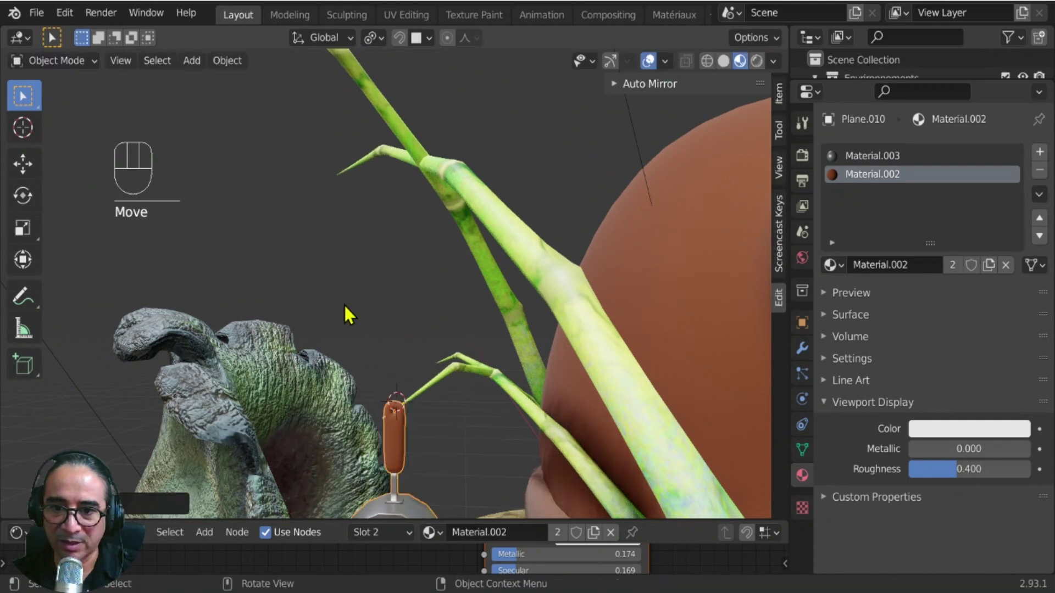
{"action": "middle_click_drag", "start_coordinate": [344, 303], "coordinate": [448, 314]}
{"action": "key", "text": "g"}
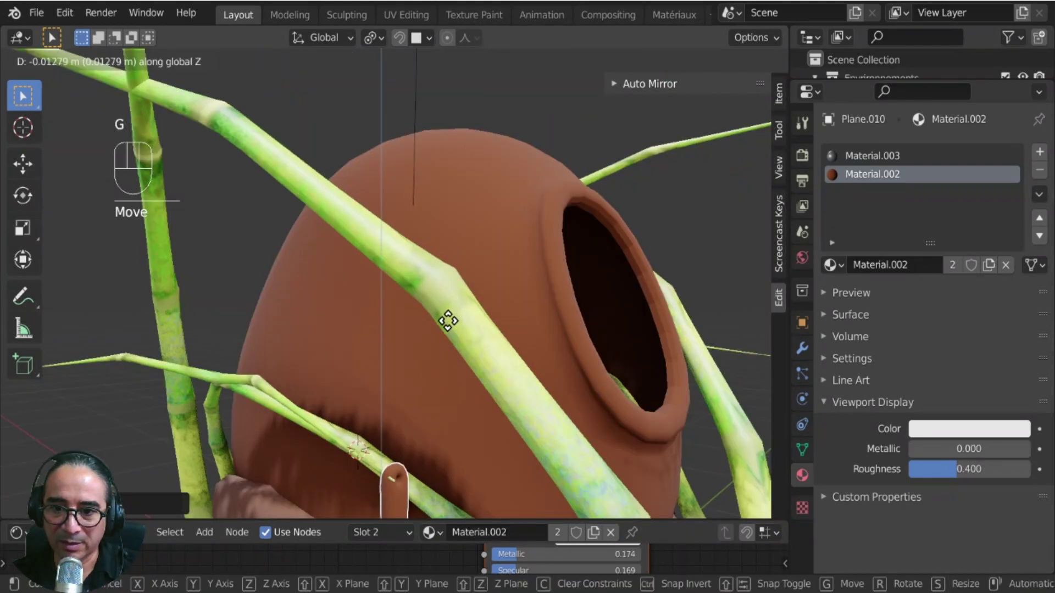
{"action": "left_click", "coordinate": [427, 340]}
Move and rotate the frying pan in top view so the thin branch runs straight through its grip hole.
{"action": "key", "text": "KP_7"}
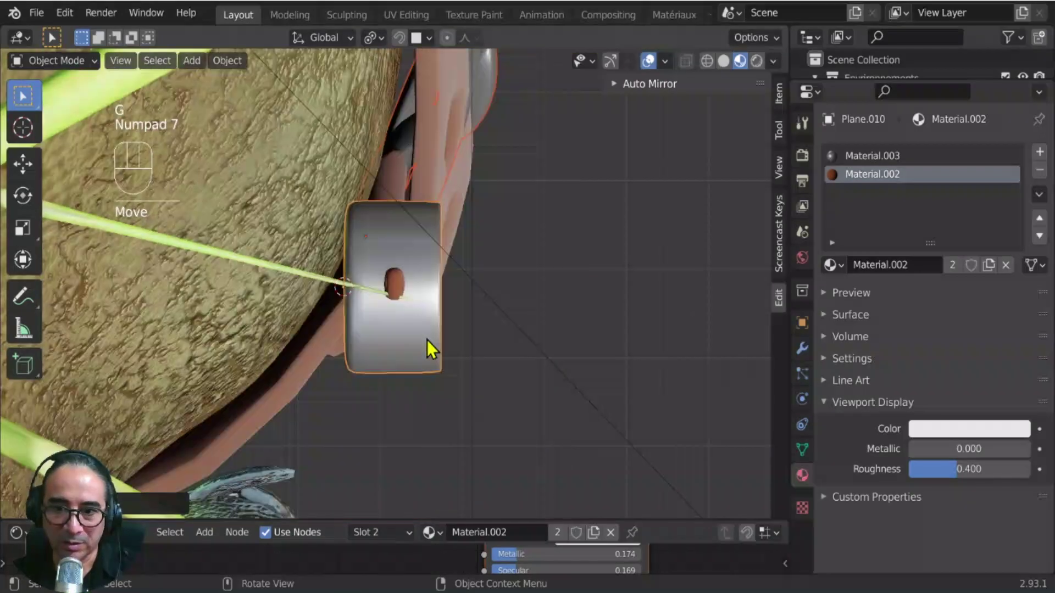
{"action": "key", "text": "g"}
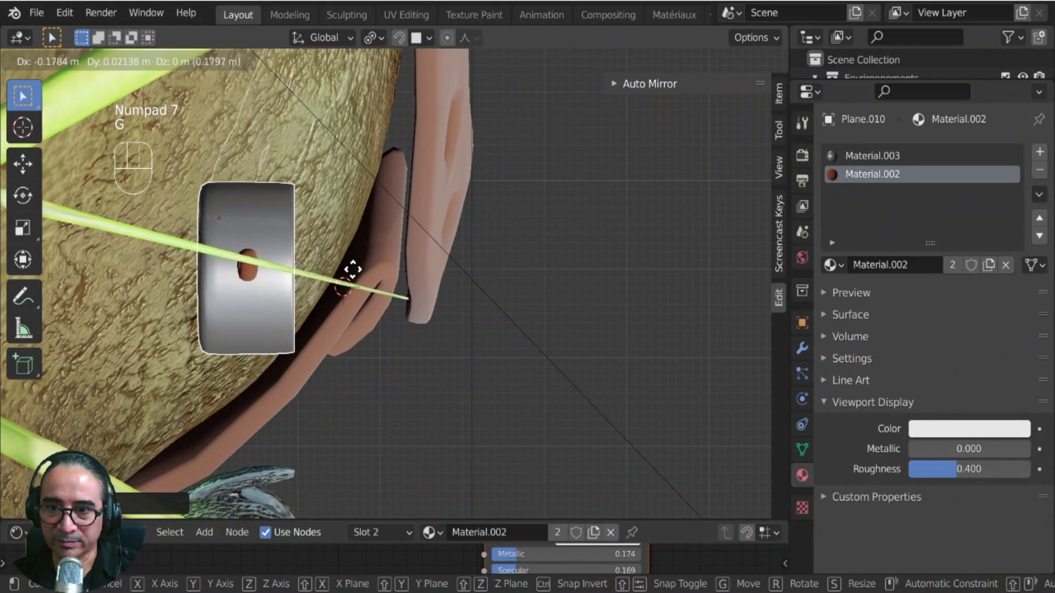
{"action": "left_click", "coordinate": [349, 271]}
{"action": "key", "text": "r"}
{"action": "left_click", "coordinate": [391, 275]}
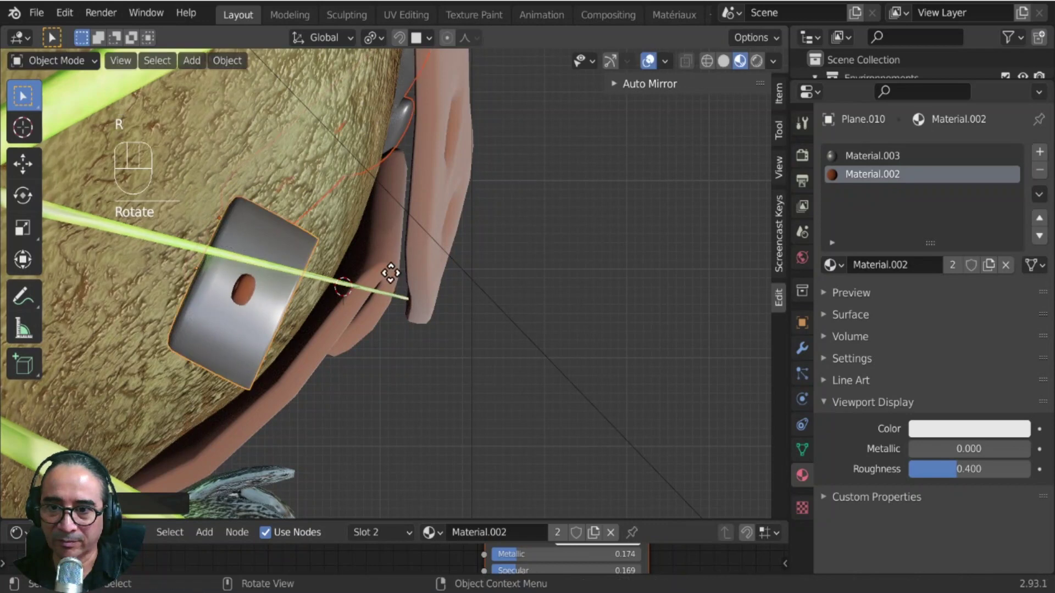
{"action": "key", "text": "g"}
{"action": "left_click", "coordinate": [387, 253]}
{"action": "key", "text": "r"}
{"action": "left_click", "coordinate": [290, 341]}
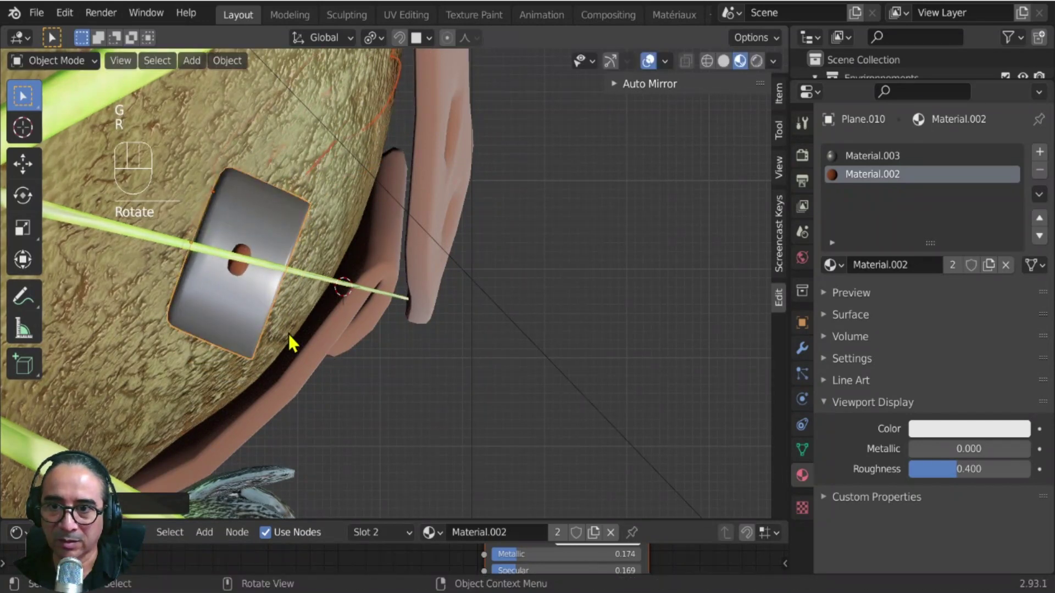
Reposition the frying pan in the right side view to bring its grip hole to the thin bamboo branch.
{"action": "middle_click_drag", "start_coordinate": [290, 342], "coordinate": [320, 361]}
{"action": "key", "text": "KP_3"}
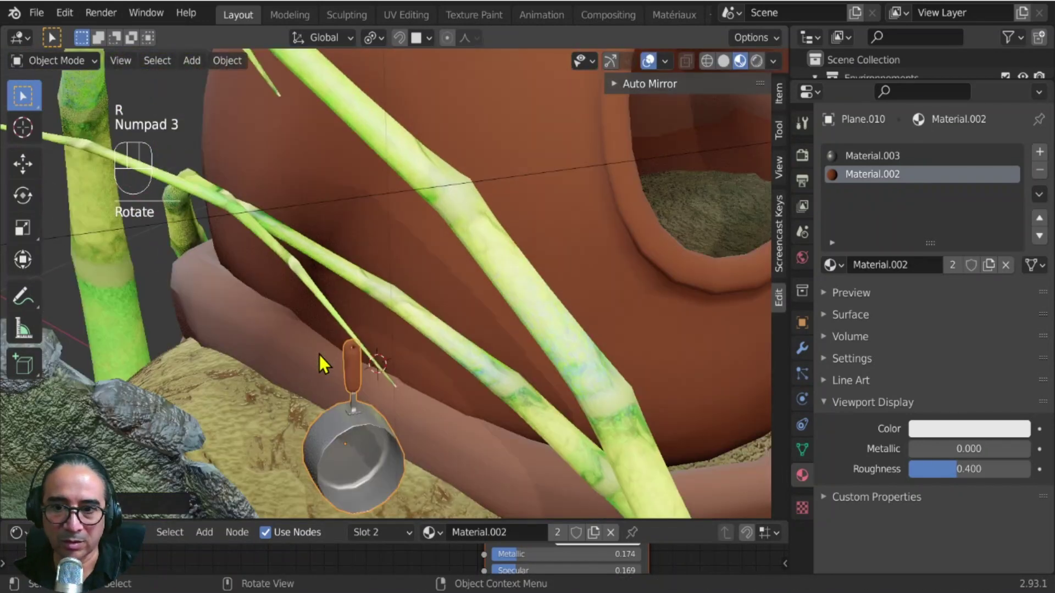
{"action": "scroll", "coordinate": [320, 363], "scroll_direction": "down", "scroll_amount": 8}
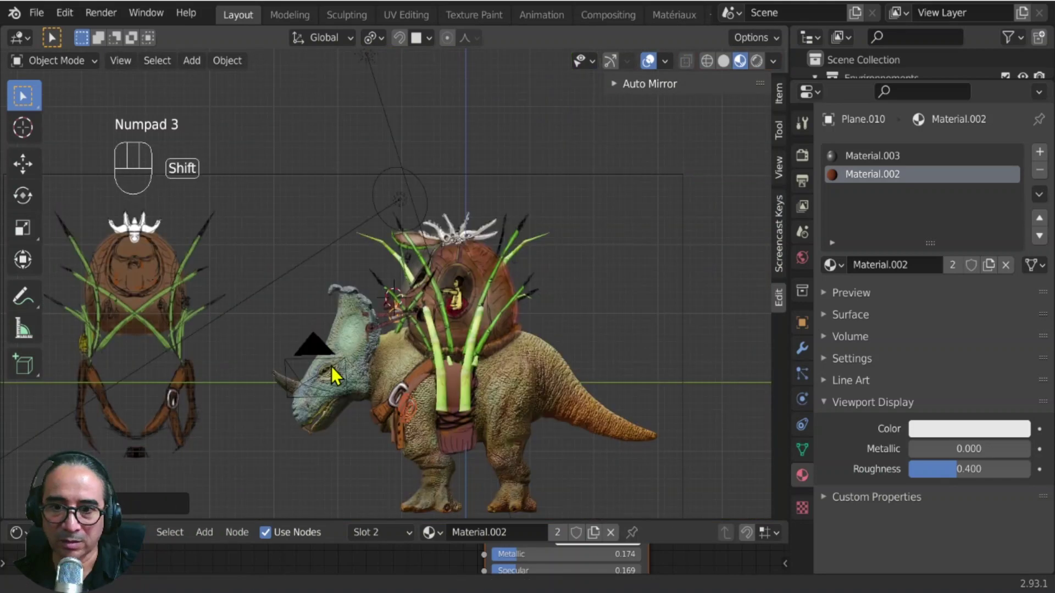
{"action": "scroll", "coordinate": [333, 375], "scroll_direction": "up", "scroll_amount": 8}
{"action": "middle_click_drag", "start_coordinate": [275, 210], "coordinate": [384, 310], "text": "shift"}
{"action": "key", "text": "g"}
{"action": "left_click", "coordinate": [407, 283]}
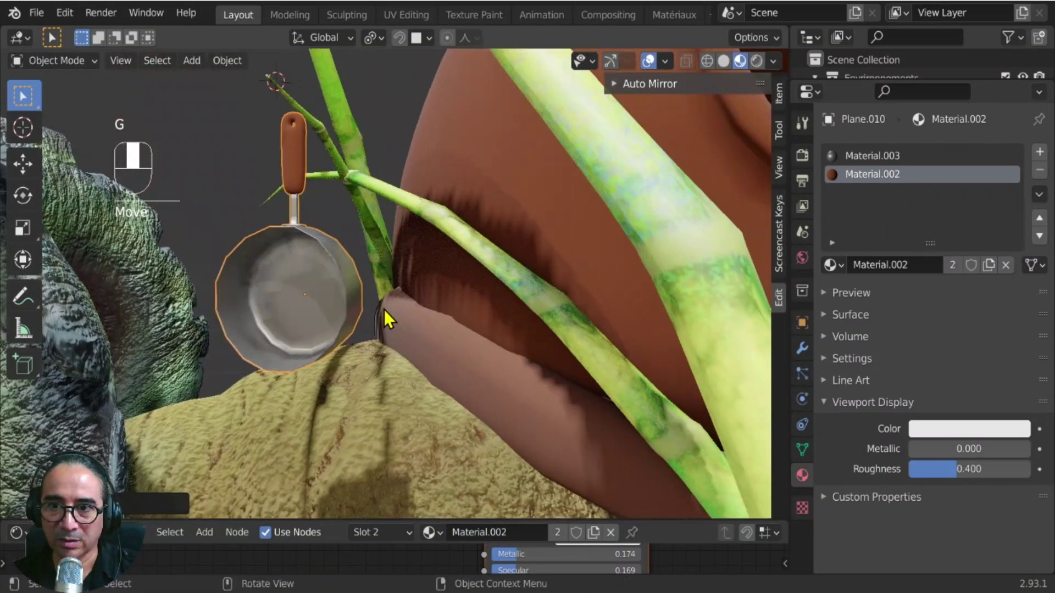
Raise the frying pan about 0.027 m along global Z so its grip hole meets the thin bamboo branch.
{"action": "key", "text": "g"}
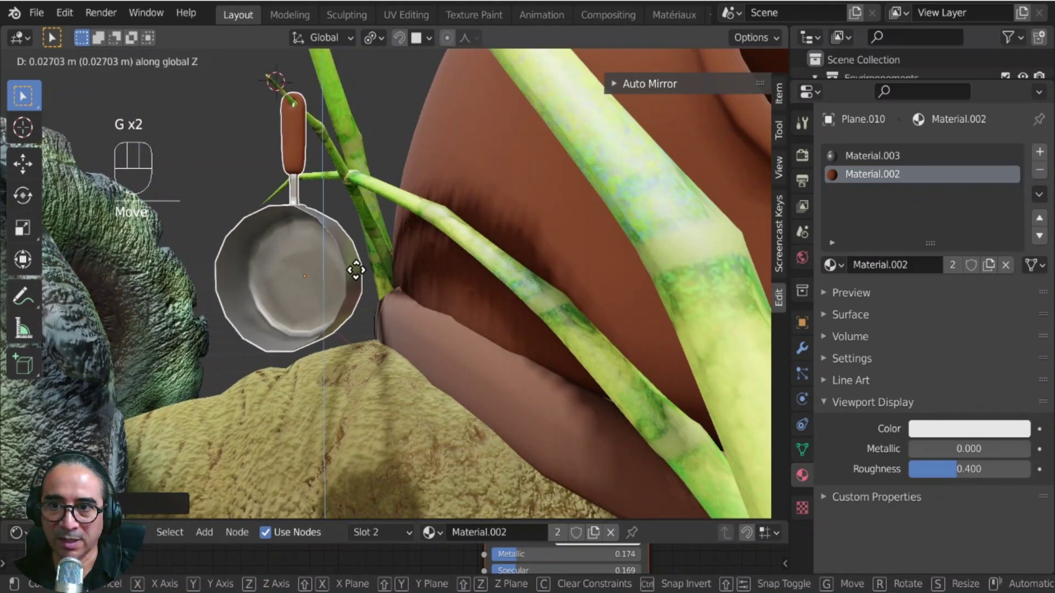
{"action": "left_click", "coordinate": [356, 272]}
{"action": "scroll", "coordinate": [363, 330], "scroll_direction": "down", "scroll_amount": 5}
{"action": "middle_click_drag", "start_coordinate": [367, 373], "coordinate": [401, 374]}
{"action": "scroll", "coordinate": [401, 375], "scroll_direction": "down", "scroll_amount": 5}
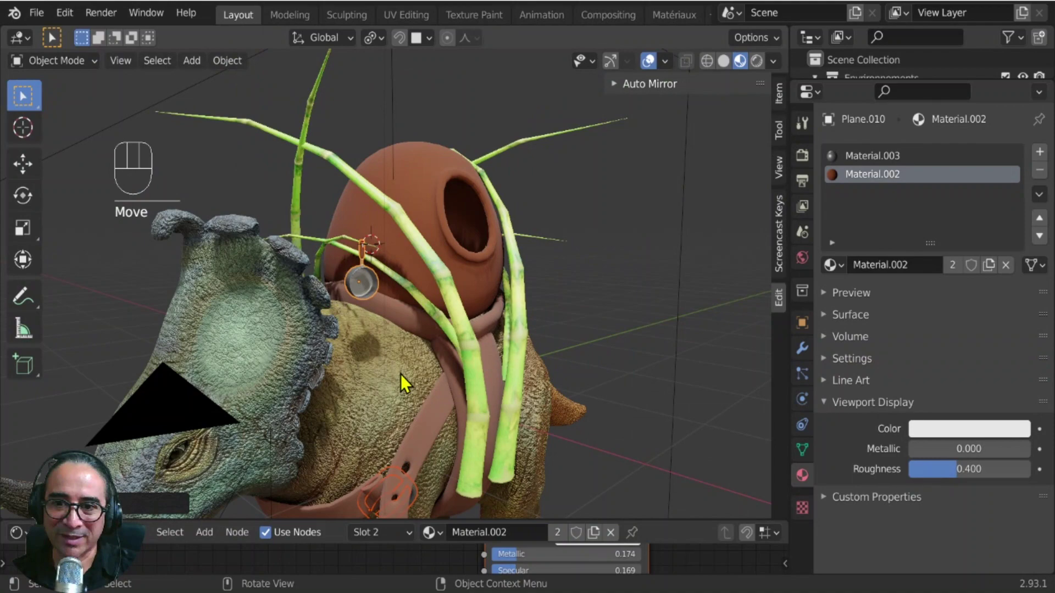
Compare the frying pan with the hanging utensils in the reference sketch from the right side view.
{"action": "left_click", "coordinate": [327, 361]}
{"action": "middle_click_drag", "start_coordinate": [327, 361], "coordinate": [273, 377]}
{"action": "scroll", "coordinate": [391, 263], "scroll_direction": "up", "scroll_amount": 5}
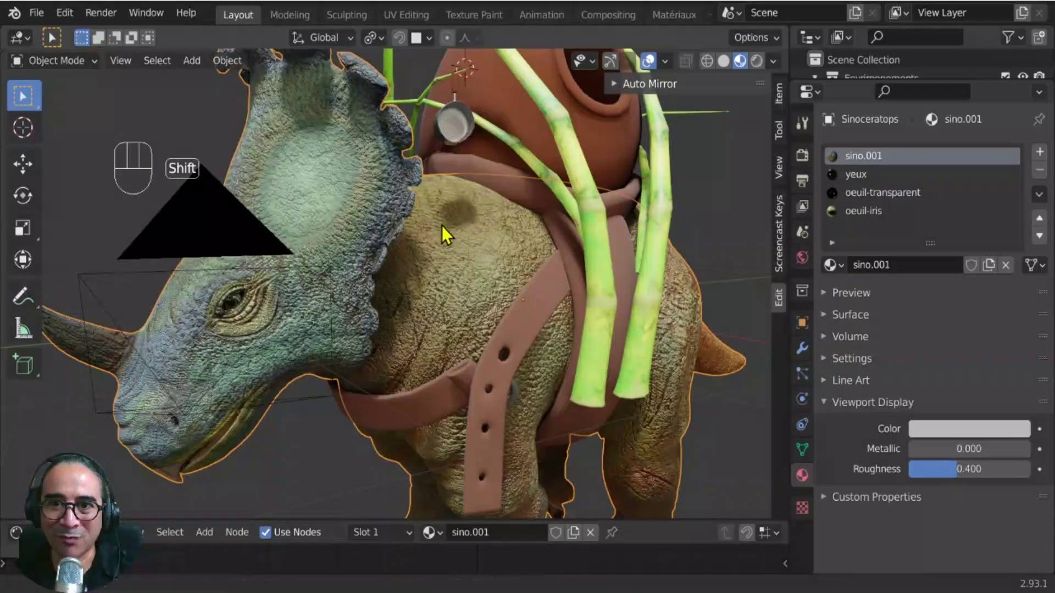
{"action": "mouse_move", "coordinate": [448, 235]}
{"action": "middle_mouse_down", "text": "shift"}
{"action": "mouse_move", "coordinate": [417, 348]}
{"action": "mouse_move", "coordinate": [381, 423]}
{"action": "middle_mouse_up", "text": "shift"}
{"action": "key", "text": "KP_3"}
{"action": "scroll", "coordinate": [423, 326], "scroll_direction": "up", "scroll_amount": 4}
{"action": "scroll", "coordinate": [330, 312], "scroll_direction": "up", "scroll_amount": 3}
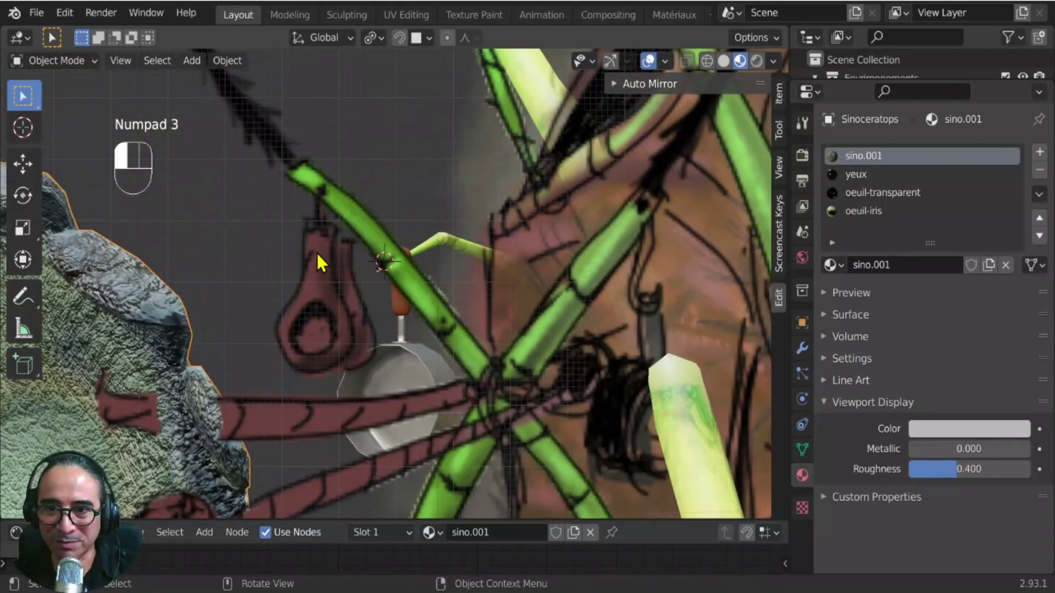
{"action": "left_click", "coordinate": [312, 294]}
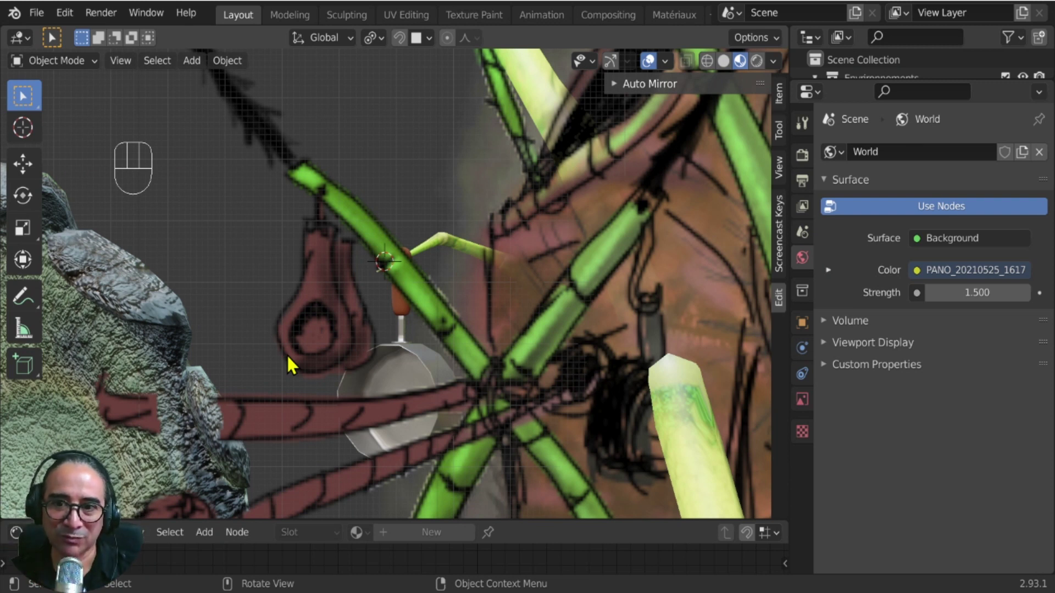
Inspect the hung frying pan up close and the bamboo branches around the clay cabin toward the dinosaur's tail.
{"action": "left_click", "coordinate": [414, 349]}
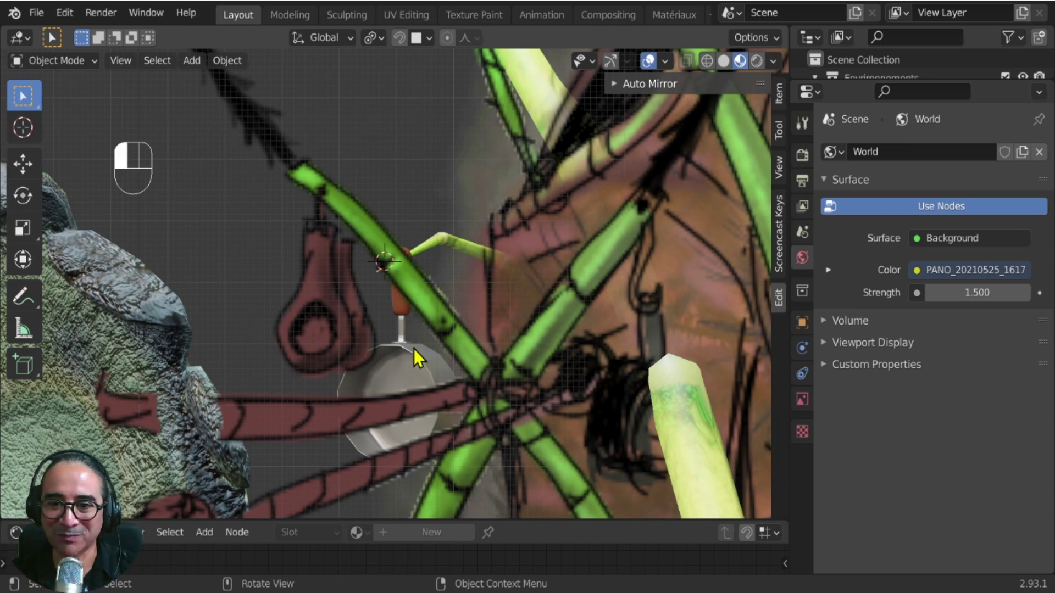
{"action": "scroll", "coordinate": [393, 434], "scroll_direction": "up", "scroll_amount": 6}
{"action": "scroll", "coordinate": [418, 407], "scroll_direction": "down", "scroll_amount": 5}
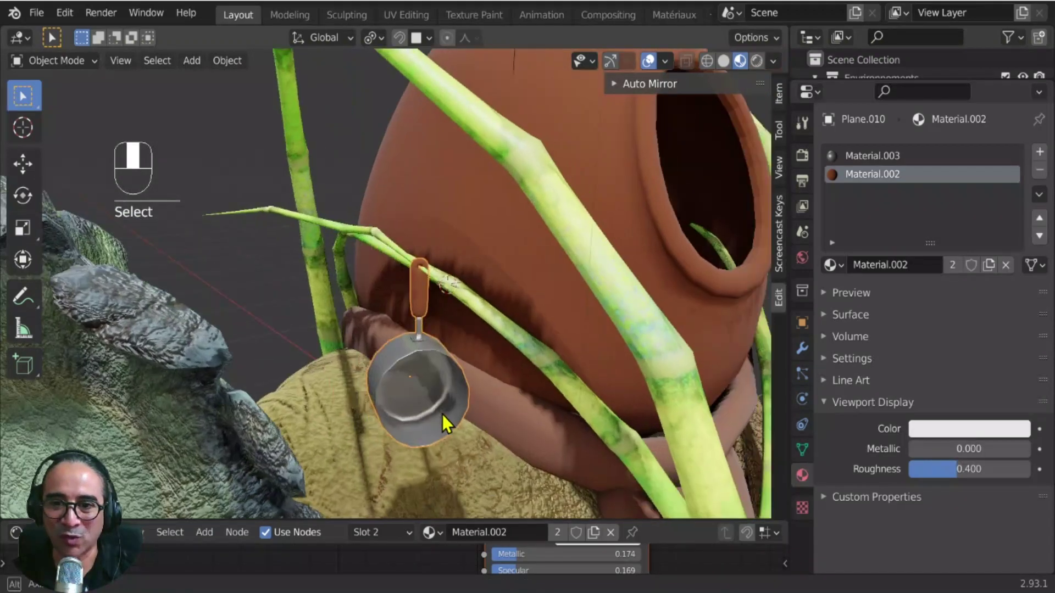
{"action": "middle_click_drag", "start_coordinate": [478, 321], "coordinate": [453, 383]}
{"action": "scroll", "coordinate": [679, 384], "scroll_direction": "down", "scroll_amount": 2}
{"action": "middle_click_drag", "start_coordinate": [682, 384], "coordinate": [439, 331], "text": "shift"}
{"action": "scroll", "coordinate": [482, 272], "scroll_direction": "up", "scroll_amount": 3}
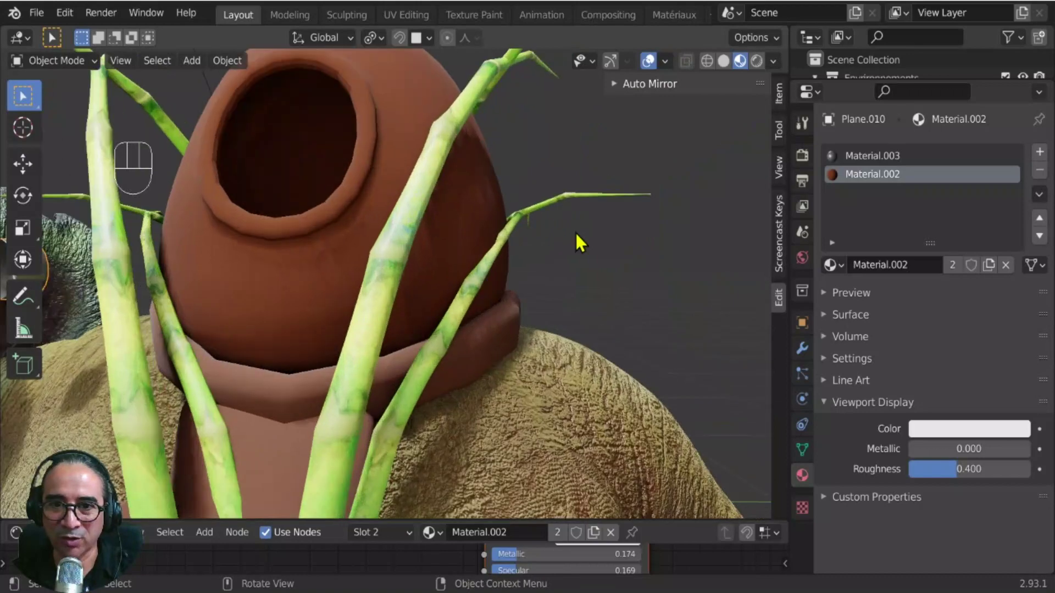
{"action": "scroll", "coordinate": [593, 271], "scroll_direction": "down", "scroll_amount": 3}
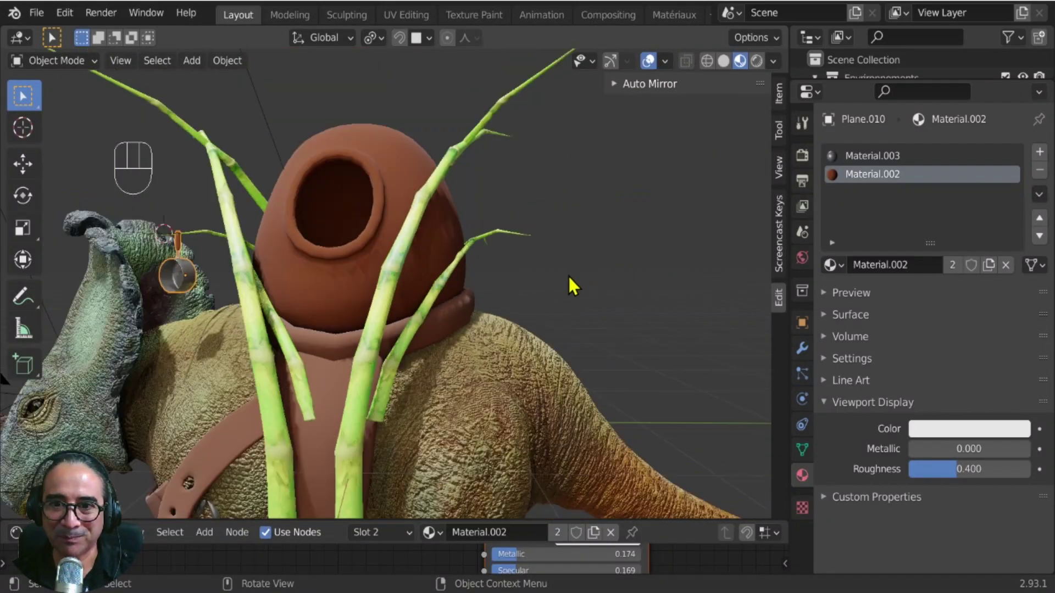
{"action": "scroll", "coordinate": [431, 353], "scroll_direction": "down", "scroll_amount": 3}
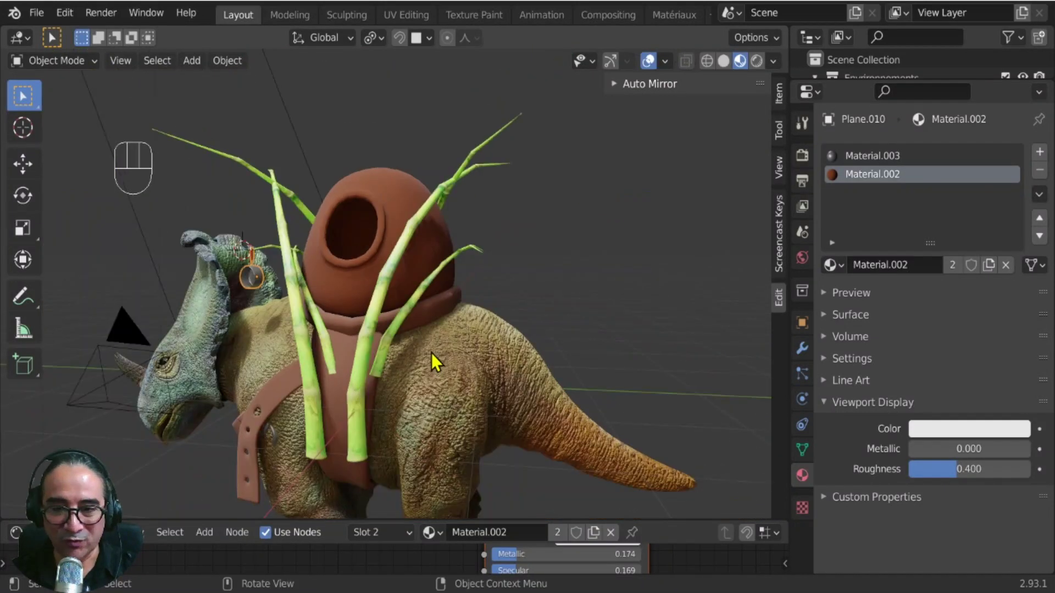
In right side view, place the 3D cursor just below the tail-side branch tip, enable snapping, and add a cube there.
{"action": "key", "text": "KP_3"}
{"action": "scroll", "coordinate": [433, 293], "scroll_direction": "up", "scroll_amount": 6}
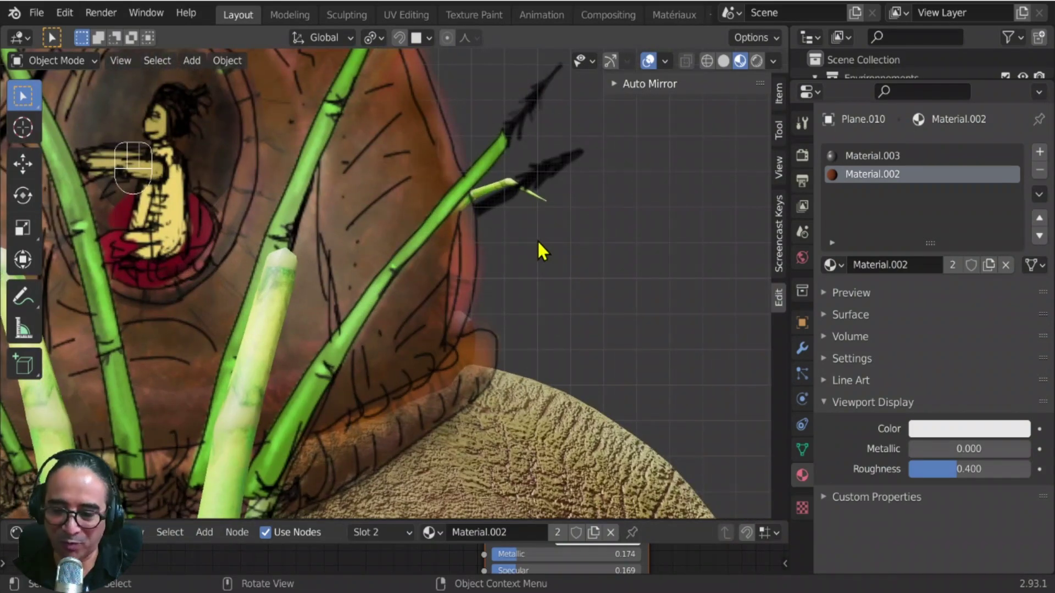
{"action": "right_click", "coordinate": [537, 240], "text": "shift"}
{"action": "key", "text": "shift+Tab"}
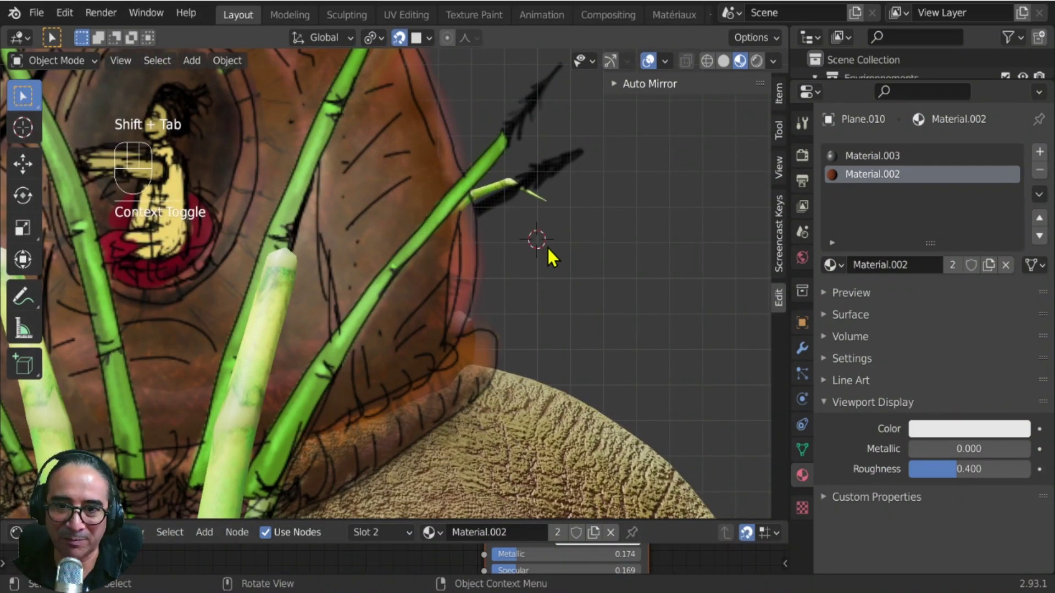
{"action": "key", "text": "Tab"}
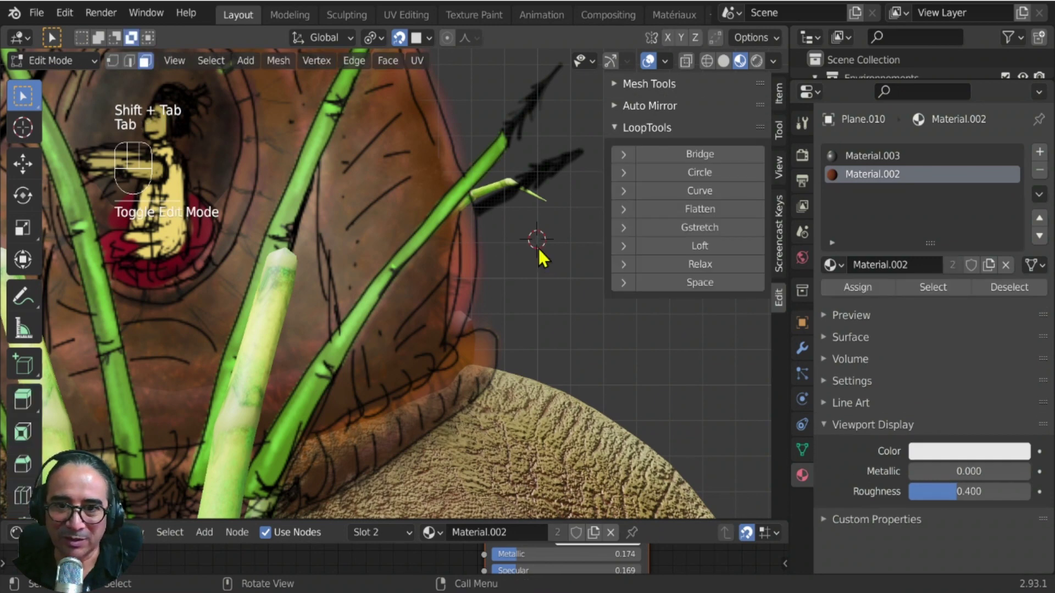
{"action": "key", "text": "Tab"}
{"action": "key", "text": "Tab"}
{"action": "key", "text": "Tab"}
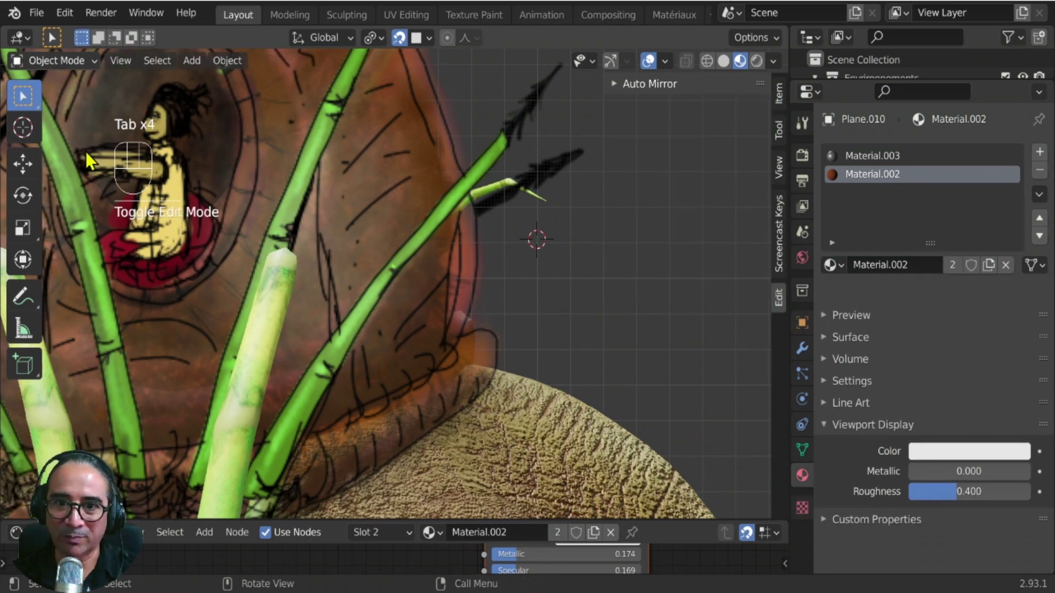
{"action": "key", "text": "shift+a"}
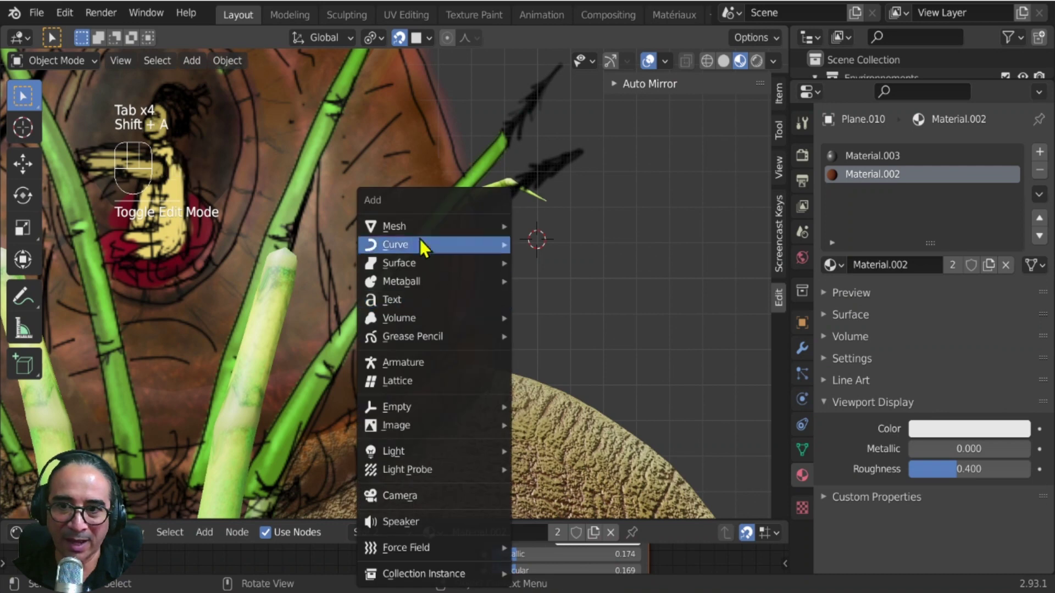
{"action": "mouse_move", "coordinate": [419, 229]}
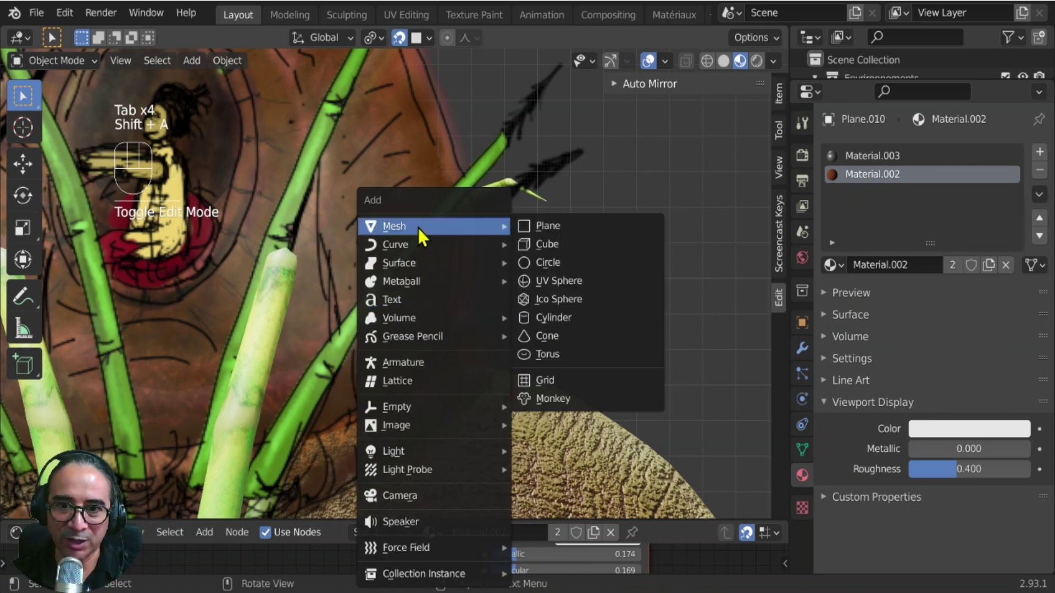
{"action": "left_click", "coordinate": [555, 246]}
Scale the new cube down to a small block beside the cabin and isolate it in local view.
{"action": "key", "text": "s"}
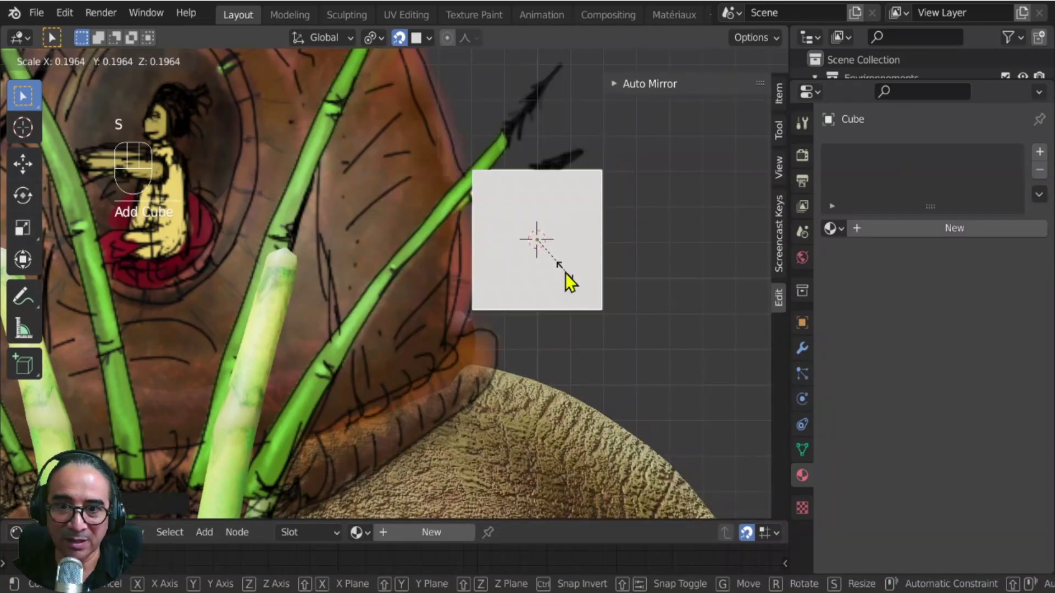
{"action": "left_click", "coordinate": [565, 282]}
{"action": "key", "text": "s"}
{"action": "left_click", "coordinate": [621, 330]}
{"action": "scroll", "coordinate": [568, 342], "scroll_direction": "up", "scroll_amount": 5}
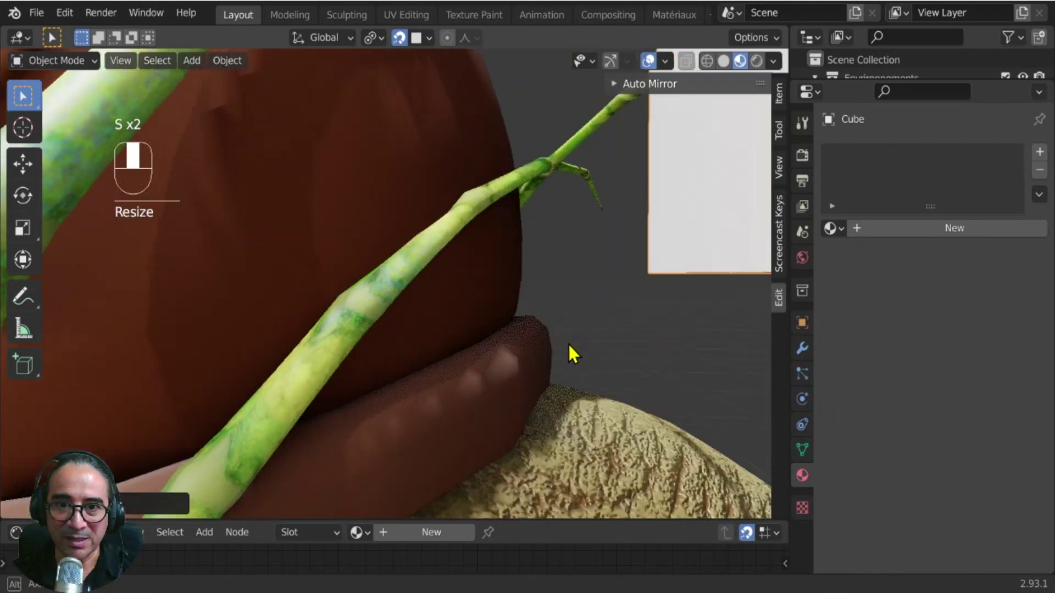
{"action": "key", "text": "KP_Decimal"}
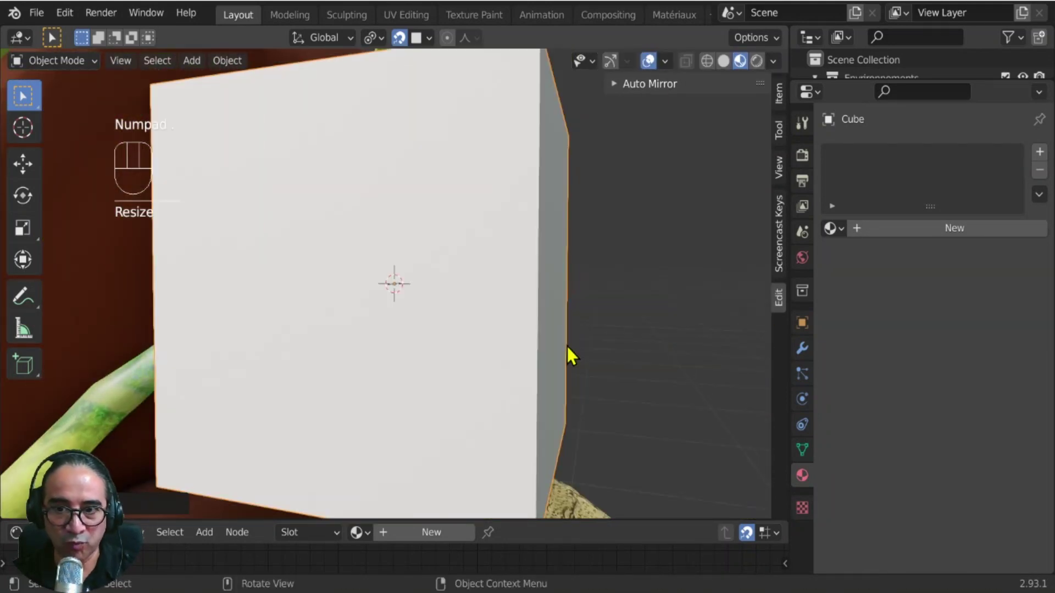
{"action": "scroll", "coordinate": [568, 356], "scroll_direction": "down", "scroll_amount": 4}
{"action": "mouse_move", "coordinate": [575, 360]}
{"action": "middle_mouse_down"}
{"action": "mouse_move", "coordinate": [405, 349]}
{"action": "mouse_move", "coordinate": [573, 356]}
{"action": "middle_mouse_up"}
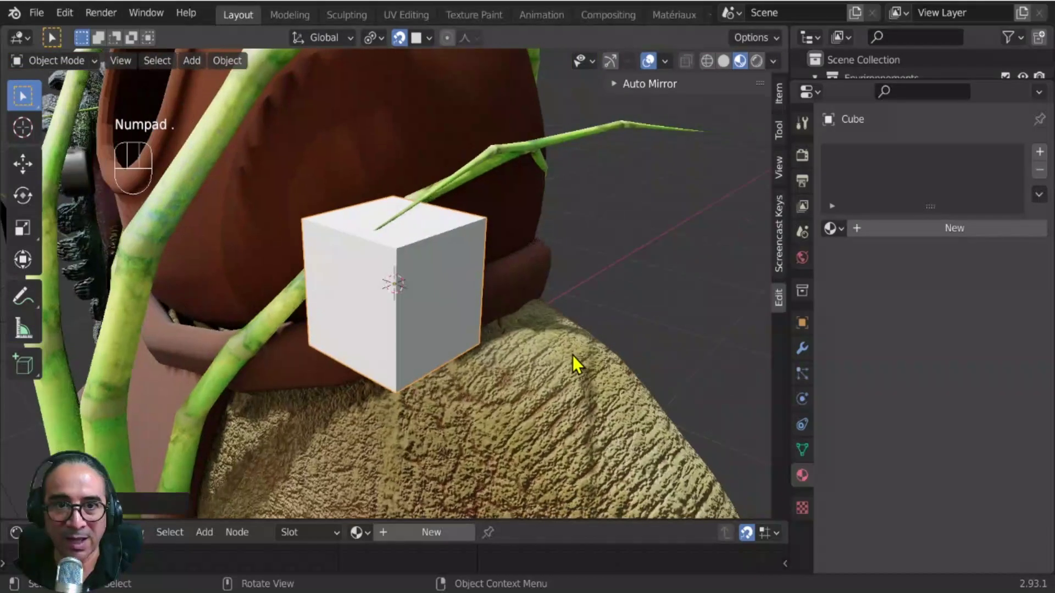
{"action": "key", "text": "KP_Divide"}
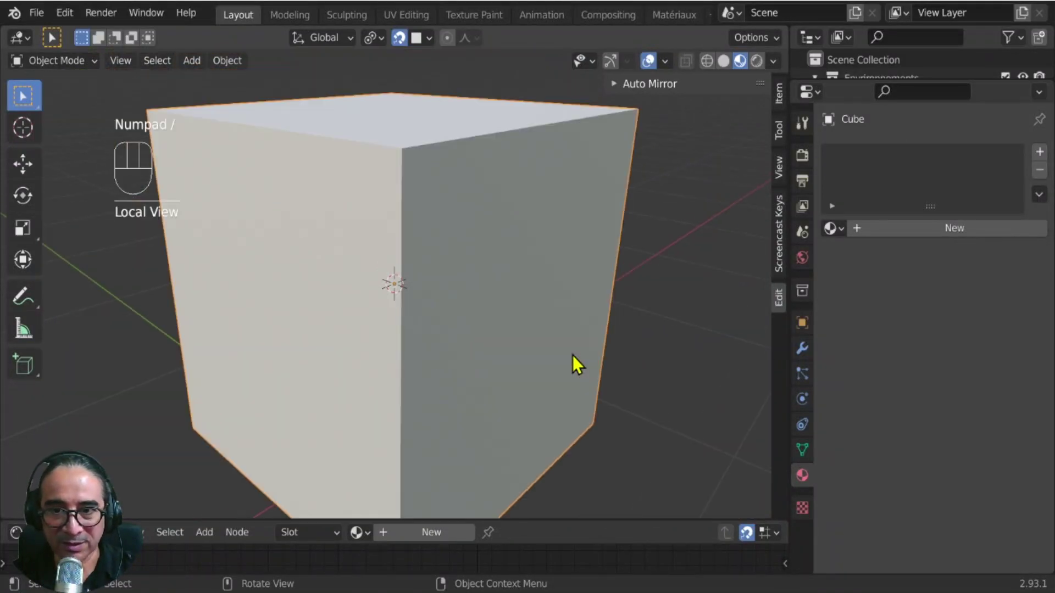
{"action": "scroll", "coordinate": [573, 355], "scroll_direction": "down", "scroll_amount": 4}
{"action": "middle_click_drag", "start_coordinate": [461, 404], "coordinate": [319, 412]}
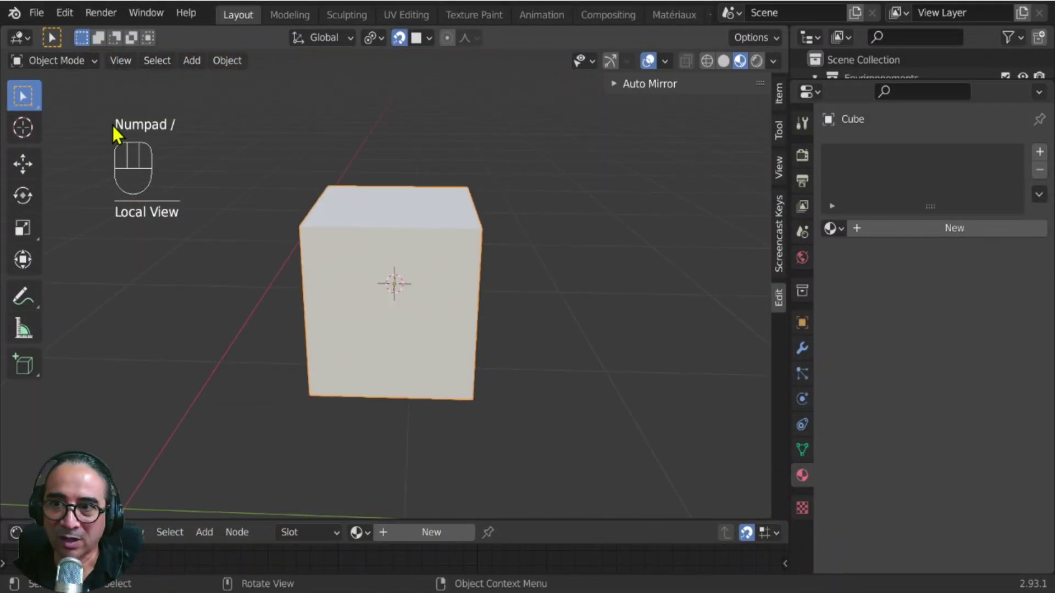
In Edit Mode, extrude one side face of the cube in place and scale it to 0.9 to form an inner border.
{"action": "key", "text": "Tab"}
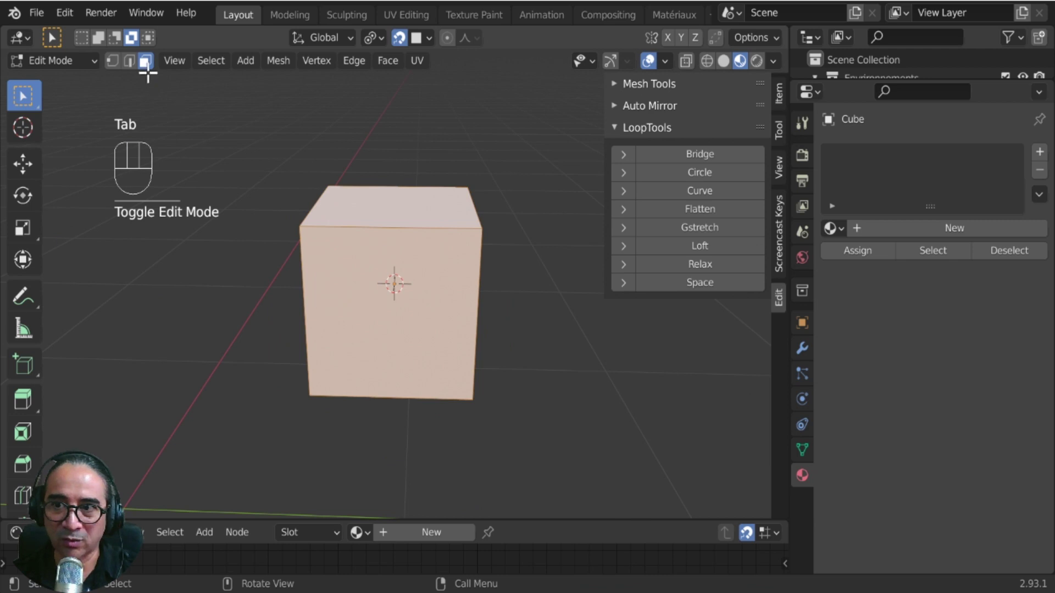
{"action": "left_click", "coordinate": [468, 349]}
{"action": "middle_click_drag", "start_coordinate": [469, 348], "coordinate": [566, 372]}
{"action": "scroll", "coordinate": [548, 381], "scroll_direction": "up", "scroll_amount": 2}
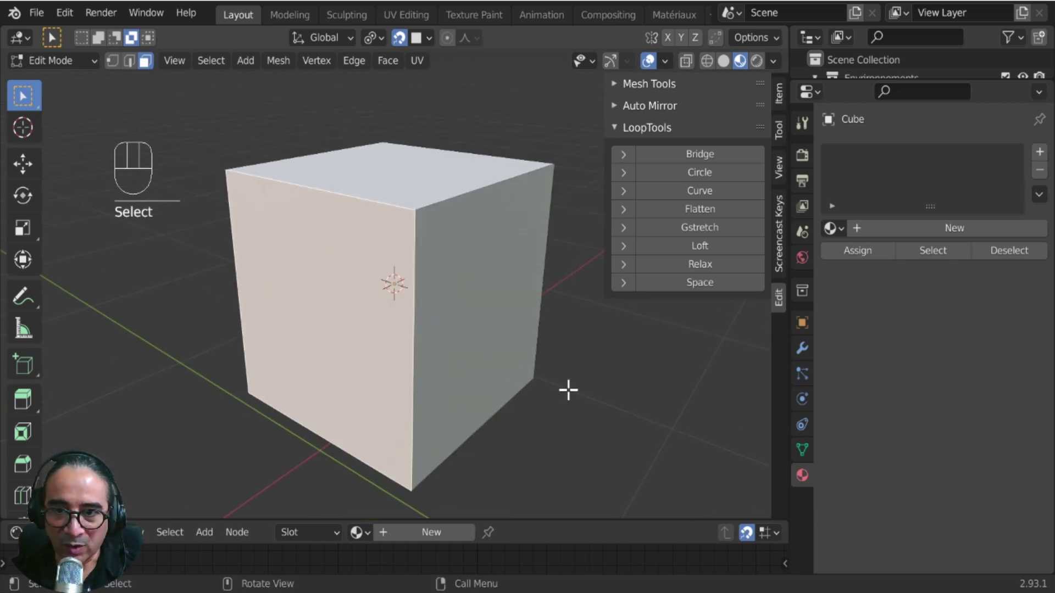
{"action": "key", "text": "e"}
{"action": "key", "text": "s"}
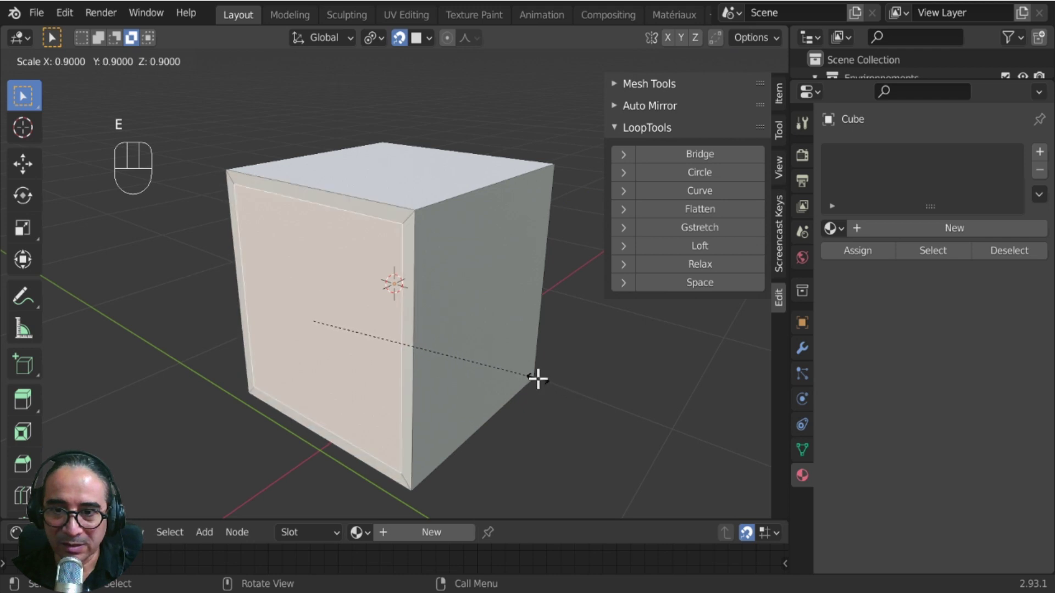
{"action": "left_click", "coordinate": [537, 378]}
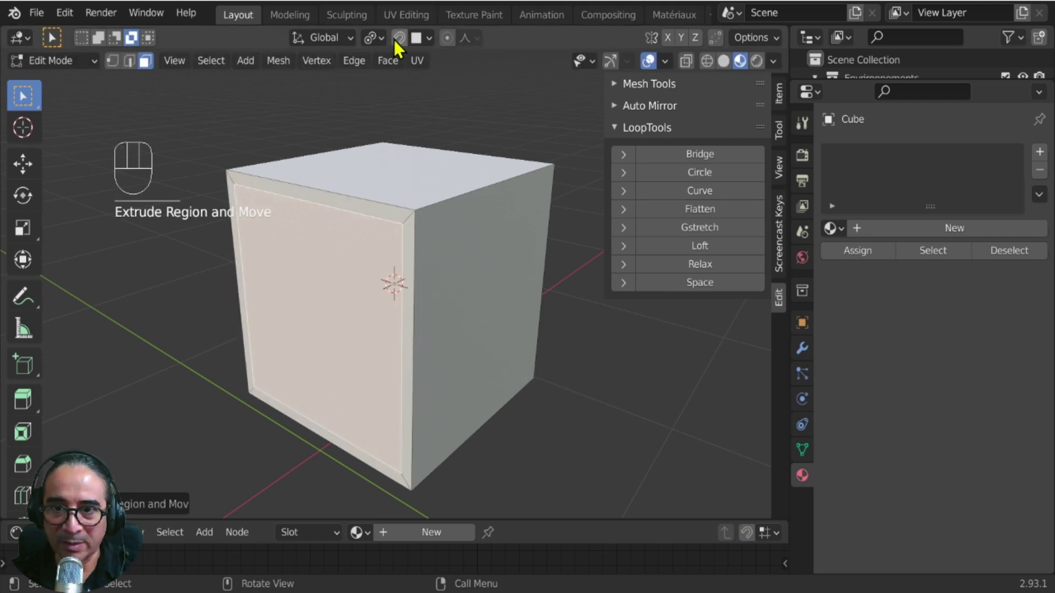
Turn off snapping, extrude the inner face deep into the cube to hollow it out, and return to Object Mode.
{"action": "key", "text": "e"}
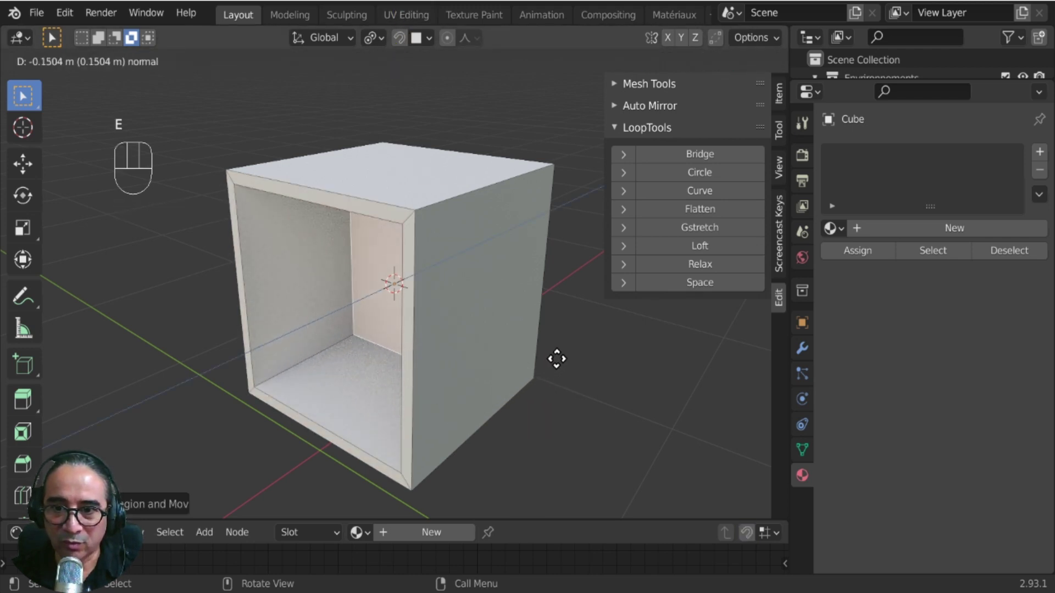
{"action": "left_click", "coordinate": [572, 348]}
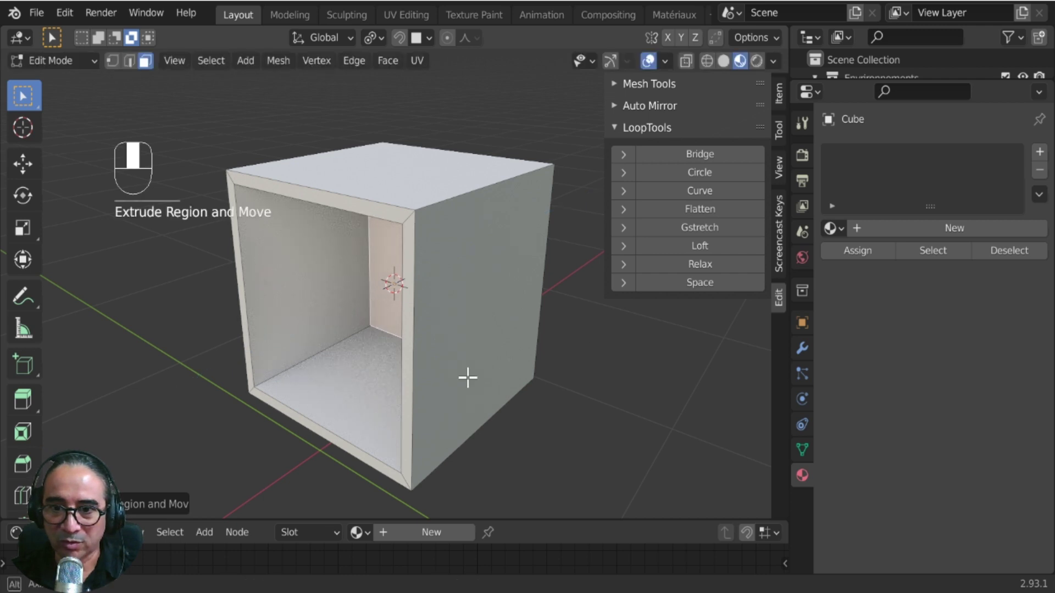
{"action": "middle_click_drag", "start_coordinate": [469, 377], "coordinate": [393, 366]}
{"action": "scroll", "coordinate": [393, 367], "scroll_direction": "down", "scroll_amount": 3}
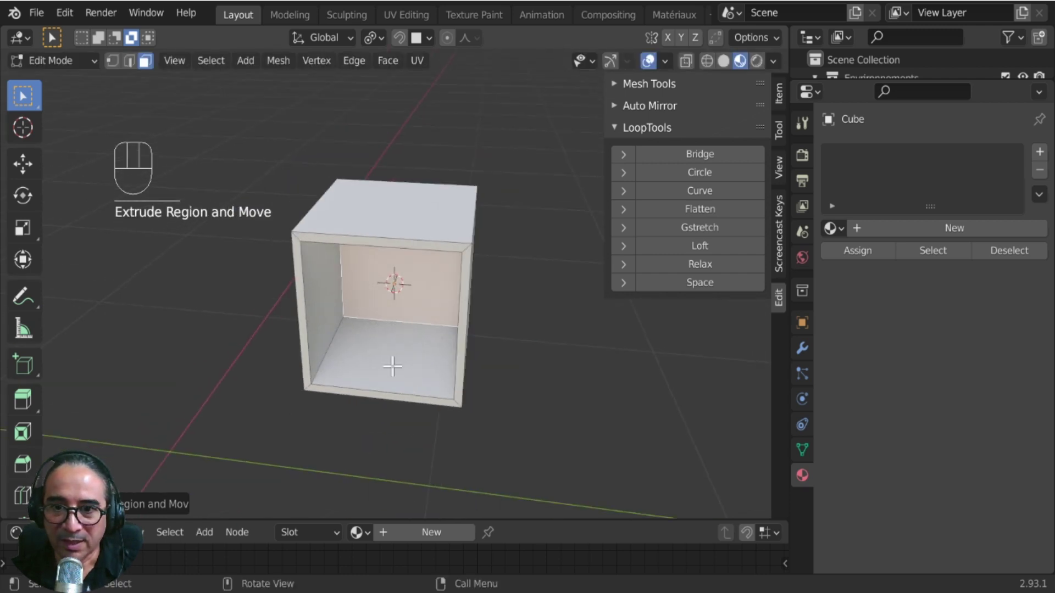
{"action": "key", "text": "Tab"}
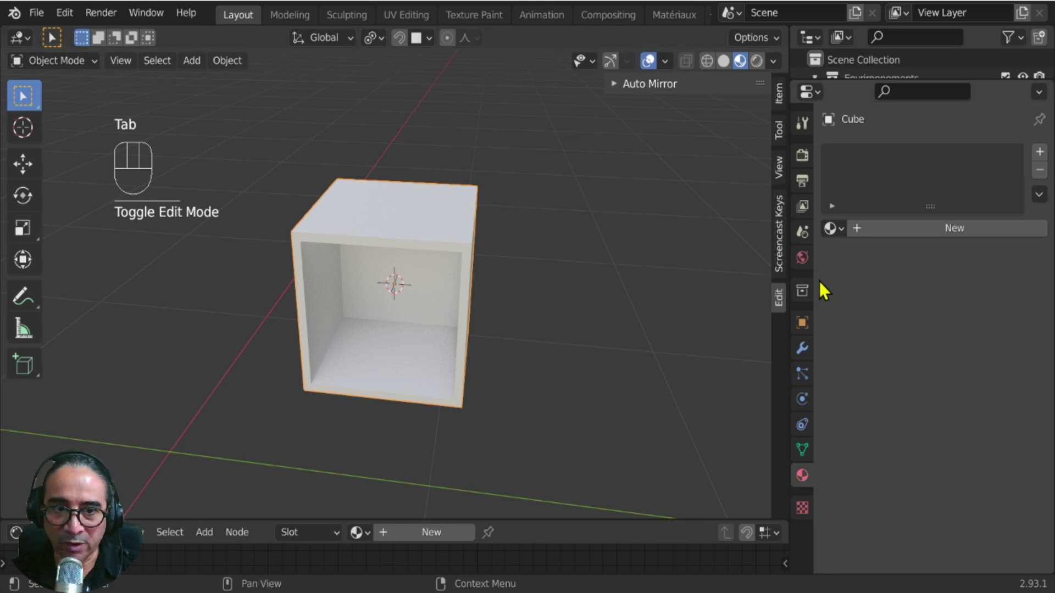
Give the hollow cube a new material and a Catmull-Clark Subdivision Surface modifier with Levels Viewport 2.
{"action": "left_click", "coordinate": [894, 229]}
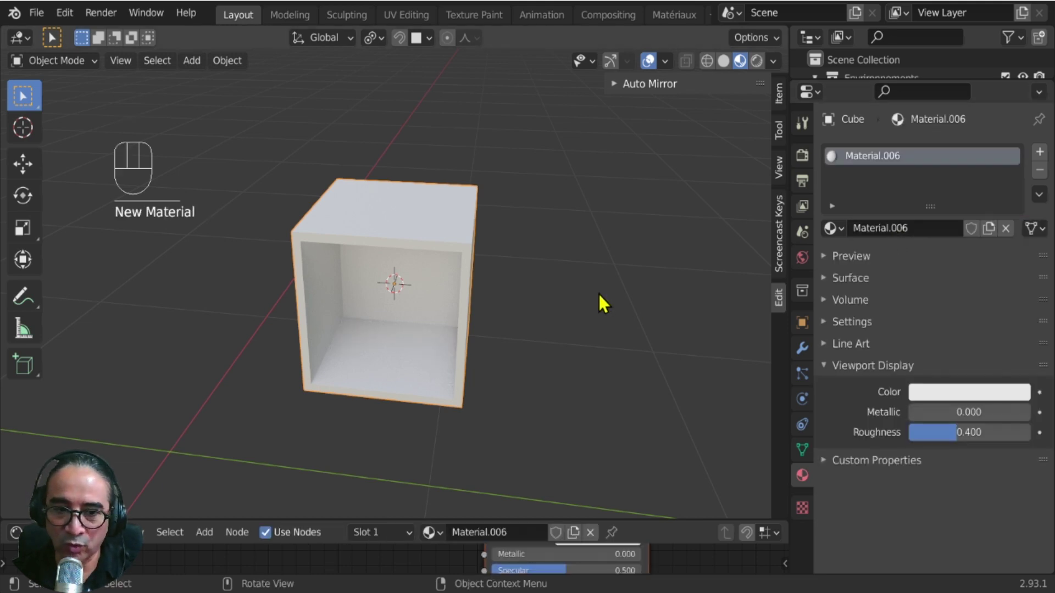
{"action": "left_click", "coordinate": [802, 348]}
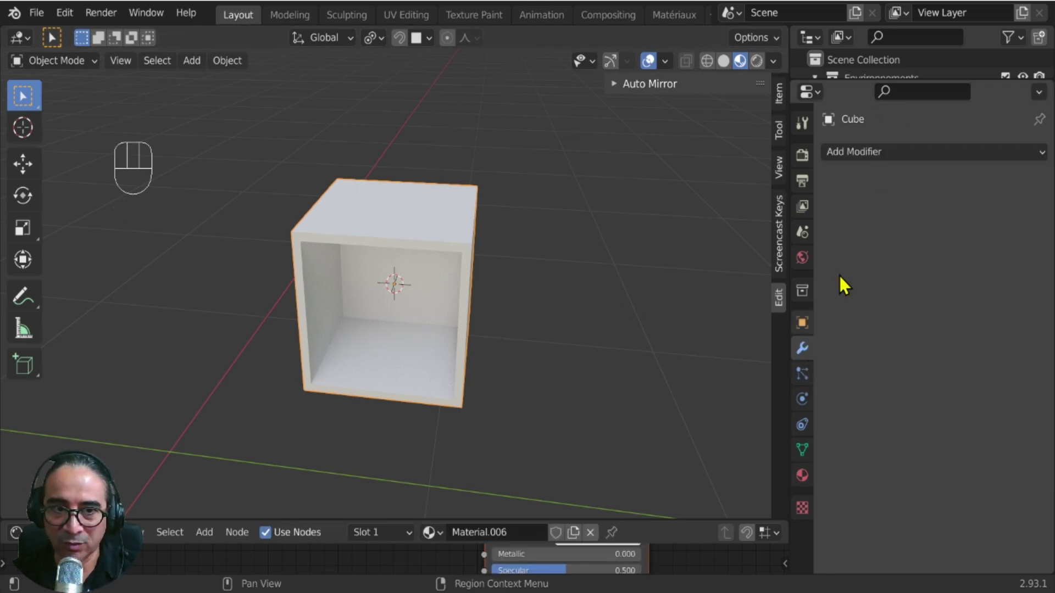
{"action": "left_click", "coordinate": [876, 149]}
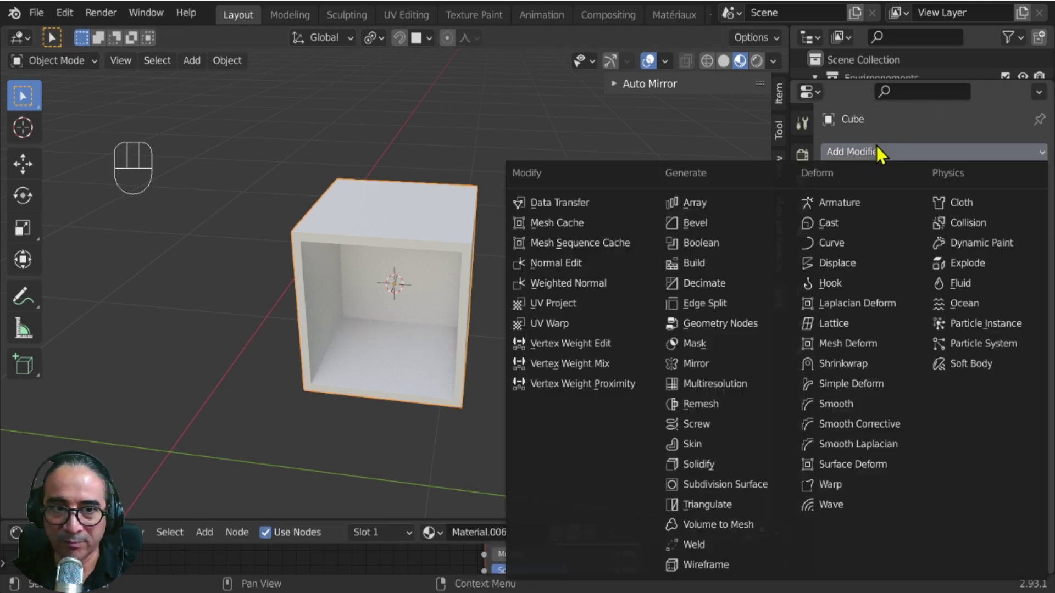
{"action": "left_click", "coordinate": [726, 484]}
{"action": "left_click", "coordinate": [1022, 233]}
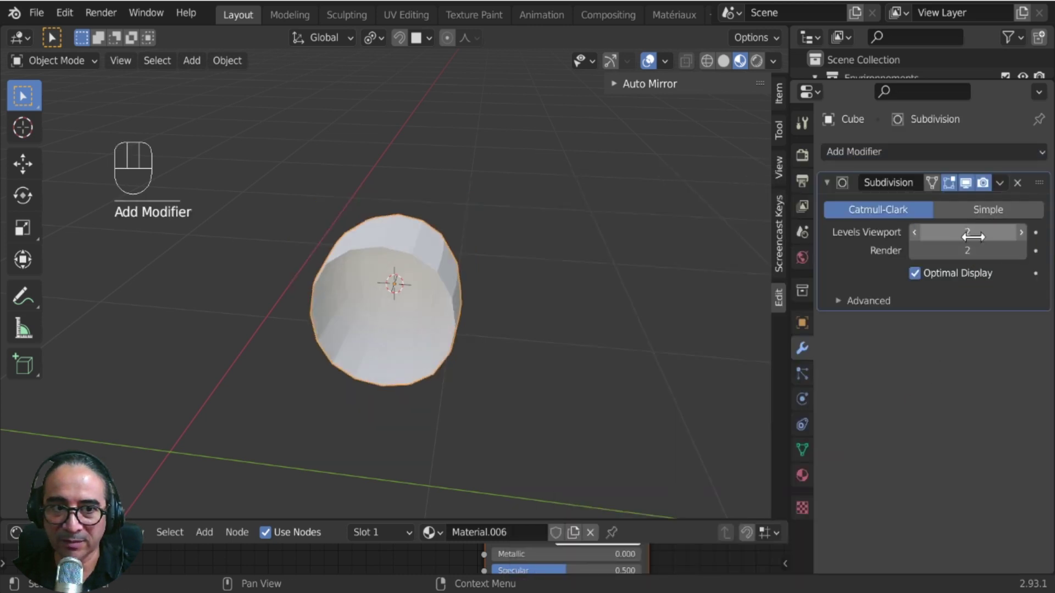
{"action": "scroll", "coordinate": [390, 303], "scroll_direction": "up", "scroll_amount": 4}
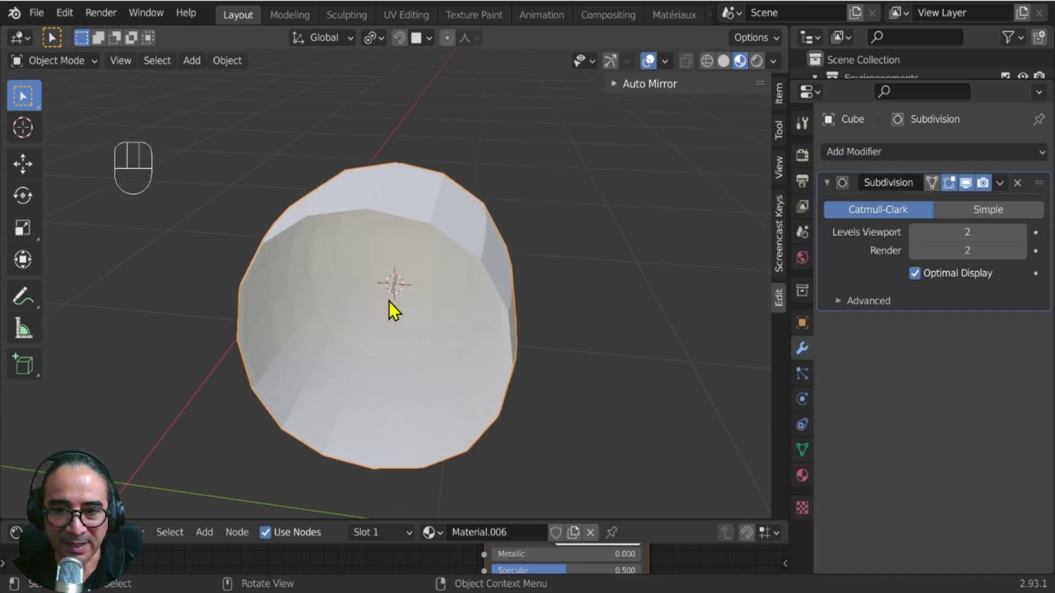
In Edit Mode, extrude the container's outer closed end face in place to sharpen the edge around it.
{"action": "key", "text": "KP_1"}
{"action": "key", "text": "Tab"}
{"action": "middle_click_drag", "start_coordinate": [306, 313], "coordinate": [328, 312]}
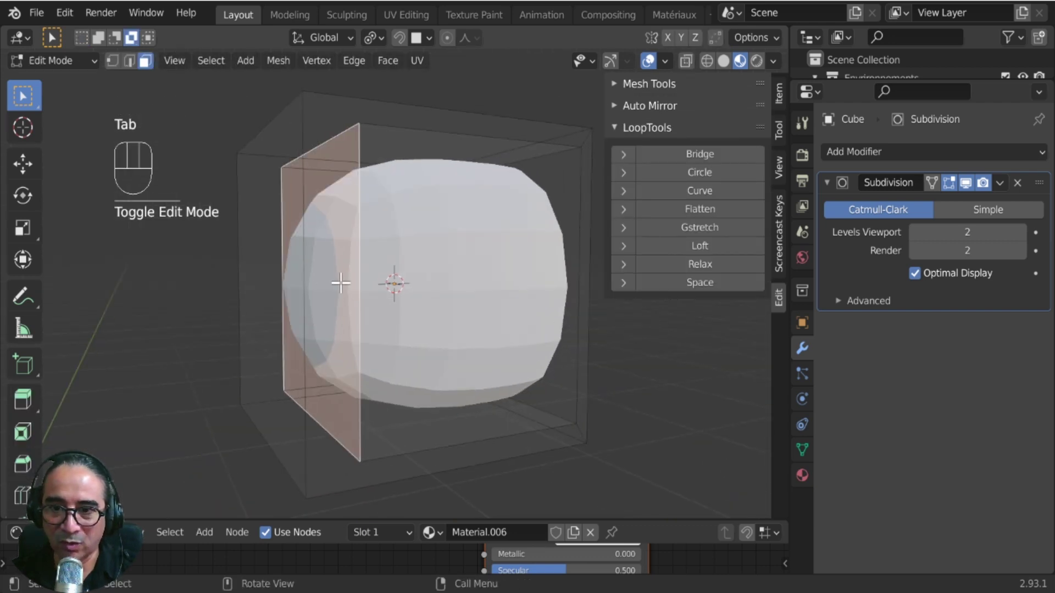
{"action": "key", "text": "e"}
{"action": "left_click", "coordinate": [266, 241]}
{"action": "key", "text": "e"}
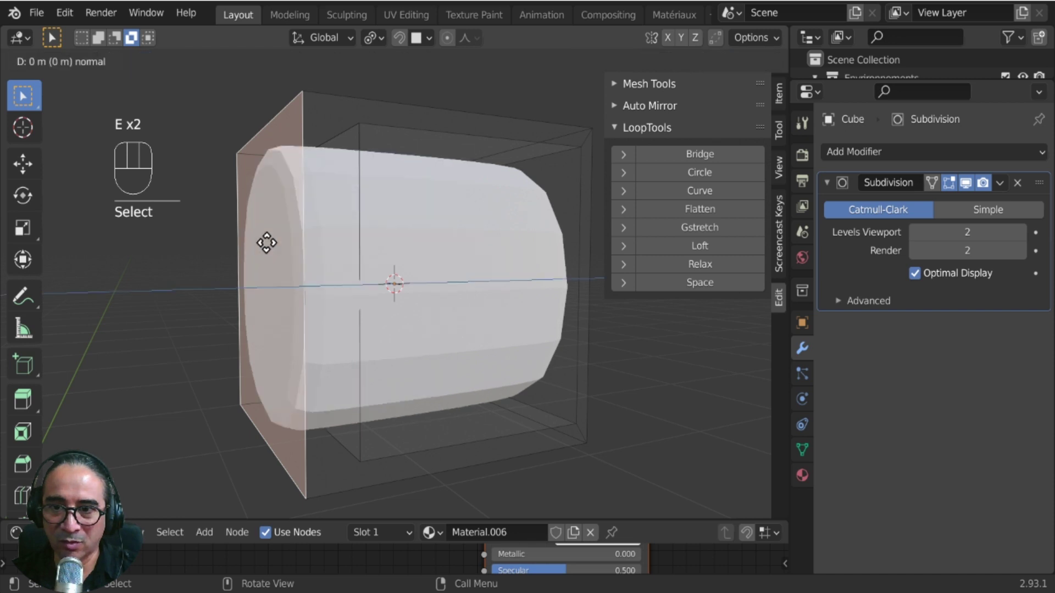
{"action": "left_click", "coordinate": [267, 242]}
{"action": "middle_click_drag", "start_coordinate": [345, 277], "coordinate": [341, 323]}
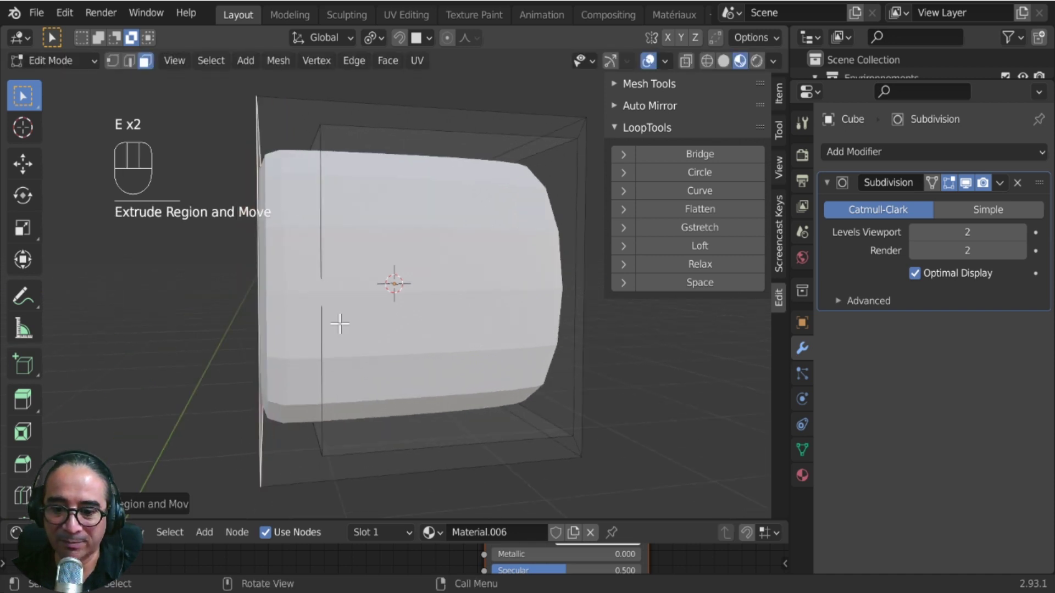
{"action": "key", "text": "g"}
{"action": "key", "text": "x"}
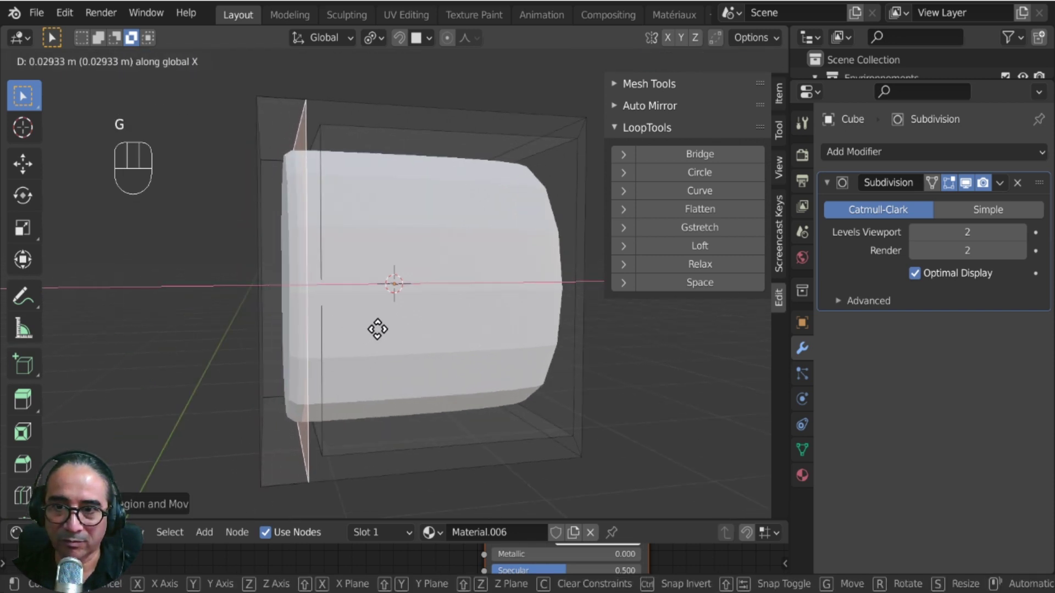
{"action": "right_click", "coordinate": [360, 319]}
Expand the selection at the closed end, move it about 0.03 m inward along global X, and return to Object Mode.
{"action": "key", "text": "ctrl+KP_Add"}
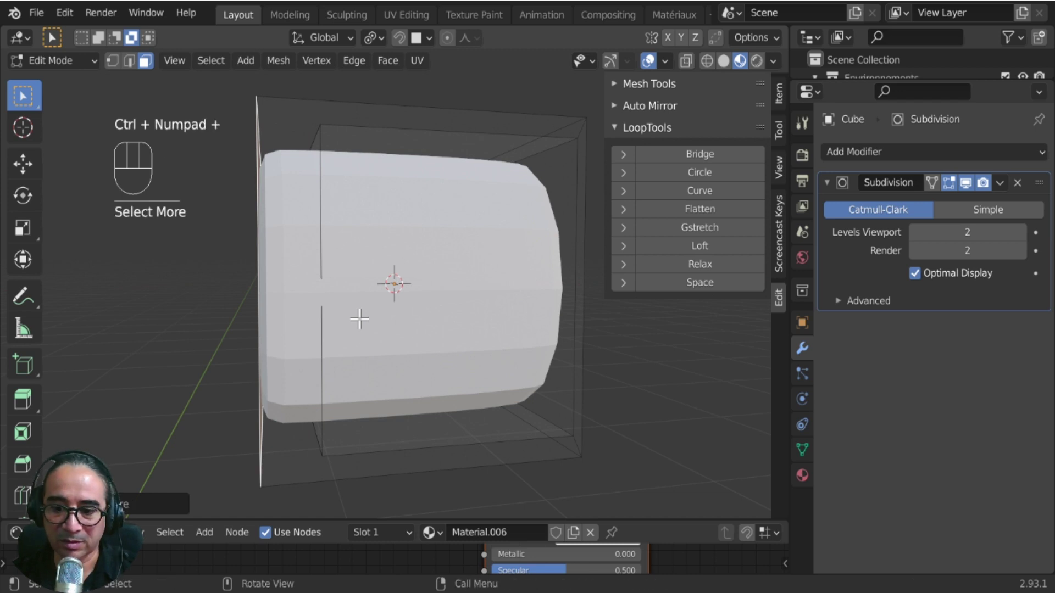
{"action": "key", "text": "g"}
{"action": "key", "text": "x"}
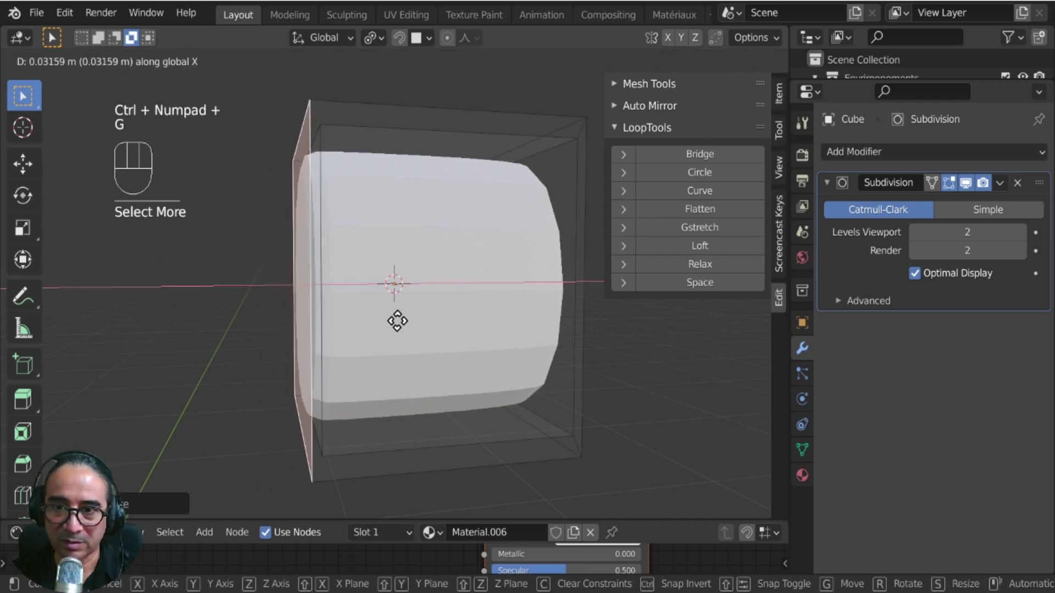
{"action": "left_click", "coordinate": [397, 324]}
{"action": "key", "text": "Tab"}
{"action": "scroll", "coordinate": [384, 368], "scroll_direction": "down", "scroll_amount": 4}
{"action": "mouse_move", "coordinate": [384, 368]}
{"action": "middle_mouse_down"}
{"action": "mouse_move", "coordinate": [286, 375]}
{"action": "mouse_move", "coordinate": [374, 375]}
{"action": "middle_mouse_up"}
{"action": "scroll", "coordinate": [502, 340], "scroll_direction": "up", "scroll_amount": 3}
{"action": "middle_click_drag", "start_coordinate": [502, 339], "coordinate": [265, 328]}
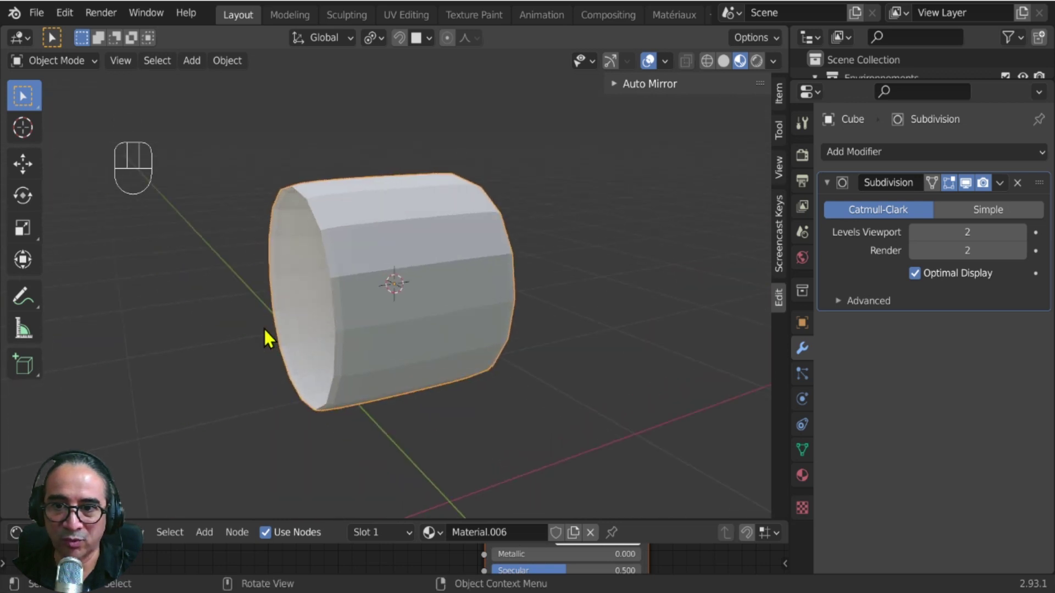
In Edit Mode, select the face loop of the open rim and move it inward along global X to shorten the container.
{"action": "key", "text": "Tab"}
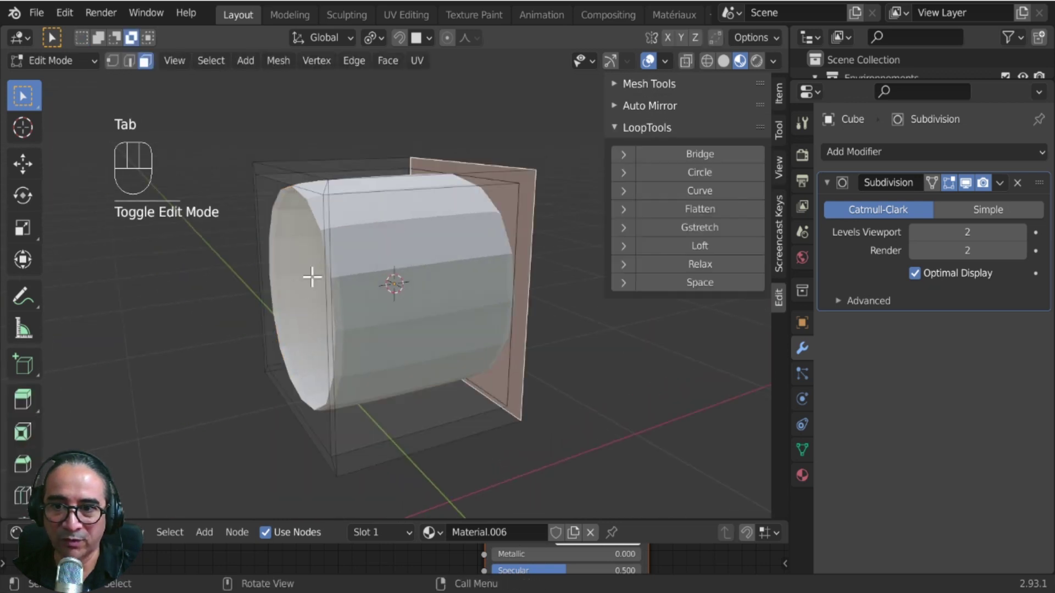
{"action": "left_click", "coordinate": [321, 187], "text": "alt"}
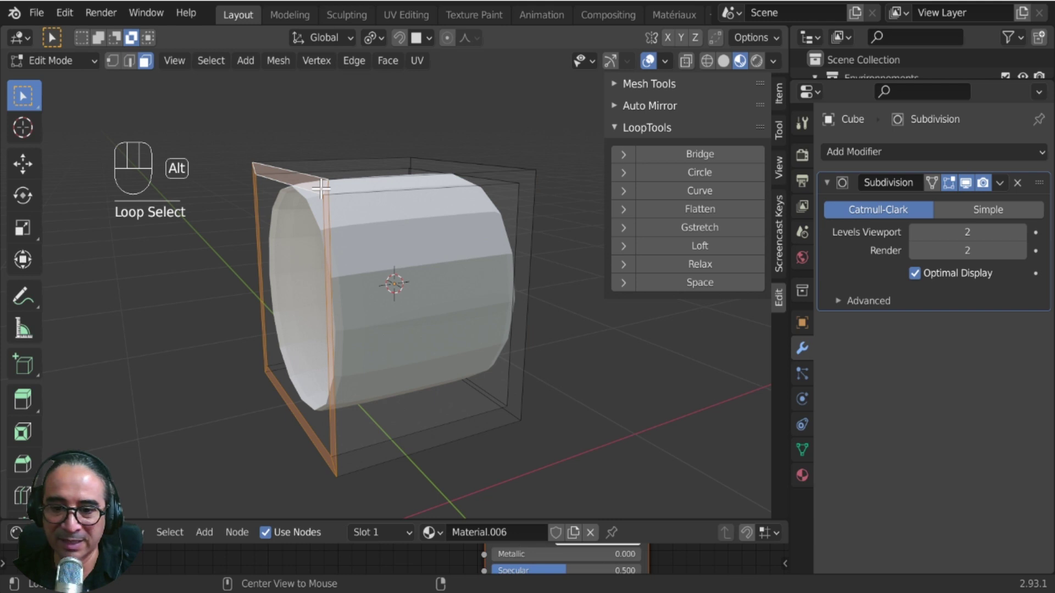
{"action": "key", "text": "g"}
{"action": "key", "text": "x"}
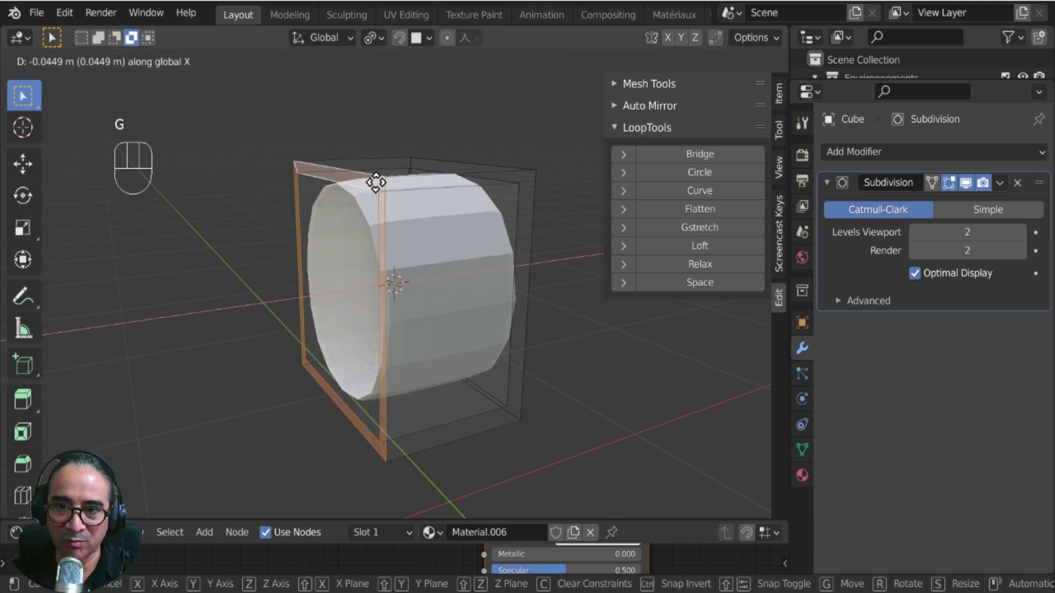
{"action": "left_click", "coordinate": [364, 204]}
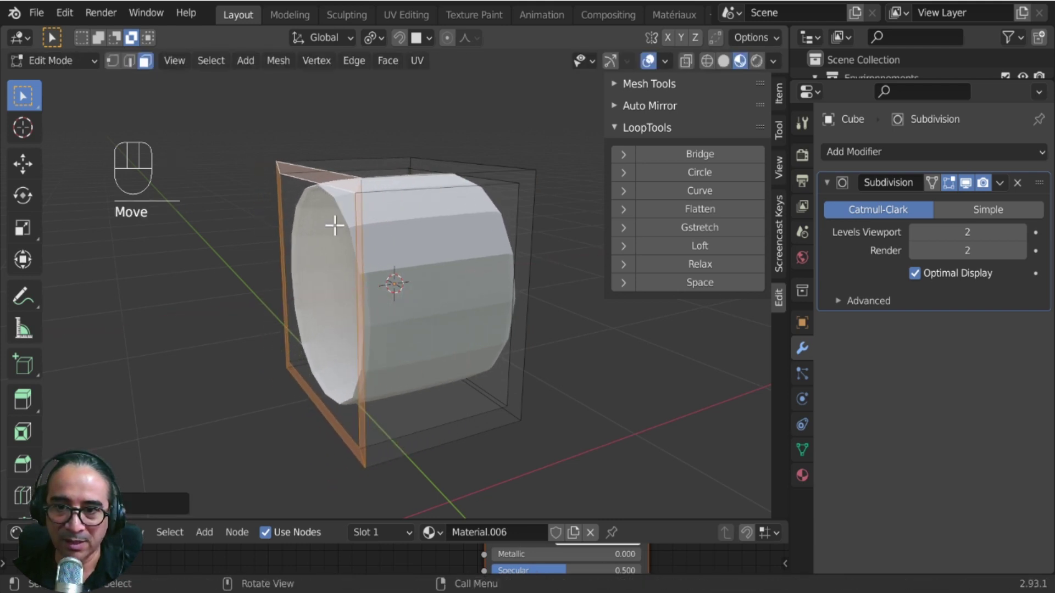
{"action": "middle_click_drag", "start_coordinate": [337, 224], "coordinate": [402, 348]}
{"action": "key", "text": "Tab"}
{"action": "key", "text": "Tab"}
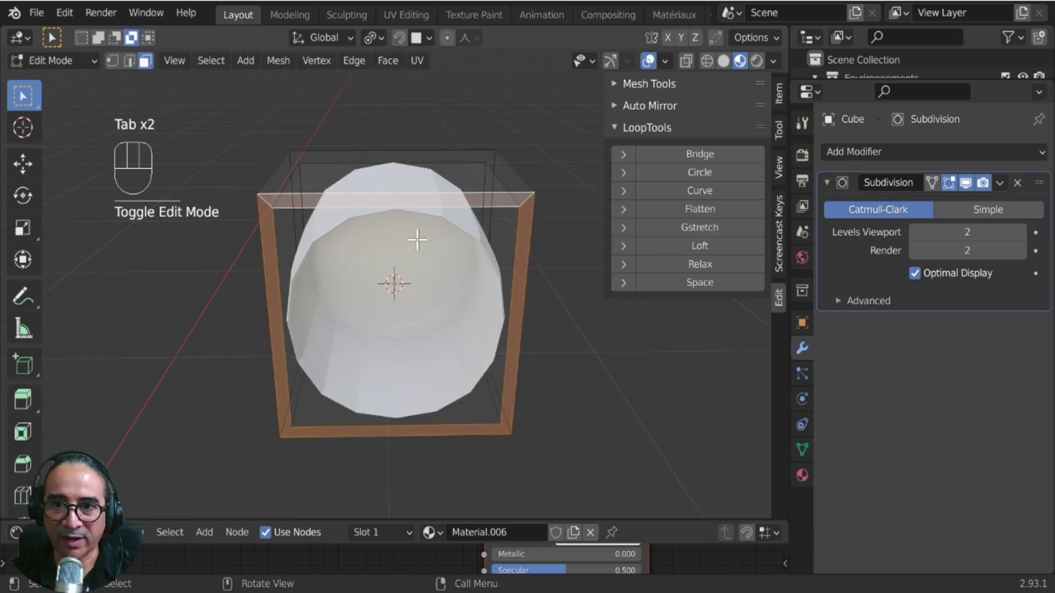
{"action": "key", "text": "Tab"}
{"action": "key", "text": "Tab"}
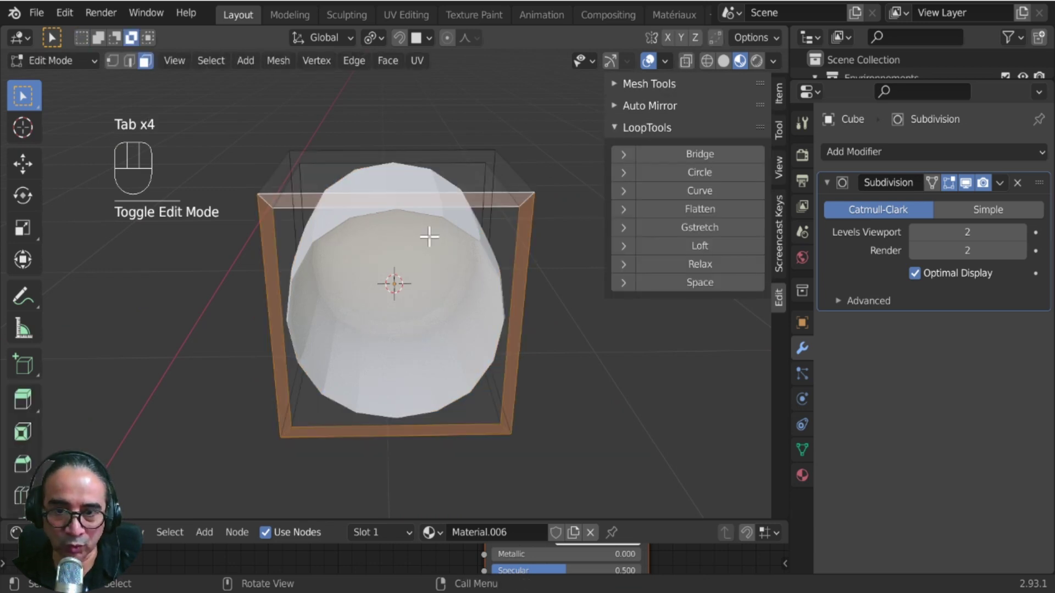
Duplicate the container's upper outer face and leave the copy in place.
{"action": "key", "text": "KP_3"}
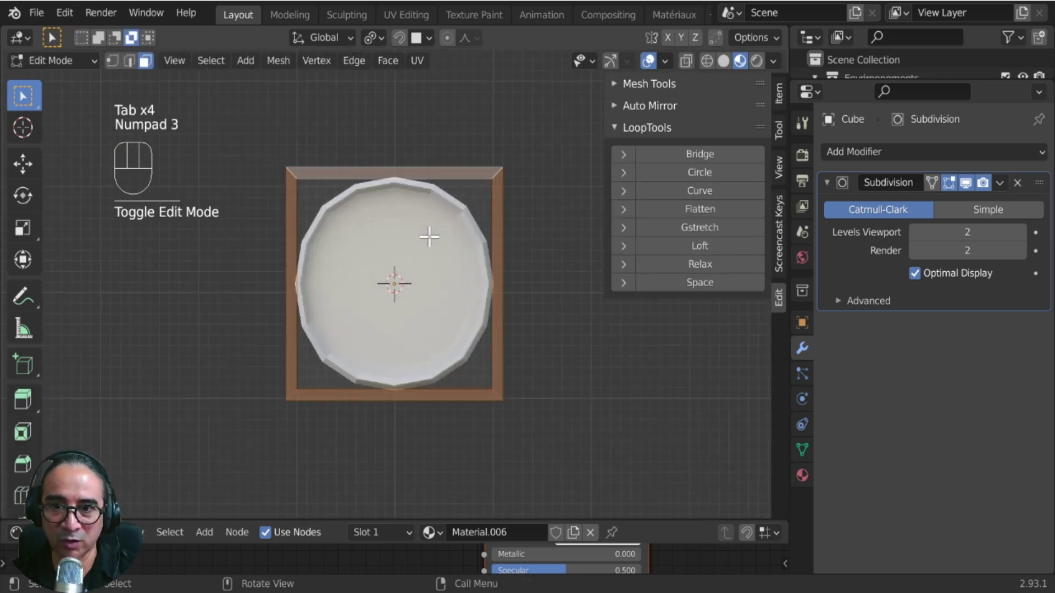
{"action": "key", "text": "shift"}
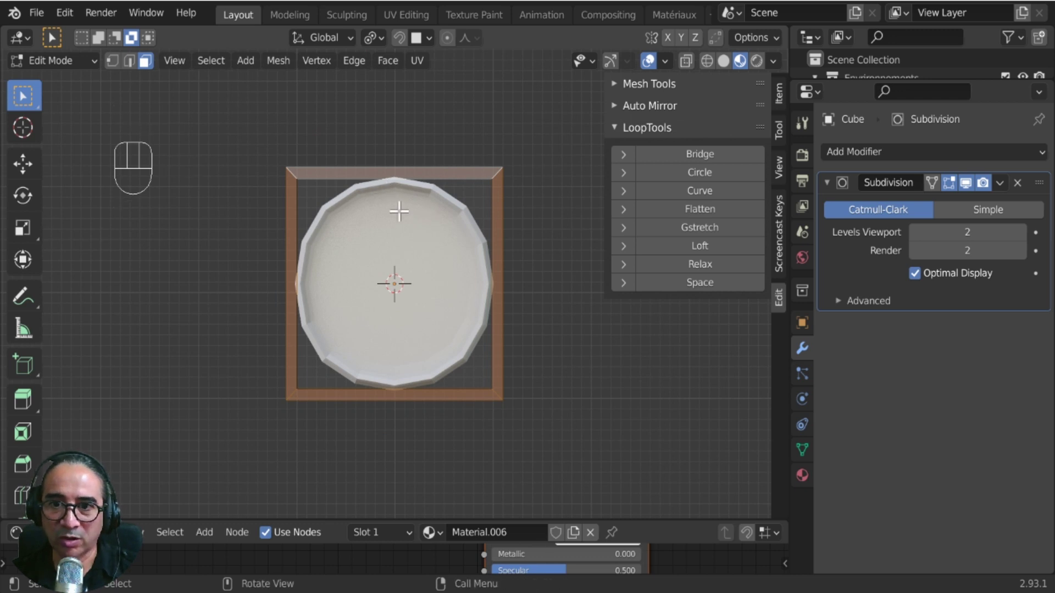
{"action": "middle_click_drag", "start_coordinate": [387, 228], "coordinate": [388, 171]}
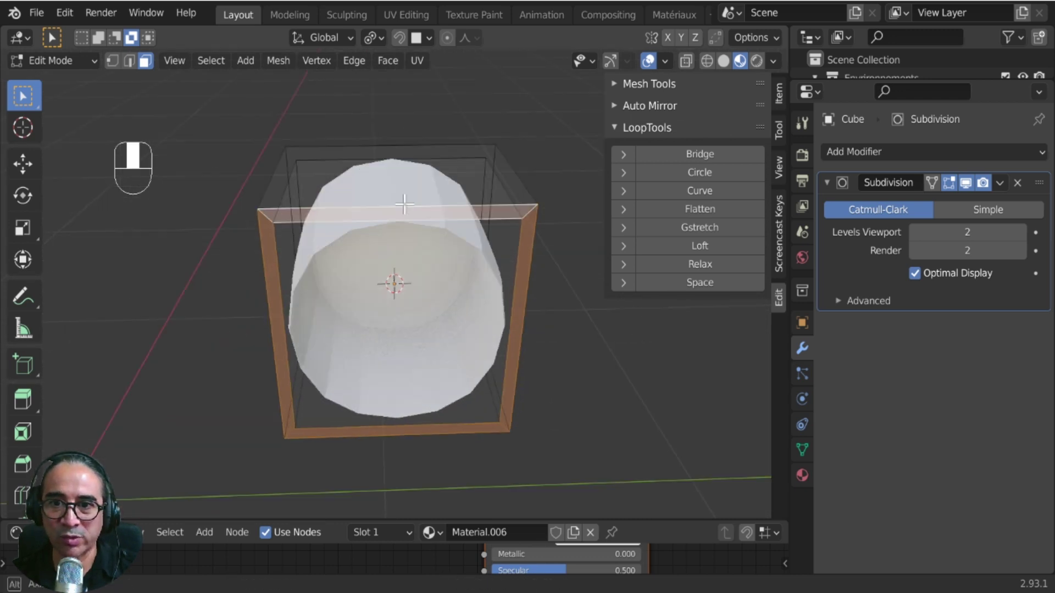
{"action": "left_click", "coordinate": [288, 203]}
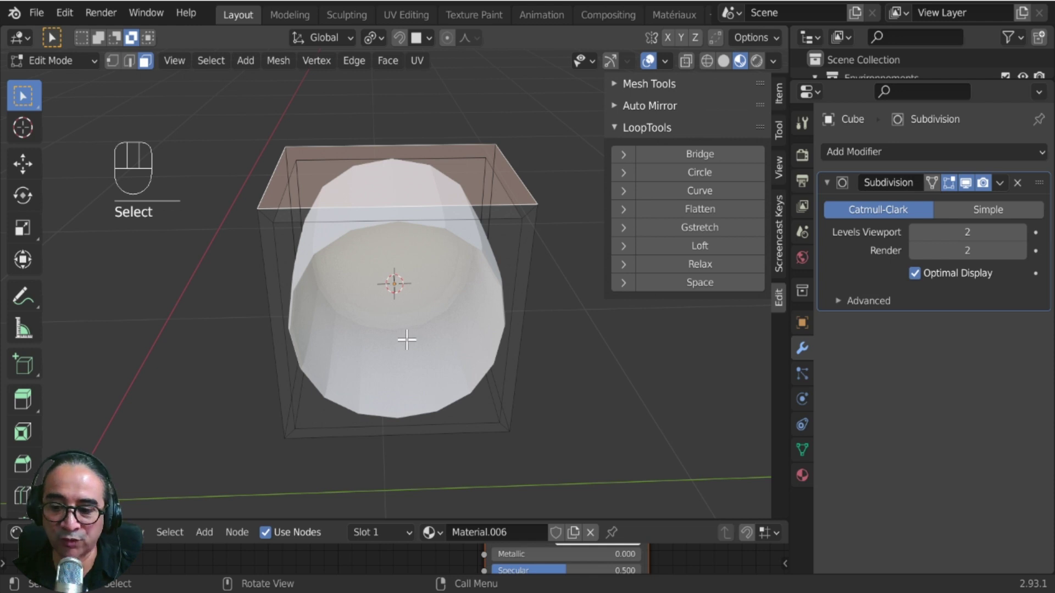
{"action": "key", "text": "shift+d"}
{"action": "right_click", "coordinate": [418, 267]}
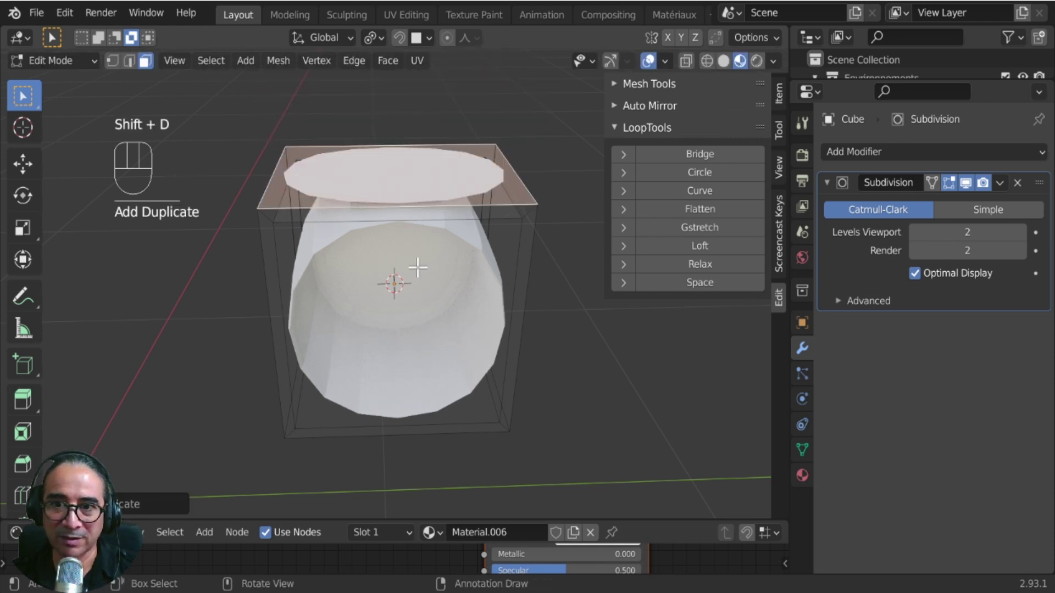
{"action": "key", "text": "g"}
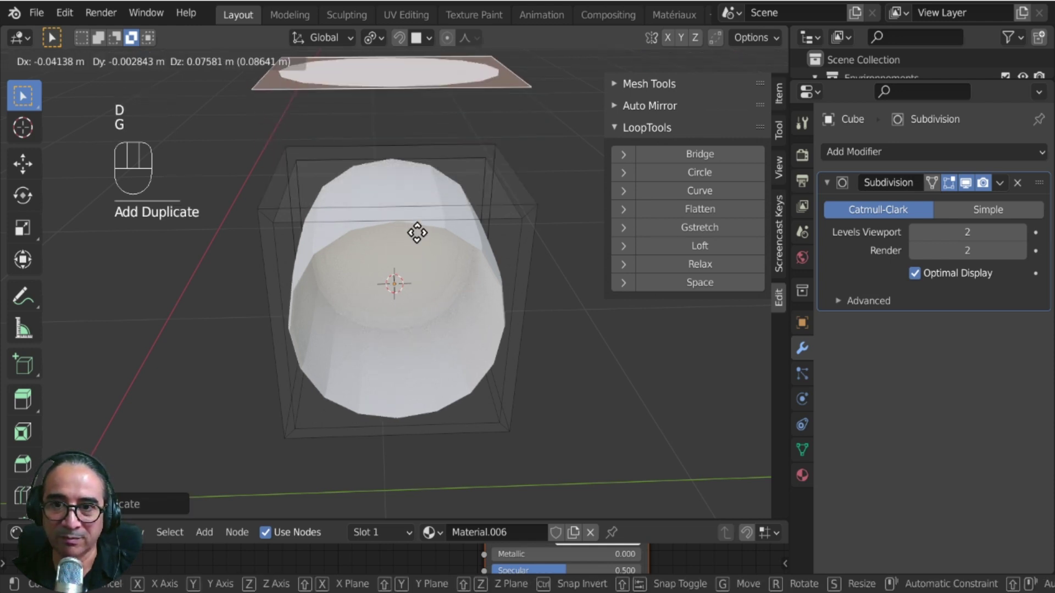
{"action": "right_click", "coordinate": [459, 228]}
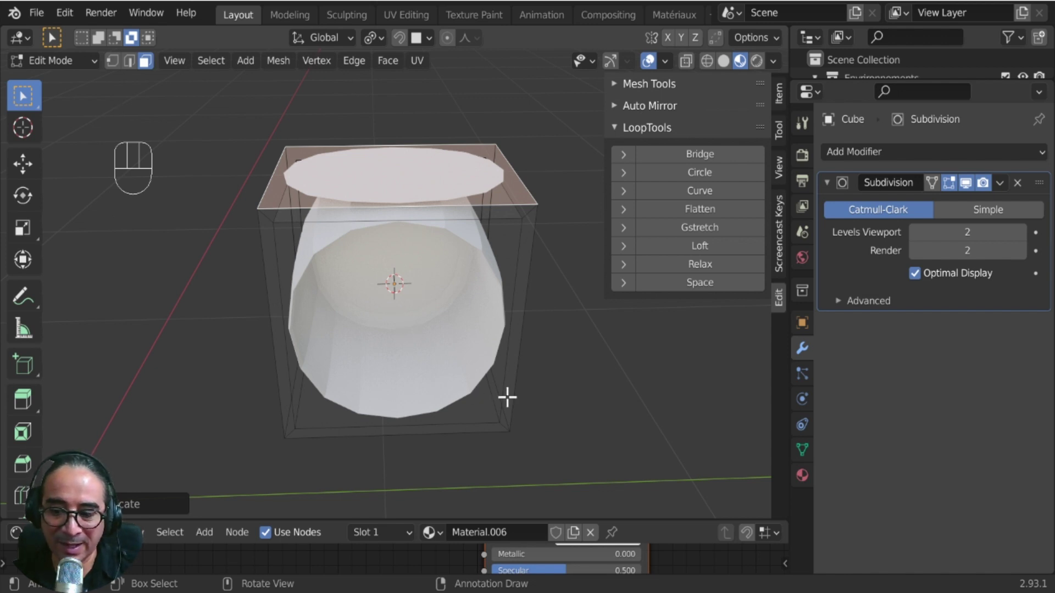
Crease the edges of the duplicated face to square its corners and scale it down to a small rectangle.
{"action": "key", "text": "shift"}
{"action": "key", "text": "shift+e"}
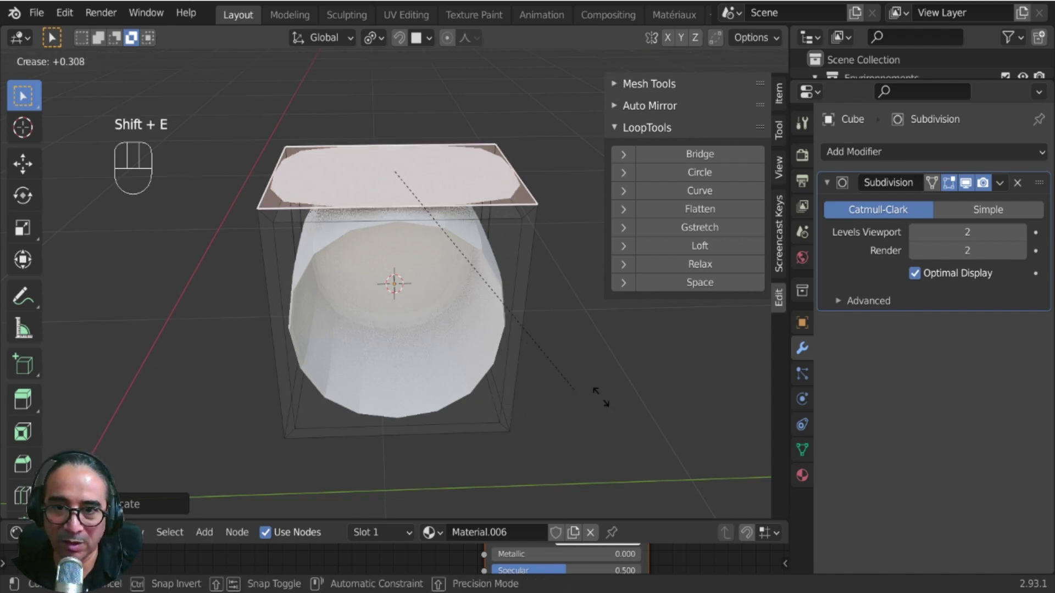
{"action": "left_click", "coordinate": [610, 392]}
{"action": "key", "text": "s"}
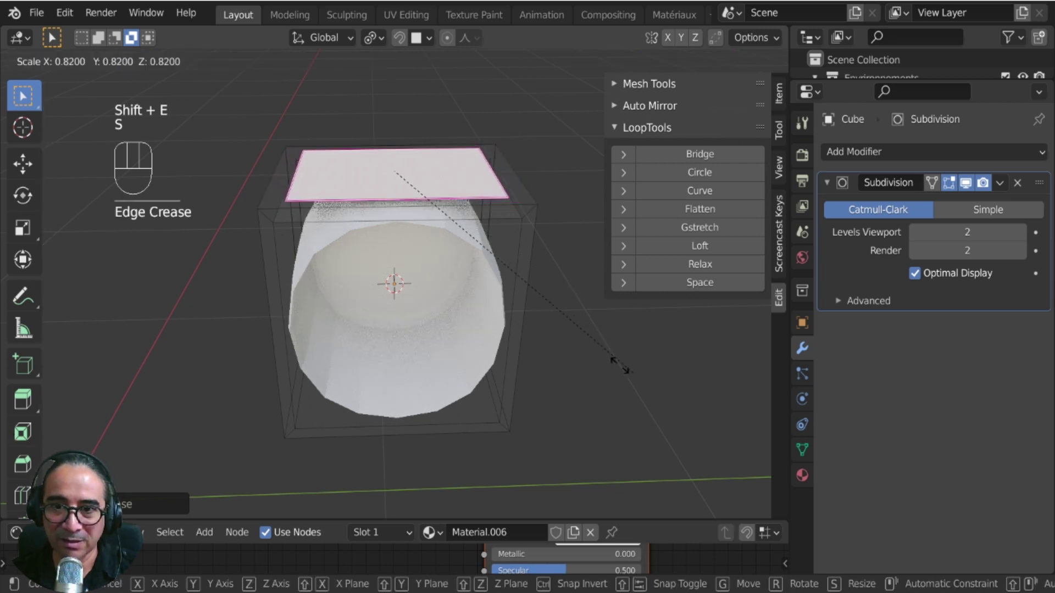
{"action": "left_click", "coordinate": [437, 218]}
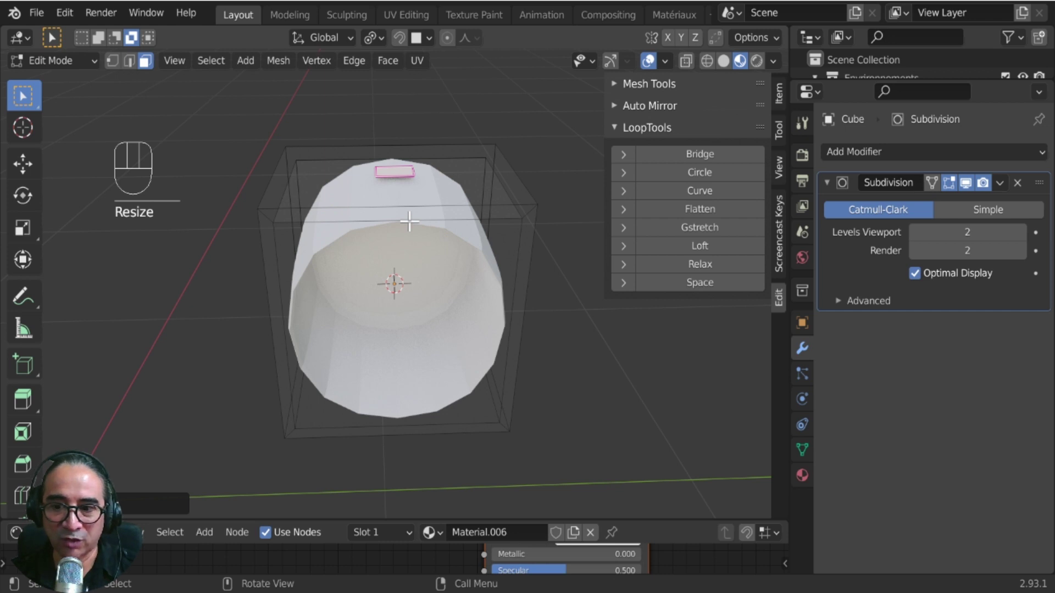
Extrude the small face into a short base, add a tapered second extrusion, and pull its end up into a long thin stem.
{"action": "key", "text": "e"}
{"action": "left_click", "coordinate": [409, 209]}
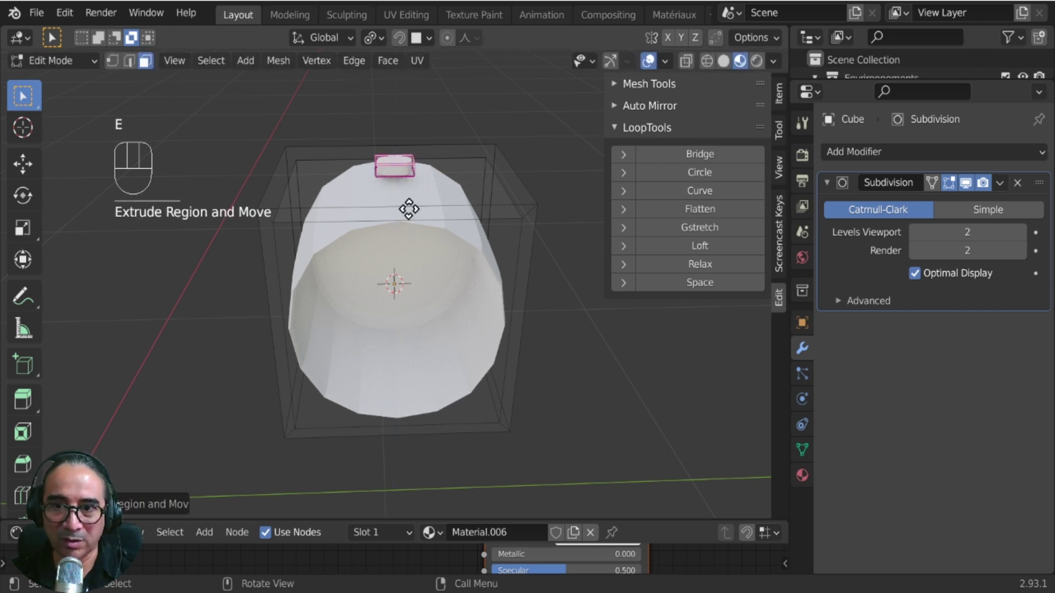
{"action": "key", "text": "e"}
{"action": "left_click", "coordinate": [409, 207]}
{"action": "key", "text": "s"}
{"action": "left_click", "coordinate": [454, 182]}
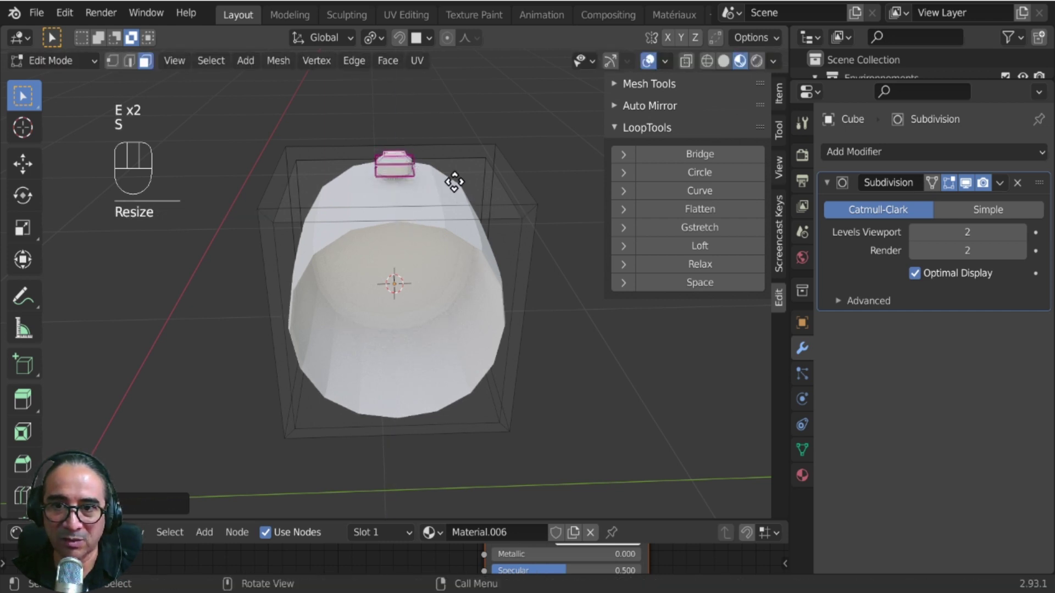
{"action": "key", "text": "e"}
{"action": "left_click", "coordinate": [452, 135]}
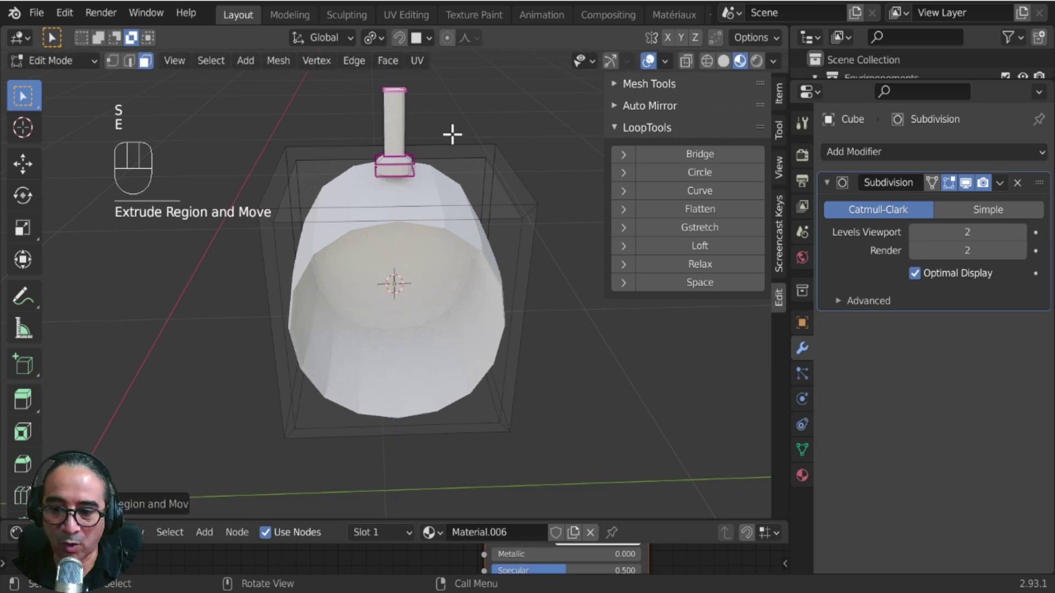
Select the whole linked stem, crease its edges, and lower it along global Z onto the container's surface.
{"action": "key", "text": "l"}
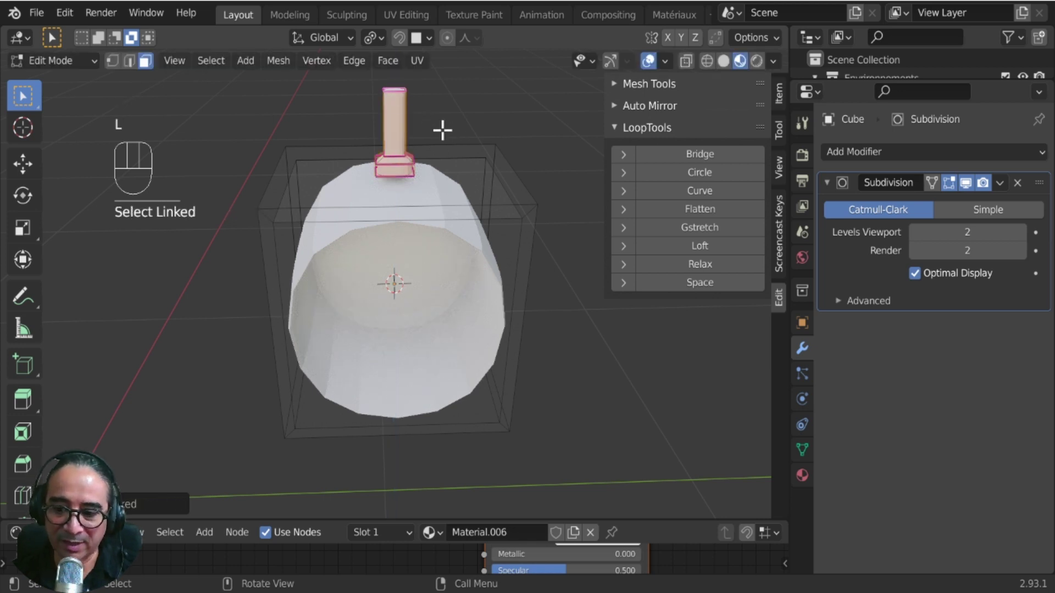
{"action": "key", "text": "shift+e"}
{"action": "left_click", "coordinate": [594, 208]}
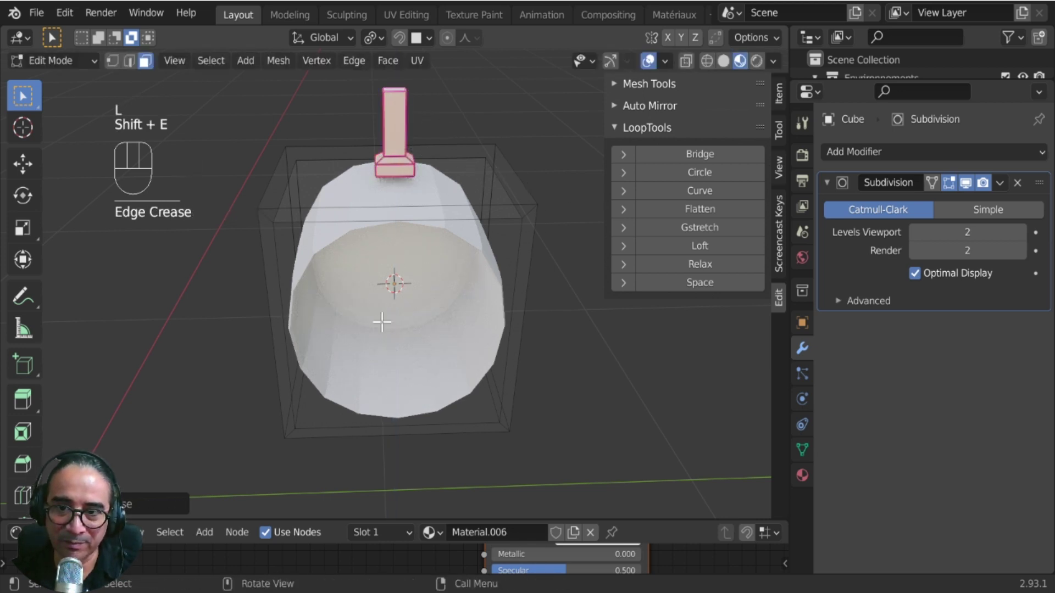
{"action": "middle_click_drag", "start_coordinate": [547, 222], "coordinate": [527, 263]}
{"action": "key", "text": "g"}
{"action": "key", "text": "z"}
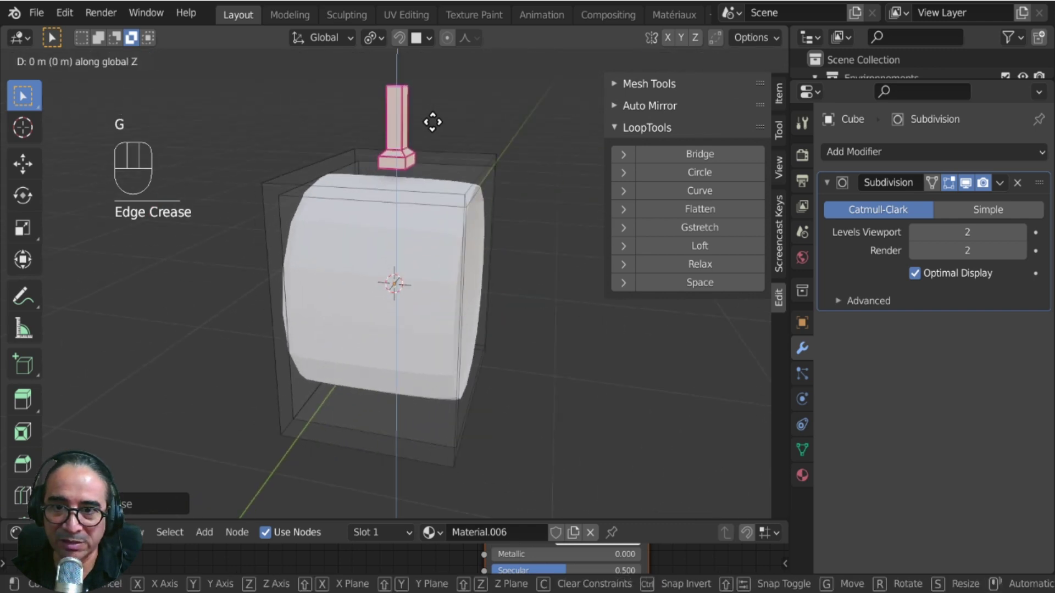
{"action": "left_click", "coordinate": [434, 133]}
Duplicate the stem's end face in place and scale the copy up wider than the stem.
{"action": "middle_click_drag", "start_coordinate": [434, 133], "coordinate": [409, 271]}
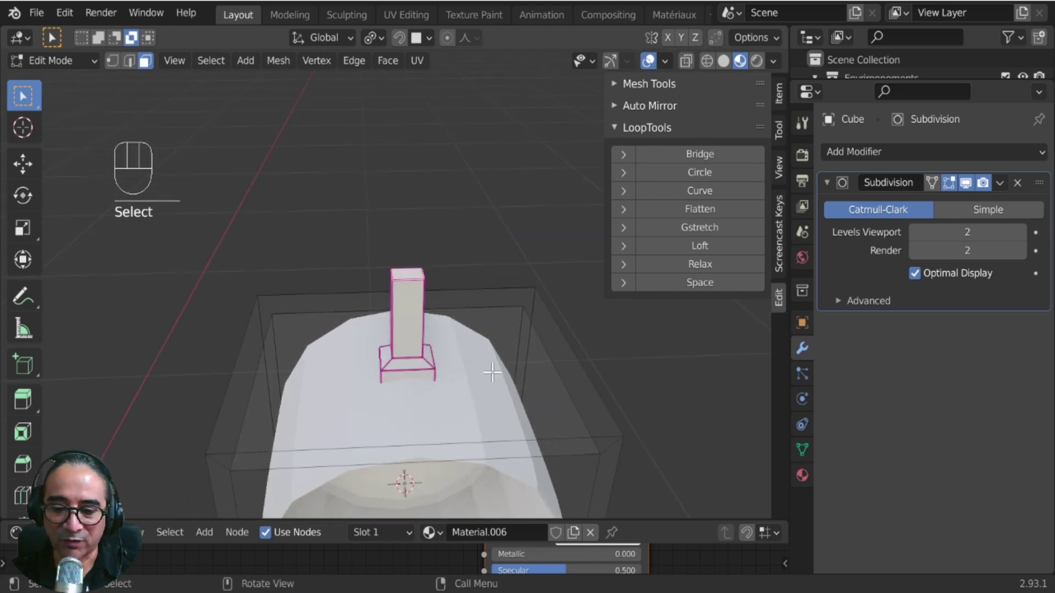
{"action": "key", "text": "shift+d"}
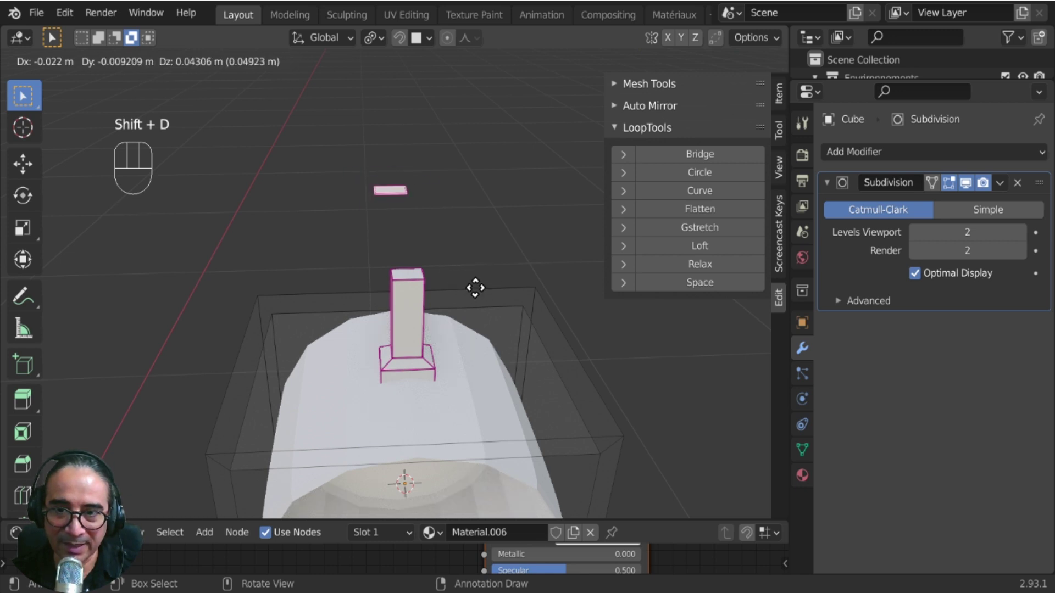
{"action": "right_click", "coordinate": [476, 288]}
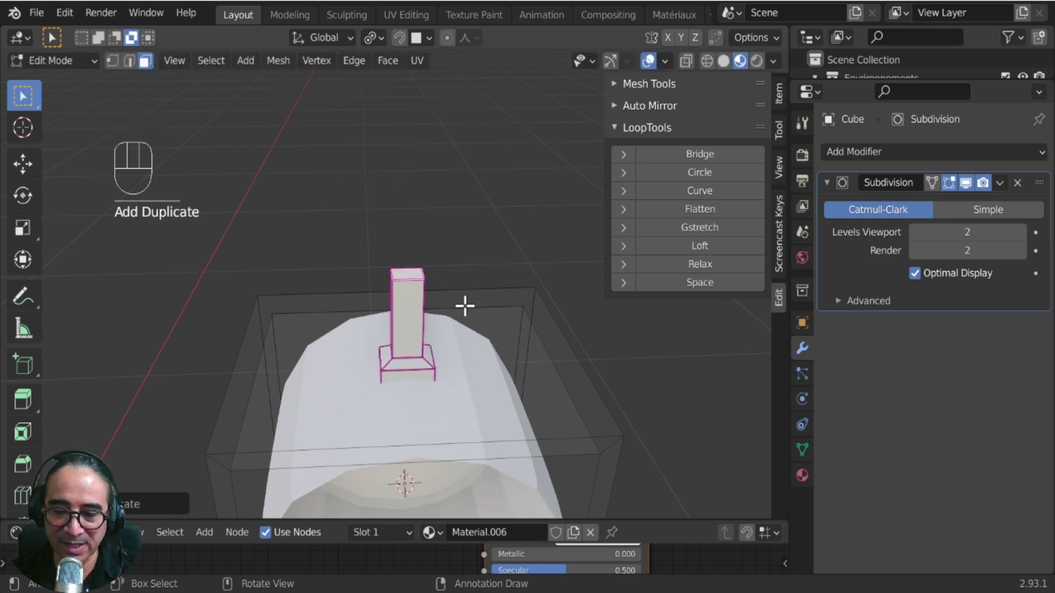
{"action": "key", "text": "s"}
{"action": "left_click", "coordinate": [529, 321]}
Extrude the enlarged face upward twice to form a thick handle grip with two sections.
{"action": "key", "text": "e"}
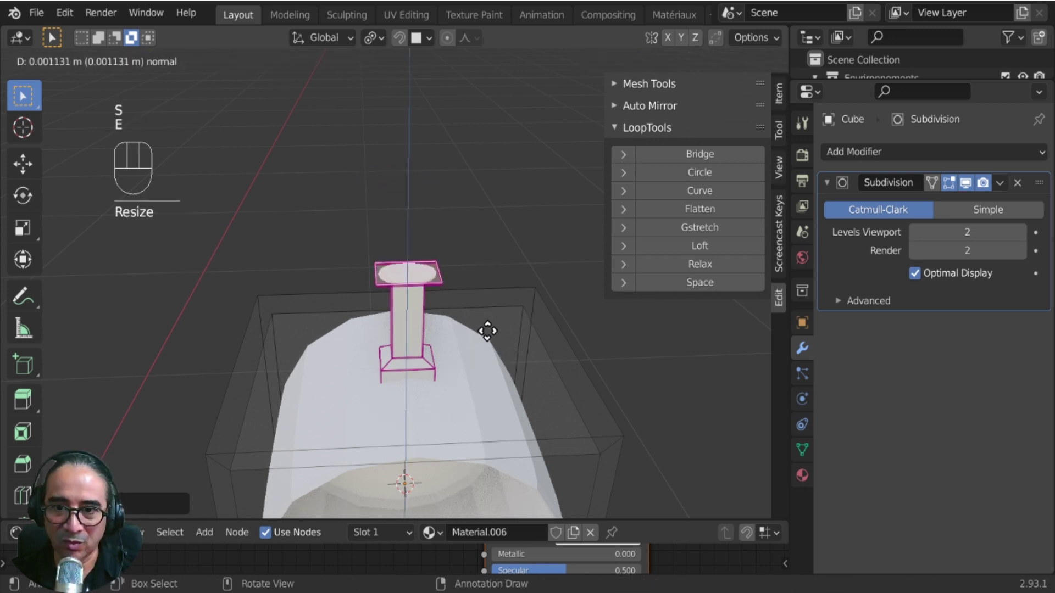
{"action": "left_click", "coordinate": [484, 243]}
{"action": "key", "text": "e"}
{"action": "left_click", "coordinate": [487, 183]}
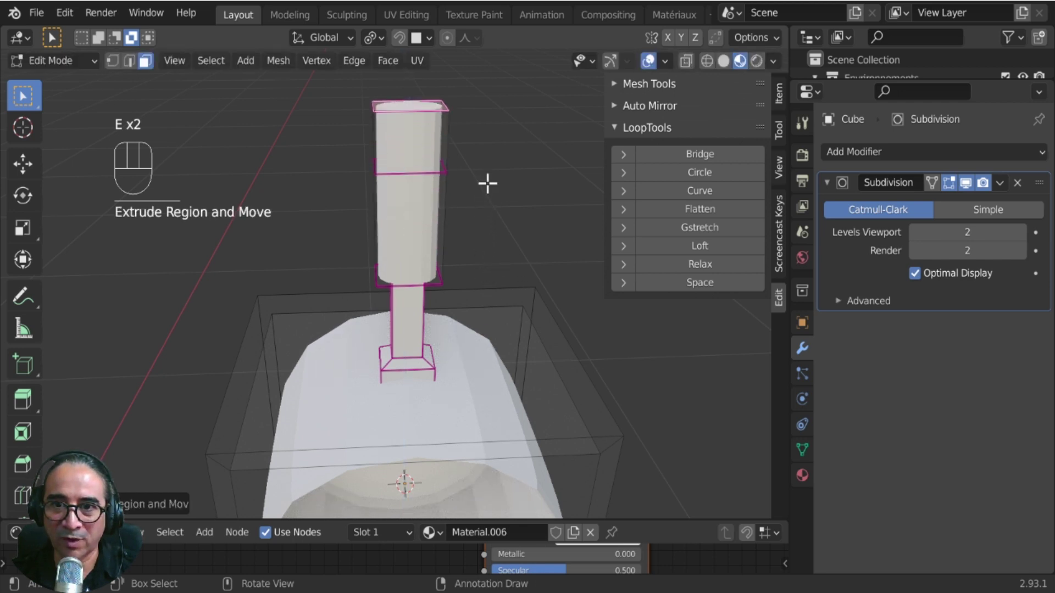
Inset the two opposite side faces of the grip's upper section and narrow the insets along global Y.
{"action": "left_click", "coordinate": [403, 139]}
{"action": "middle_click_drag", "start_coordinate": [304, 229], "coordinate": [496, 238]}
{"action": "left_click", "coordinate": [436, 119], "text": "shift"}
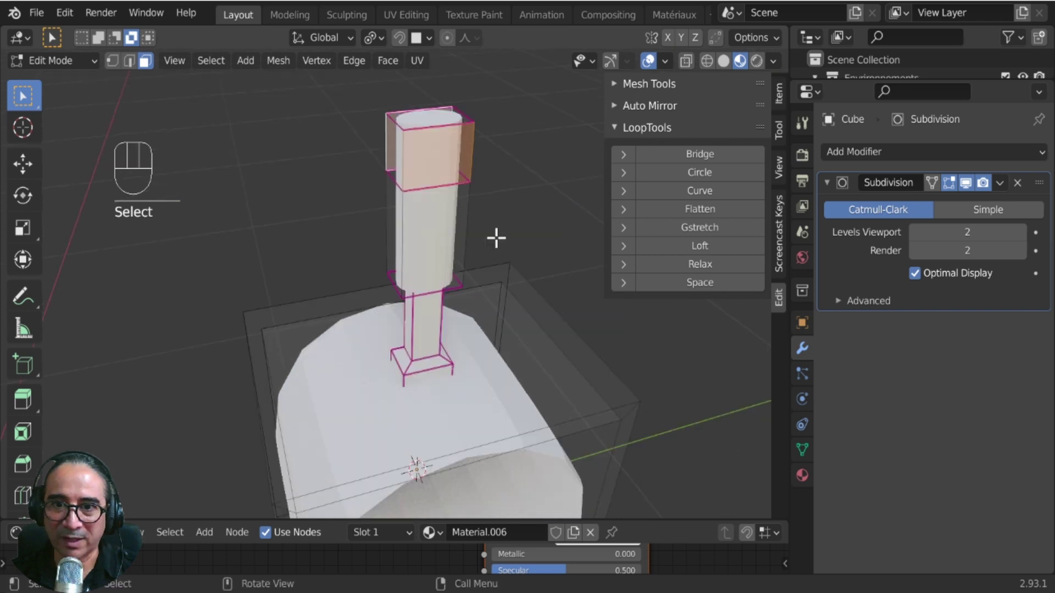
{"action": "key", "text": "i"}
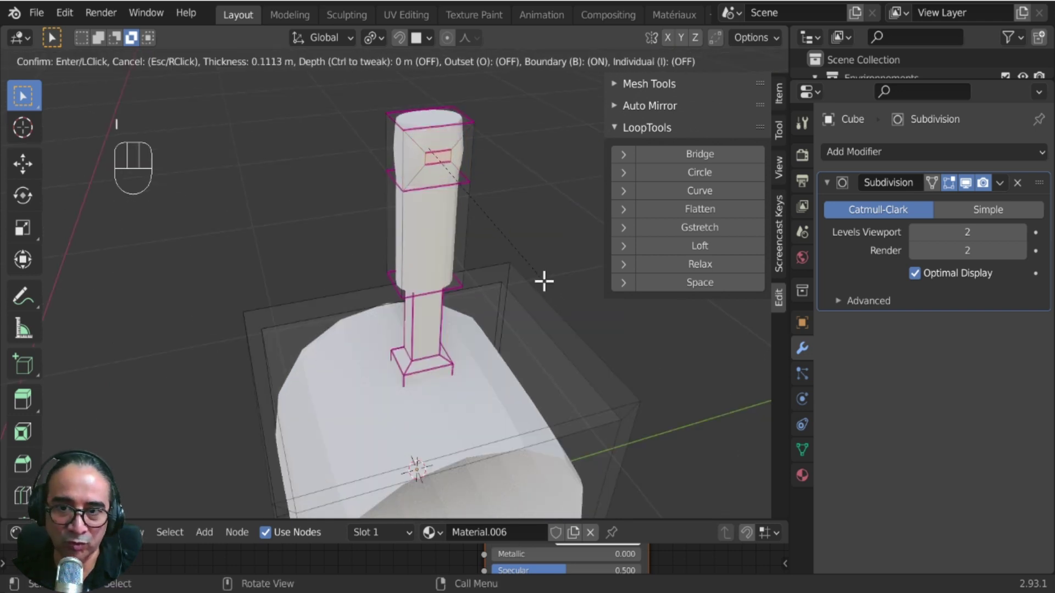
{"action": "left_click", "coordinate": [544, 282]}
{"action": "key", "text": "s"}
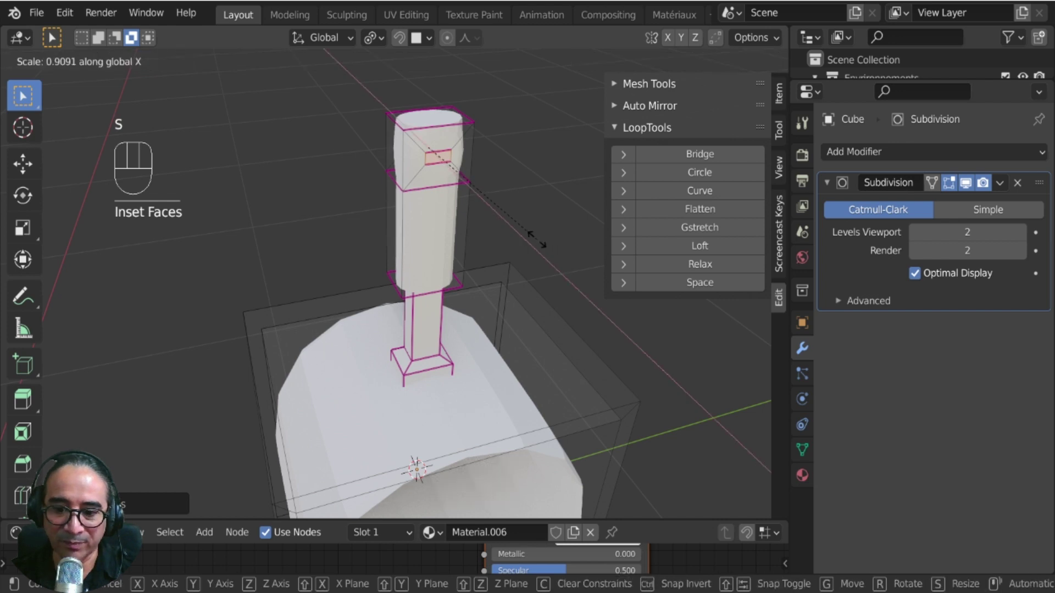
{"action": "key", "text": "y"}
{"action": "left_click", "coordinate": [490, 216]}
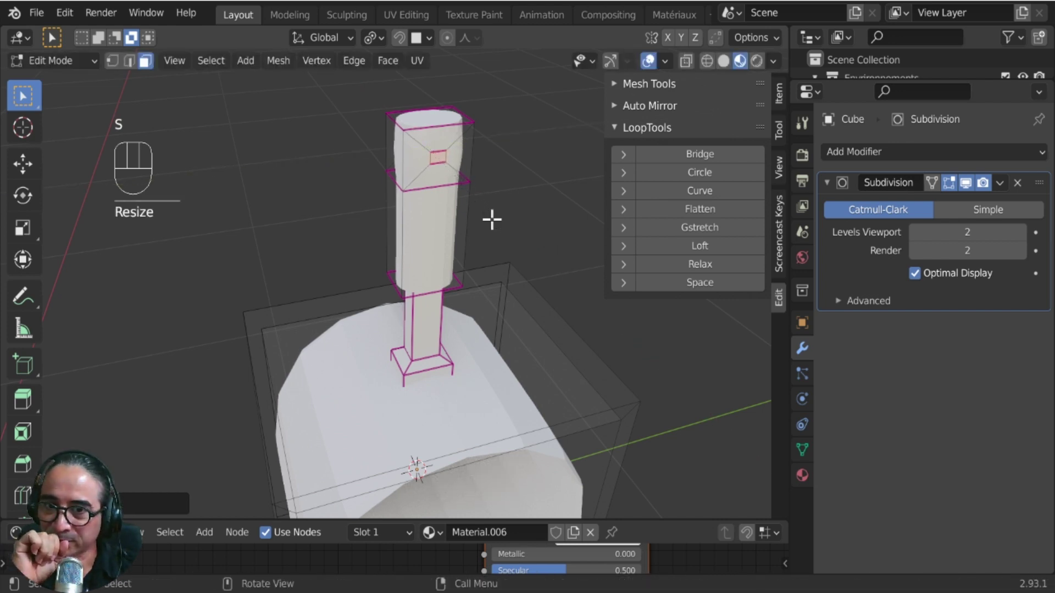
Bridge the two inset faces into a hanging hole through the grip and scale its rims inward along global X.
{"action": "left_click", "coordinate": [695, 155]}
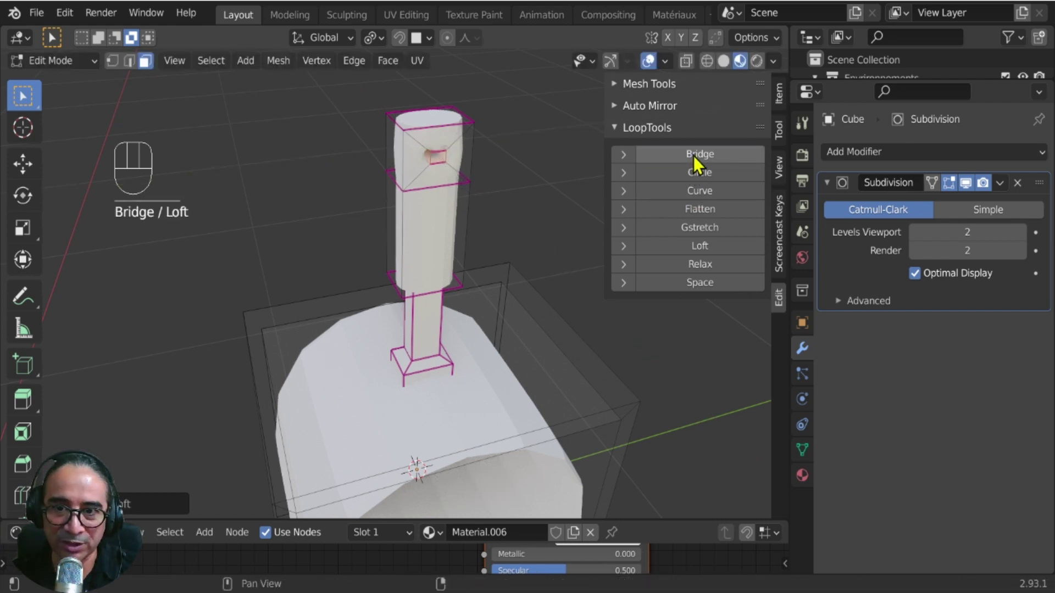
{"action": "middle_click_drag", "start_coordinate": [487, 179], "coordinate": [430, 324], "text": "shift"}
{"action": "scroll", "coordinate": [430, 325], "scroll_direction": "up", "scroll_amount": 5}
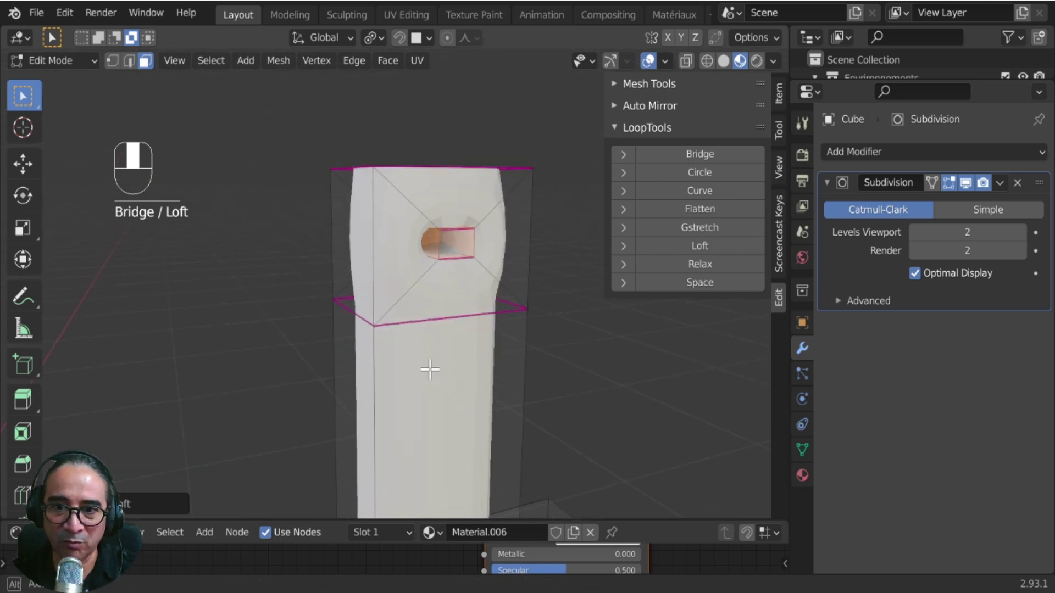
{"action": "middle_click_drag", "start_coordinate": [416, 407], "coordinate": [539, 405]}
{"action": "key", "text": "s"}
{"action": "key", "text": "x"}
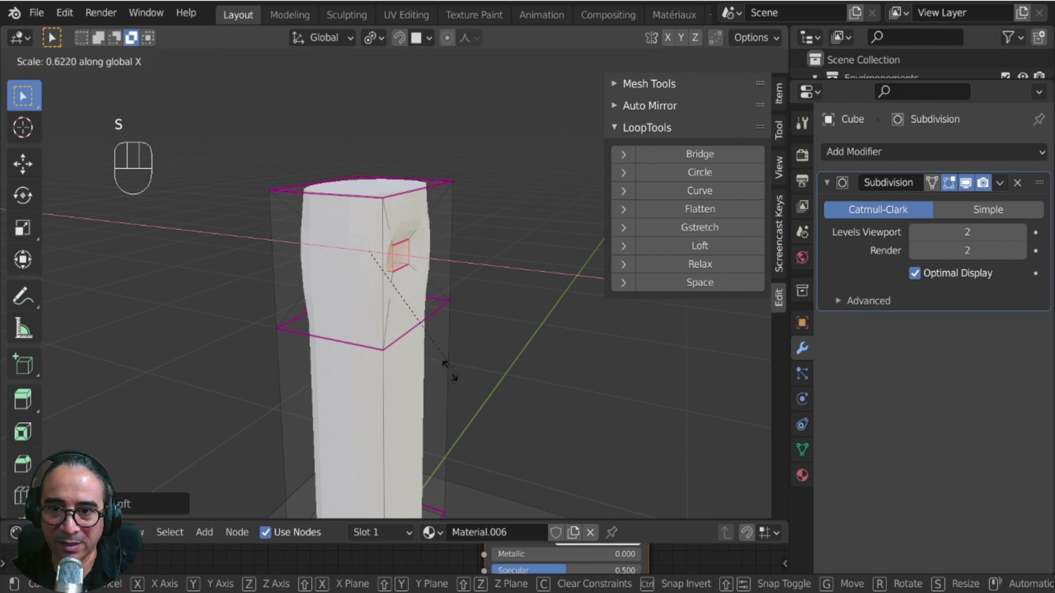
{"action": "left_click", "coordinate": [473, 379]}
{"action": "scroll", "coordinate": [407, 323], "scroll_direction": "down", "scroll_amount": 1}
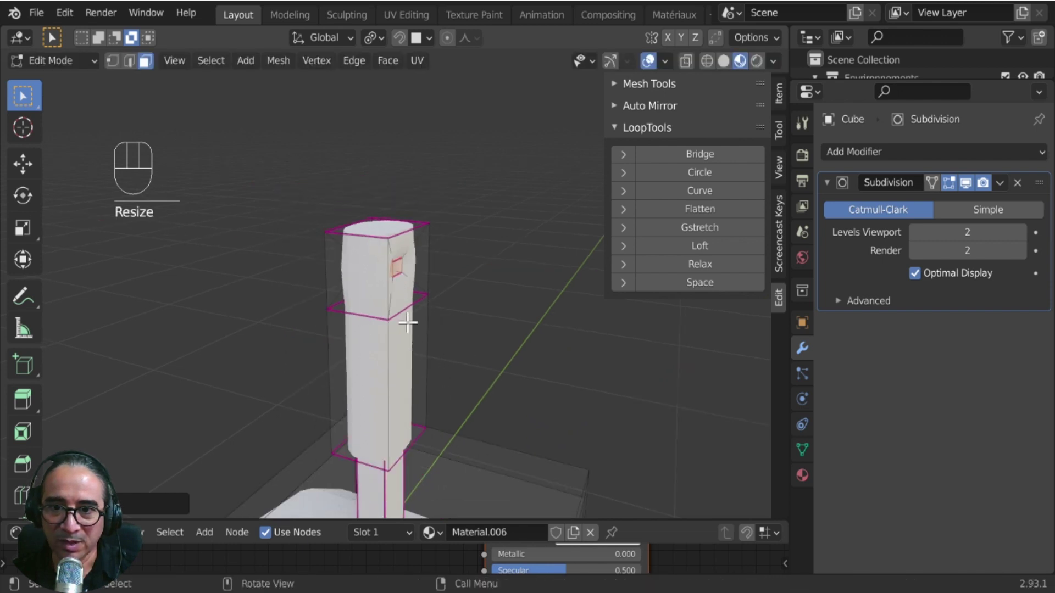
Select the whole linked grip and remove its edge creases so it rounds off.
{"action": "key", "text": "l"}
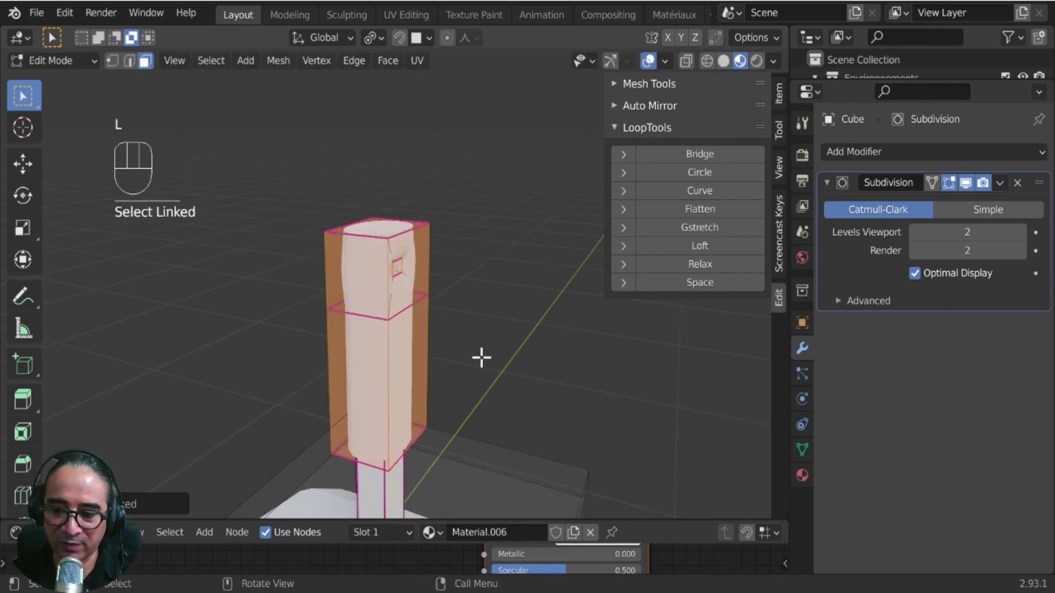
{"action": "key", "text": "shift"}
{"action": "key", "text": "shift+e"}
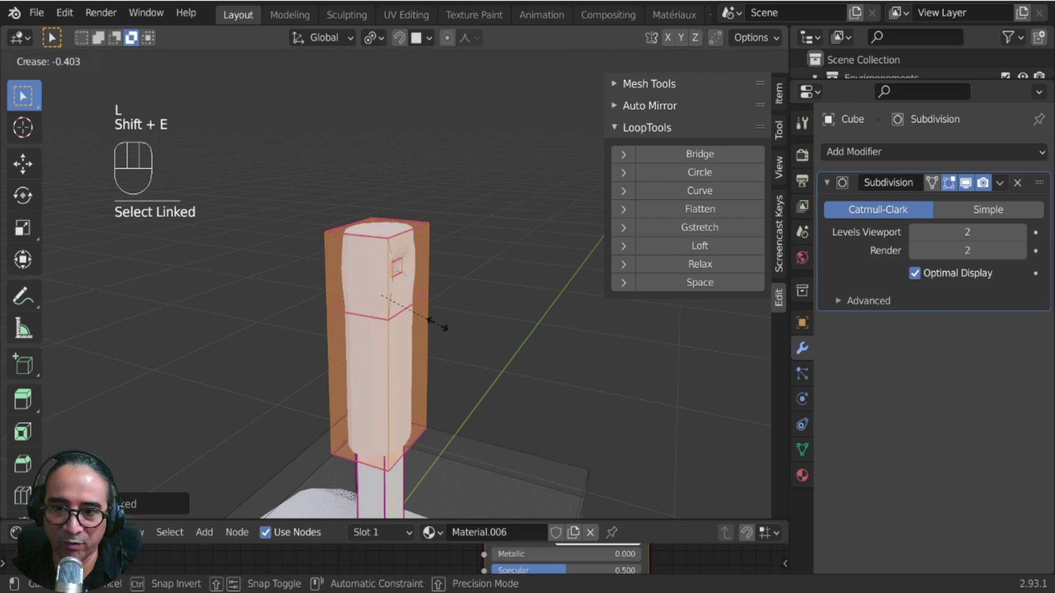
{"action": "left_click", "coordinate": [375, 295]}
{"action": "middle_click_drag", "start_coordinate": [614, 505], "coordinate": [602, 428], "text": "shift"}
{"action": "key", "text": "shift+e"}
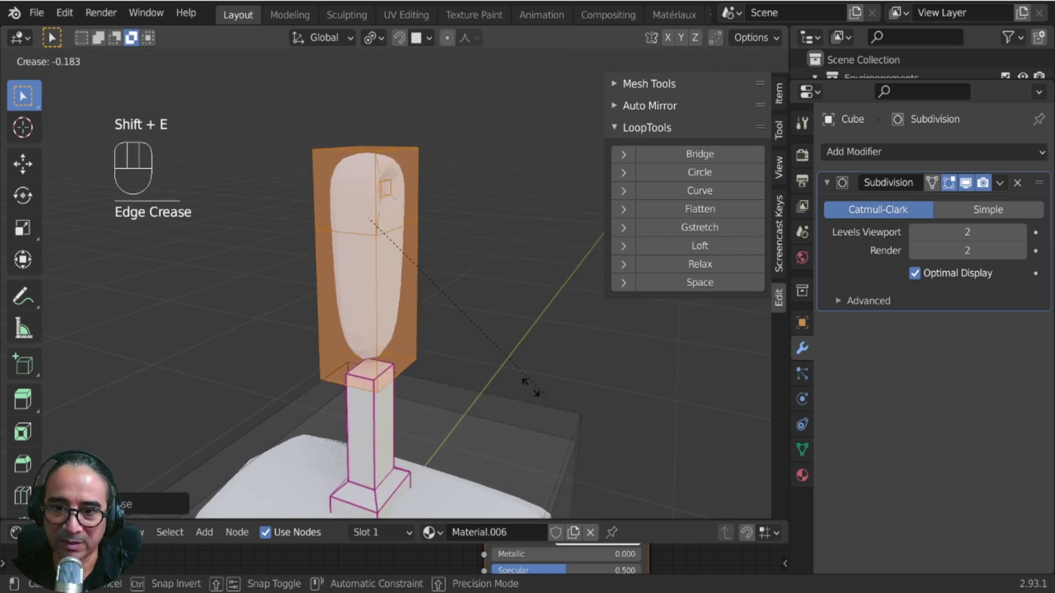
{"action": "left_click", "coordinate": [485, 387]}
Select the grip's bottom face and adjust its height along global Z where it meets the stem.
{"action": "middle_click_drag", "start_coordinate": [486, 387], "coordinate": [447, 287]}
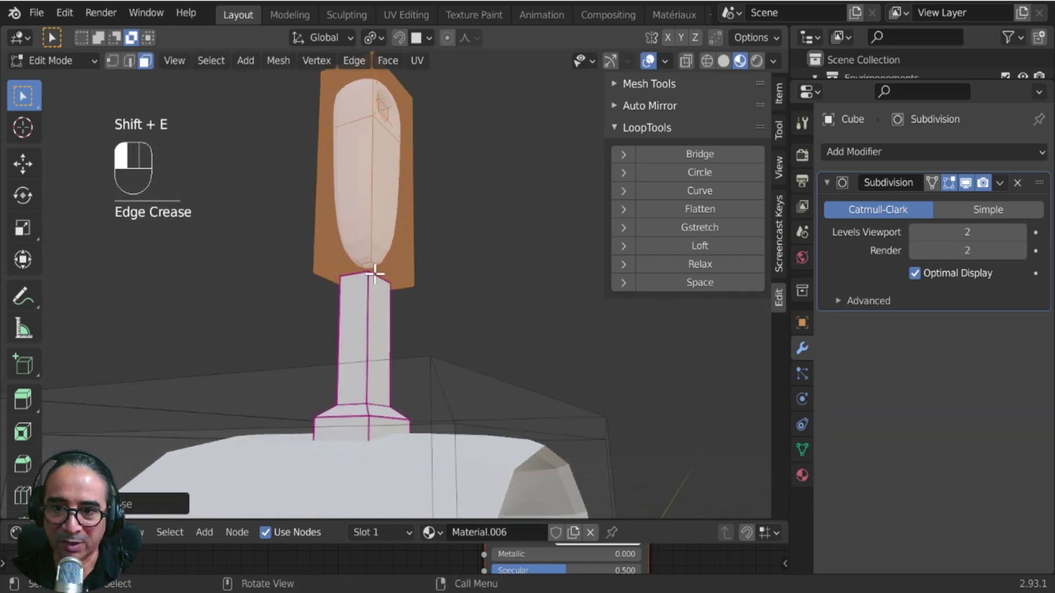
{"action": "left_click", "coordinate": [433, 245]}
{"action": "key", "text": "g"}
{"action": "key", "text": "z"}
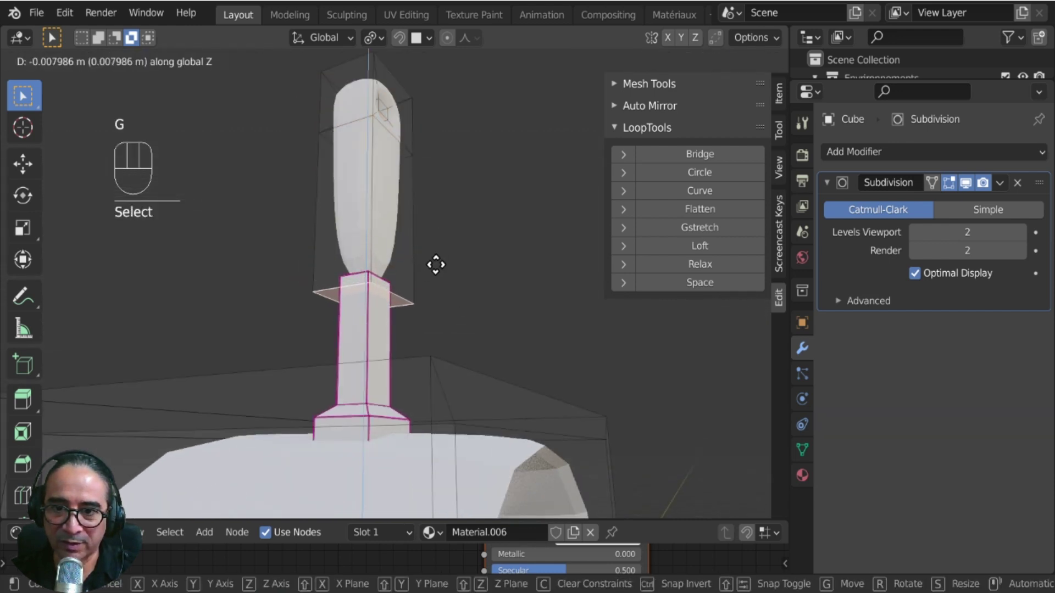
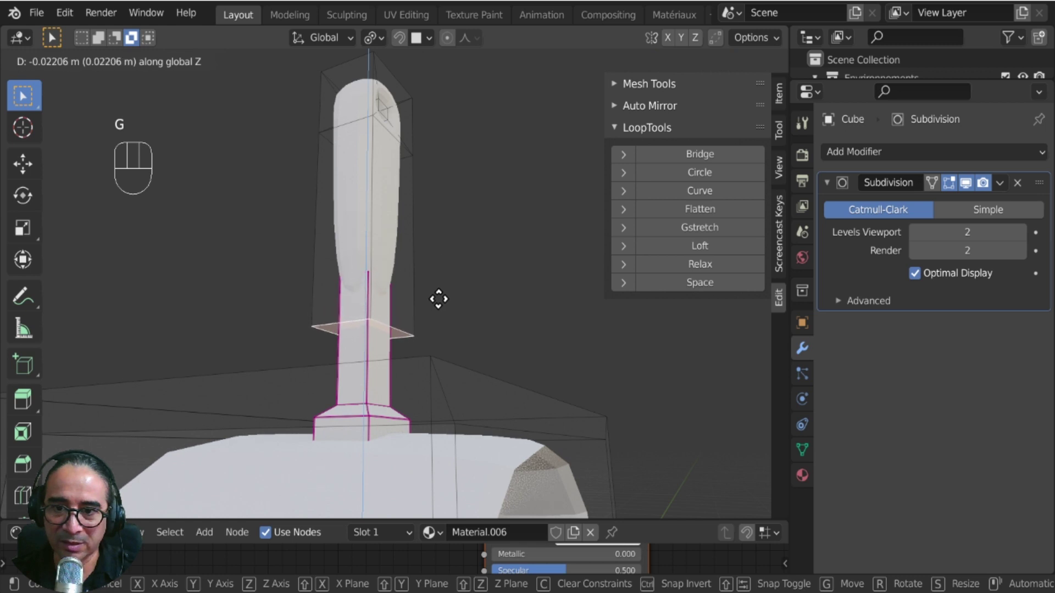
{"action": "left_click", "coordinate": [440, 229]}
Extrude the grip's bottom face a short way down and scale the new end slightly smaller.
{"action": "key", "text": "e"}
{"action": "left_click", "coordinate": [440, 254]}
{"action": "middle_click_drag", "start_coordinate": [440, 256], "coordinate": [372, 304]}
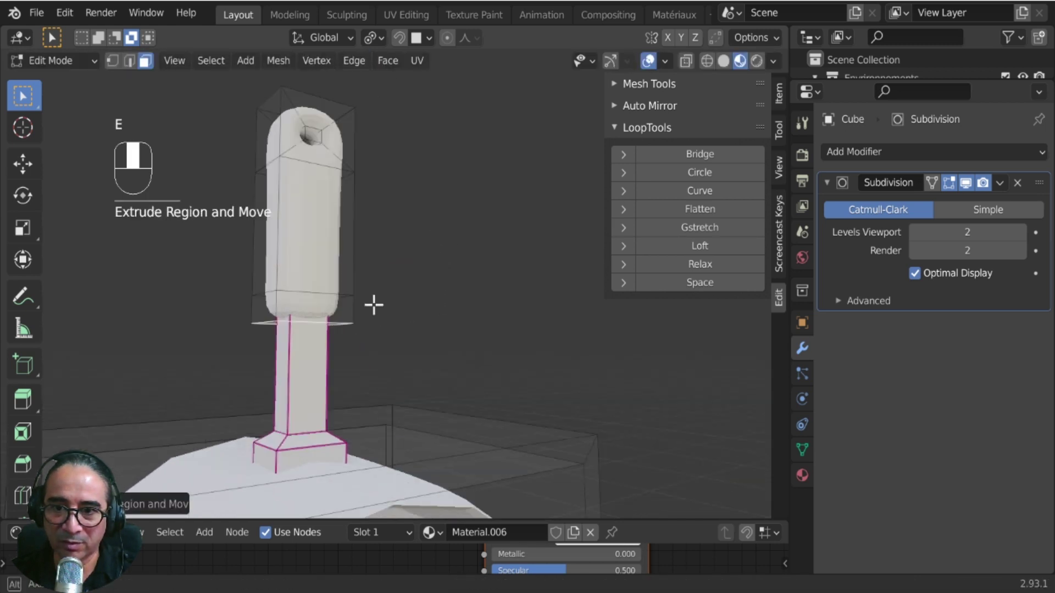
{"action": "key", "text": "s"}
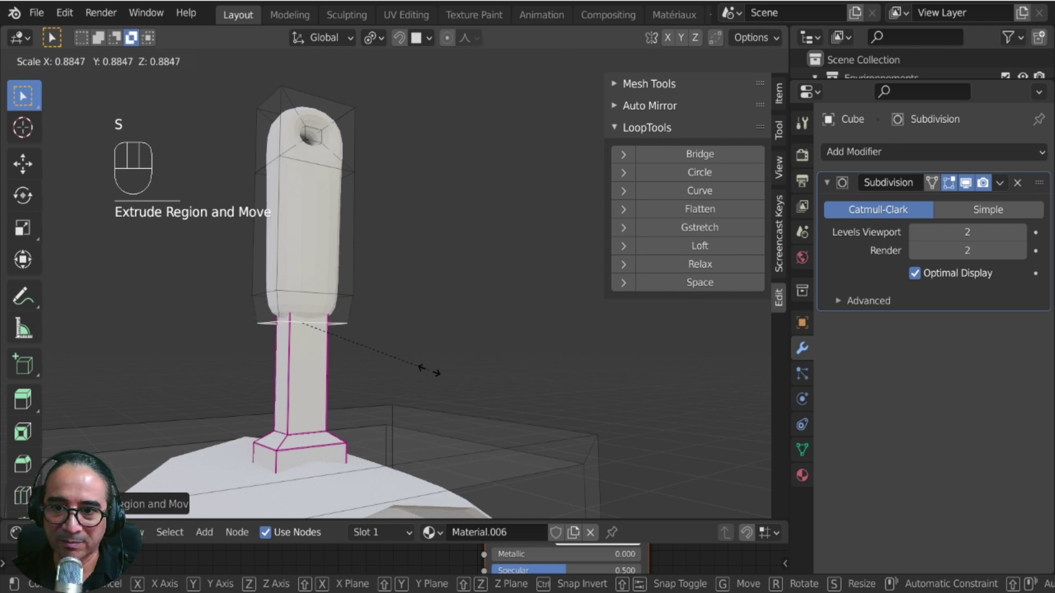
{"action": "left_click", "coordinate": [428, 369]}
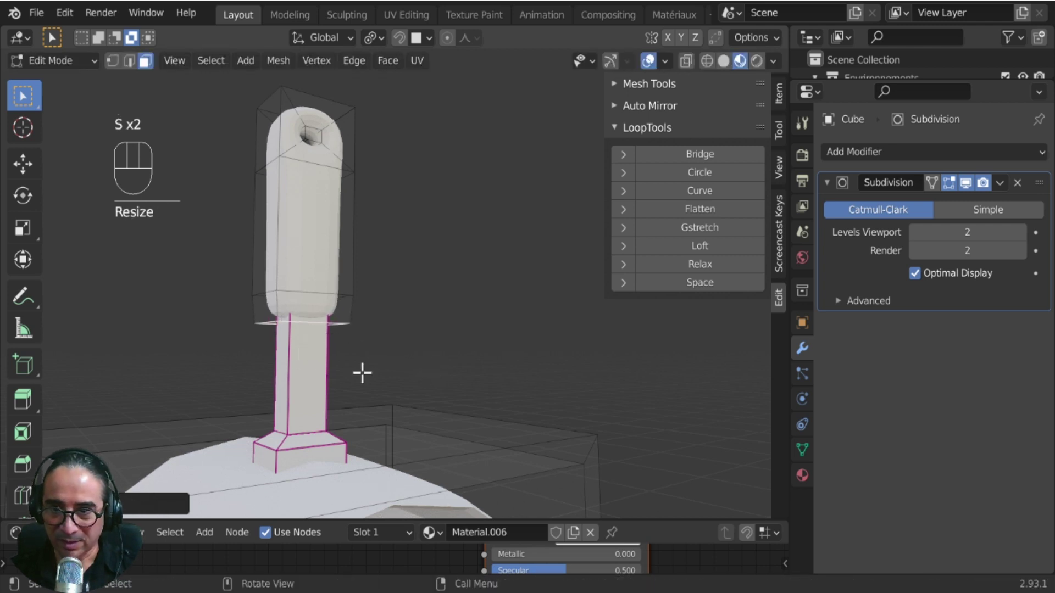
Select the linked container body and replace the pot's material with the existing Material.003.
{"action": "middle_click_drag", "start_coordinate": [362, 373], "coordinate": [373, 294]}
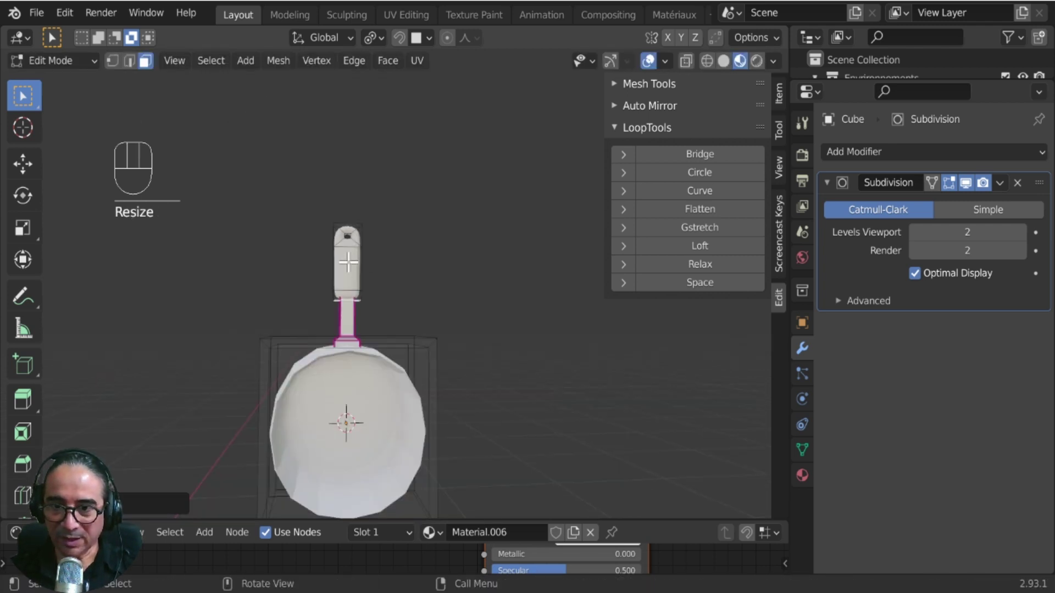
{"action": "key", "text": "Tab"}
{"action": "middle_click_drag", "start_coordinate": [374, 407], "coordinate": [489, 426]}
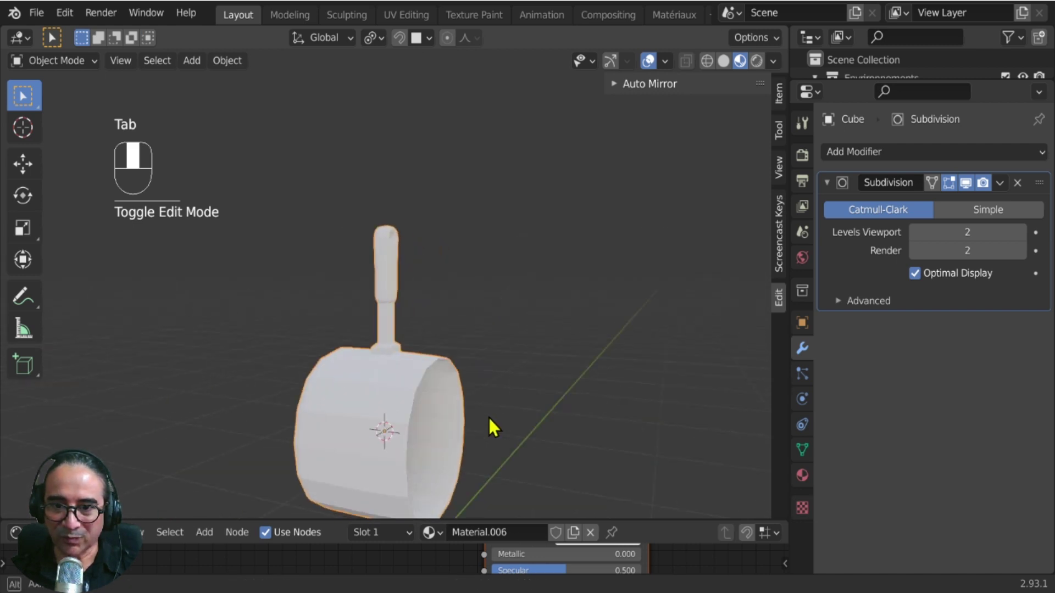
{"action": "key", "text": "Tab"}
{"action": "left_click", "coordinate": [391, 384]}
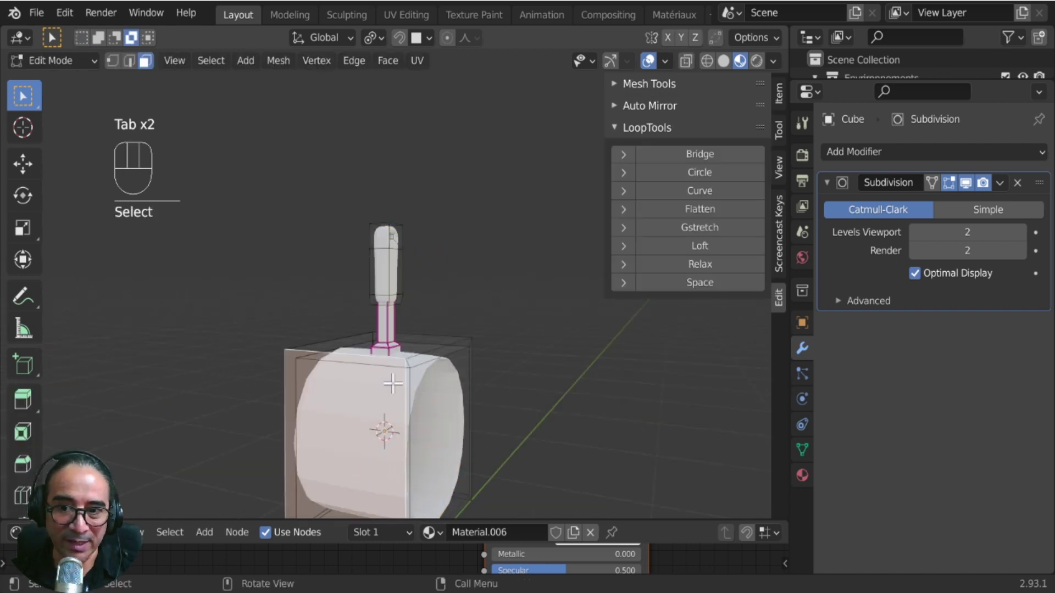
{"action": "key", "text": "l"}
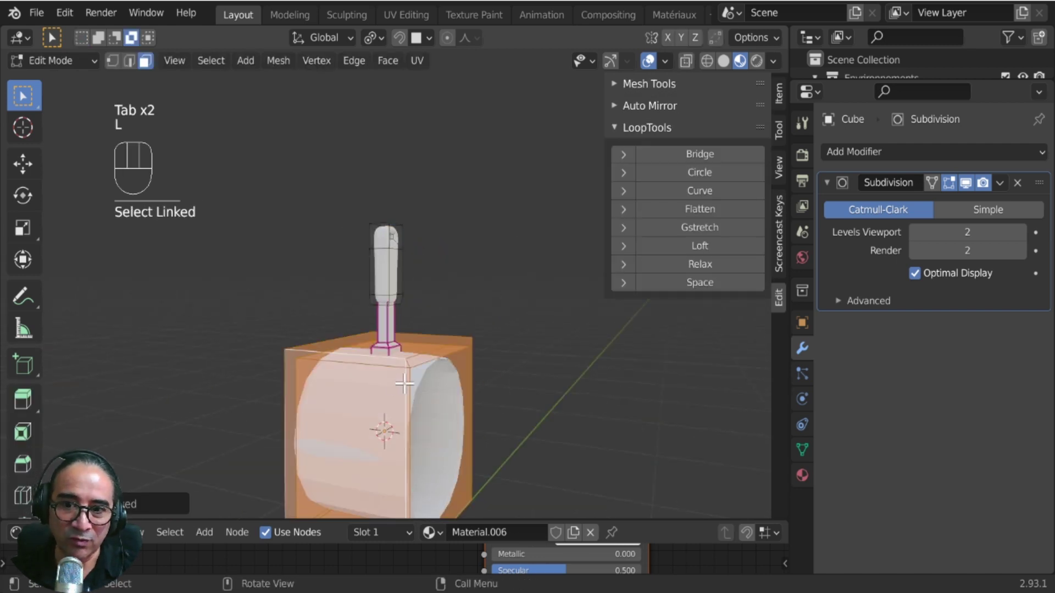
{"action": "left_click", "coordinate": [802, 474]}
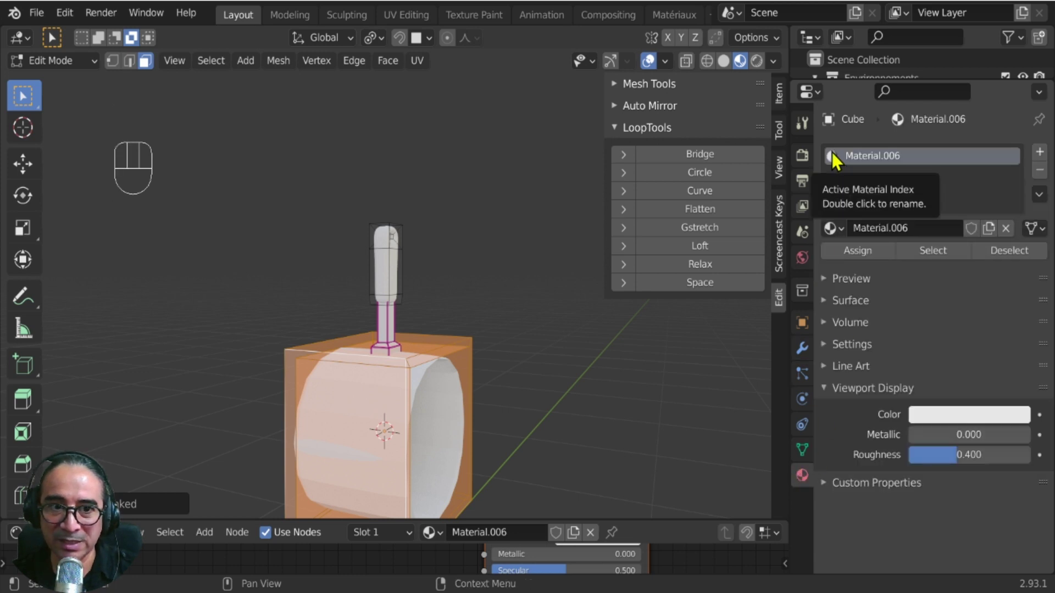
{"action": "left_click", "coordinate": [835, 228]}
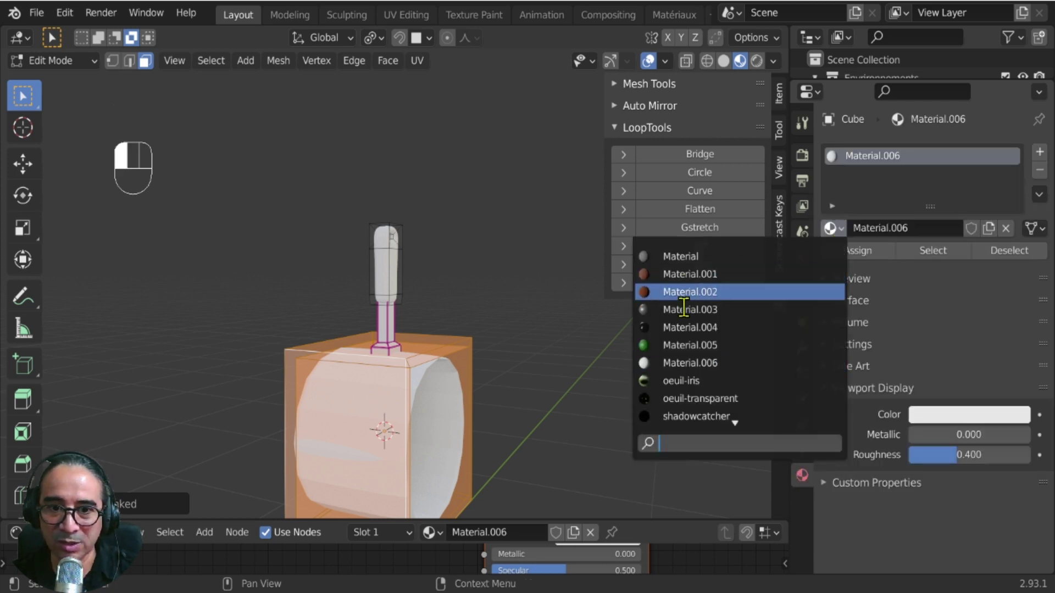
{"action": "left_click", "coordinate": [704, 310]}
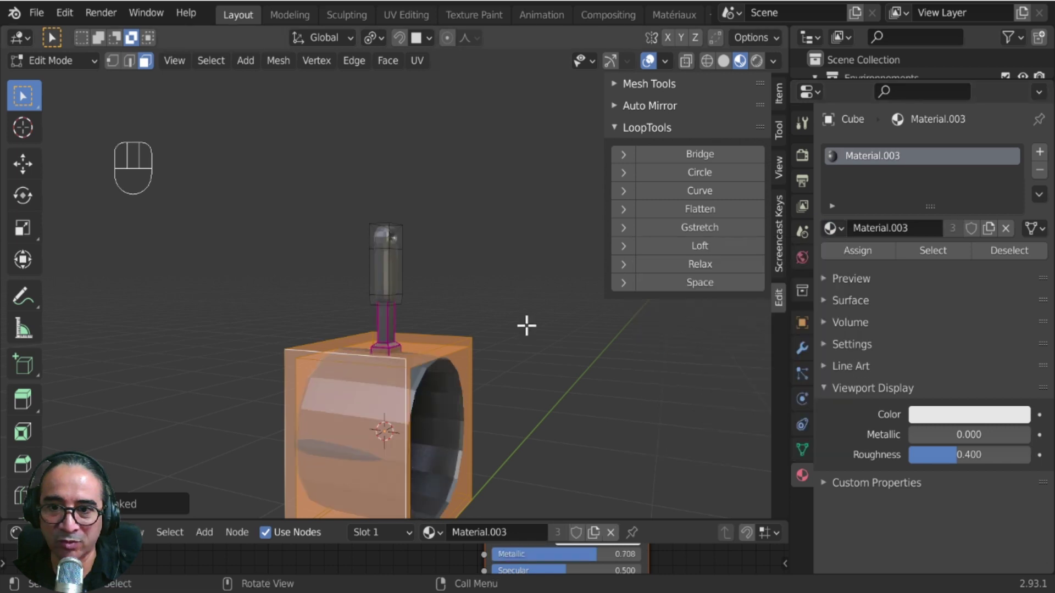
{"action": "key", "text": "Tab"}
{"action": "key", "text": "Tab"}
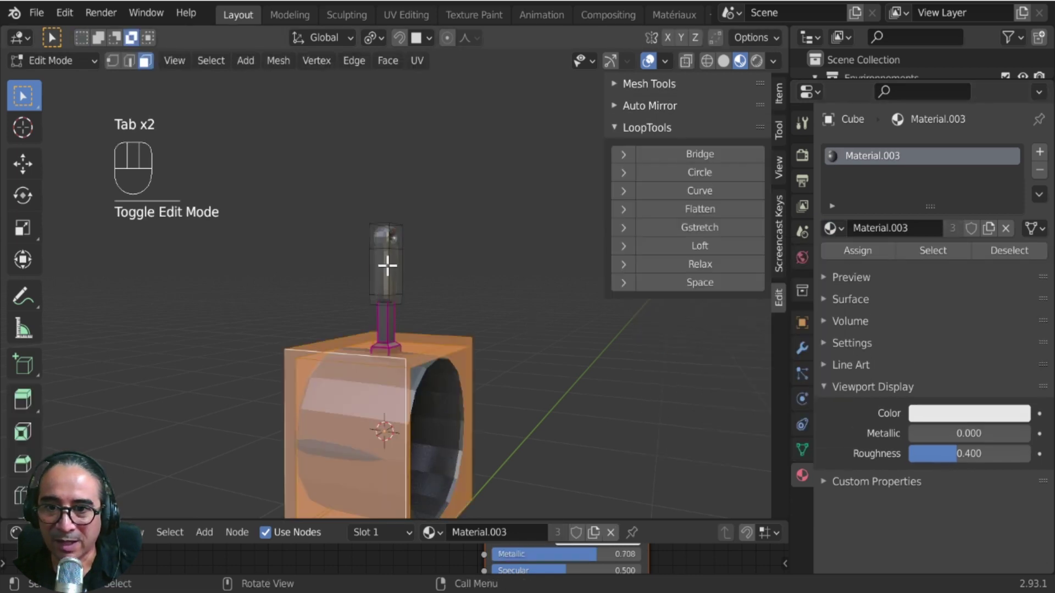
Select the linked grip, add a second material slot using Material.002, assign it to the grip, and return to Object Mode.
{"action": "left_click", "coordinate": [392, 256]}
{"action": "key", "text": "l"}
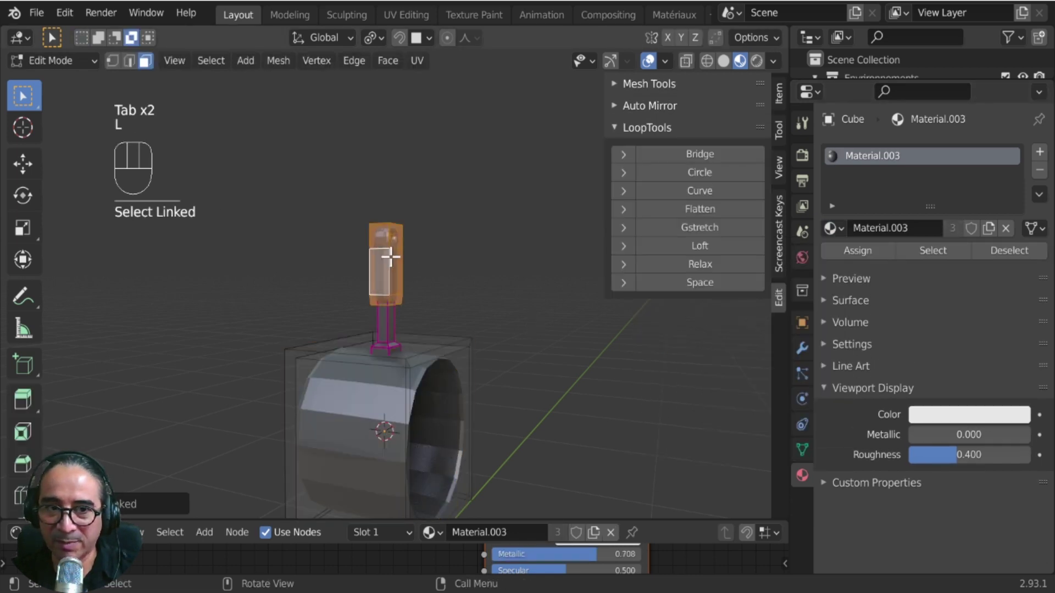
{"action": "left_click", "coordinate": [1038, 155]}
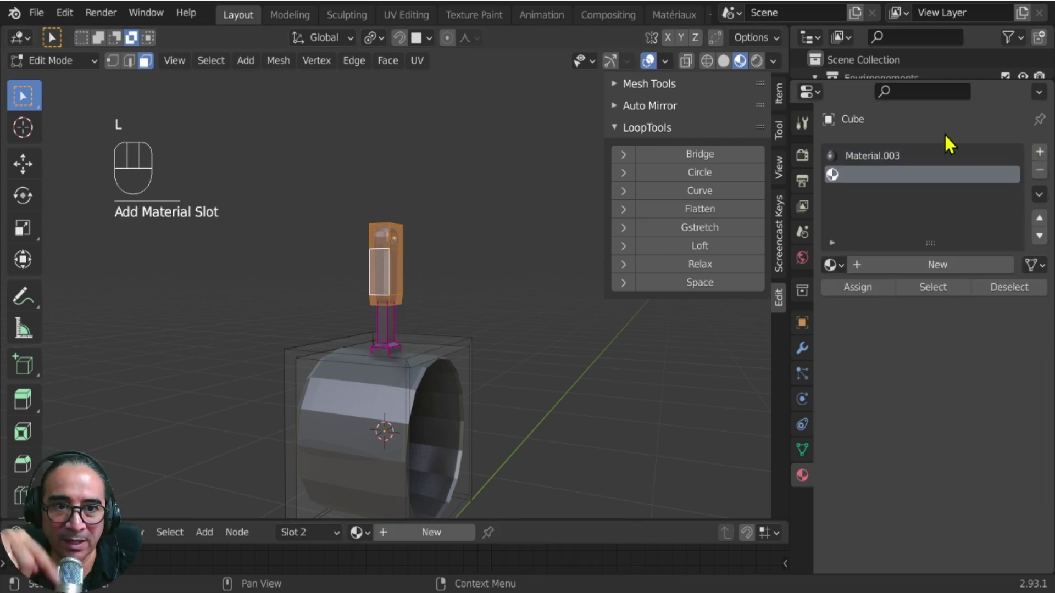
{"action": "left_click", "coordinate": [841, 264]}
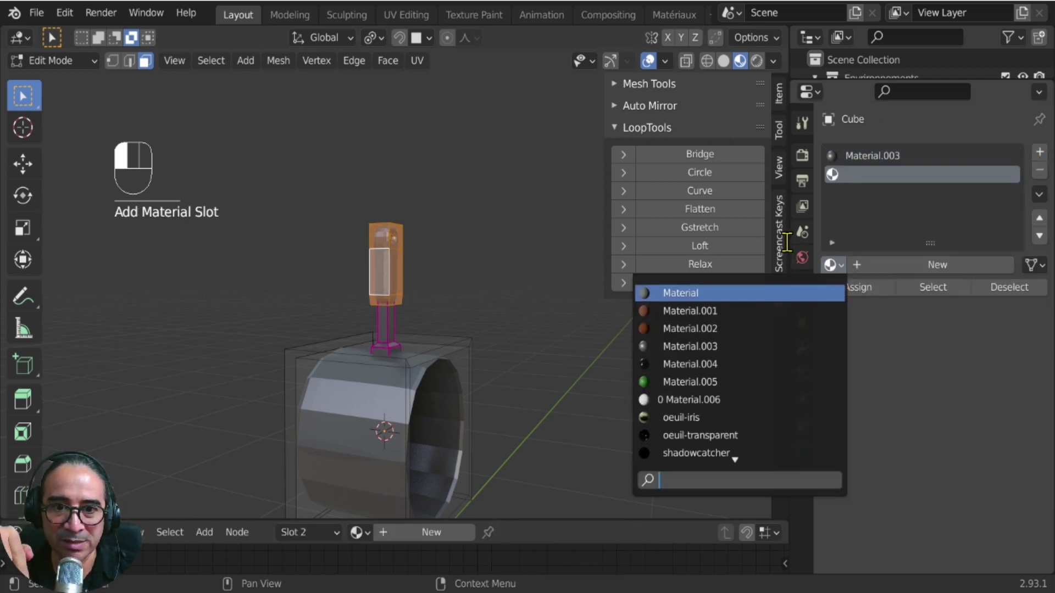
{"action": "left_click", "coordinate": [709, 329]}
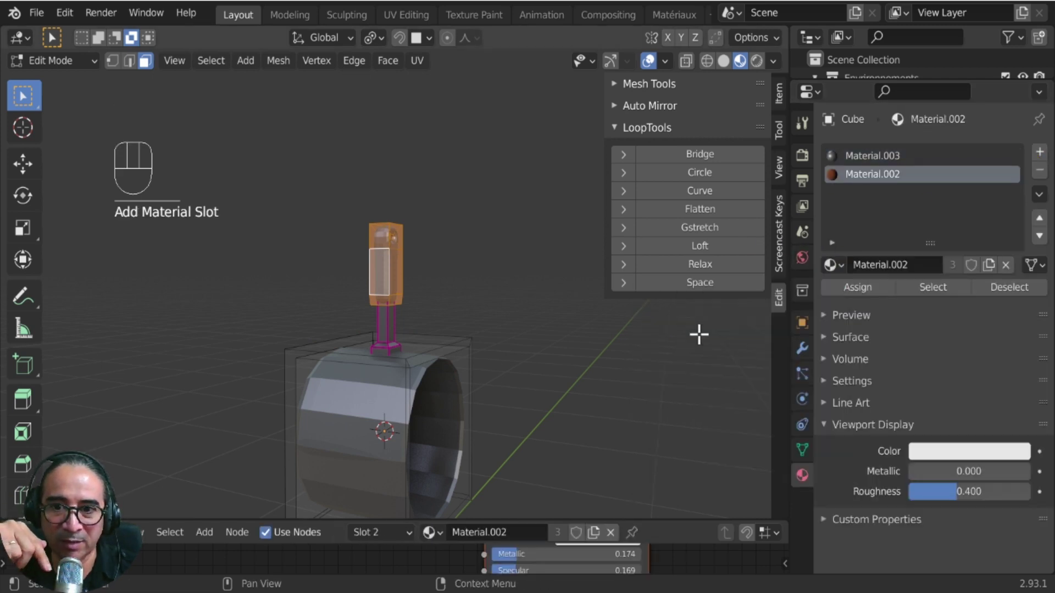
{"action": "left_click", "coordinate": [855, 291]}
{"action": "key", "text": "Tab"}
{"action": "scroll", "coordinate": [508, 418], "scroll_direction": "down", "scroll_amount": 5}
{"action": "middle_click_drag", "start_coordinate": [512, 360], "coordinate": [406, 369]}
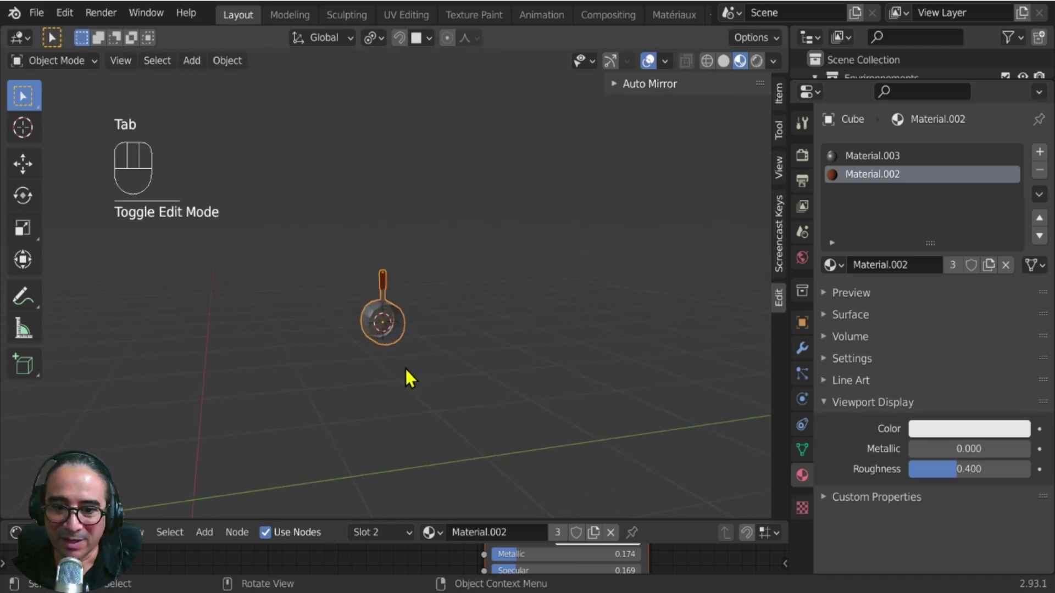
Leave local view and lower the pot along global Z so it hangs from the bamboo tip.
{"action": "key", "text": "KP_Divide"}
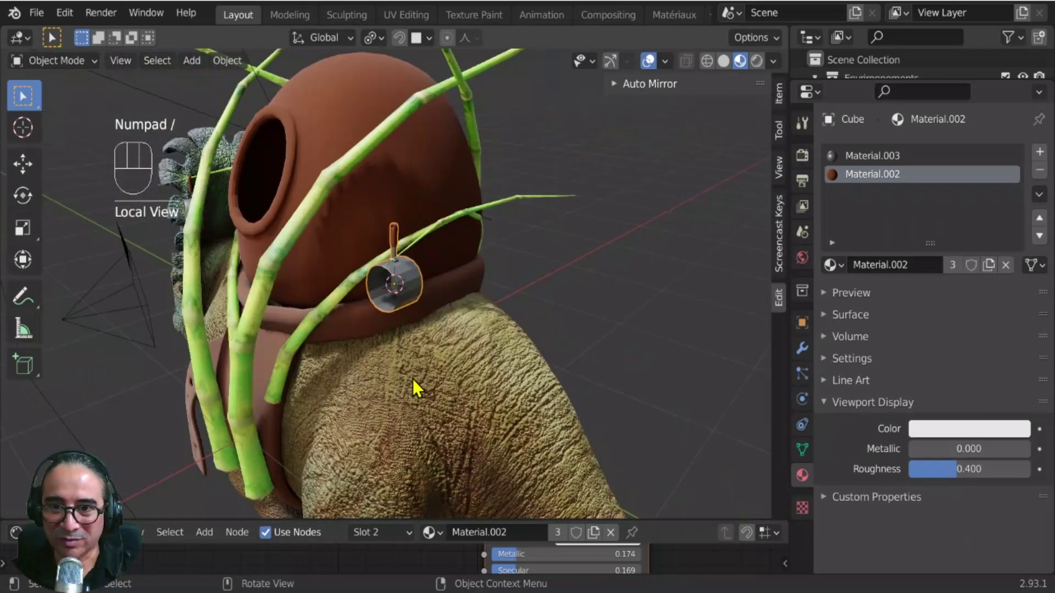
{"action": "key", "text": "g"}
{"action": "key", "text": "z"}
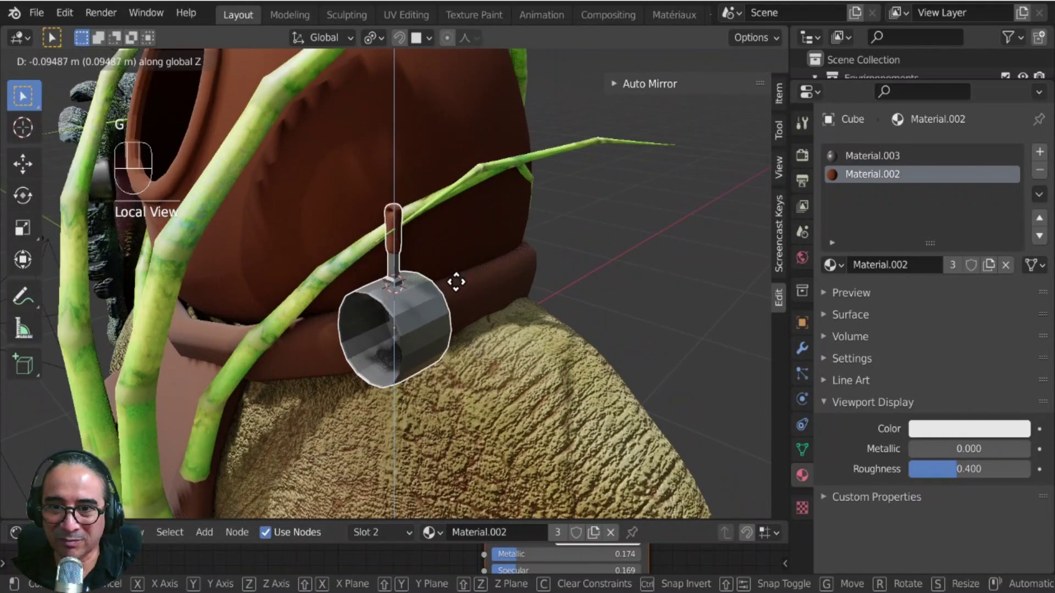
{"action": "left_click", "coordinate": [456, 294]}
{"action": "middle_click_drag", "start_coordinate": [330, 383], "coordinate": [405, 330]}
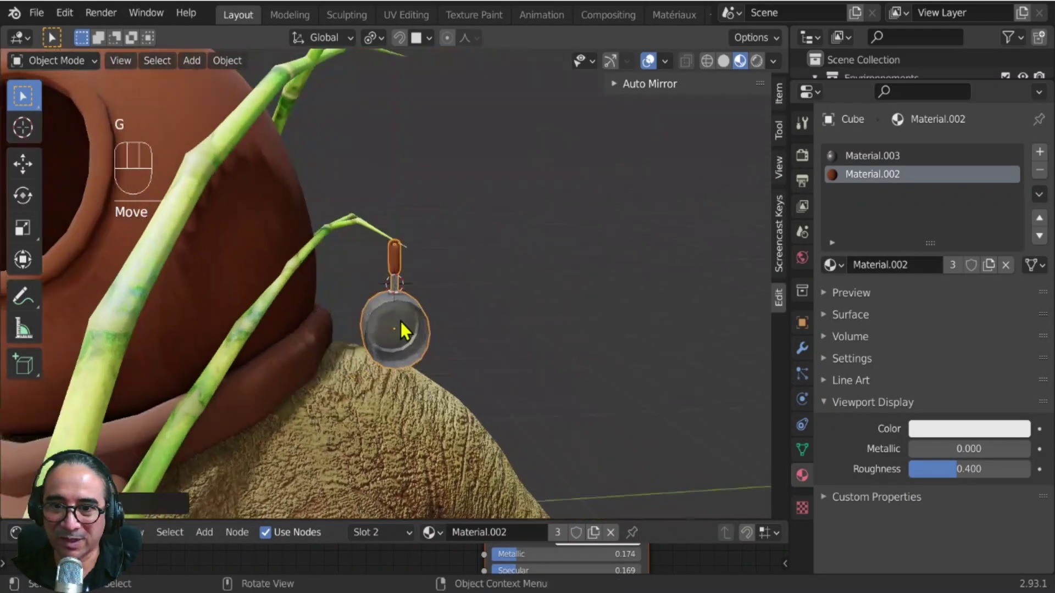
Apply smooth shading to the hanging pot.
{"action": "right_click", "coordinate": [405, 330]}
{"action": "mouse_move", "coordinate": [405, 327]}
{"action": "left_click", "coordinate": [341, 271]}
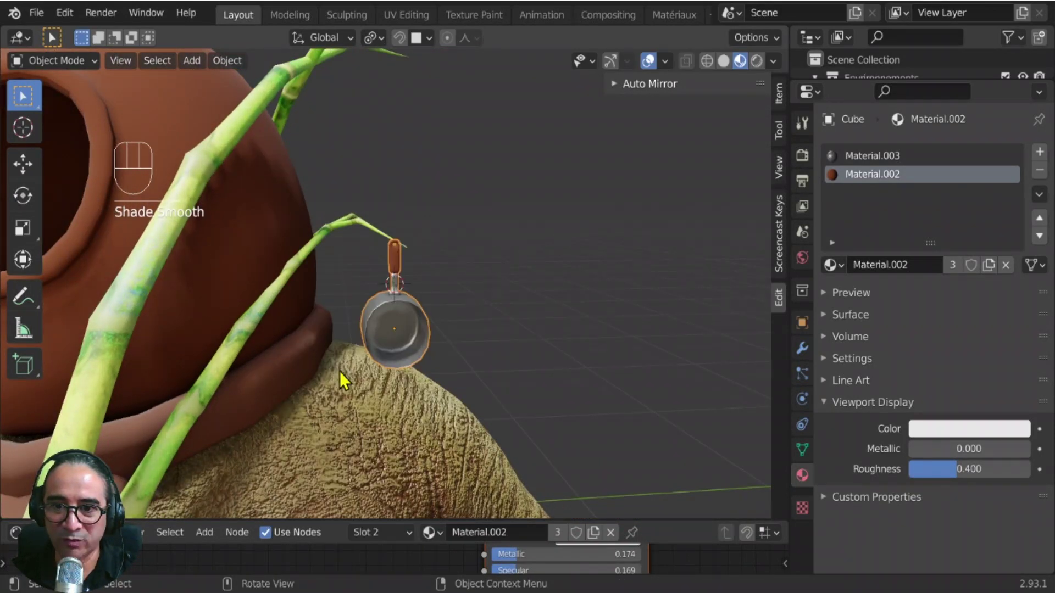
Rotate the hanging pot about global Z and check its orientation beside the cabin.
{"action": "middle_click_drag", "start_coordinate": [339, 372], "coordinate": [490, 321]}
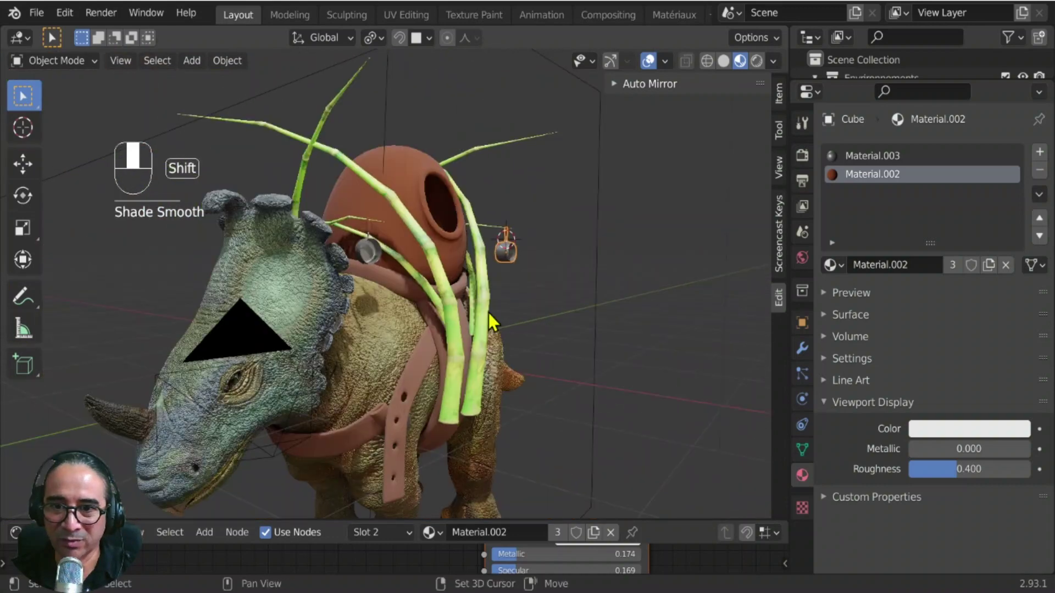
{"action": "scroll", "coordinate": [586, 297], "scroll_direction": "up", "scroll_amount": 3}
{"action": "key", "text": "r"}
{"action": "key", "text": "z"}
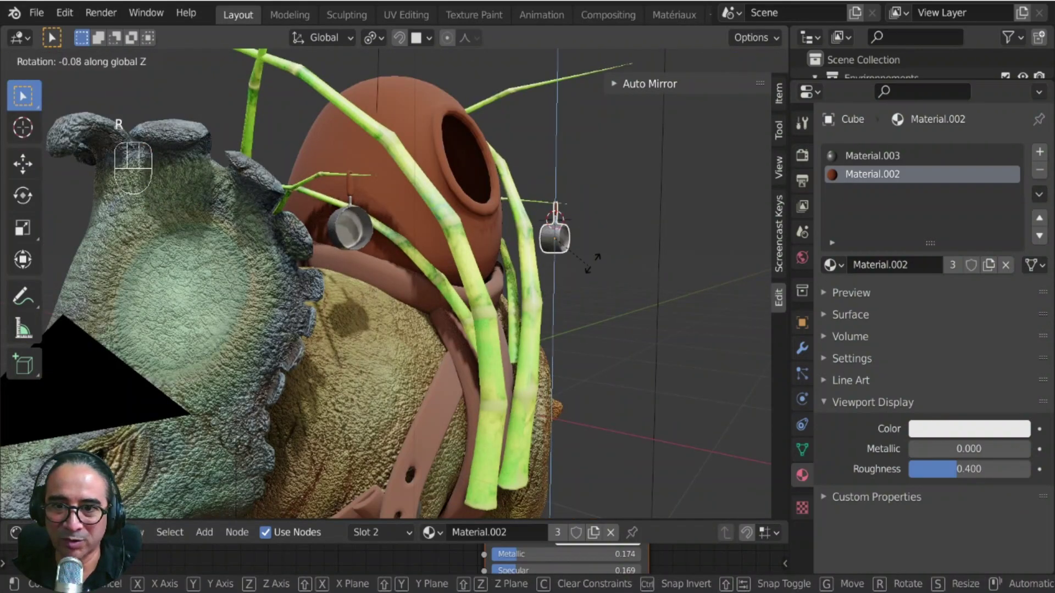
{"action": "left_click", "coordinate": [613, 239]}
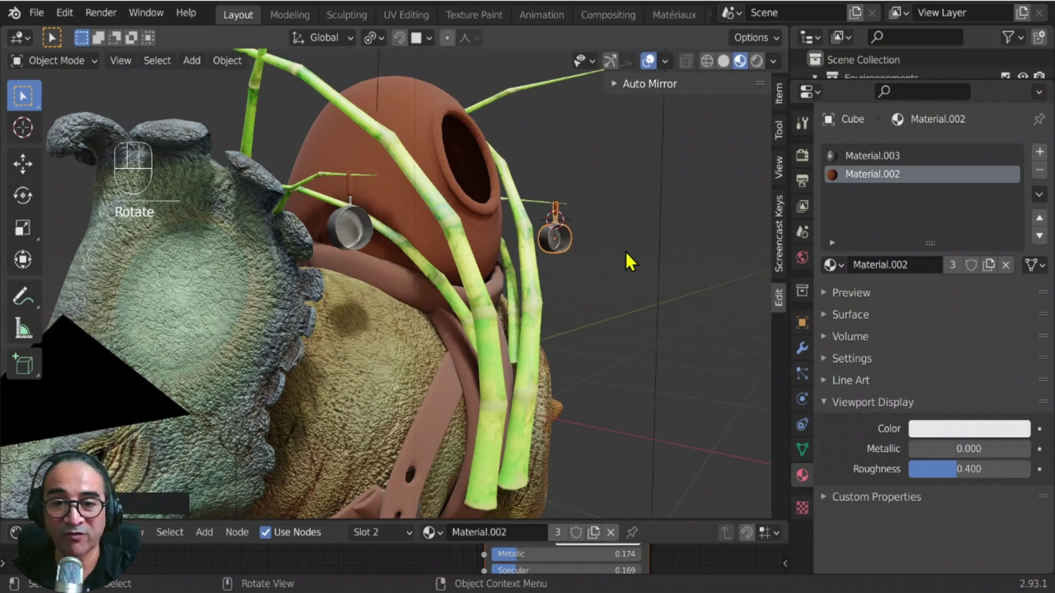
{"action": "middle_click_drag", "start_coordinate": [595, 335], "coordinate": [594, 309]}
{"action": "middle_click_drag", "start_coordinate": [593, 309], "coordinate": [543, 331], "text": "ctrl"}
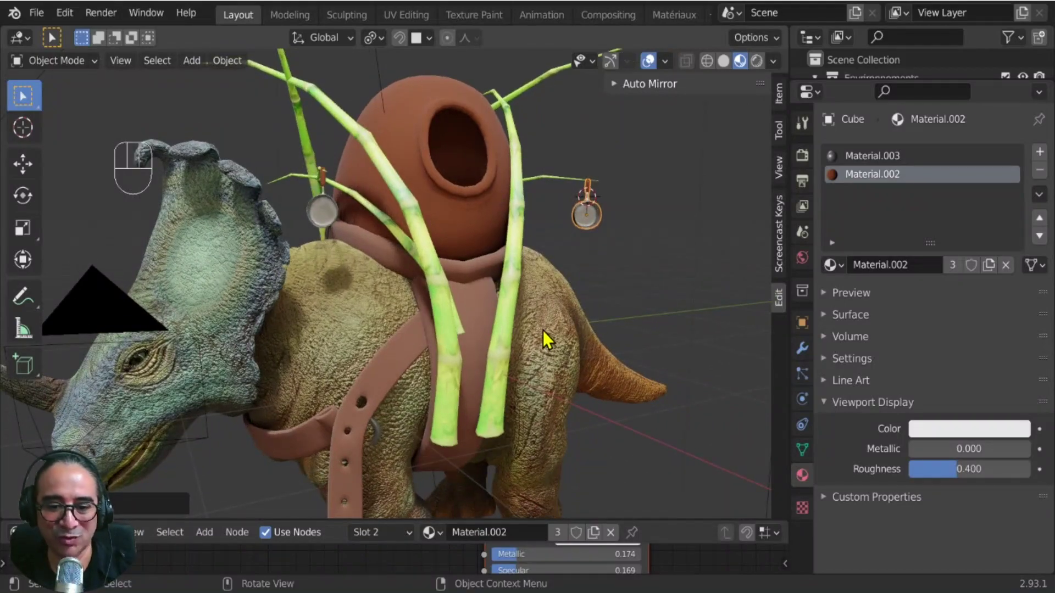